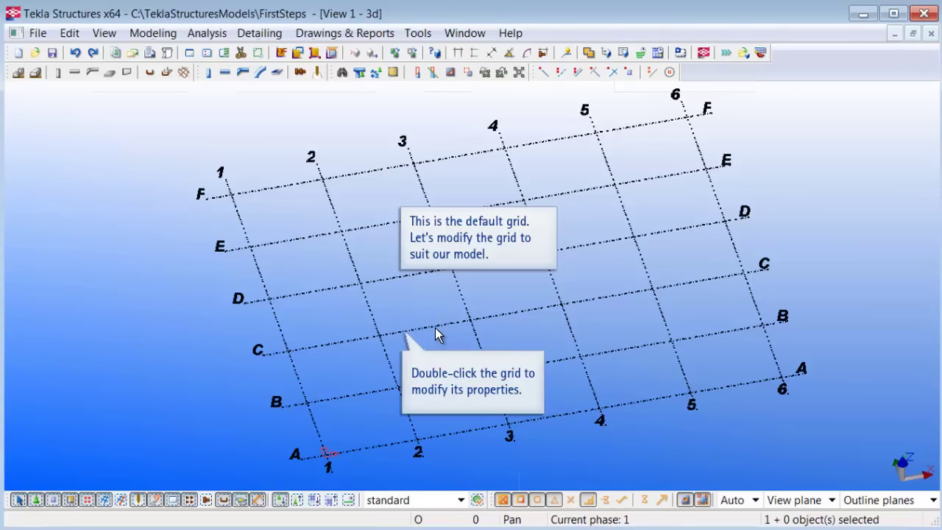
Step: Load the FirstSteps settings into the grid properties and modify the default grid with them, accepting the replacement of its coordinates
{"action": "double_click", "coordinate": [571, 243]}
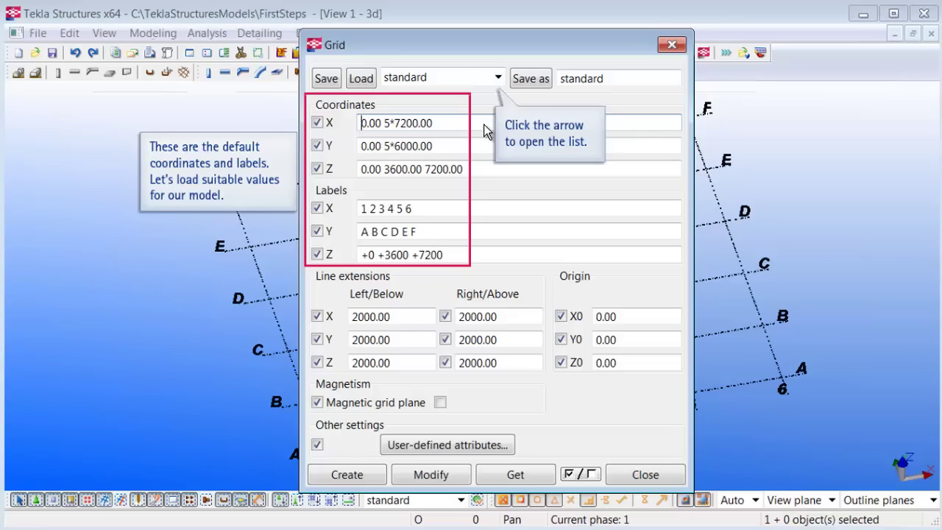
{"action": "left_click", "coordinate": [498, 78]}
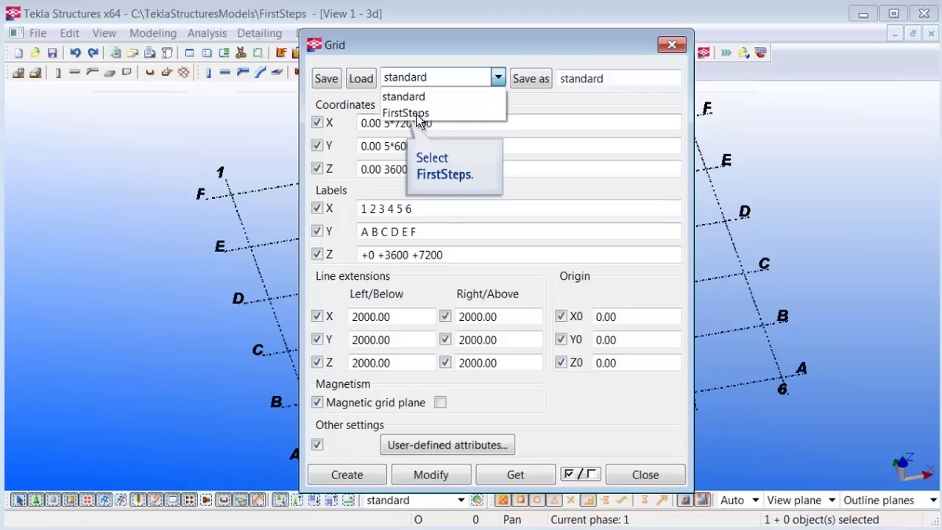
{"action": "left_click", "coordinate": [416, 114]}
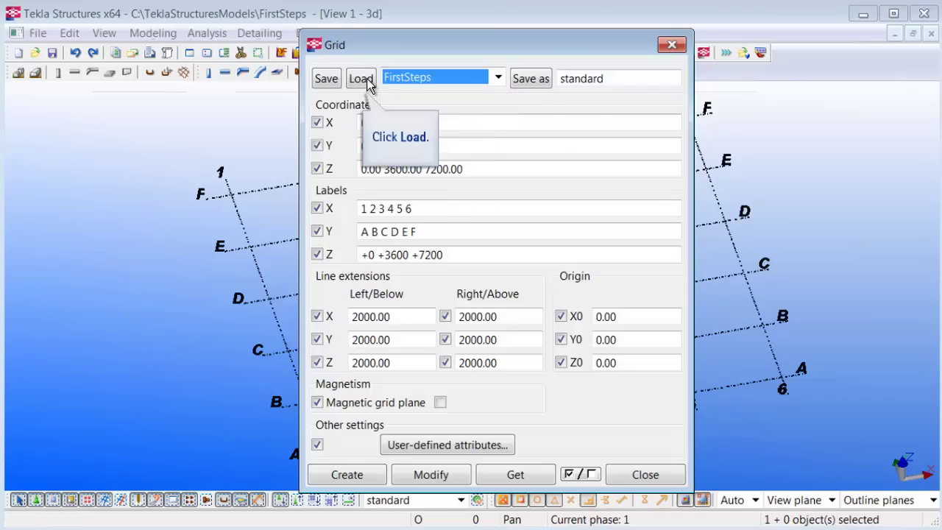
{"action": "left_click", "coordinate": [362, 79]}
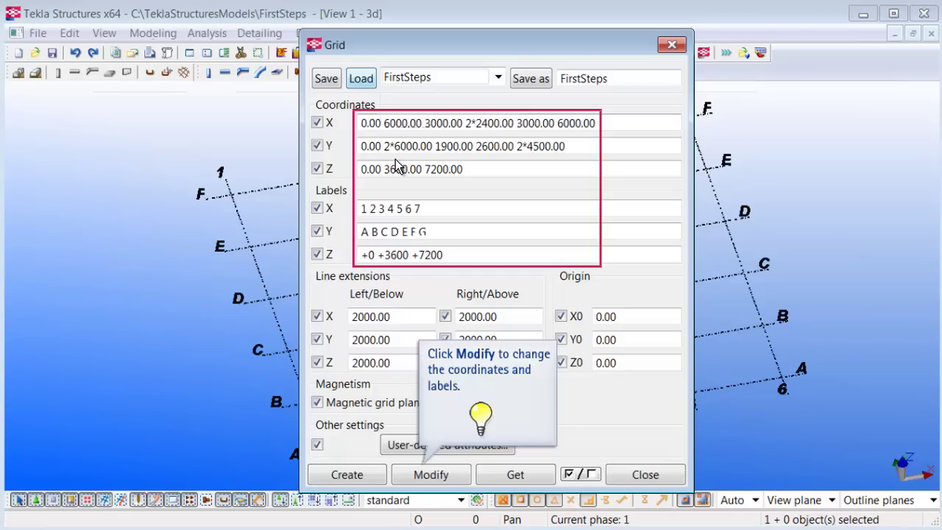
{"action": "left_click", "coordinate": [432, 471]}
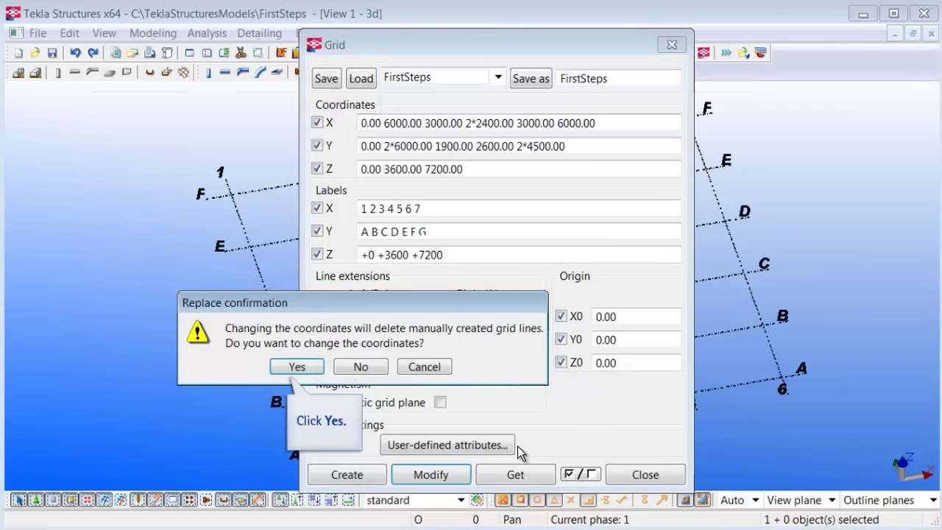
{"action": "key", "text": "Return"}
{"action": "left_click", "coordinate": [641, 475]}
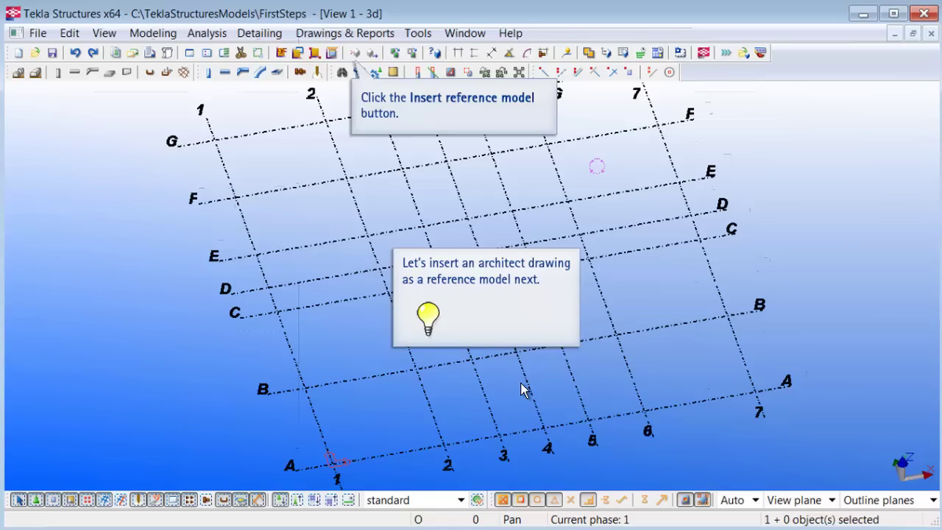
Step: Insert the architect drawing as a reference model at scale 1:100, positioned at the intersection of grid lines A and 1
{"action": "left_click", "coordinate": [356, 53]}
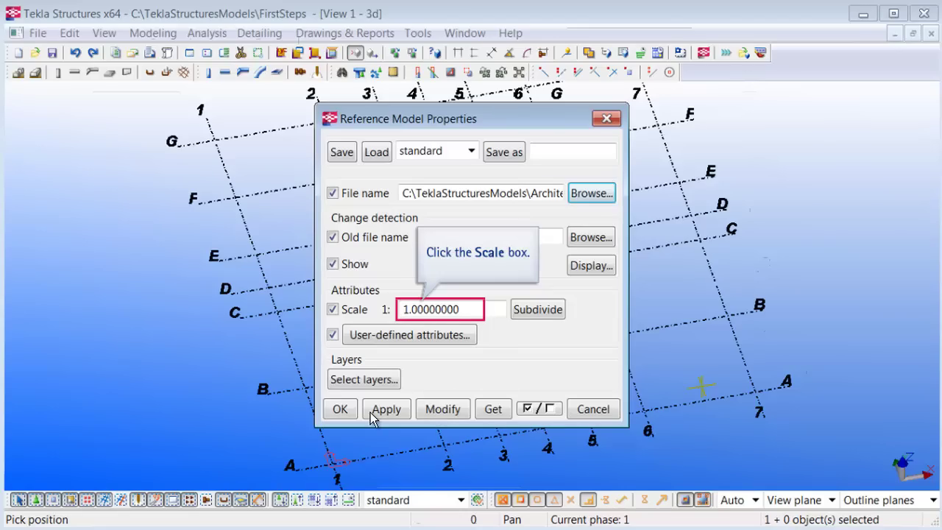
{"action": "left_click", "coordinate": [462, 310]}
{"action": "type", "text": "100"}
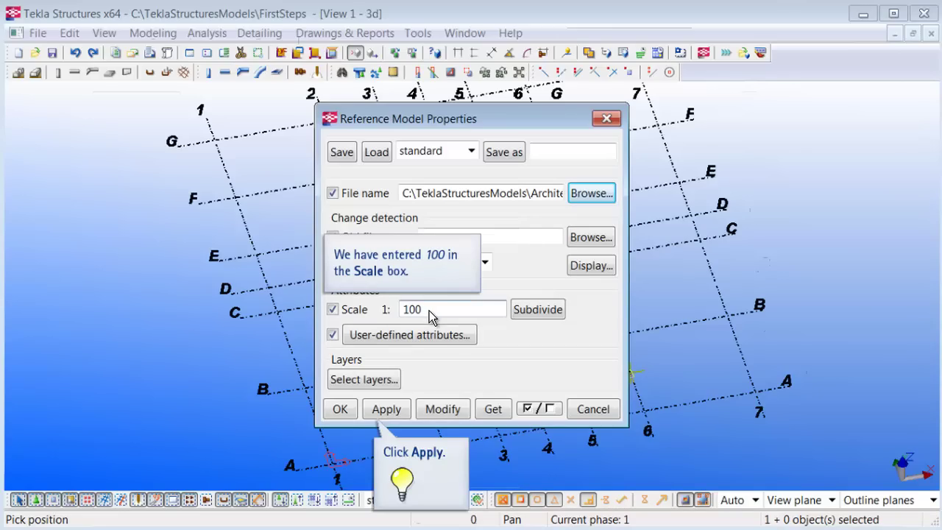
{"action": "left_click", "coordinate": [387, 409]}
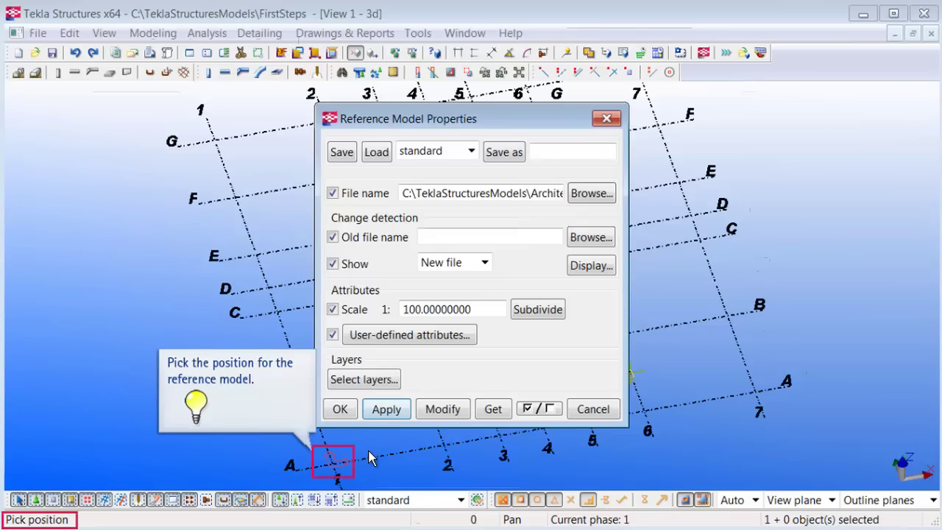
{"action": "left_click", "coordinate": [330, 460]}
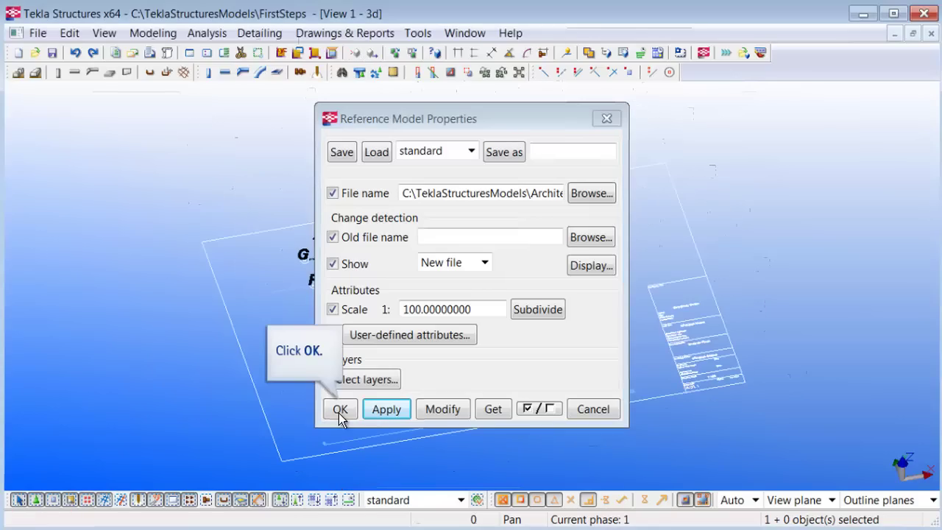
{"action": "left_click", "coordinate": [339, 409]}
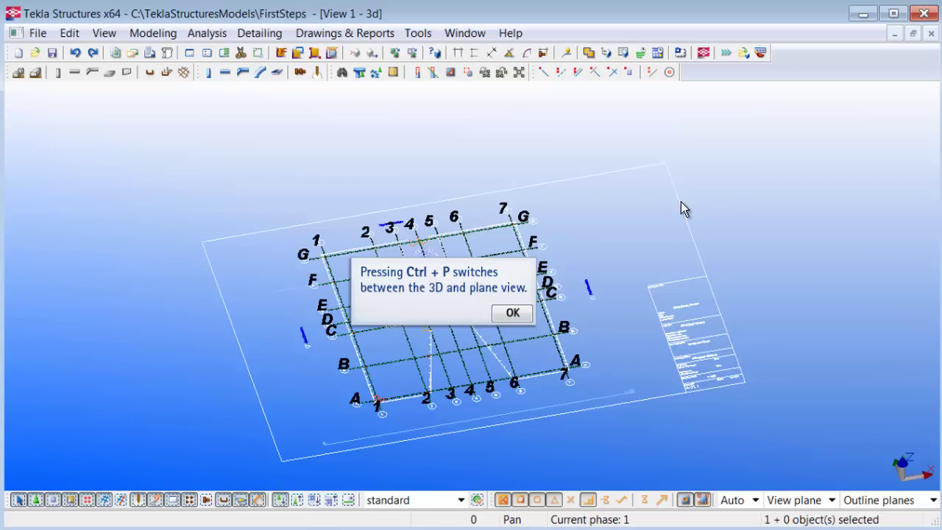
Step: In plane view, create pad footings at grid intersections B-1, A-1 and A-2, and at the column mark on line B between lines 2 and 3
{"action": "left_click", "coordinate": [513, 314]}
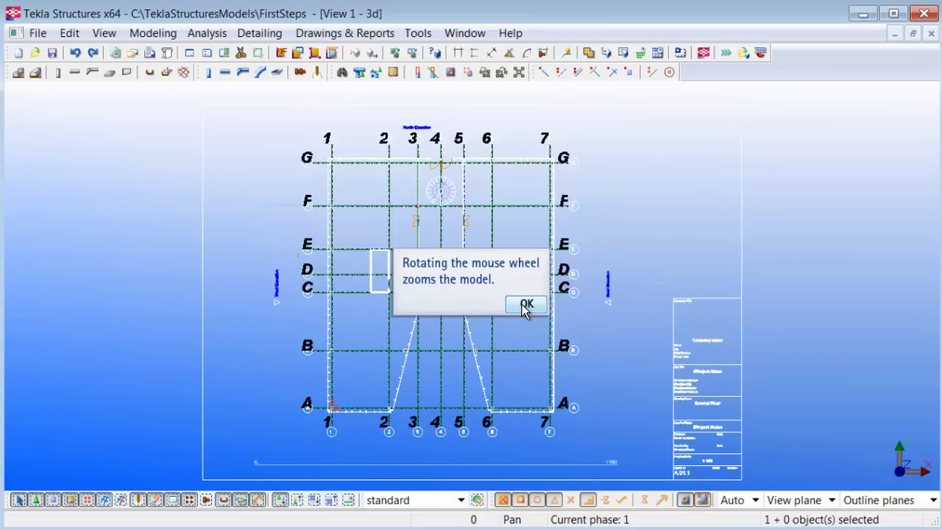
{"action": "left_click", "coordinate": [524, 310]}
{"action": "scroll", "coordinate": [361, 398], "scroll_direction": "up", "scroll_amount": 2}
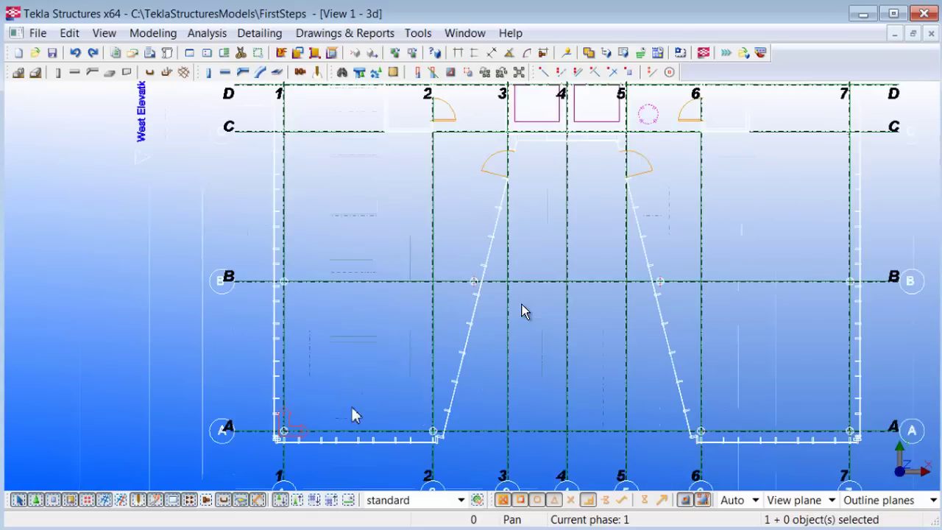
{"action": "scroll", "coordinate": [349, 416], "scroll_direction": "up", "scroll_amount": 2}
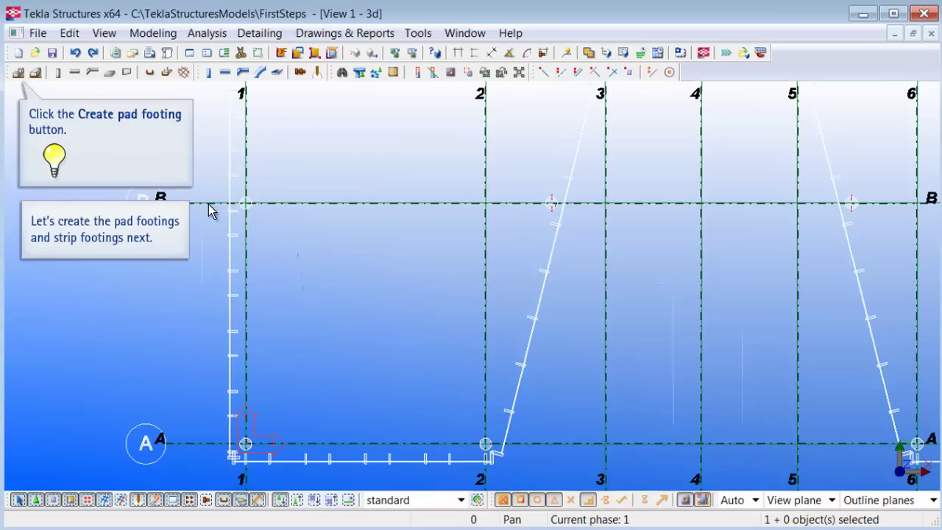
{"action": "left_click", "coordinate": [246, 203]}
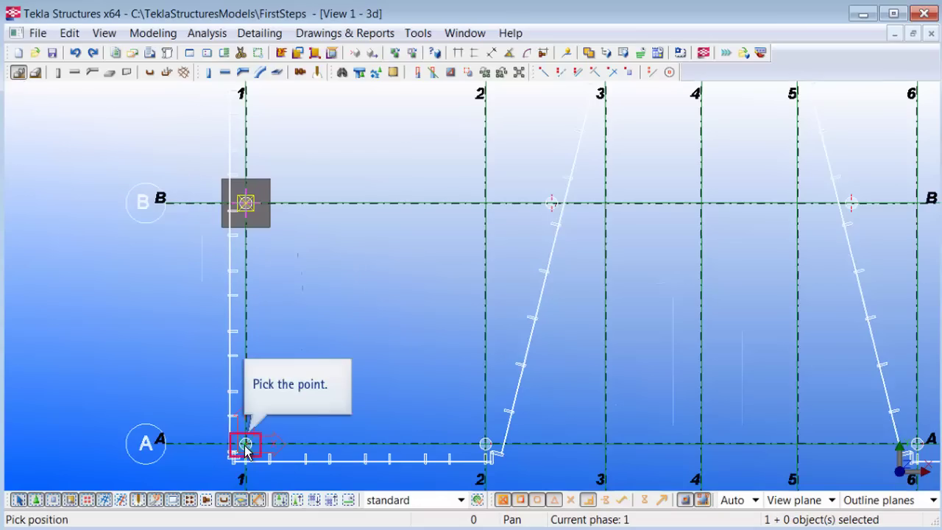
{"action": "left_click", "coordinate": [246, 444]}
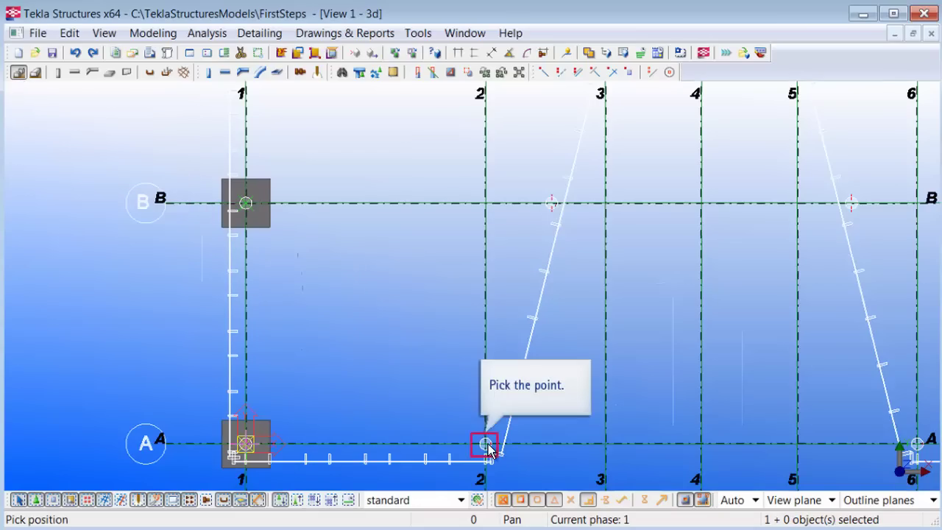
{"action": "left_click", "coordinate": [550, 202]}
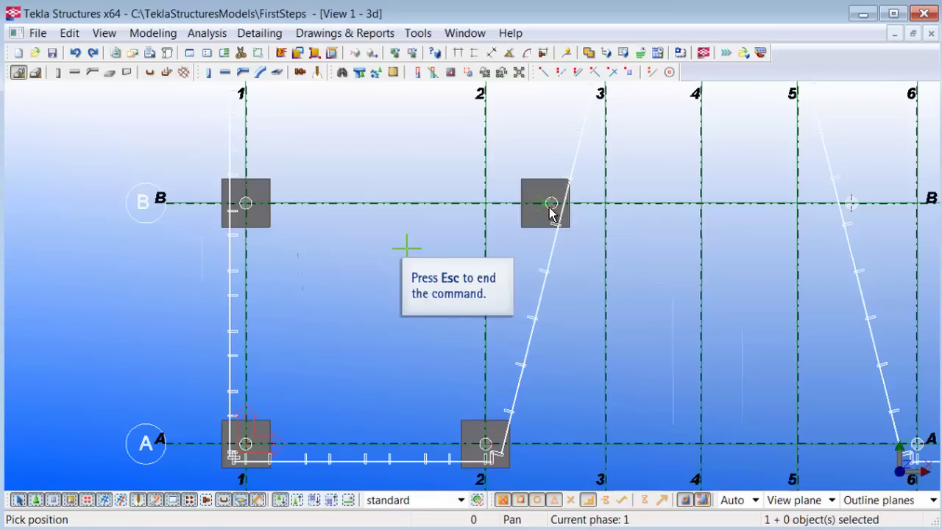
{"action": "key", "text": "Escape"}
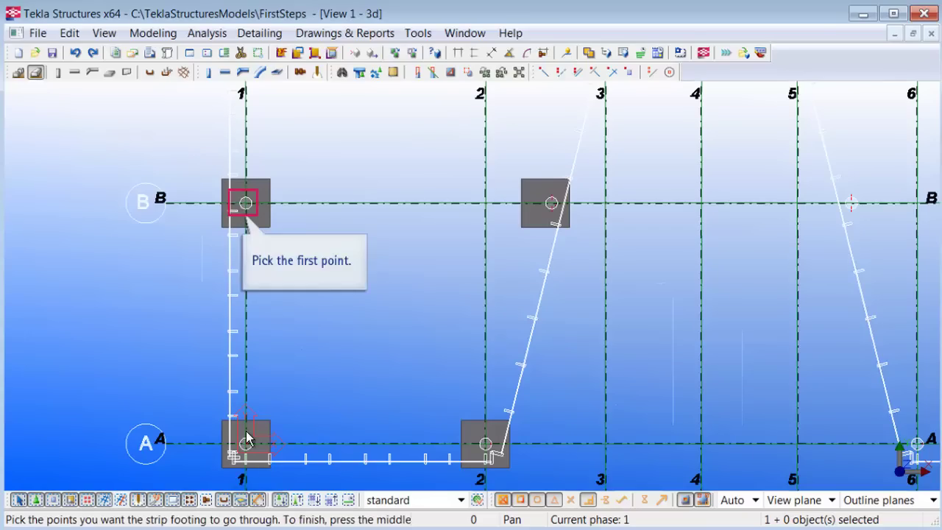
Step: Create strip footings linking the pad footings from B-1 to A-1, A-1 to A-2, and A-2 to the pad on line B between lines 2 and 3
{"action": "left_click", "coordinate": [259, 448]}
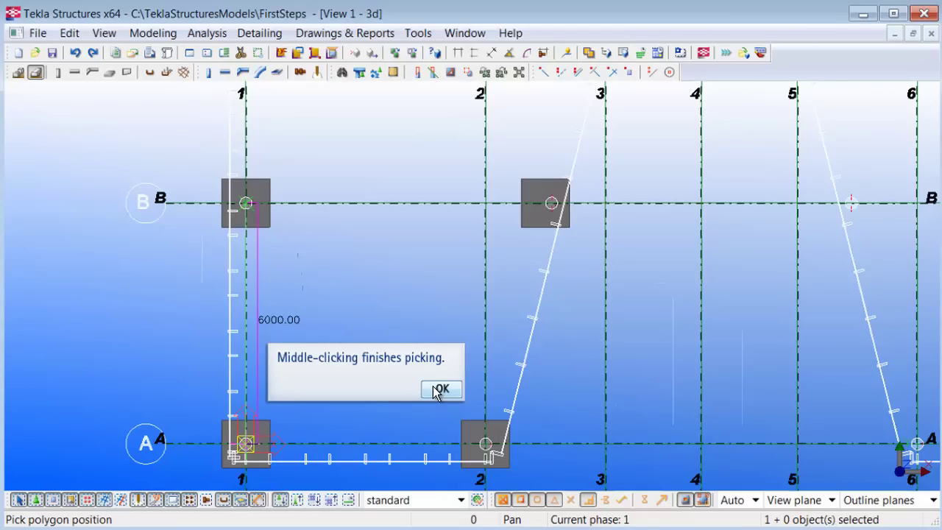
{"action": "middle_click", "coordinate": [252, 453]}
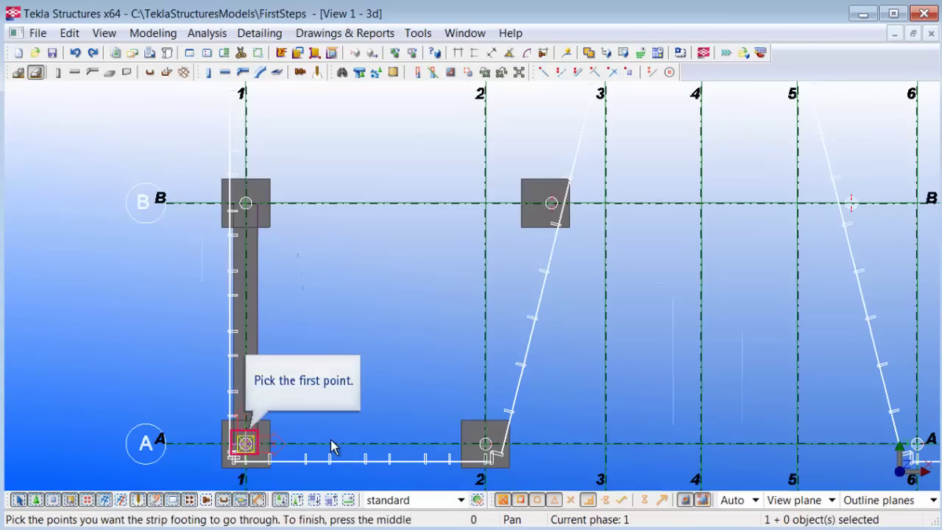
{"action": "left_click", "coordinate": [331, 447]}
{"action": "left_click", "coordinate": [452, 432]}
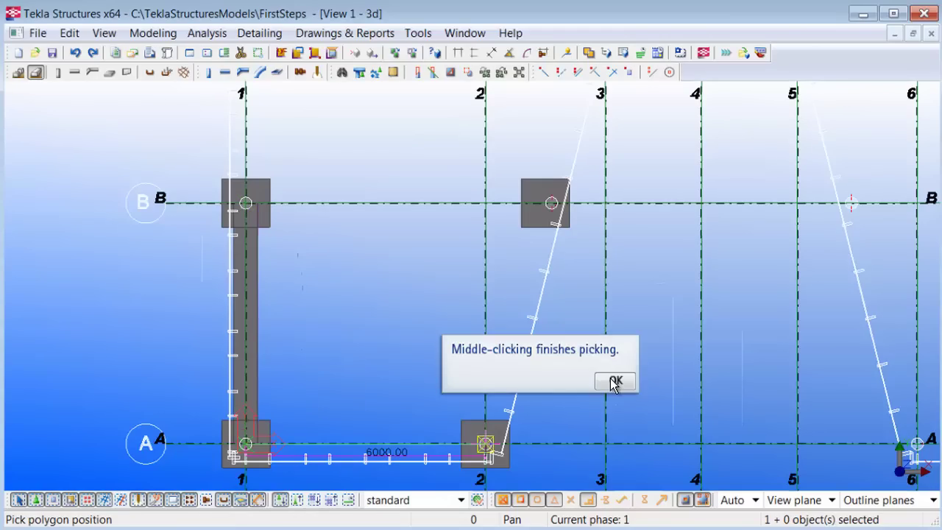
{"action": "middle_click", "coordinate": [485, 445]}
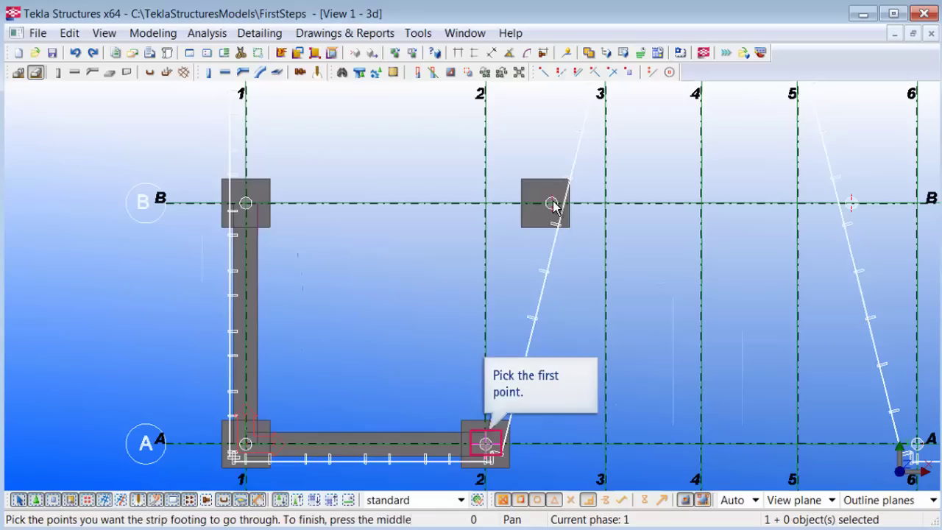
{"action": "left_click", "coordinate": [554, 205]}
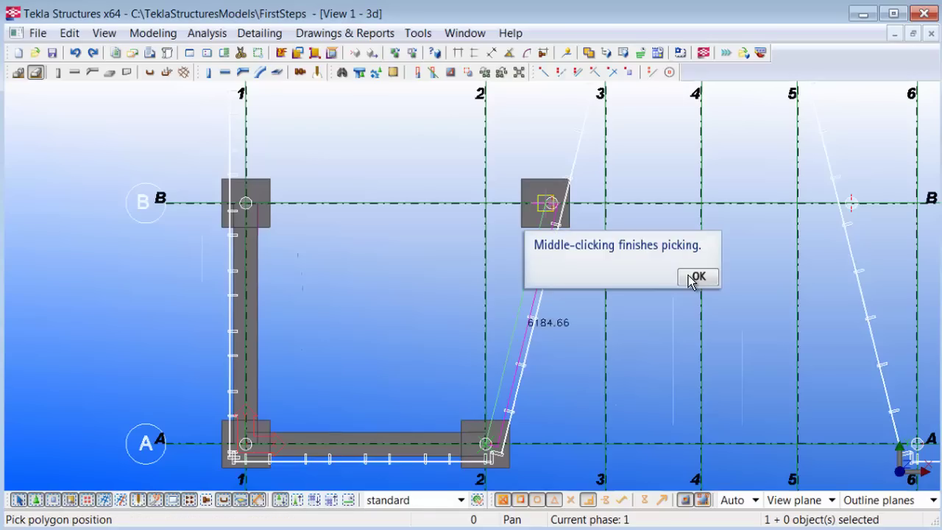
{"action": "middle_click", "coordinate": [554, 206]}
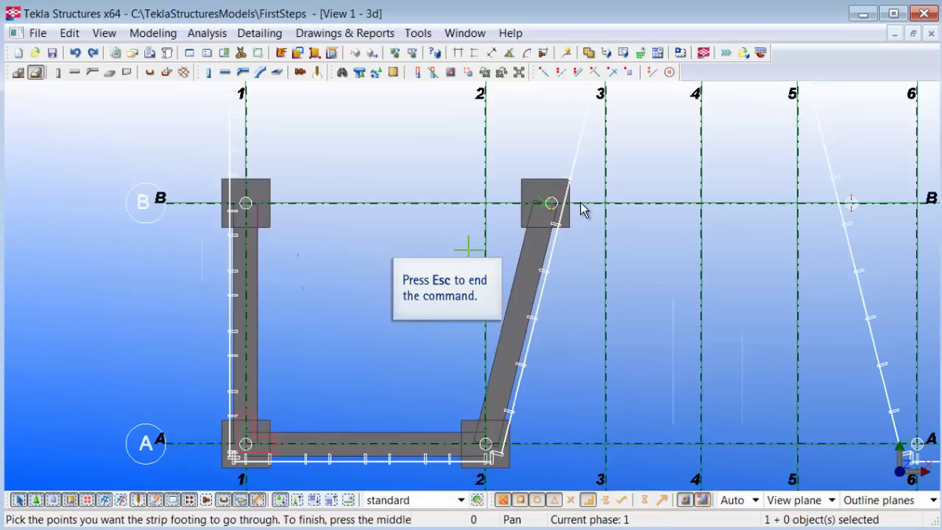
{"action": "key", "text": "Escape"}
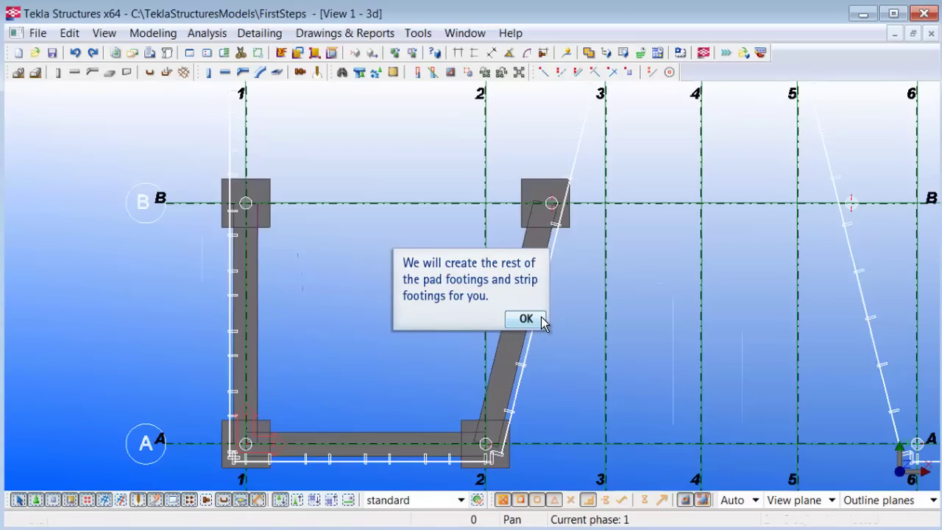
Step: Select all pad and strip footings and trim the strip footings with the Engineering_Cutback autoconnection rule group, keeping Factory Defaults for the parameters
{"action": "left_click", "coordinate": [541, 318]}
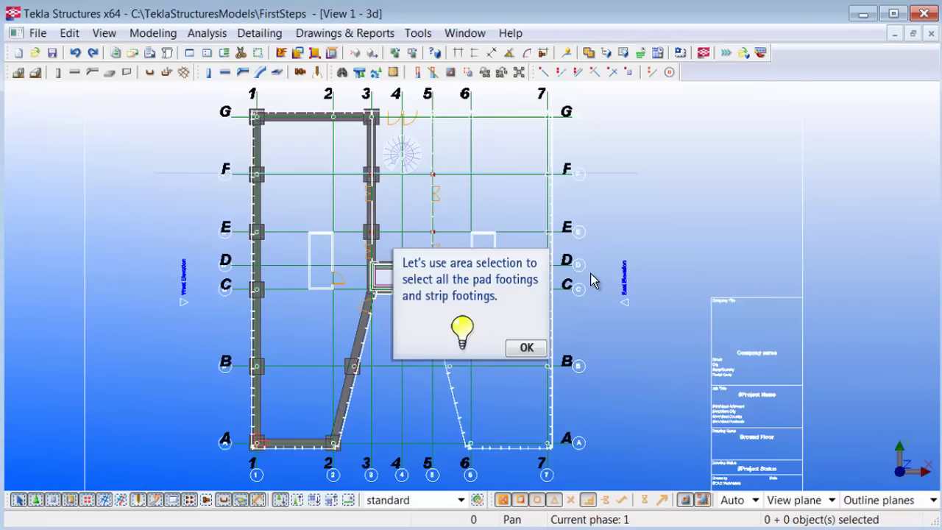
{"action": "left_click", "coordinate": [535, 347]}
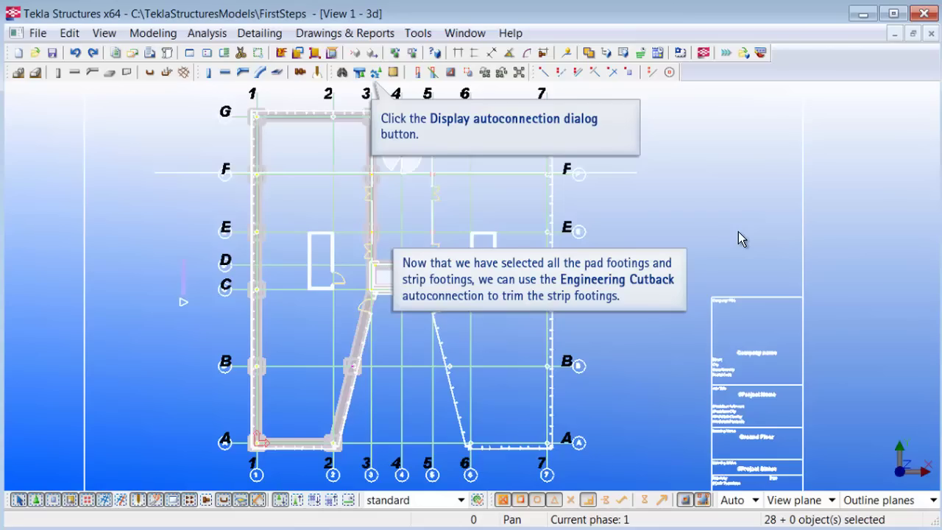
{"action": "left_click", "coordinate": [376, 73]}
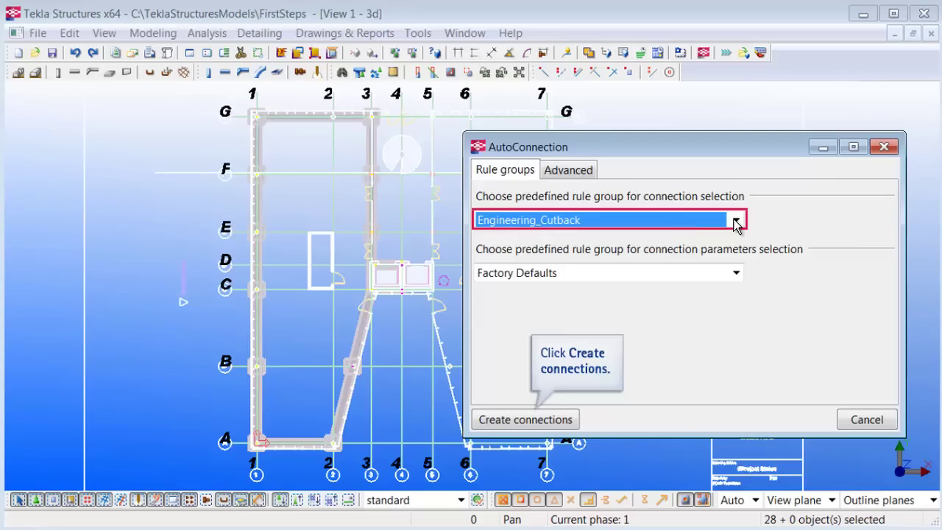
{"action": "left_click", "coordinate": [526, 421]}
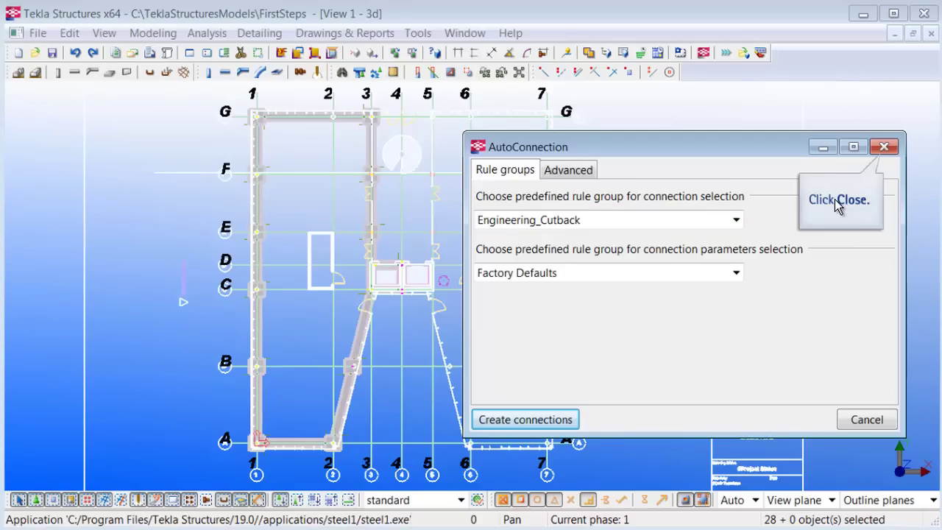
{"action": "left_click", "coordinate": [882, 147]}
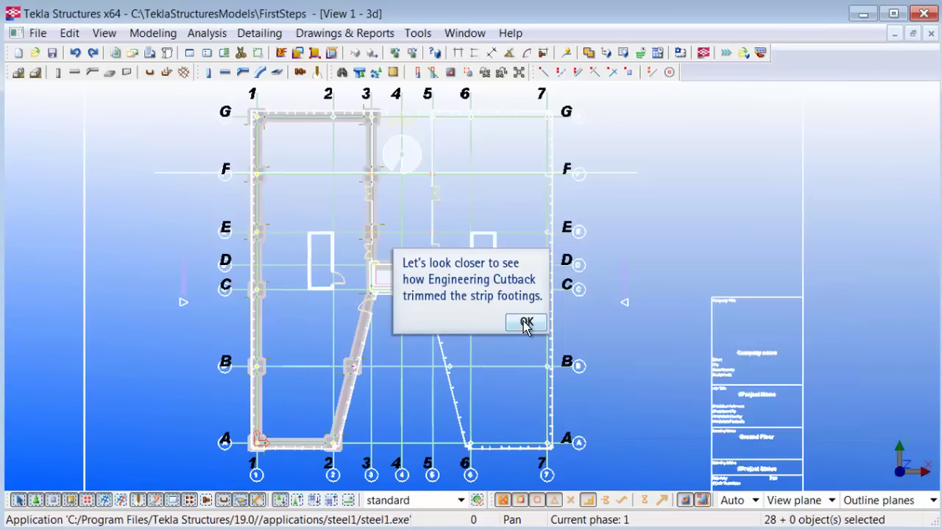
{"action": "left_click", "coordinate": [527, 324]}
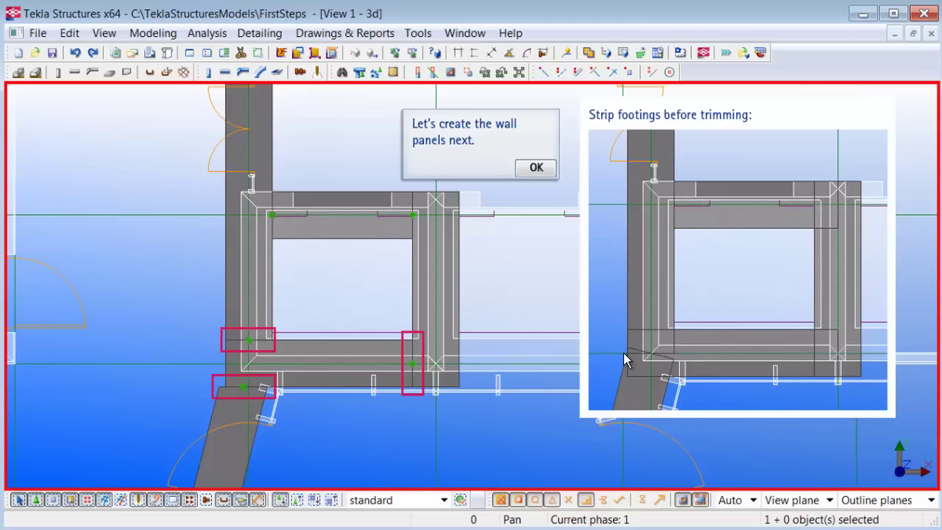
Step: Create a 2300 mm long concrete wall panel on grid line 3 along the reference drawing's shaft wall, spanning lines D and C
{"action": "left_click", "coordinate": [542, 168]}
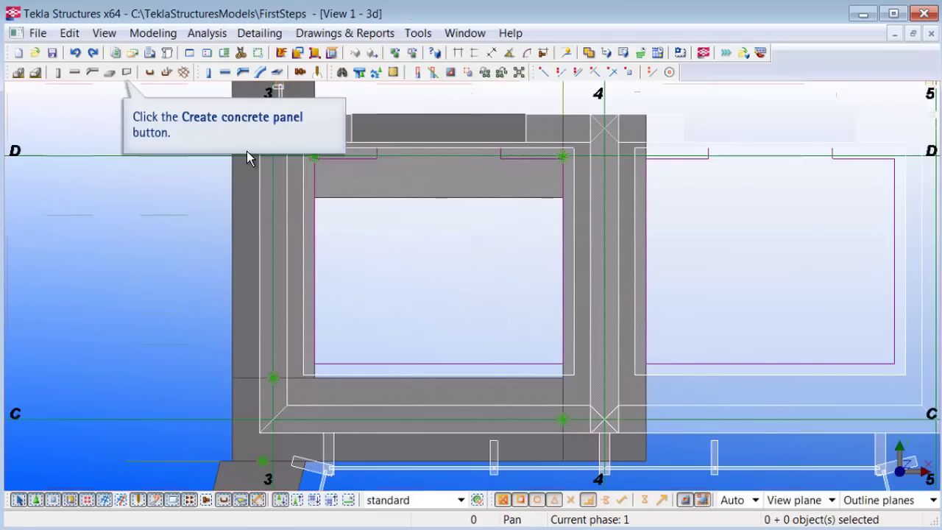
{"action": "left_click", "coordinate": [273, 115]}
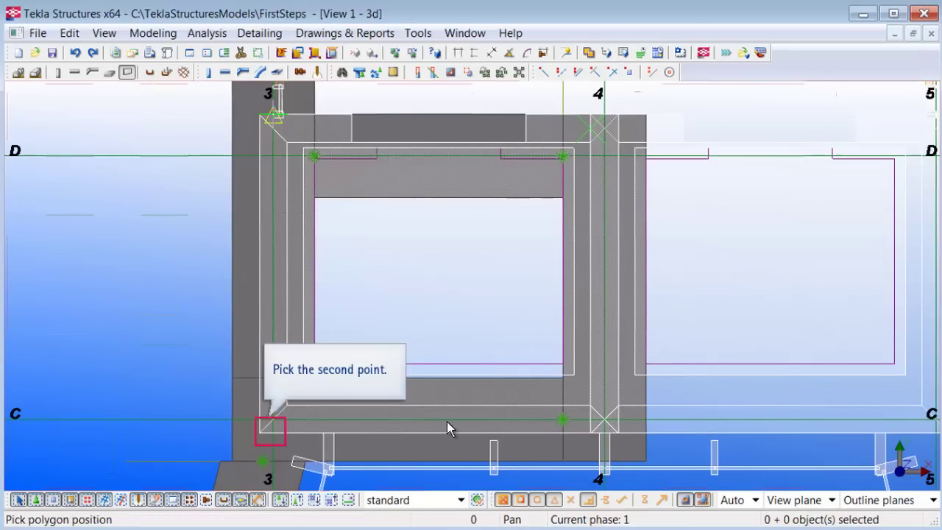
{"action": "left_click", "coordinate": [446, 421]}
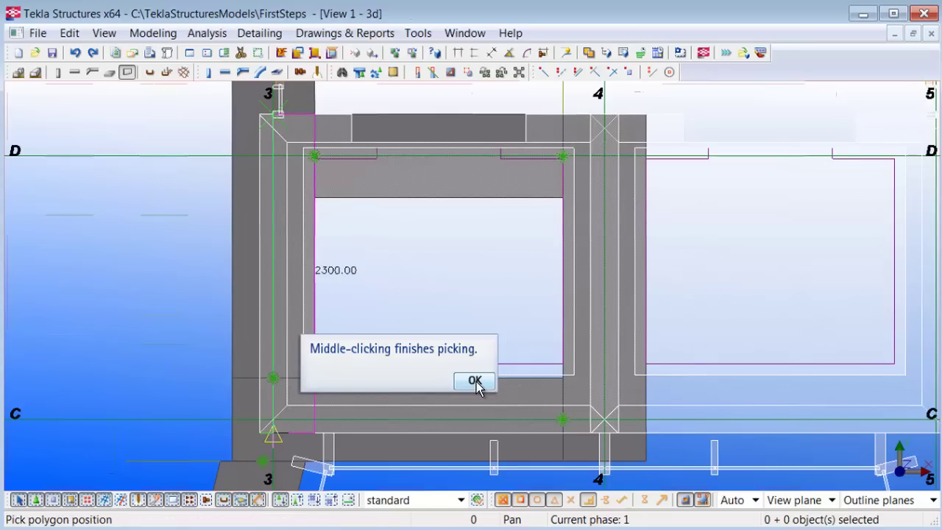
{"action": "key", "text": "Return"}
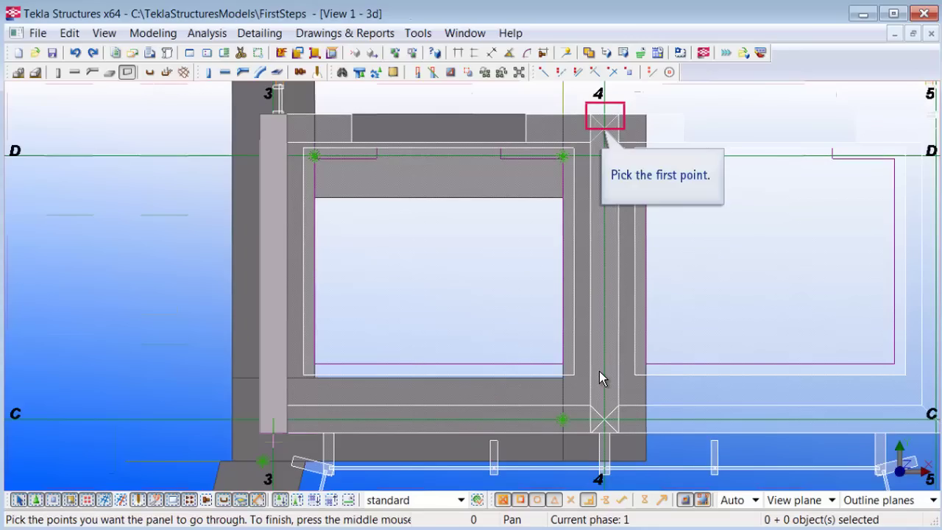
Step: Create a 2300 mm long concrete wall panel on grid line 4, parallel to the shaft panel on grid line 3
{"action": "left_click", "coordinate": [599, 371]}
{"action": "left_click", "coordinate": [679, 385]}
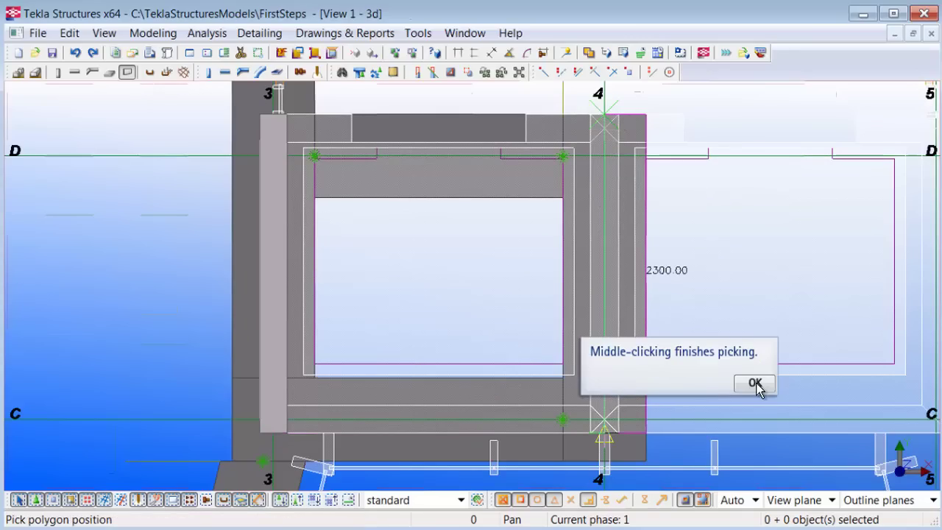
{"action": "key", "text": "Return"}
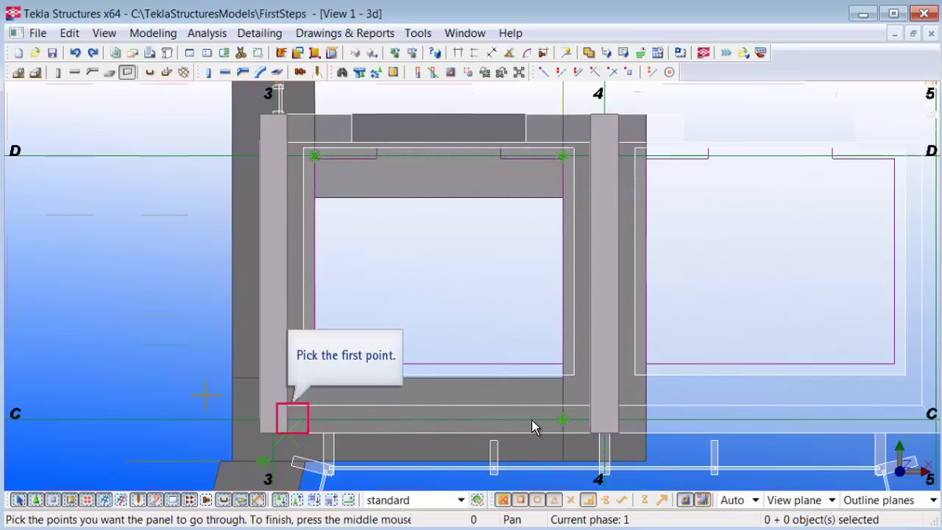
Step: Close the shaft with two concrete wall panels between lines 3 and 4, one along line C and one just beyond line D, and return to 3D view
{"action": "left_click", "coordinate": [533, 426]}
{"action": "left_click", "coordinate": [706, 378]}
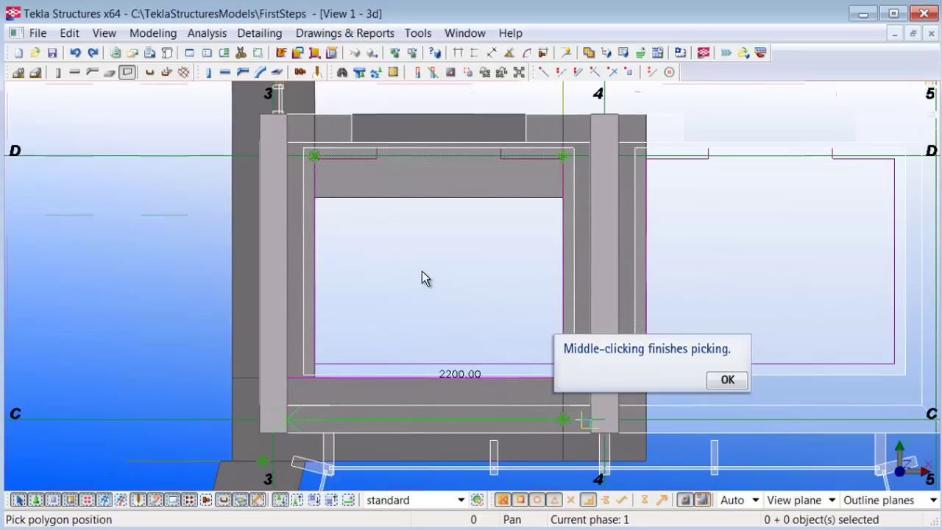
{"action": "key", "text": "Return"}
{"action": "left_click", "coordinate": [285, 116]}
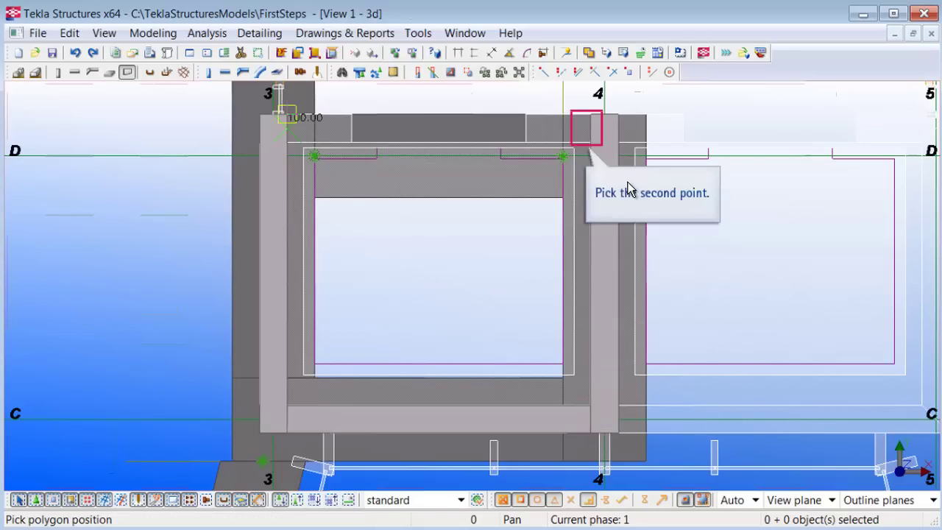
{"action": "left_click", "coordinate": [630, 188]}
{"action": "key", "text": "Return"}
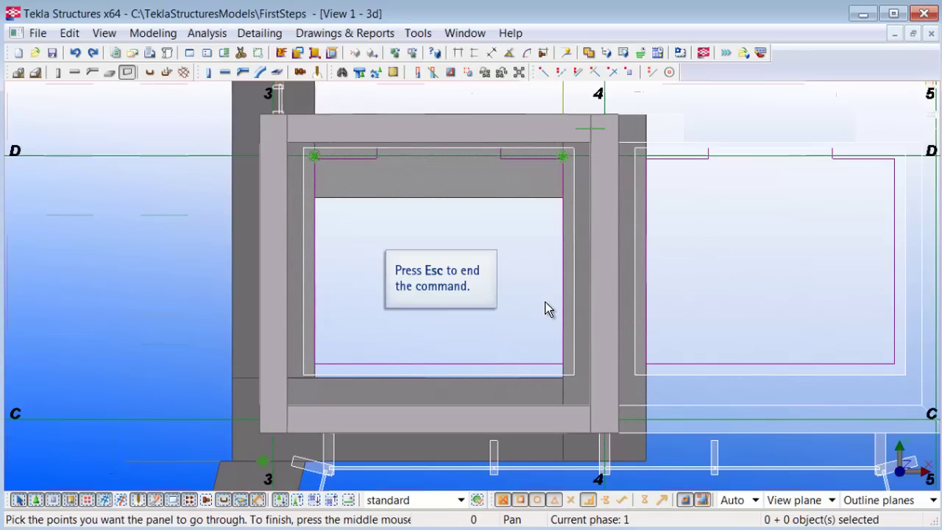
{"action": "key", "text": "Escape"}
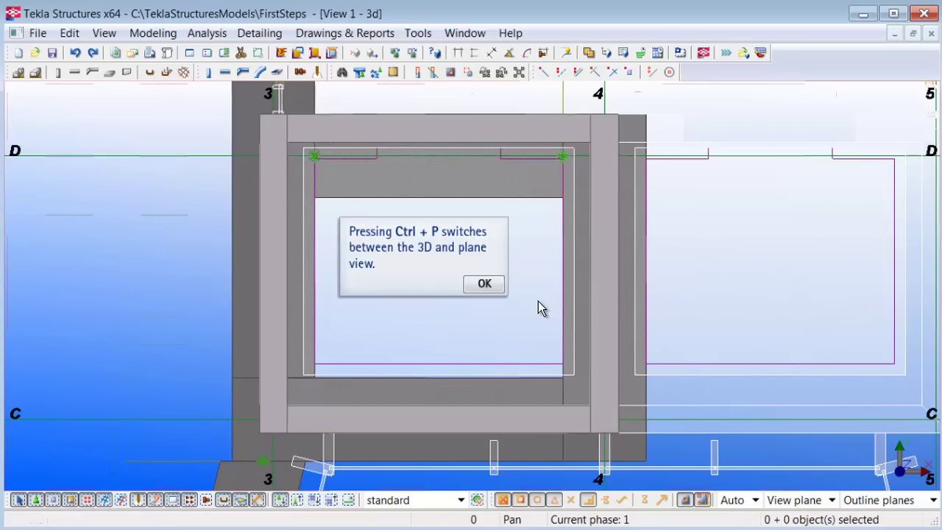
{"action": "left_click", "coordinate": [484, 284]}
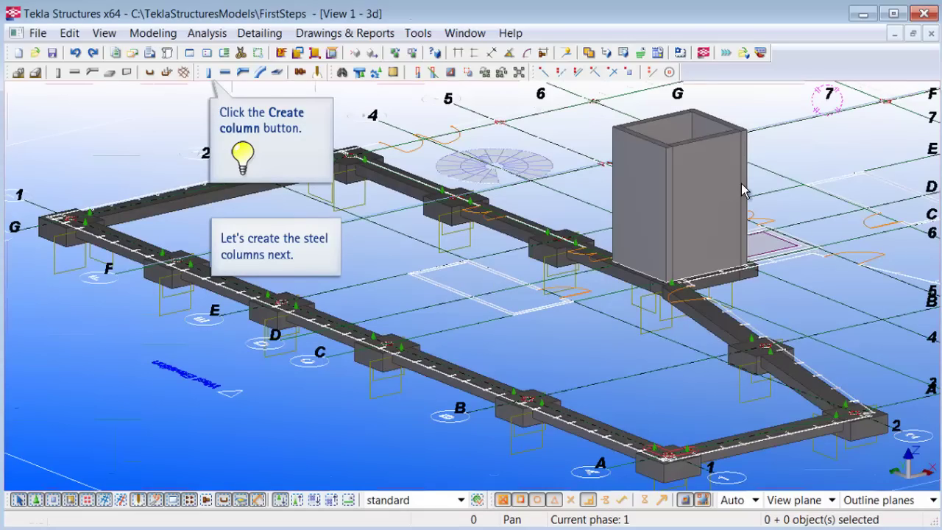
Step: Create steel columns at grid intersections E-3 and F-3, and a concrete column at E-1
{"action": "left_click", "coordinate": [209, 73]}
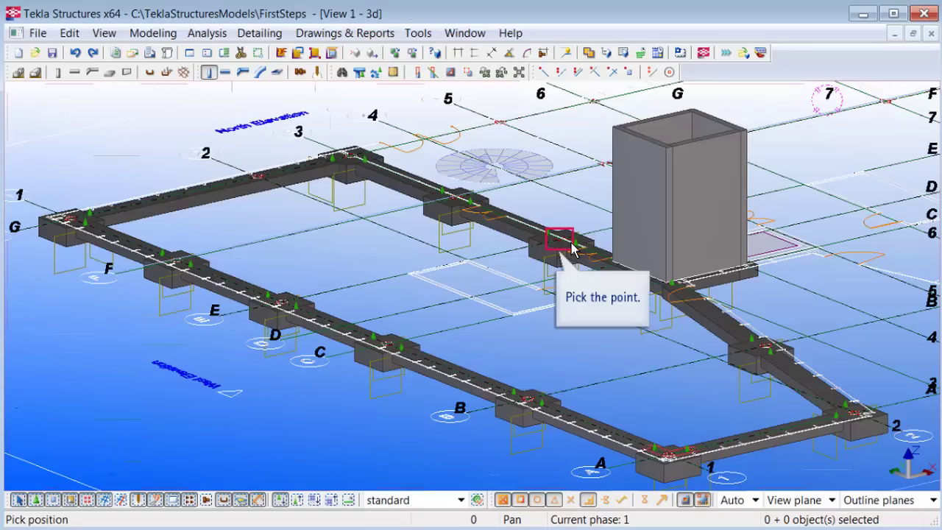
{"action": "left_click", "coordinate": [455, 200]}
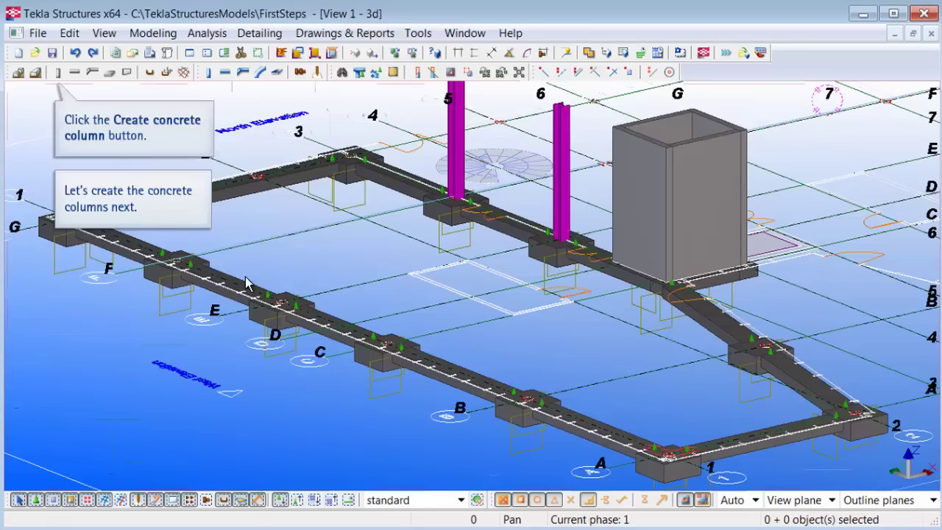
{"action": "left_click", "coordinate": [282, 303]}
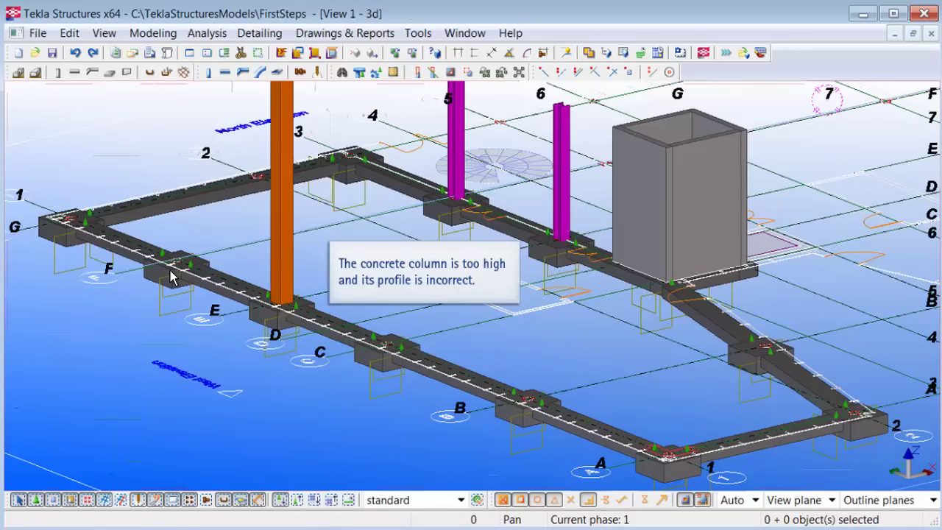
Step: Choose the circular section profile D with a 350 mm diameter for the concrete column at E-1
{"action": "double_click", "coordinate": [286, 206]}
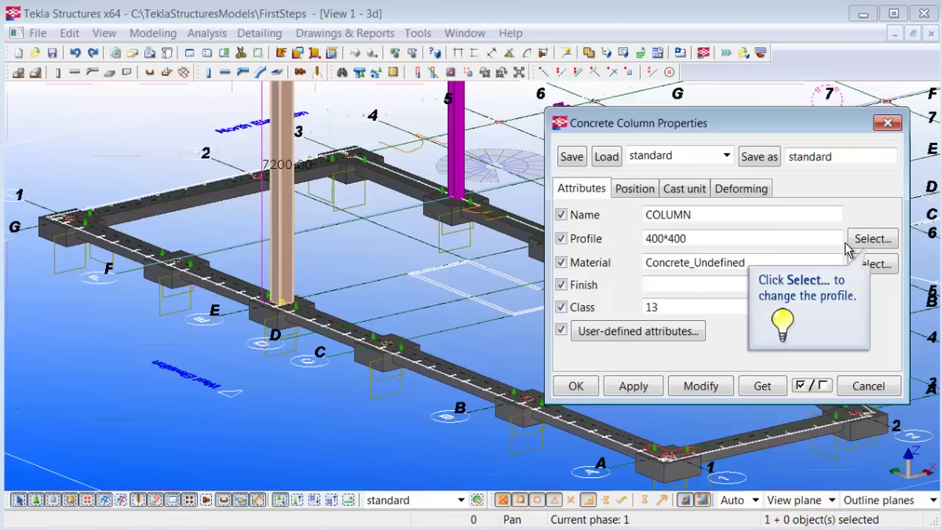
{"action": "left_click", "coordinate": [871, 239]}
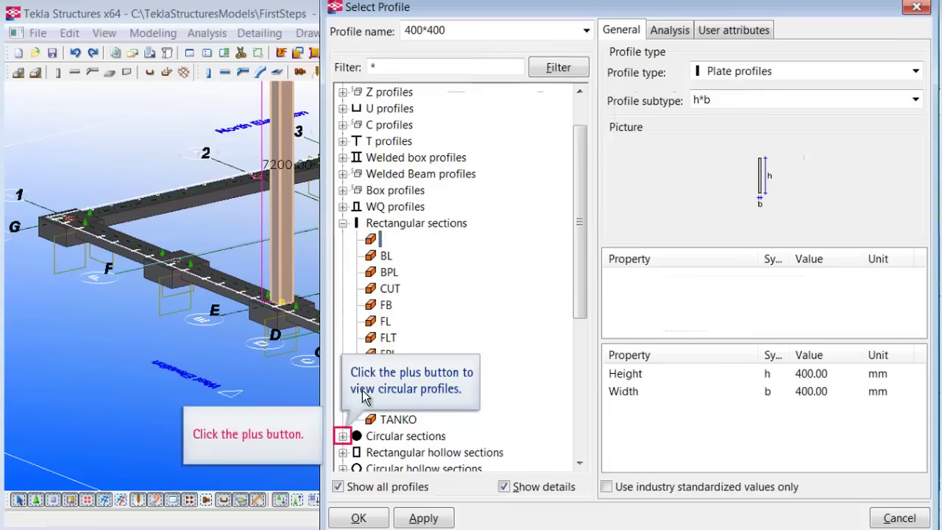
{"action": "left_click", "coordinate": [342, 435]}
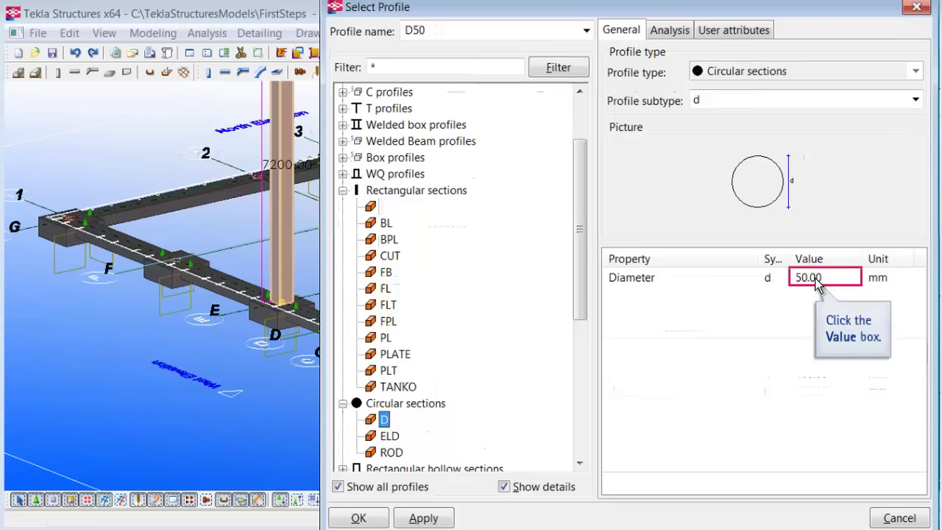
{"action": "type", "text": "350"}
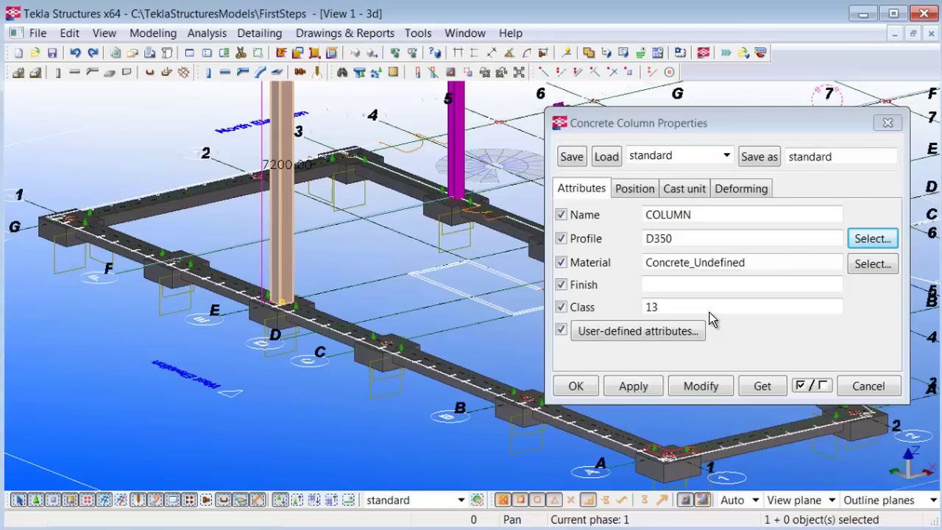
Step: Set the concrete column's top level to 3600 and apply the changed profile and level to the column at E-1
{"action": "left_click", "coordinate": [634, 190]}
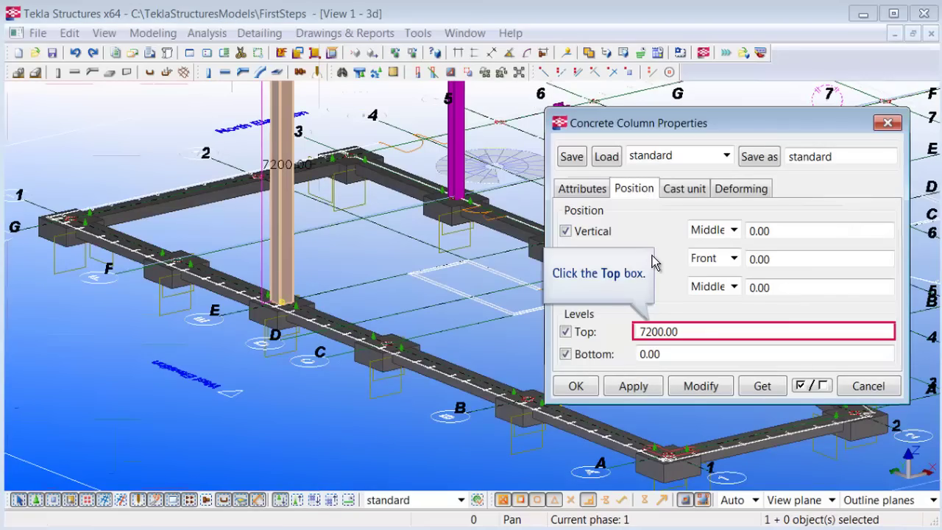
{"action": "left_click", "coordinate": [693, 332]}
{"action": "type", "text": "3600"}
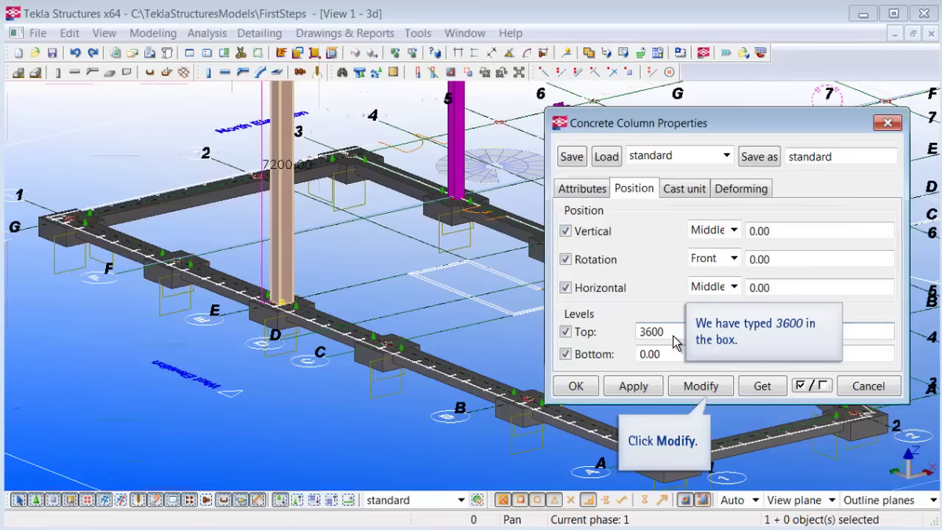
{"action": "left_click", "coordinate": [700, 386]}
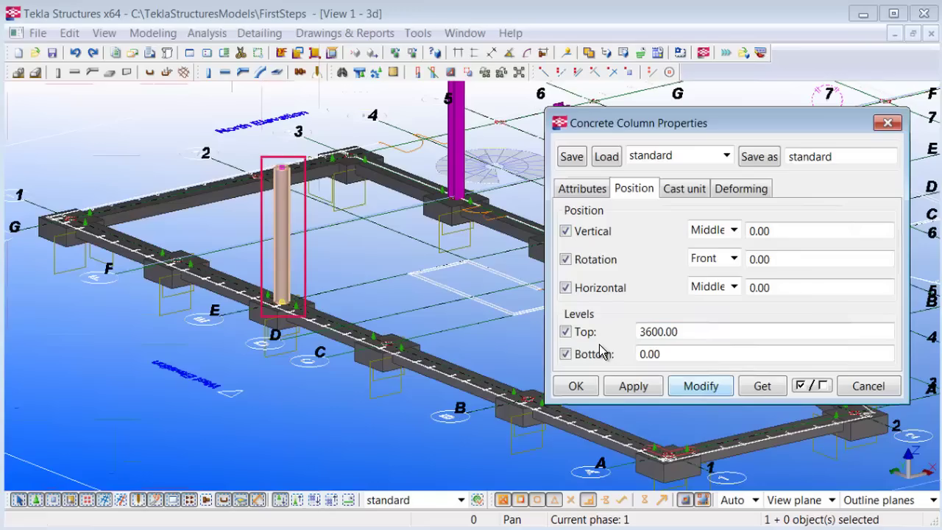
{"action": "left_click", "coordinate": [576, 386]}
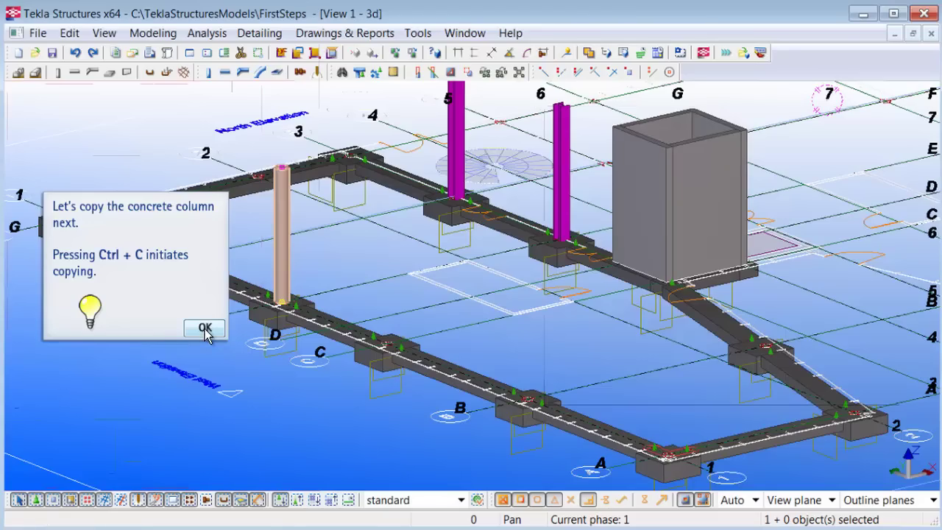
Step: Copy the concrete column from E-1 to F-1, G-1, G-3, C-1, B-1, A-1, A-2 and the pad on line B between lines 2 and 3
{"action": "key", "text": "ctrl+c"}
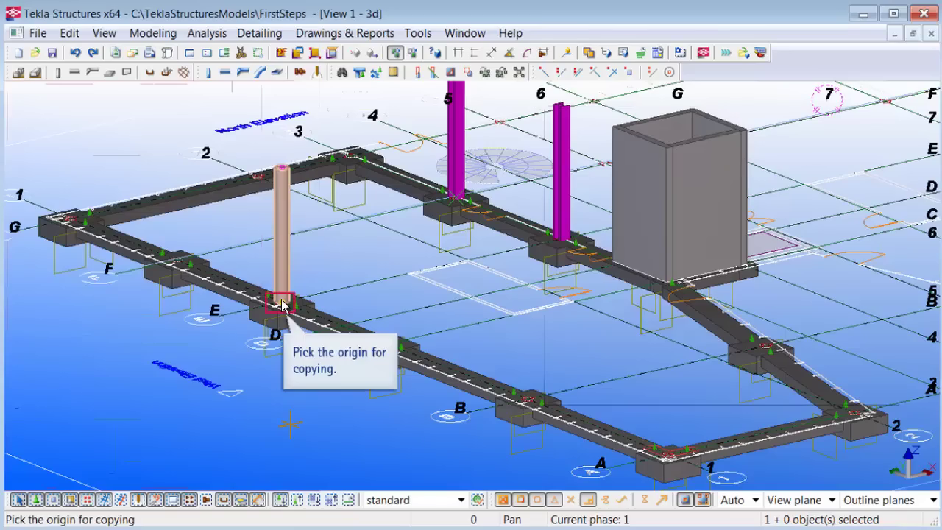
{"action": "left_click", "coordinate": [282, 303]}
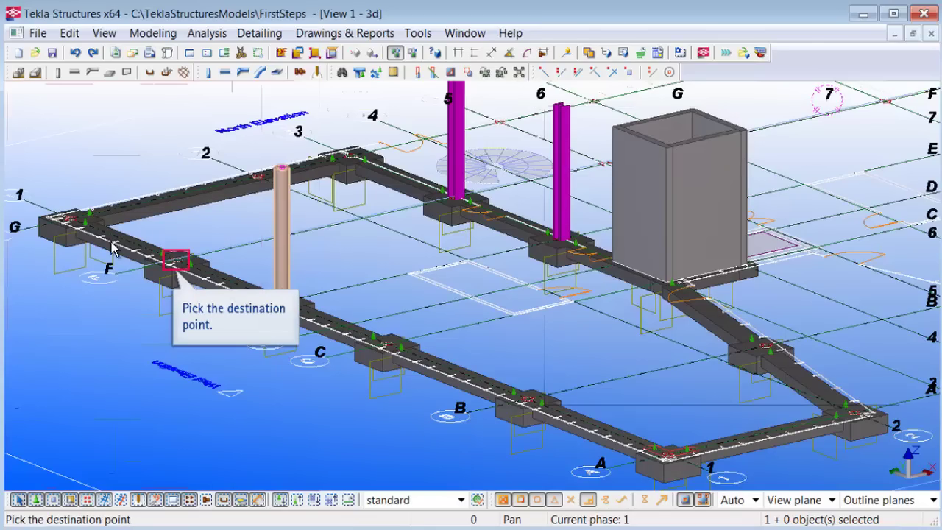
{"action": "left_click", "coordinate": [176, 259]}
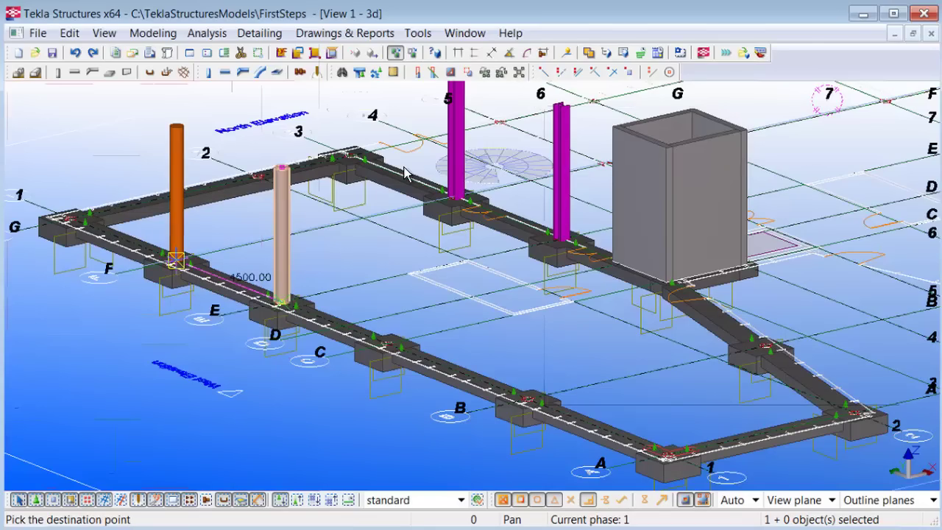
{"action": "left_click", "coordinate": [70, 217]}
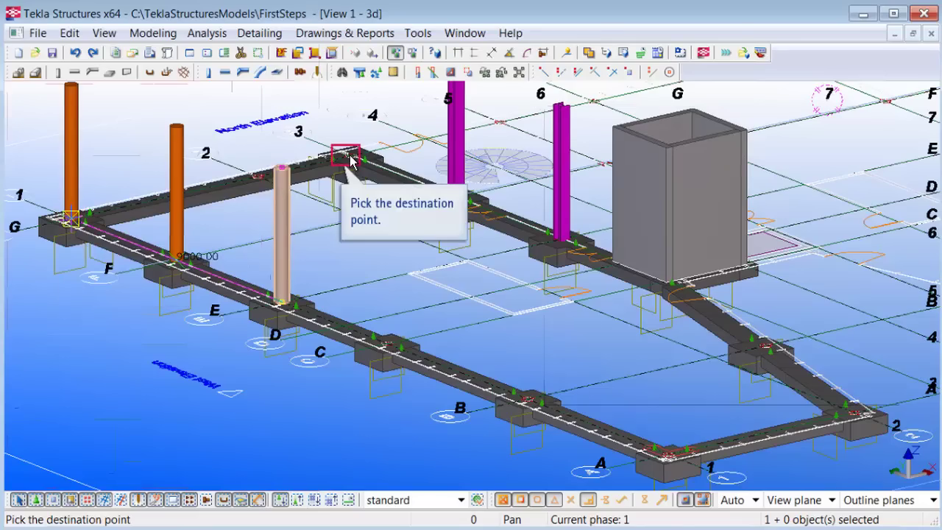
{"action": "left_click", "coordinate": [365, 183]}
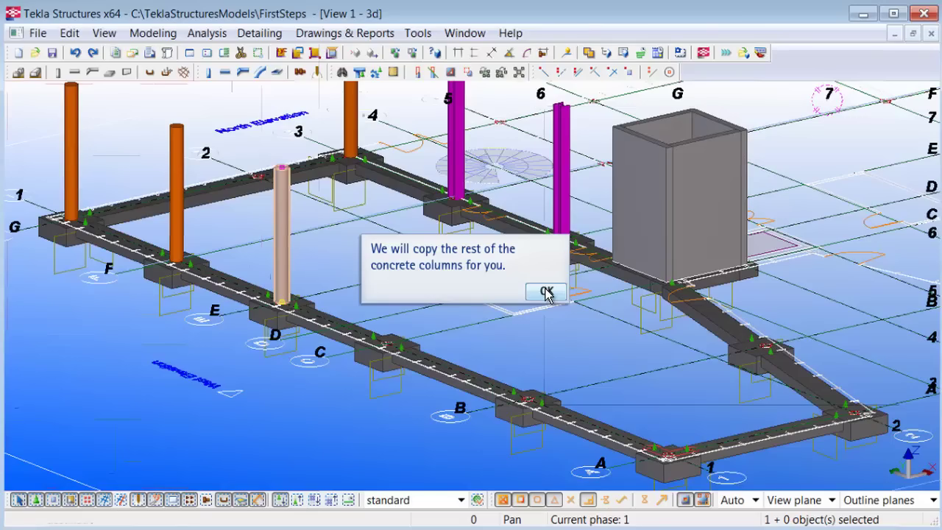
{"action": "left_click", "coordinate": [545, 293]}
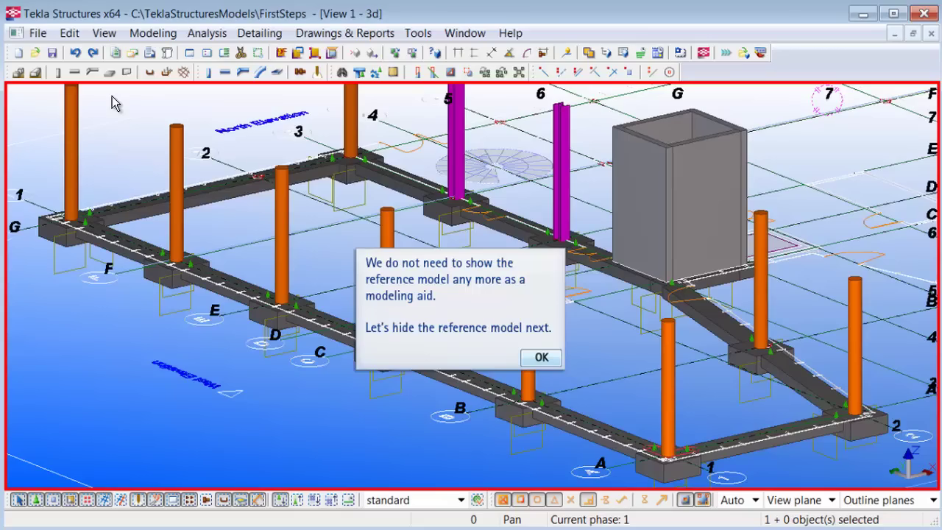
Step: Hide the architect drawing reference model by changing its visibility setting
{"action": "left_click", "coordinate": [38, 34]}
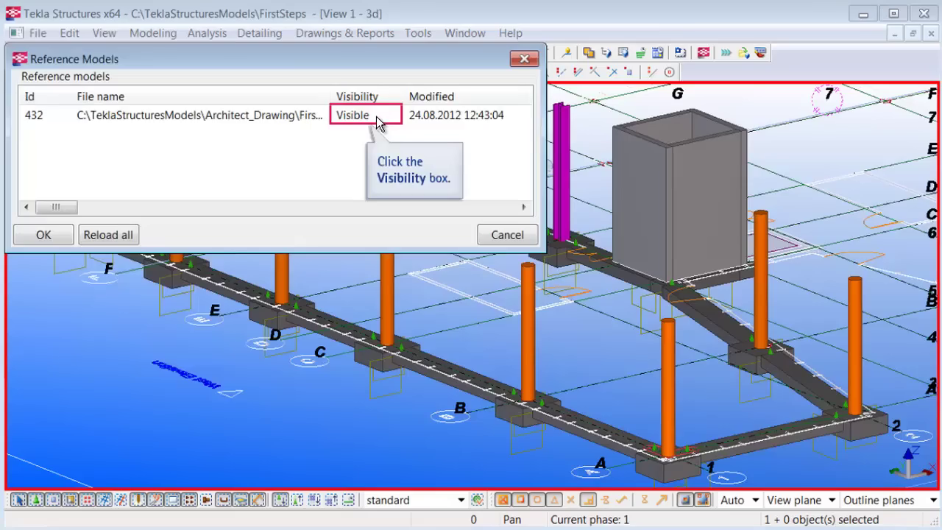
{"action": "left_click", "coordinate": [377, 118]}
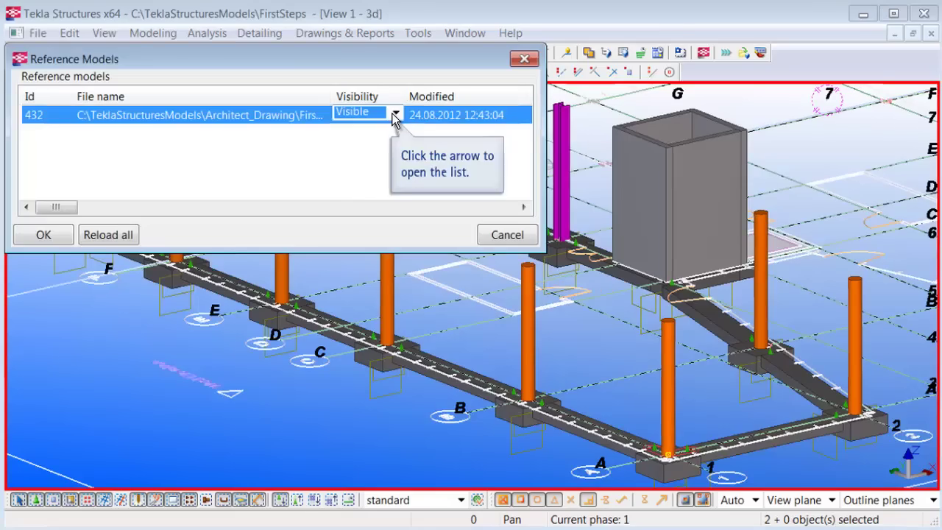
{"action": "left_click", "coordinate": [395, 115]}
{"action": "left_click", "coordinate": [352, 147]}
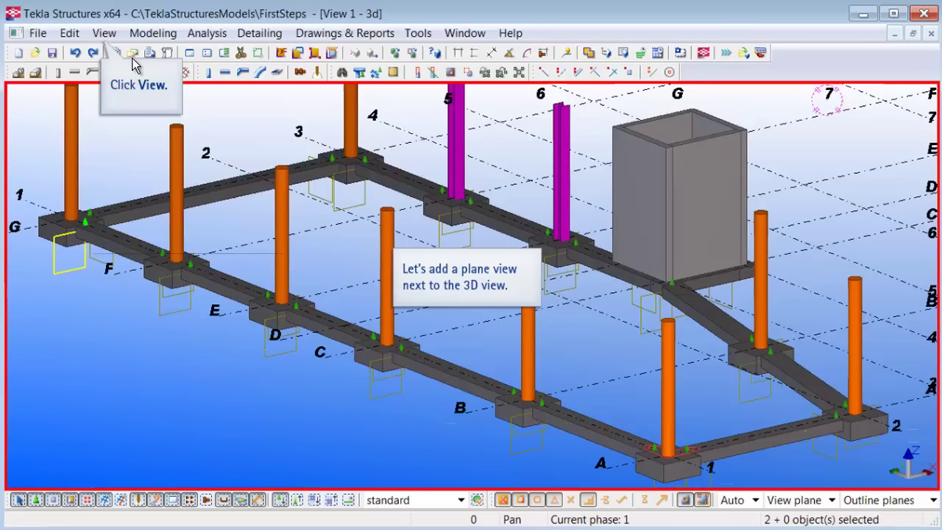
Step: Create views along all grid lines in the XY, ZY and XZ planes using the standard settings
{"action": "left_click", "coordinate": [104, 33]}
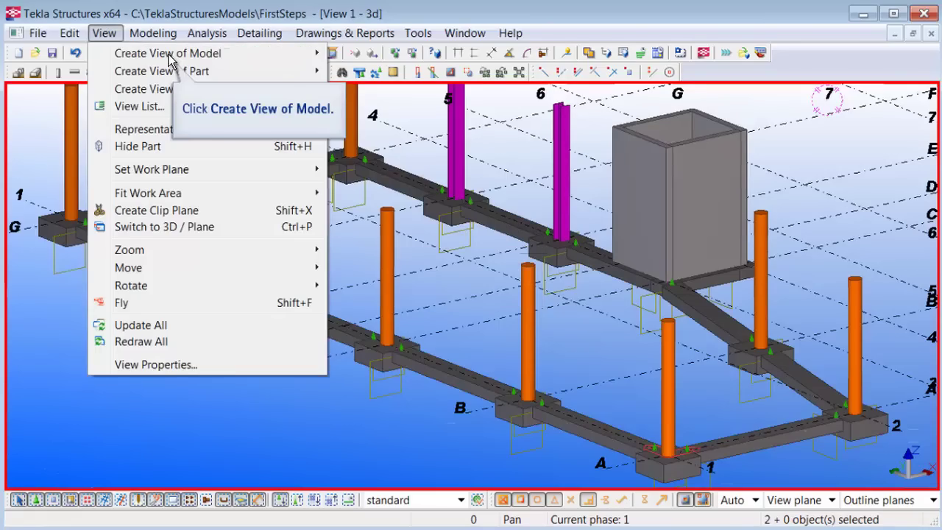
{"action": "left_click", "coordinate": [169, 55]}
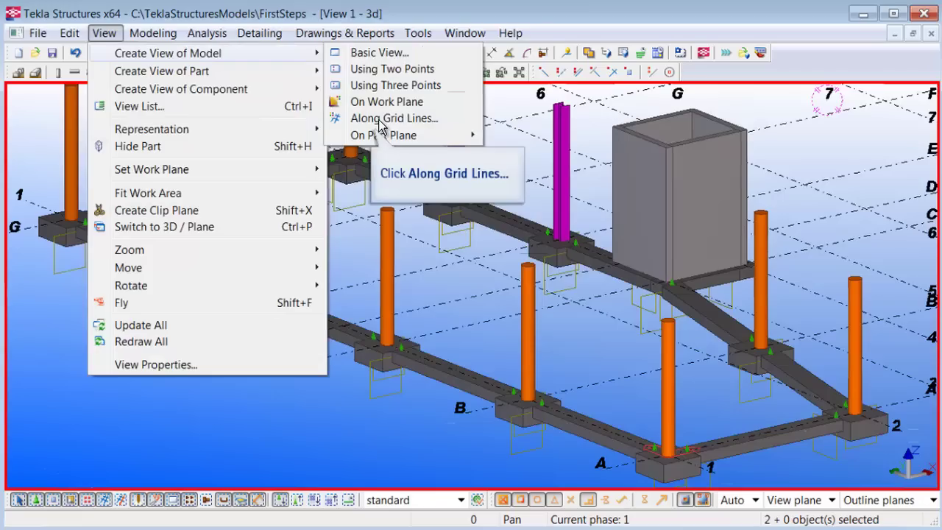
{"action": "left_click", "coordinate": [393, 119]}
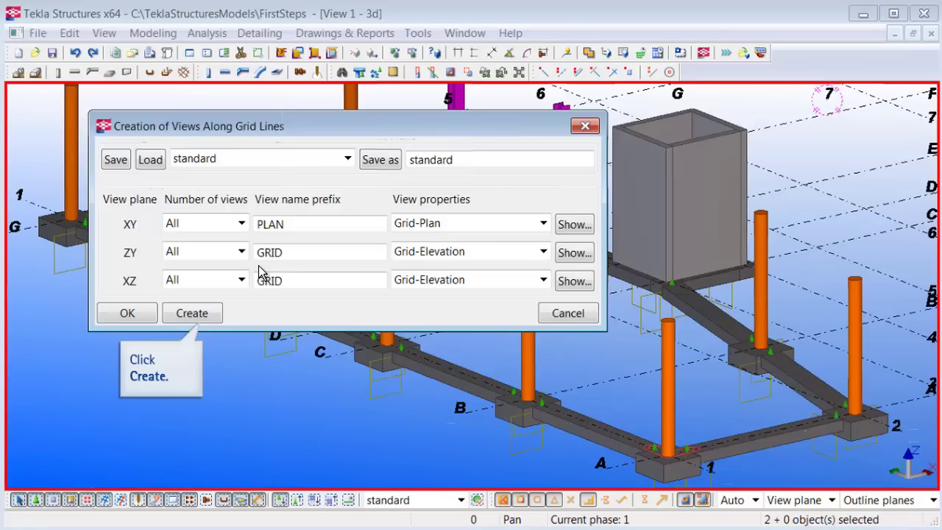
{"action": "left_click", "coordinate": [194, 312]}
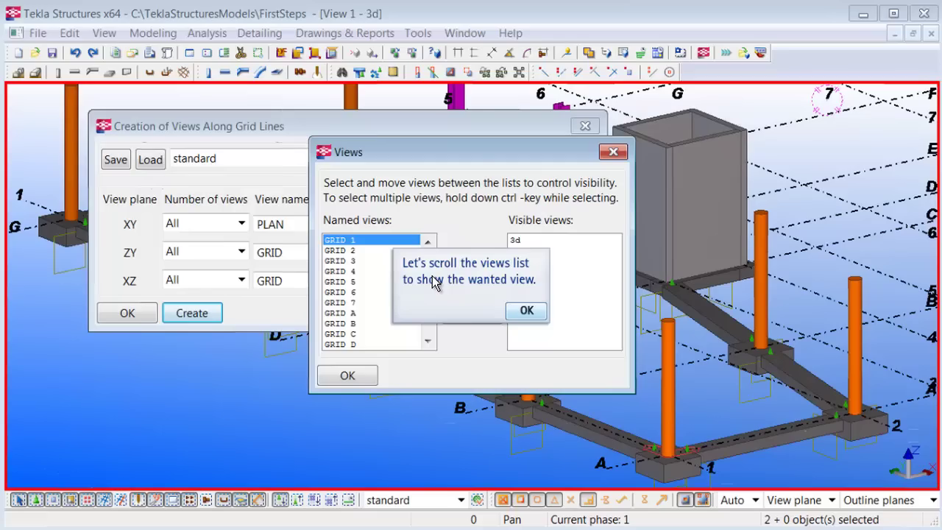
Step: Add the PLAN +3600 view to the visible views and finish the grid view creation
{"action": "left_click_drag", "start_coordinate": [433, 277], "coordinate": [432, 307]}
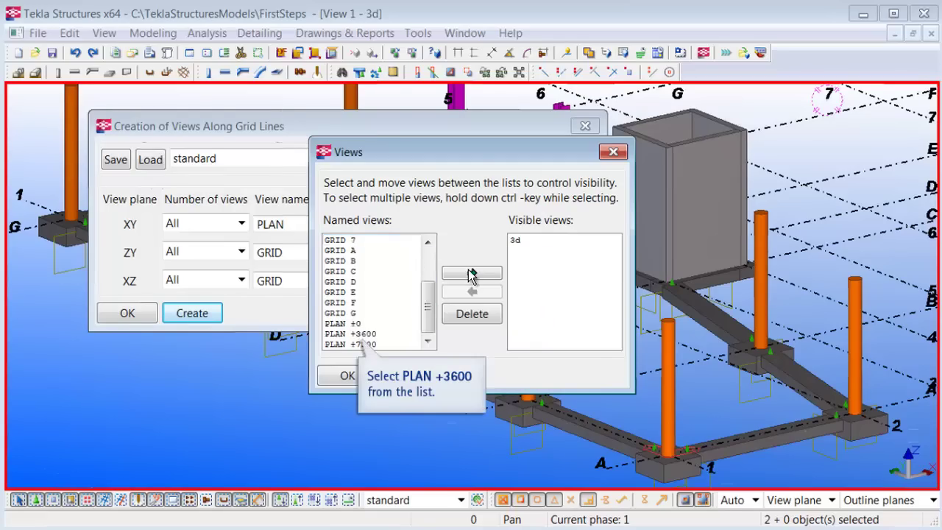
{"action": "left_click", "coordinate": [384, 335]}
{"action": "left_click", "coordinate": [472, 273]}
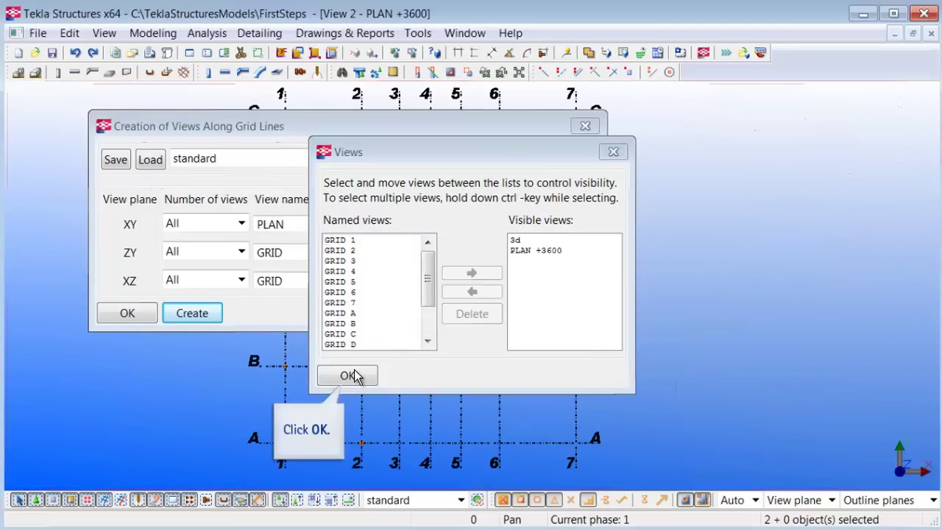
{"action": "left_click", "coordinate": [350, 376]}
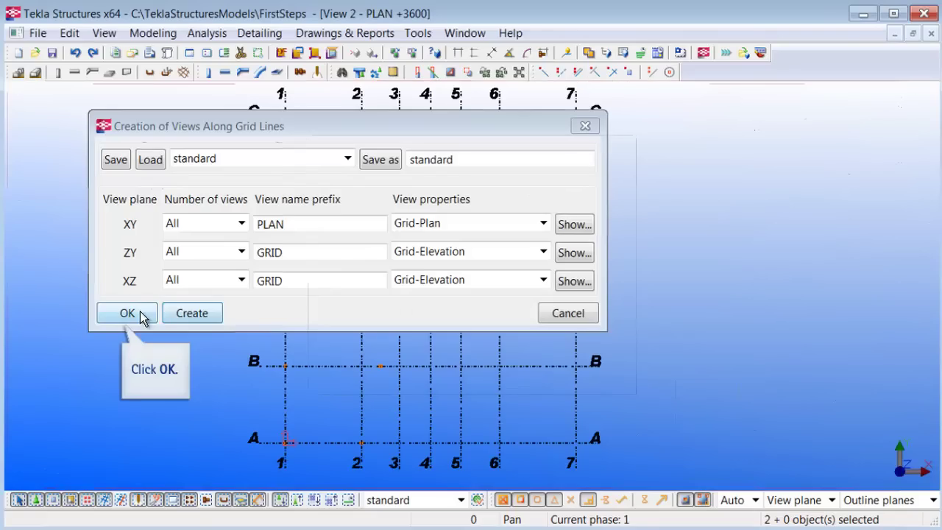
{"action": "left_click", "coordinate": [126, 314]}
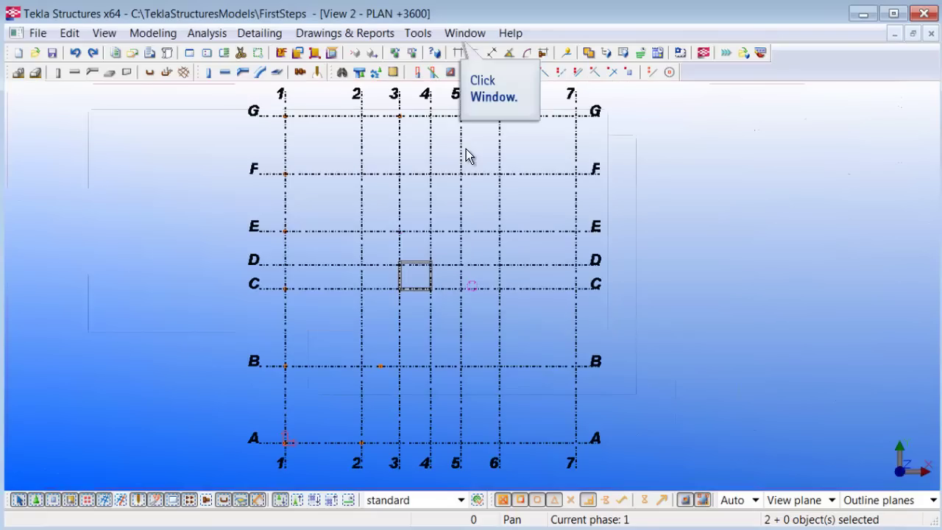
Step: Tile the open views vertically and create a concrete beam between the tops of the steel columns at E-3 and F-3
{"action": "left_click", "coordinate": [461, 35]}
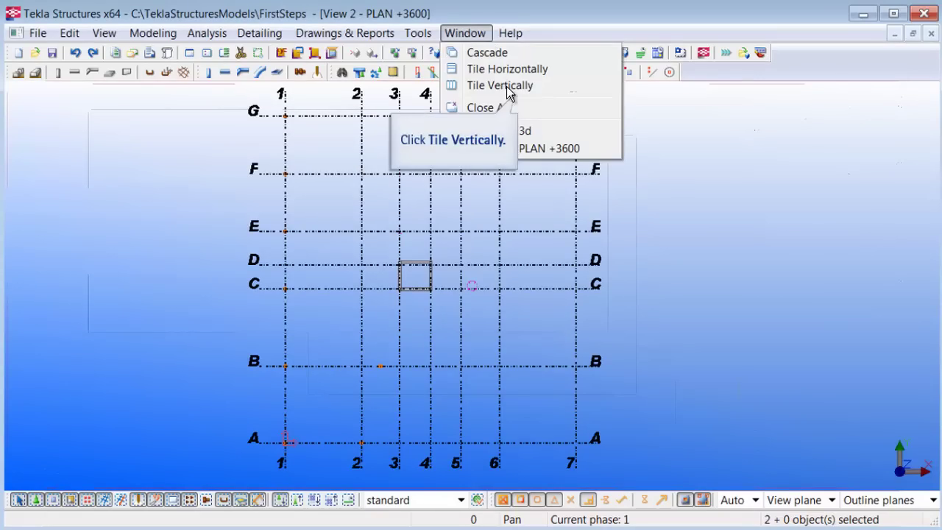
{"action": "left_click", "coordinate": [506, 86]}
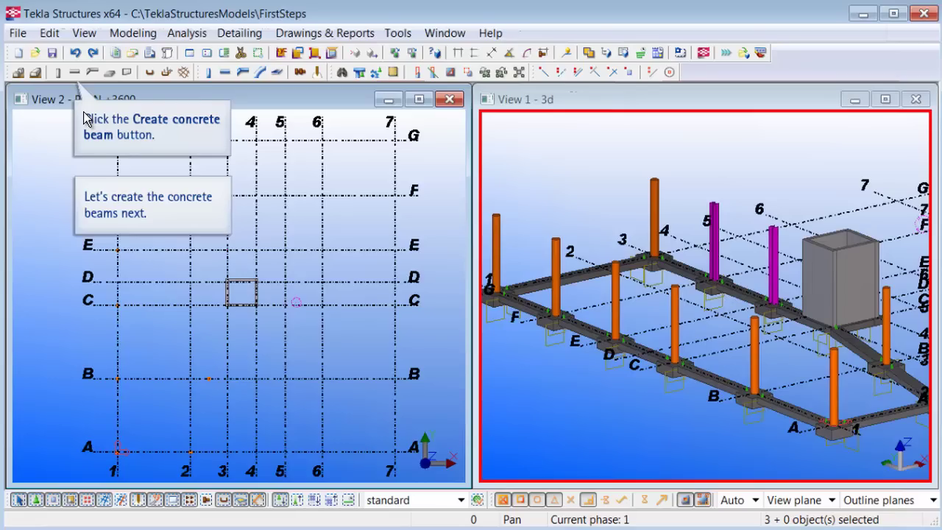
{"action": "left_click", "coordinate": [75, 72]}
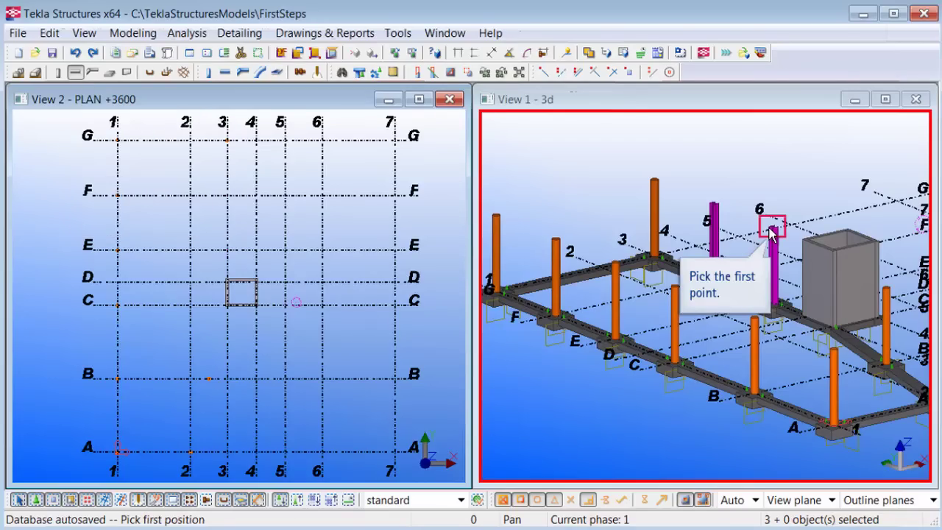
{"action": "left_click", "coordinate": [772, 231]}
{"action": "left_click", "coordinate": [713, 206]}
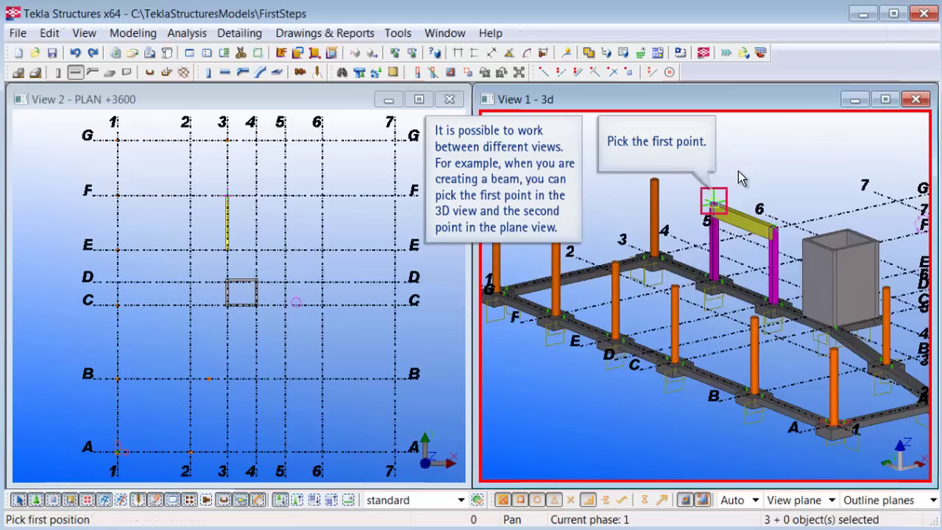
Step: Create concrete beams from F-3 to G-3 and from G-3 to G-1, picking the points across the 3D and plan views
{"action": "left_click", "coordinate": [712, 204]}
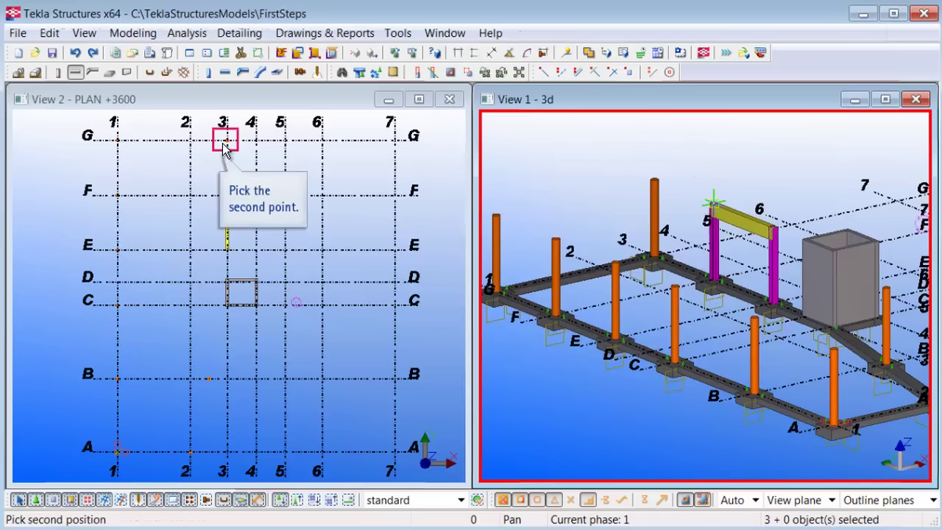
{"action": "left_click", "coordinate": [227, 249]}
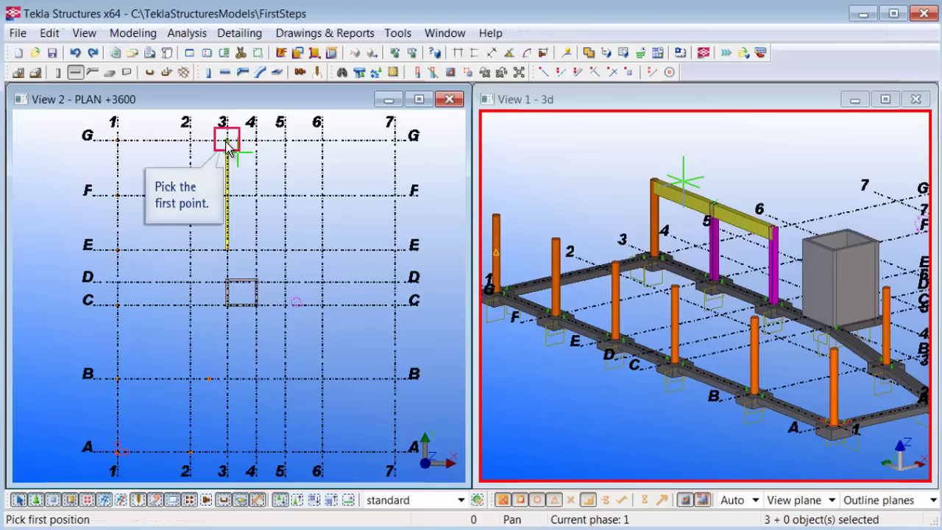
{"action": "left_click", "coordinate": [227, 144]}
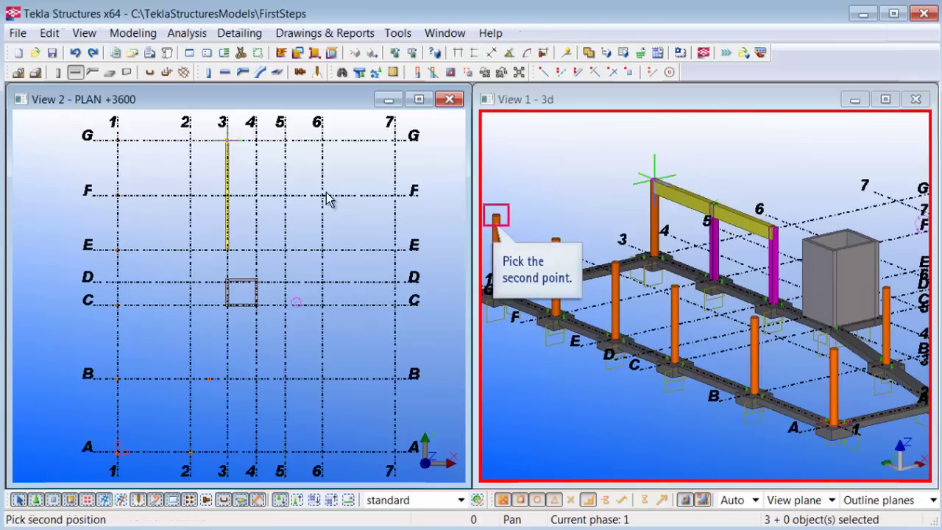
{"action": "left_click", "coordinate": [496, 218]}
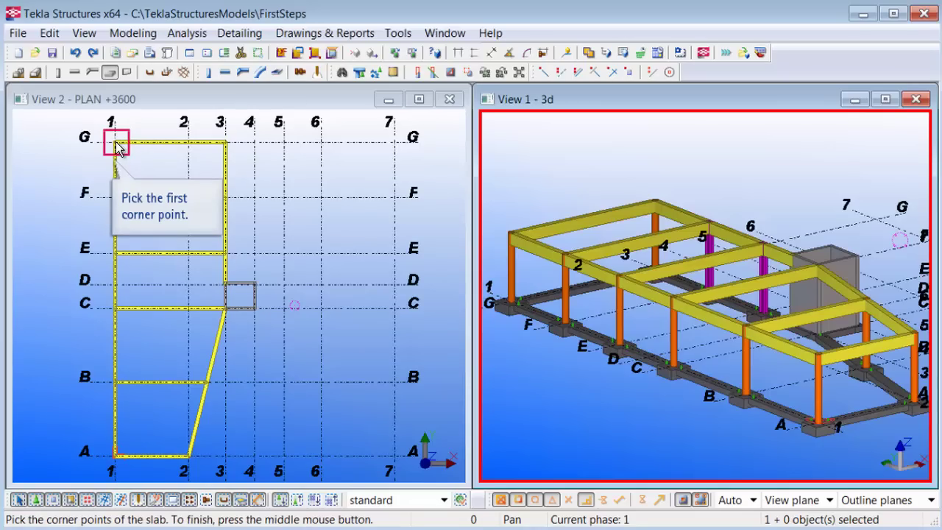
Step: Create a concrete slab over the beams with corner points G-1, G-3, C-3, A-2 and A-1, and end the command
{"action": "left_click", "coordinate": [228, 143]}
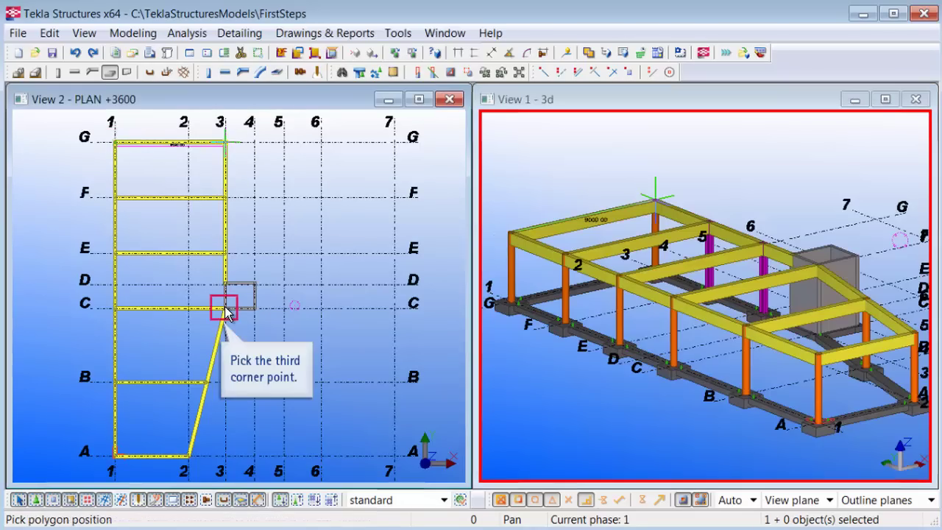
{"action": "left_click", "coordinate": [188, 460]}
{"action": "left_click", "coordinate": [110, 456]}
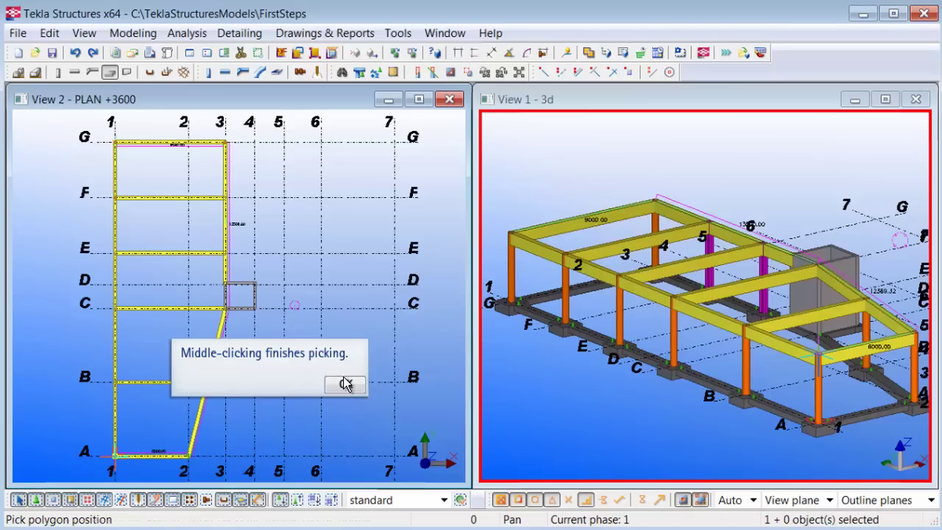
{"action": "middle_click", "coordinate": [206, 296]}
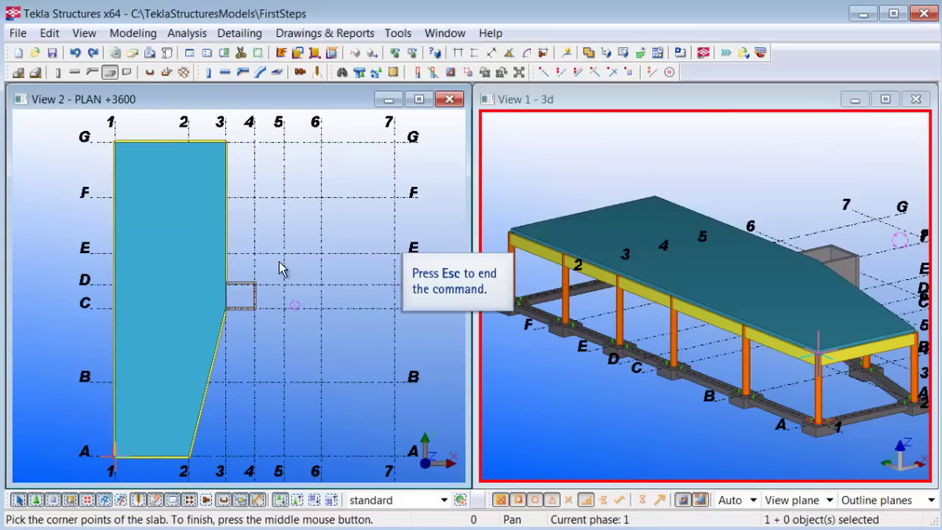
{"action": "key", "text": "Escape"}
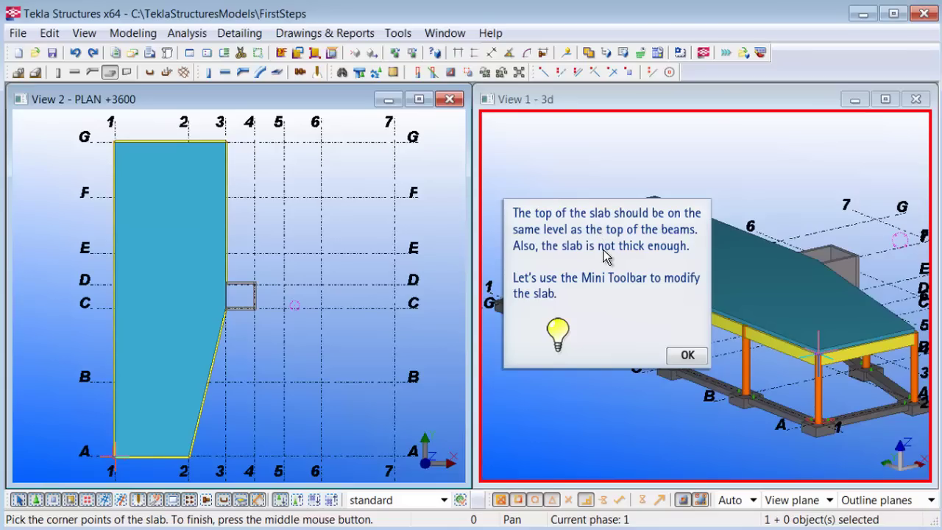
{"action": "left_click", "coordinate": [687, 359]}
{"action": "left_click", "coordinate": [686, 357]}
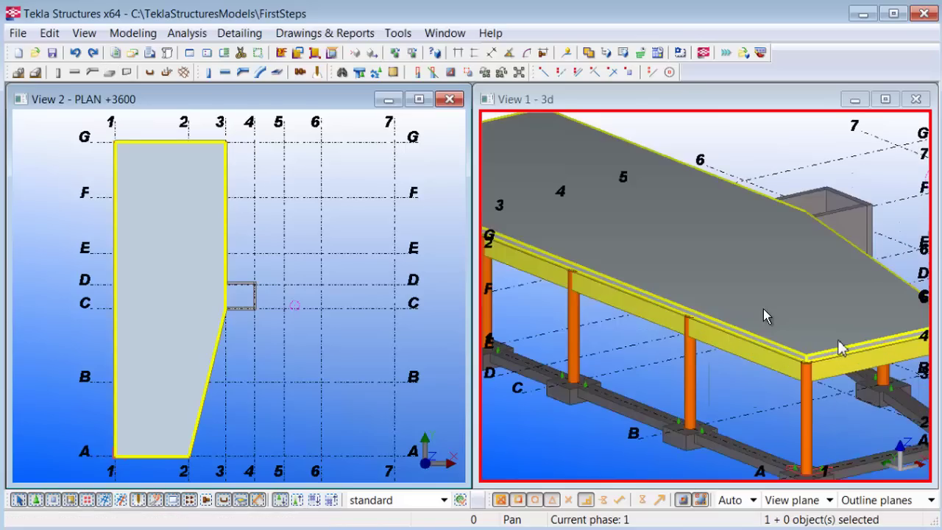
Step: Set the concrete slab's thickness to 250
{"action": "scroll", "coordinate": [763, 310], "scroll_direction": "up", "scroll_amount": 3}
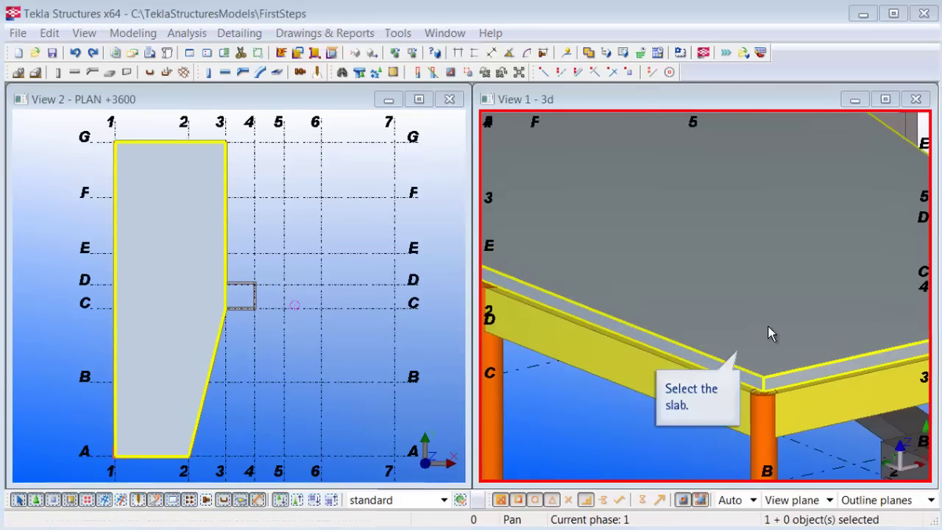
{"action": "left_click", "coordinate": [696, 312]}
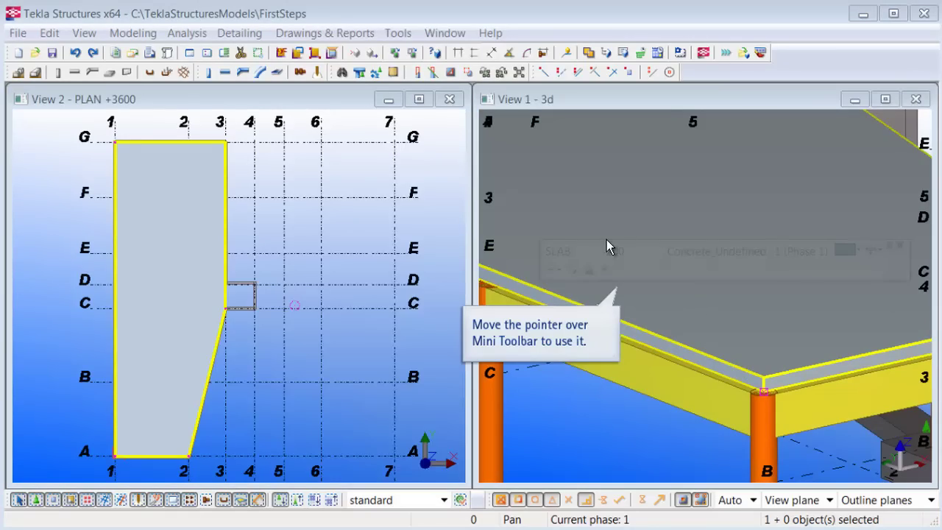
{"action": "mouse_move", "coordinate": [620, 252]}
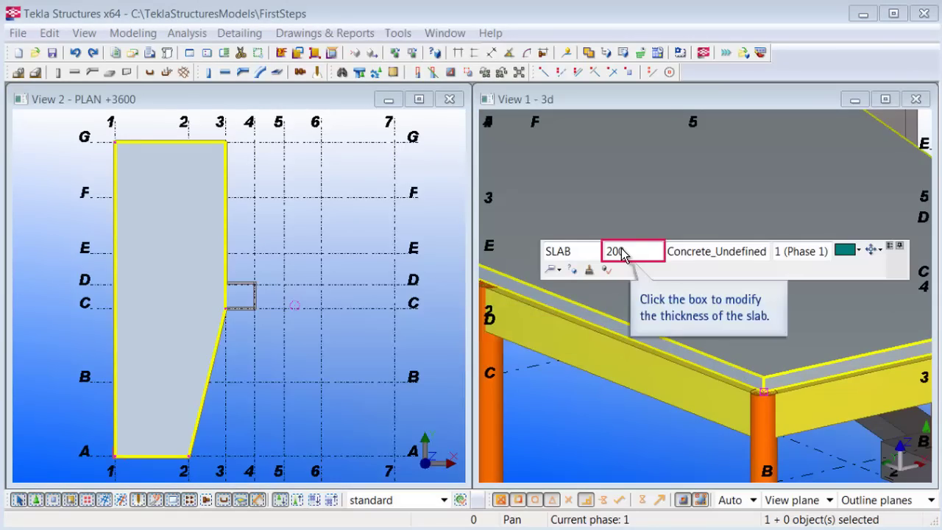
{"action": "left_click", "coordinate": [620, 252]}
{"action": "type", "text": "250"}
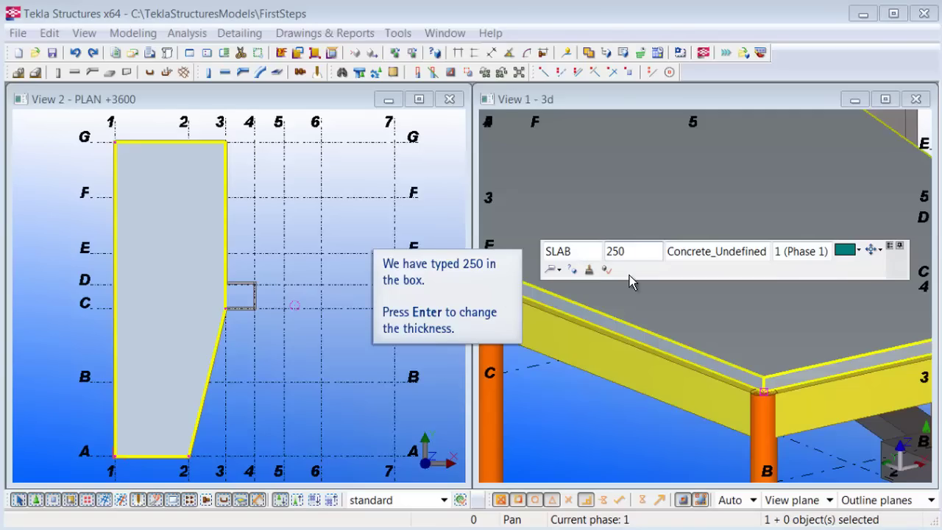
{"action": "key", "text": "Return"}
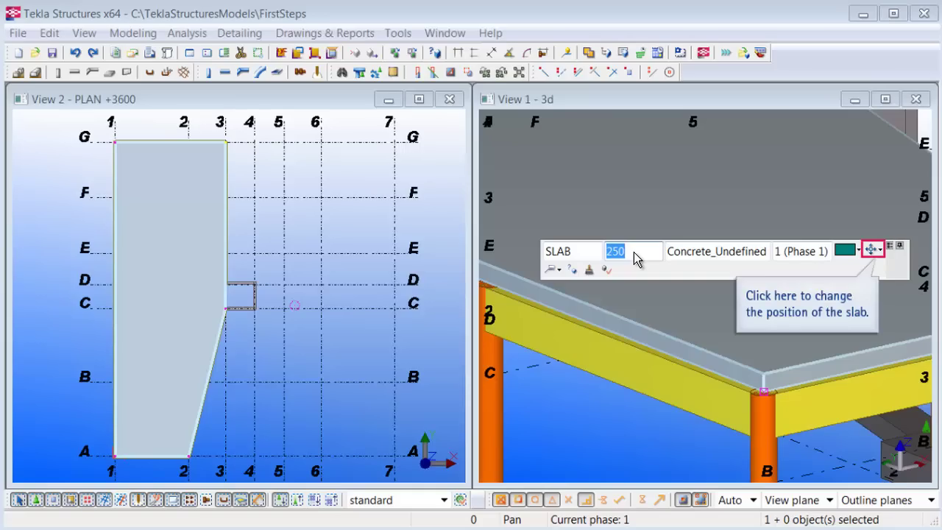
Step: Change the slab's position so that its top is level with the top of the beams
{"action": "left_click", "coordinate": [875, 252]}
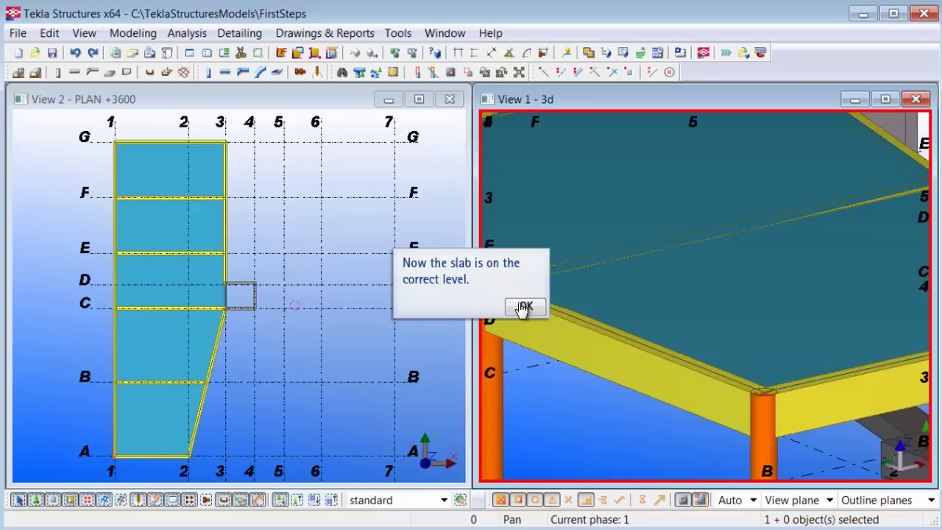
{"action": "left_click", "coordinate": [522, 306]}
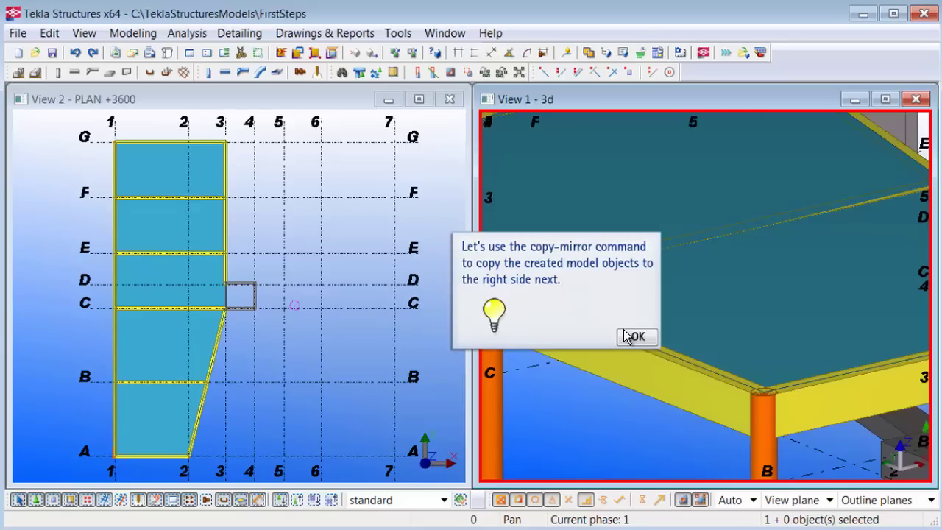
{"action": "left_click", "coordinate": [634, 337]}
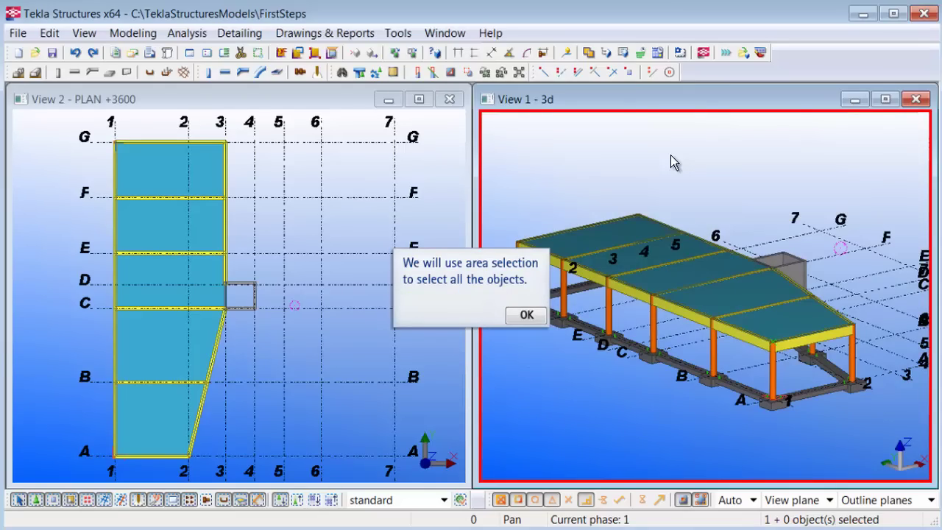
Step: Copy-mirror all the model objects about grid line 4, defined through F-4 and B-4, and delete the duplicates
{"action": "left_click", "coordinate": [521, 318]}
{"action": "left_click_drag", "start_coordinate": [486, 148], "coordinate": [881, 434]}
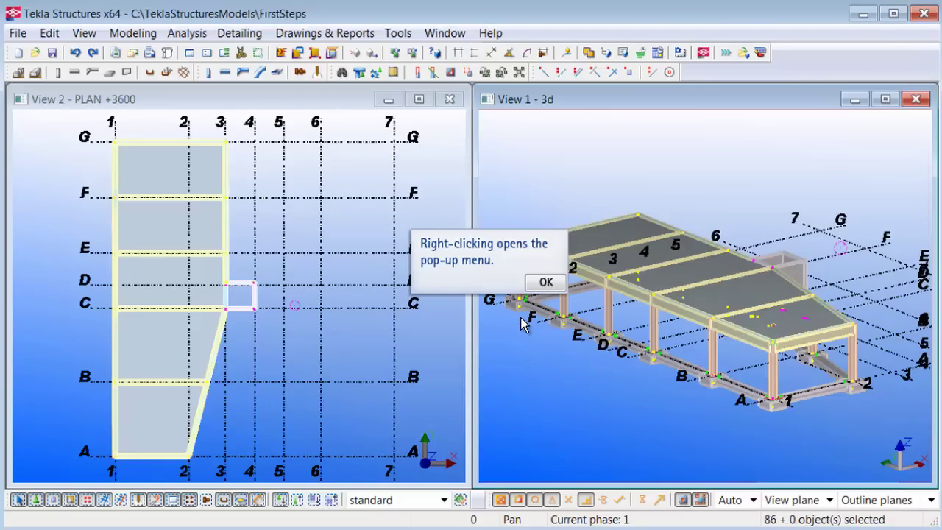
{"action": "left_click", "coordinate": [545, 283]}
{"action": "right_click", "coordinate": [262, 168]}
{"action": "left_click", "coordinate": [340, 222]}
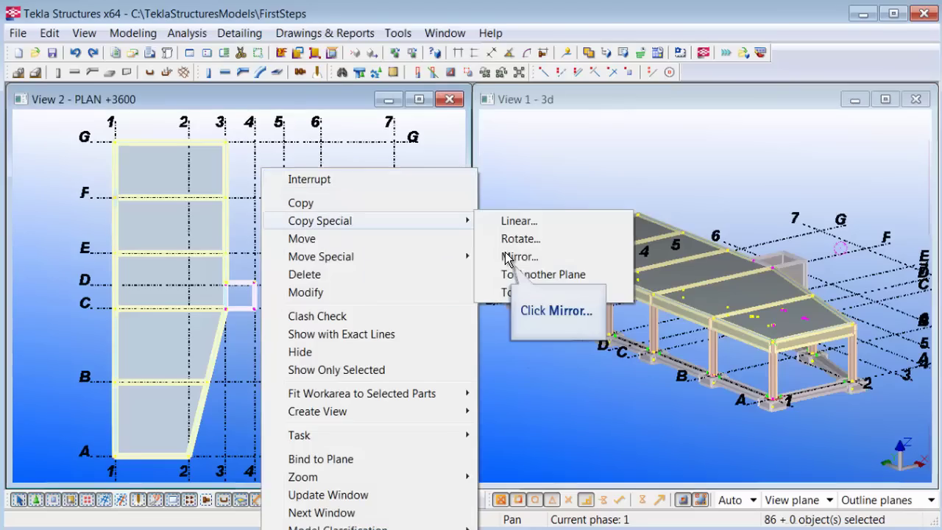
{"action": "left_click", "coordinate": [507, 256]}
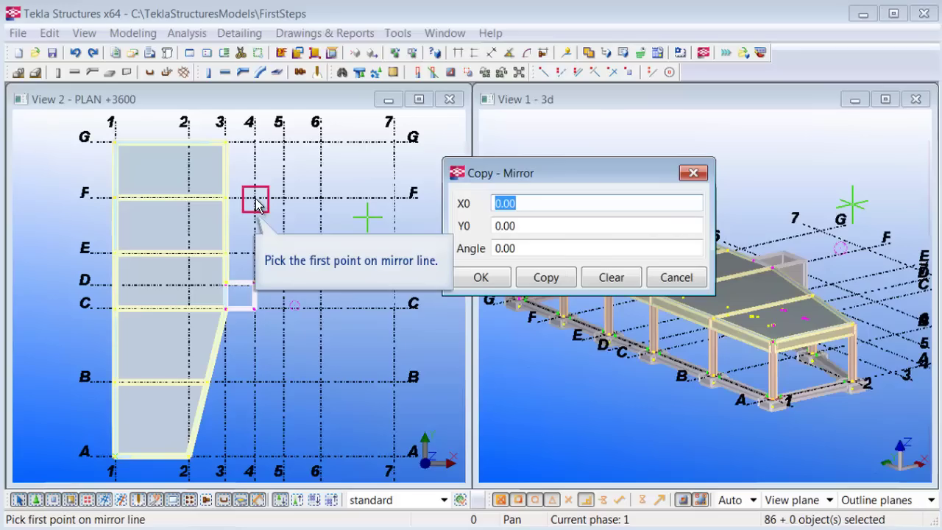
{"action": "left_click", "coordinate": [255, 198]}
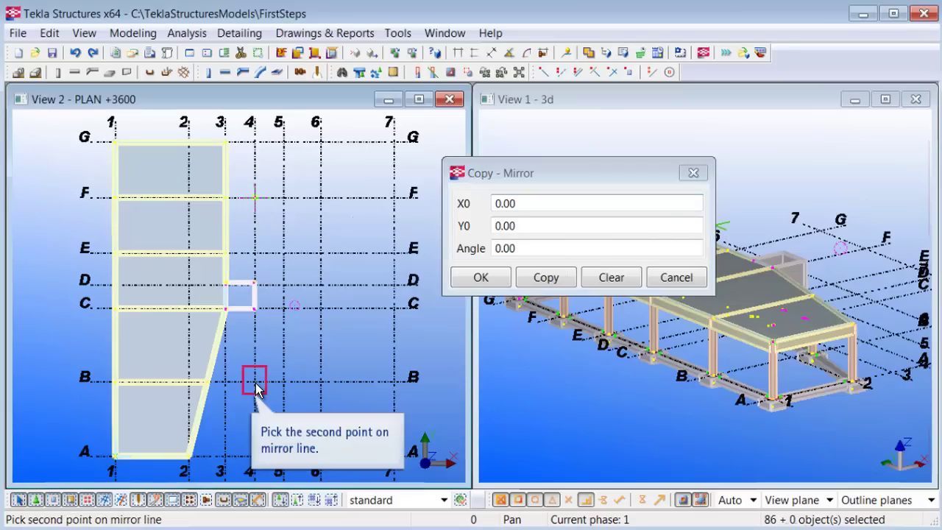
{"action": "left_click", "coordinate": [255, 381]}
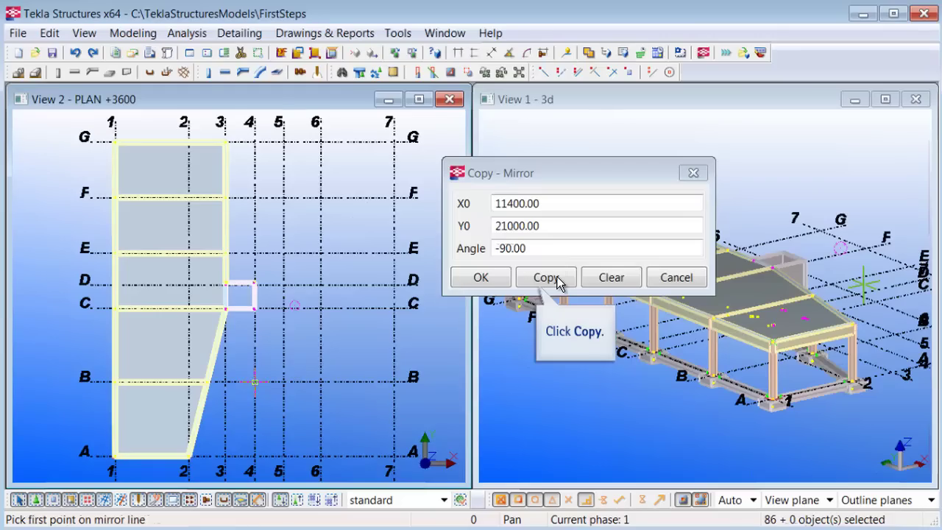
{"action": "left_click", "coordinate": [524, 283]}
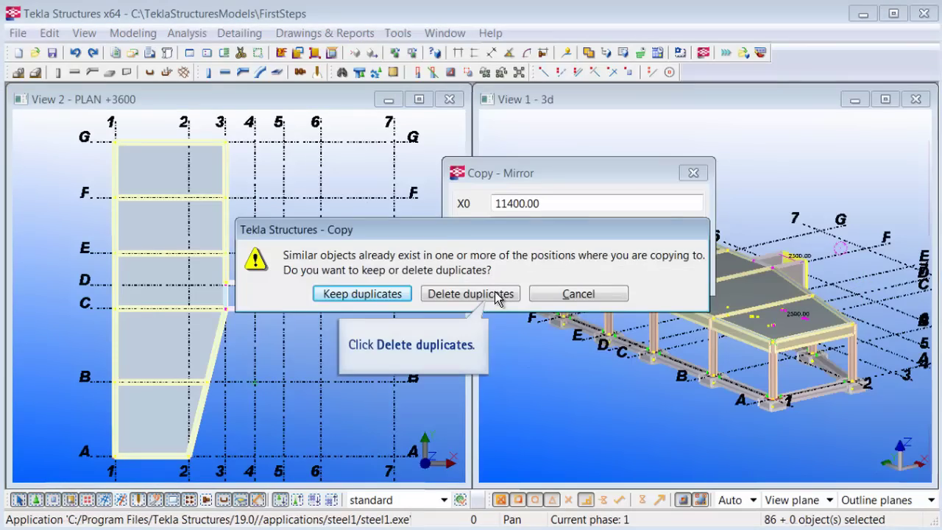
{"action": "left_click", "coordinate": [499, 296]}
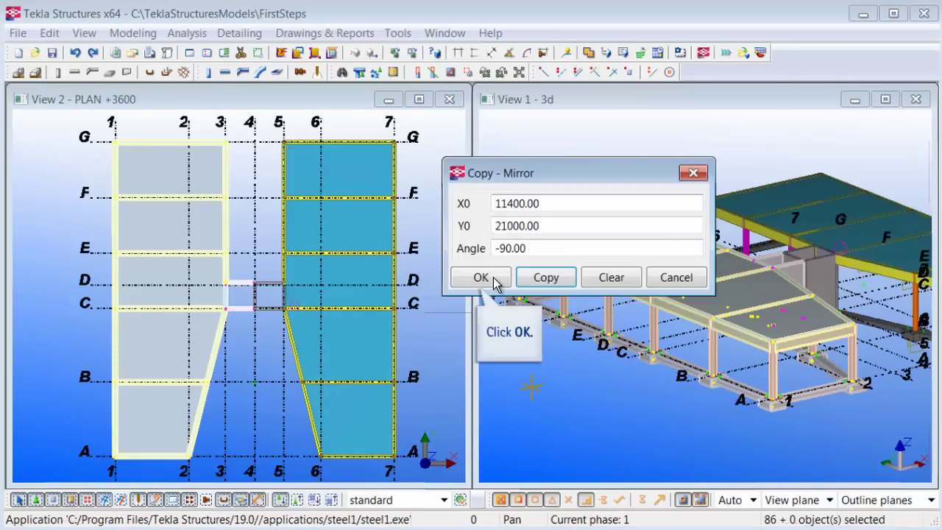
{"action": "left_click", "coordinate": [494, 283]}
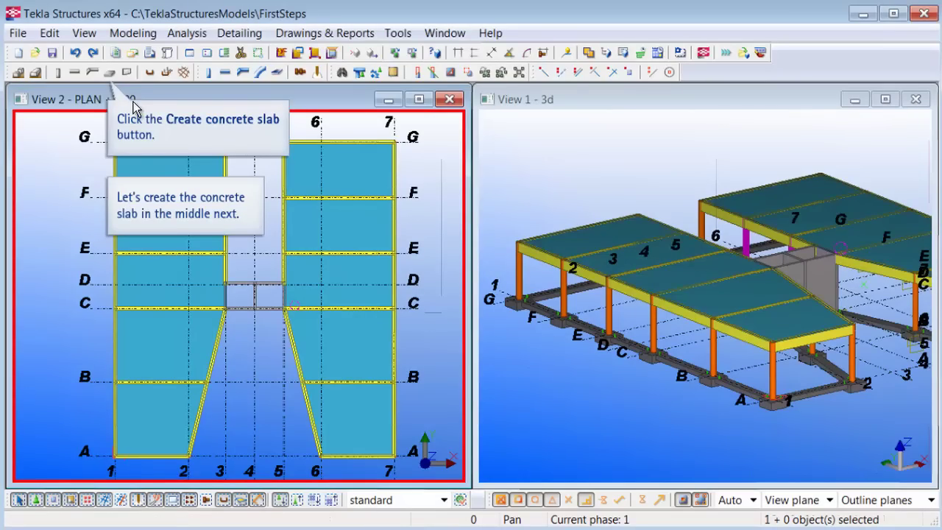
Step: Create the middle concrete slab with corner points G-3, G-5, D-5 and D-3
{"action": "left_click", "coordinate": [225, 142]}
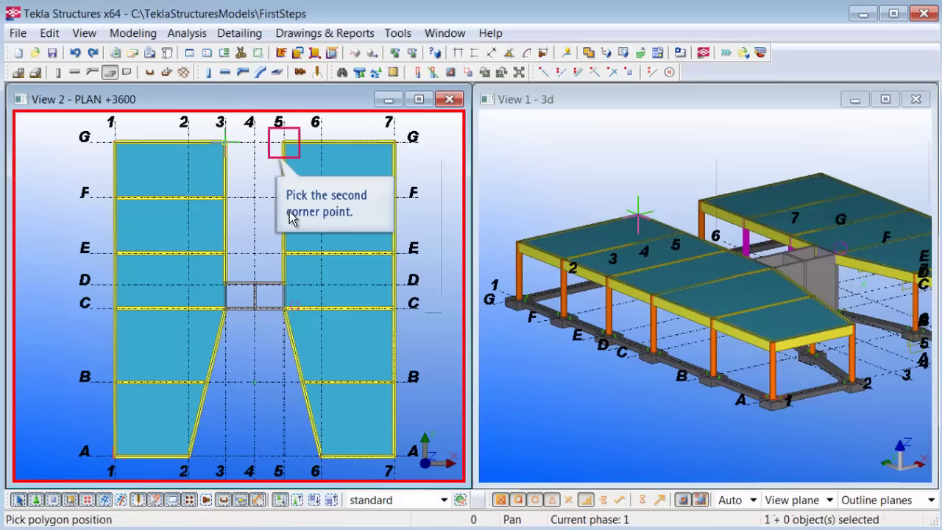
{"action": "left_click", "coordinate": [284, 142]}
{"action": "left_click", "coordinate": [284, 283]}
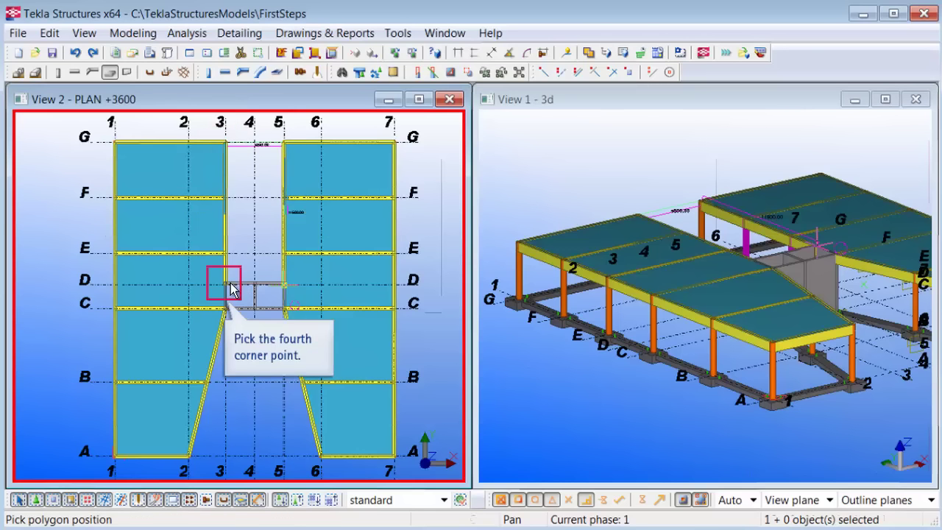
{"action": "left_click", "coordinate": [227, 284]}
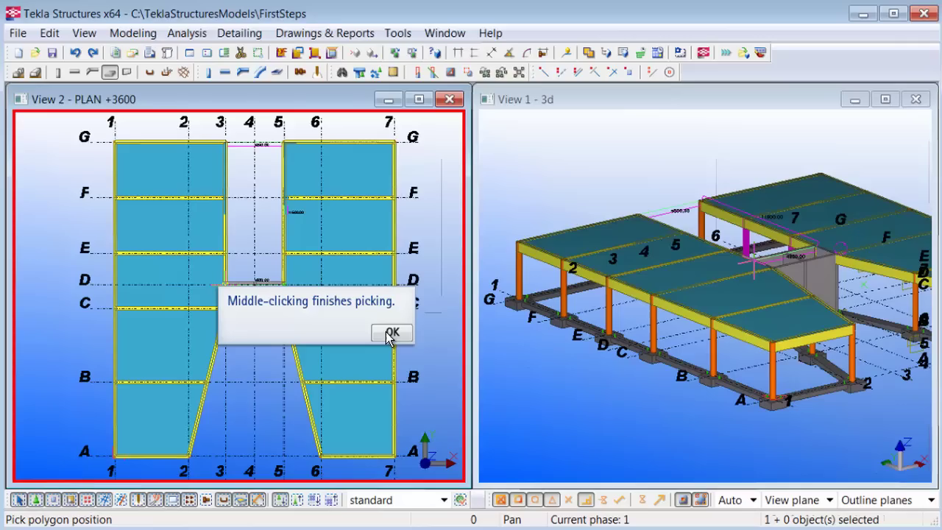
{"action": "middle_click", "coordinate": [553, 244]}
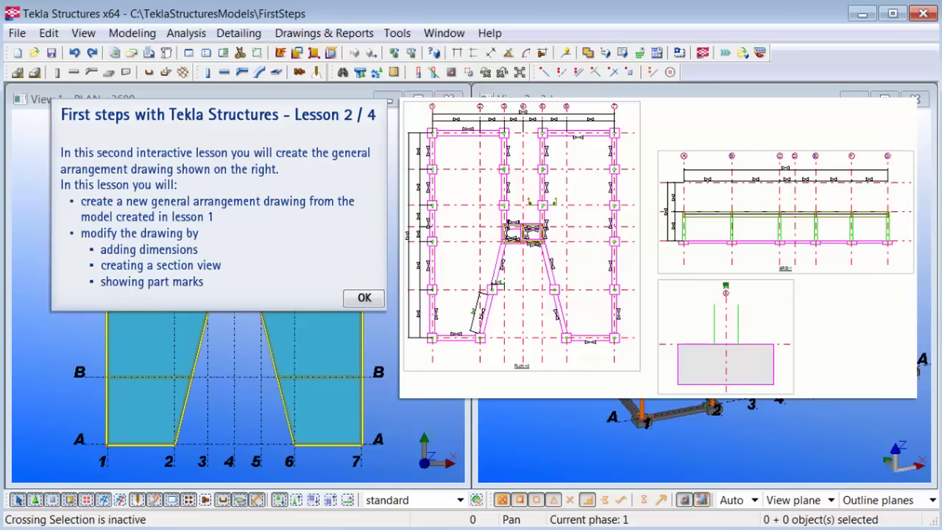
Step: Start a new general arrangement drawing and select the GRID 1 and PLAN +0 views for it
{"action": "left_click", "coordinate": [365, 298]}
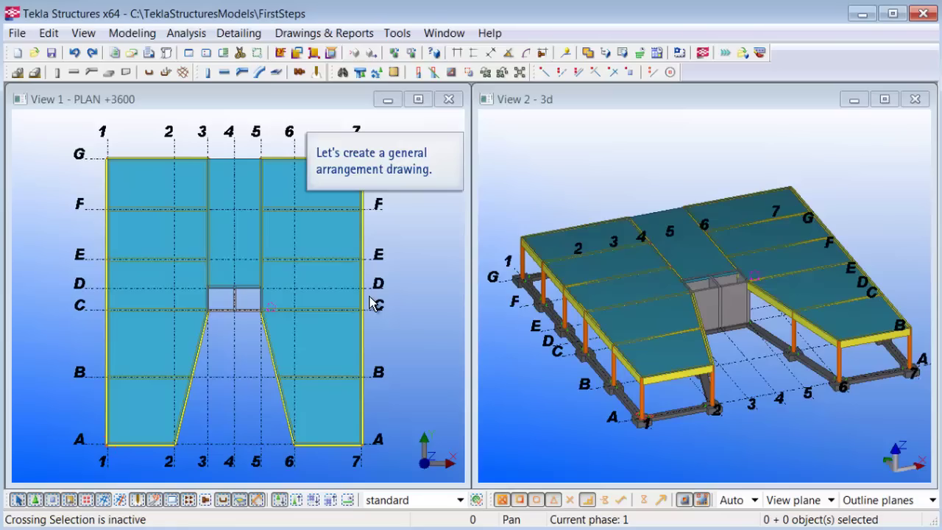
{"action": "left_click", "coordinate": [302, 34]}
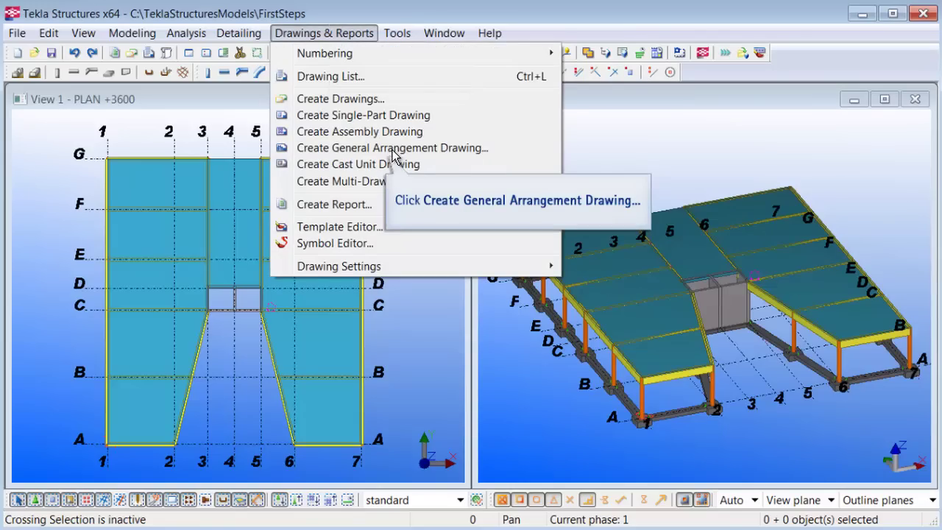
{"action": "left_click", "coordinate": [395, 151]}
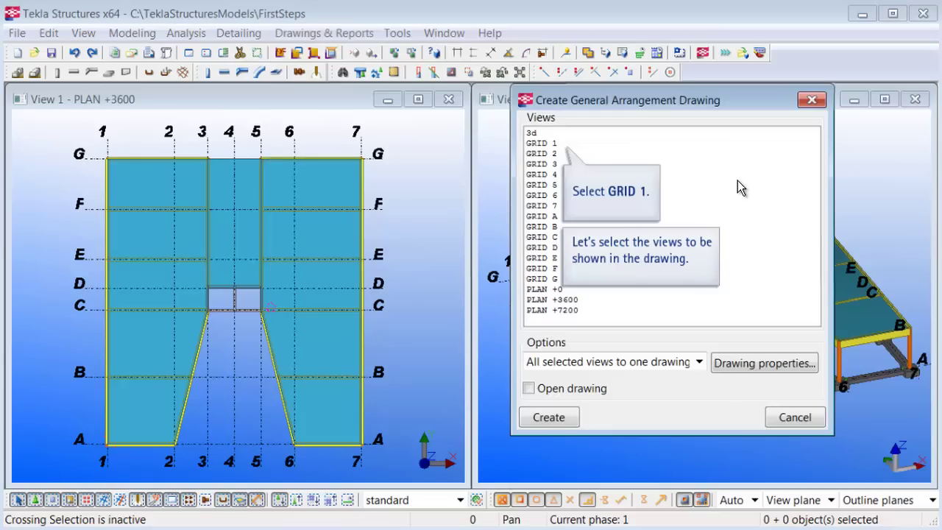
{"action": "left_click", "coordinate": [554, 143]}
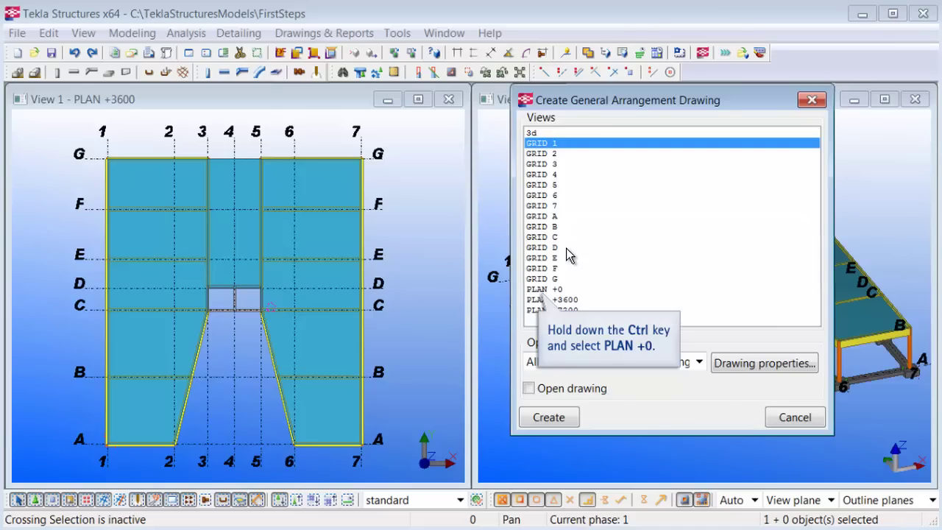
{"action": "left_click", "coordinate": [556, 290], "text": "ctrl"}
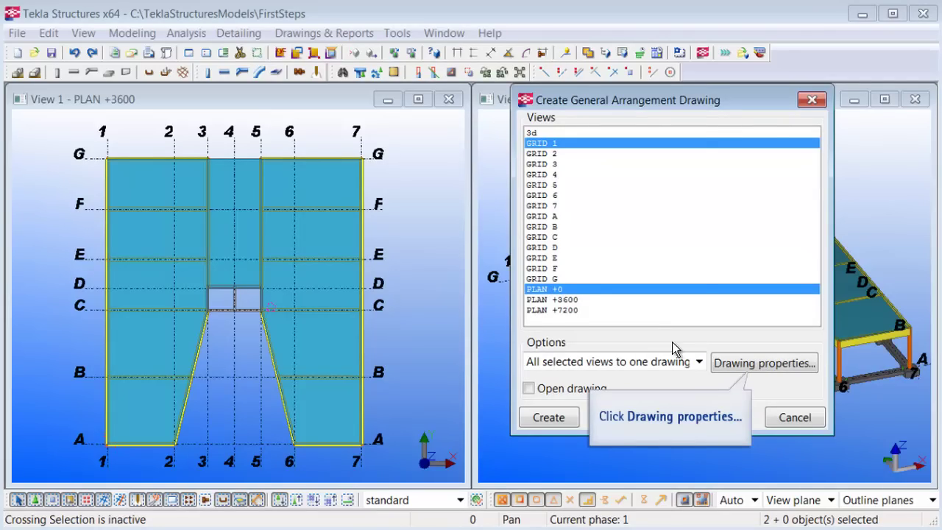
Step: Load the Engineering_A1_Elevations_with_rebar preset as the general arrangement drawing's properties and accept them
{"action": "left_click", "coordinate": [764, 363]}
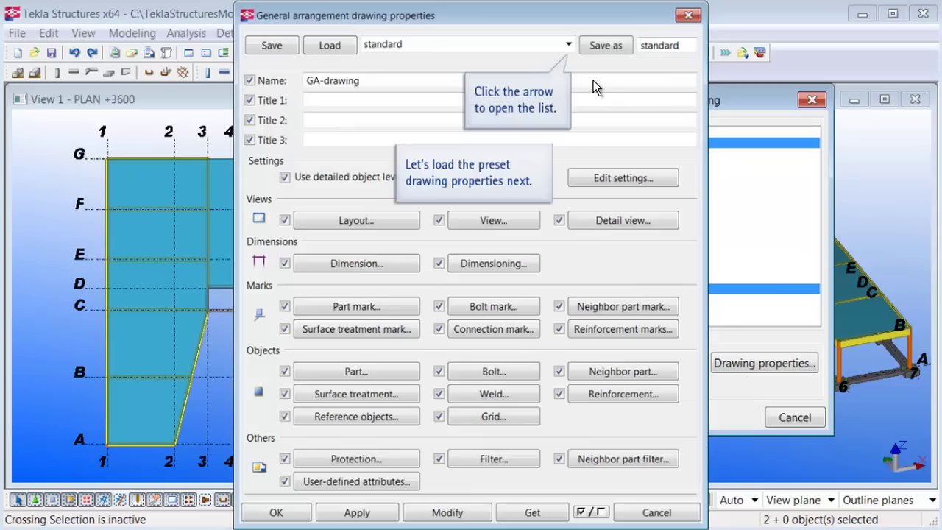
{"action": "left_click", "coordinate": [568, 45]}
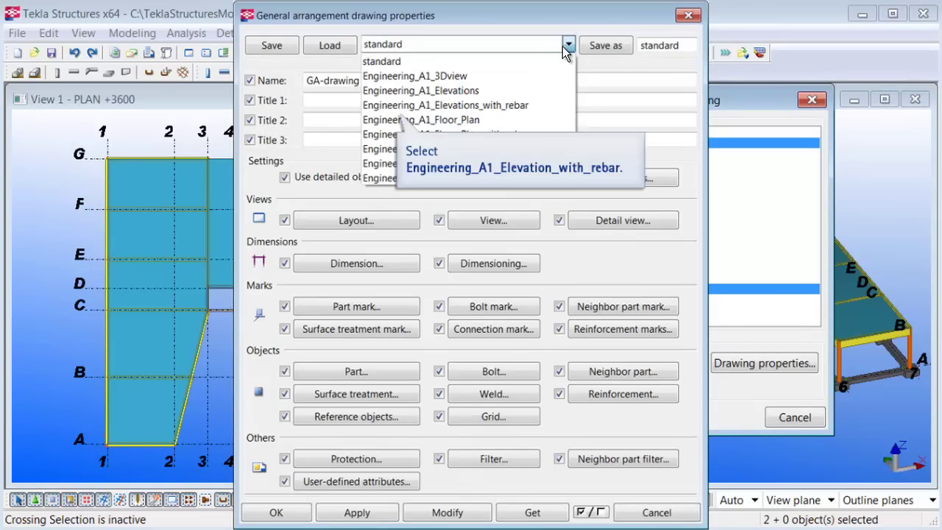
{"action": "left_click", "coordinate": [490, 105]}
{"action": "left_click", "coordinate": [343, 45]}
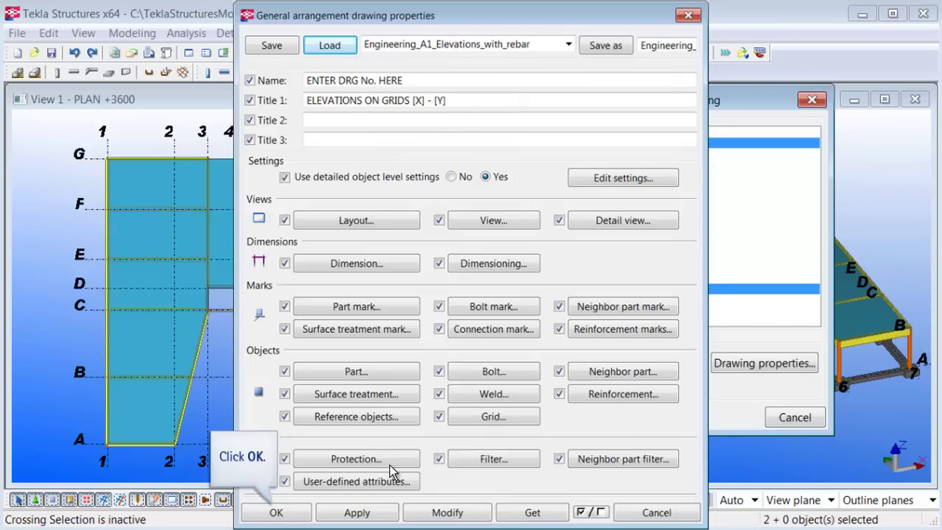
{"action": "left_click", "coordinate": [276, 513]}
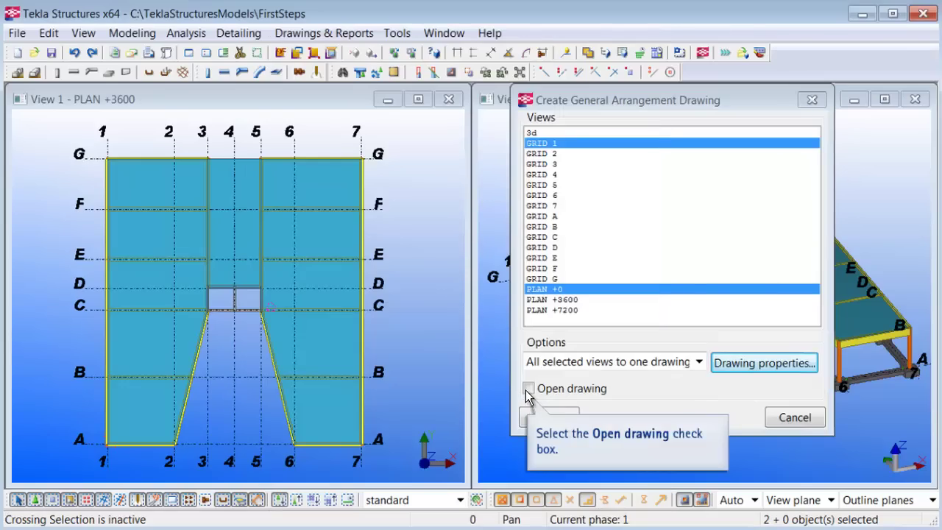
Step: Create the general arrangement drawing from the selected views, with the option to open it turned on
{"action": "left_click", "coordinate": [528, 389]}
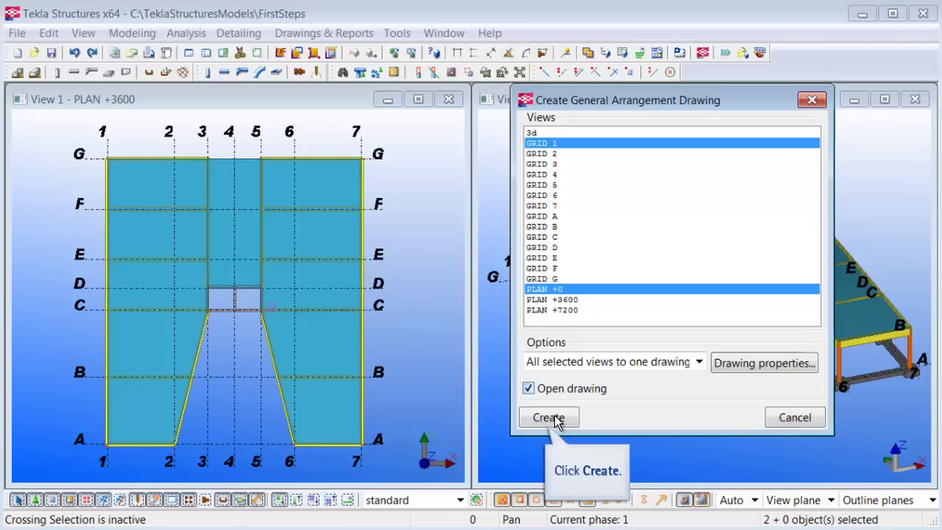
{"action": "left_click", "coordinate": [550, 418]}
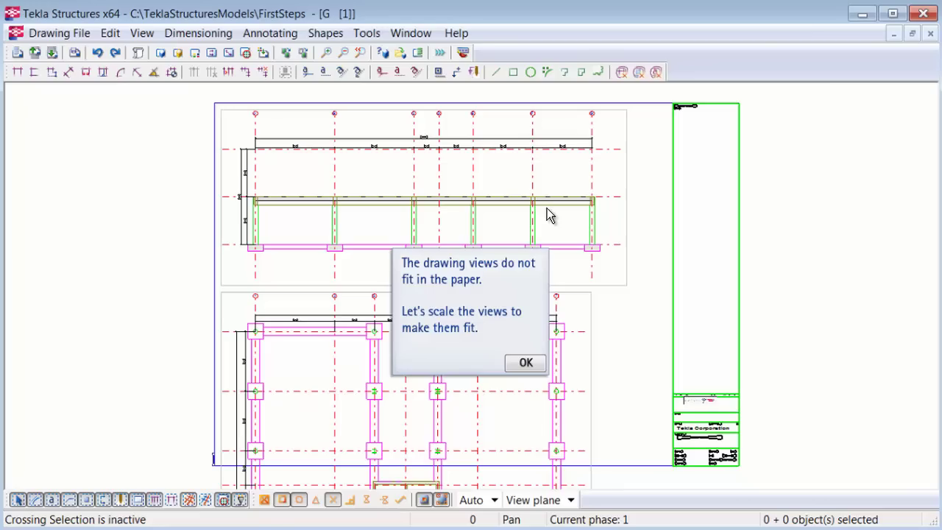
{"action": "left_click", "coordinate": [526, 363]}
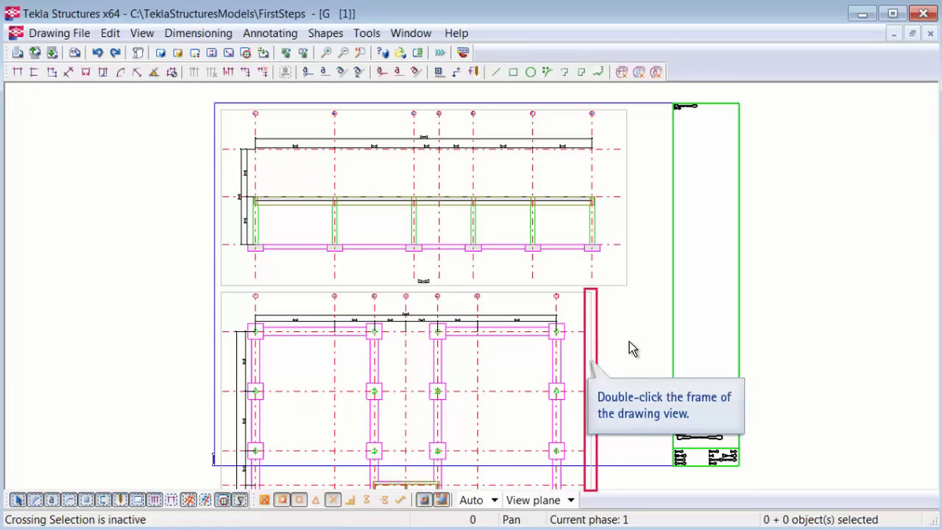
Step: Set the scale of the plan view to 1/100 and reduce the GRID 1 view to the same scale
{"action": "double_click", "coordinate": [591, 331]}
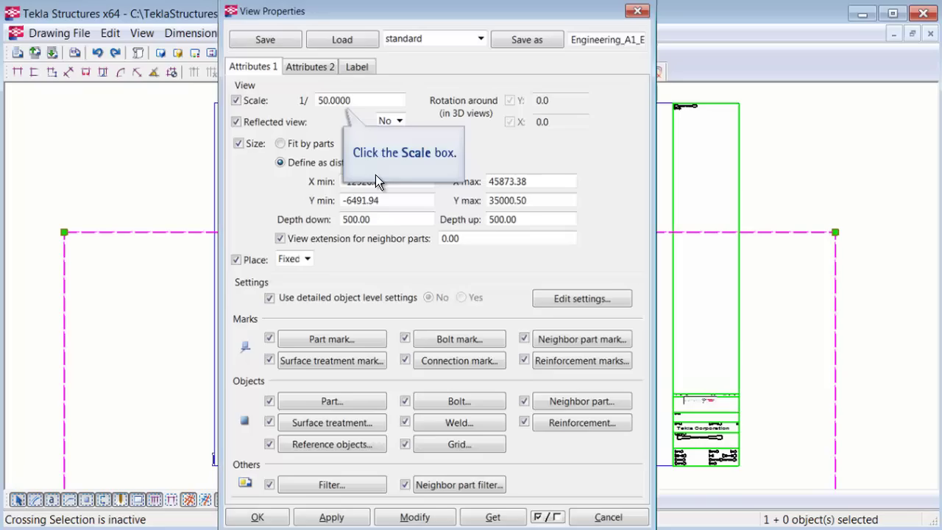
{"action": "double_click", "coordinate": [352, 101]}
{"action": "type", "text": "100"}
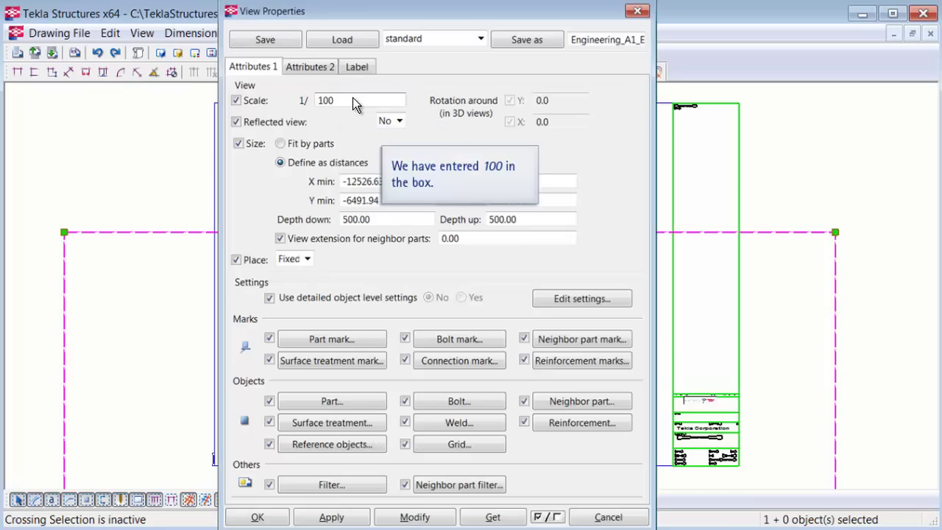
{"action": "left_click", "coordinate": [415, 518]}
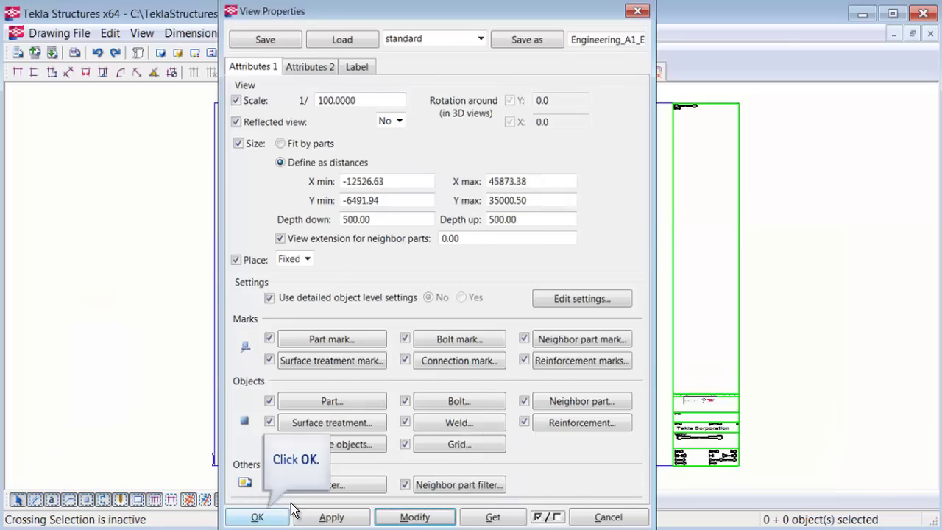
{"action": "left_click", "coordinate": [274, 517]}
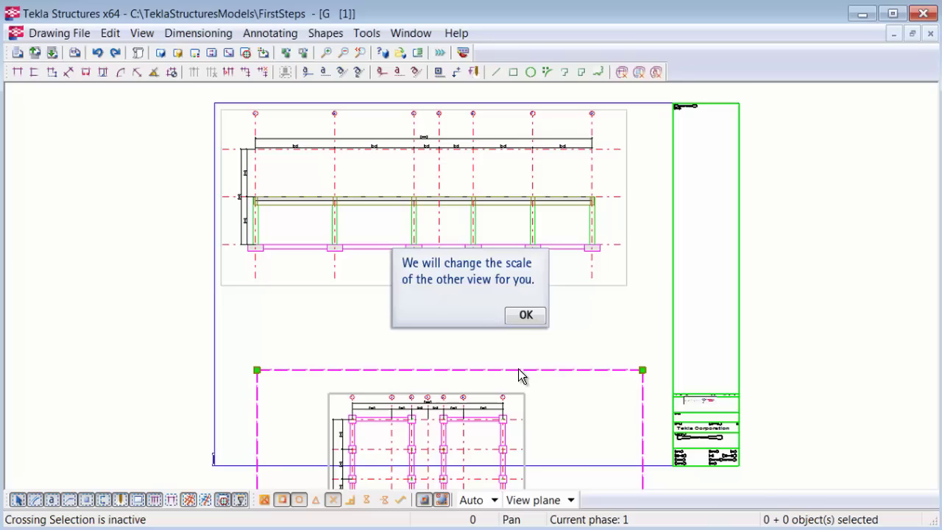
{"action": "left_click", "coordinate": [523, 317]}
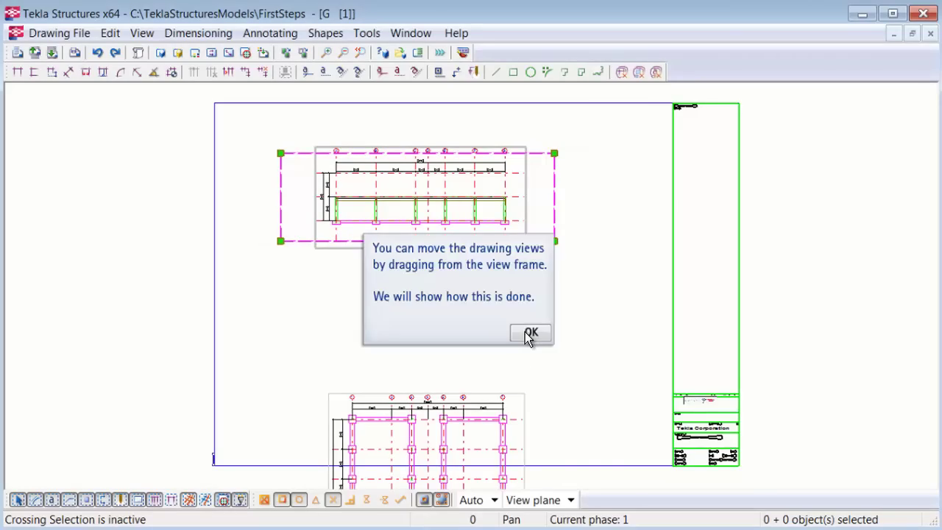
Step: Rearrange the drawing views on the sheet, with the GRID 1 elevation beside the PLAN +0 view
{"action": "left_click", "coordinate": [529, 333]}
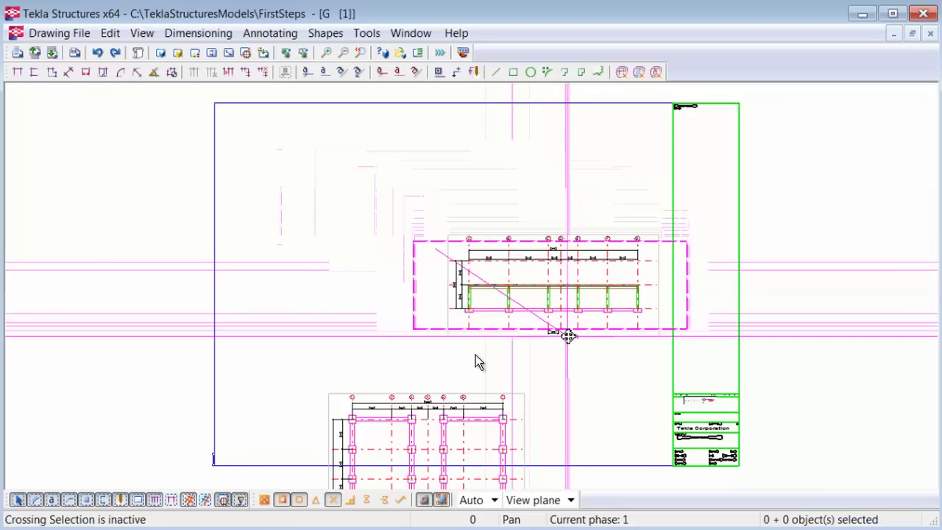
{"action": "left_click", "coordinate": [464, 411]}
{"action": "left_click_drag", "start_coordinate": [375, 393], "coordinate": [281, 189]}
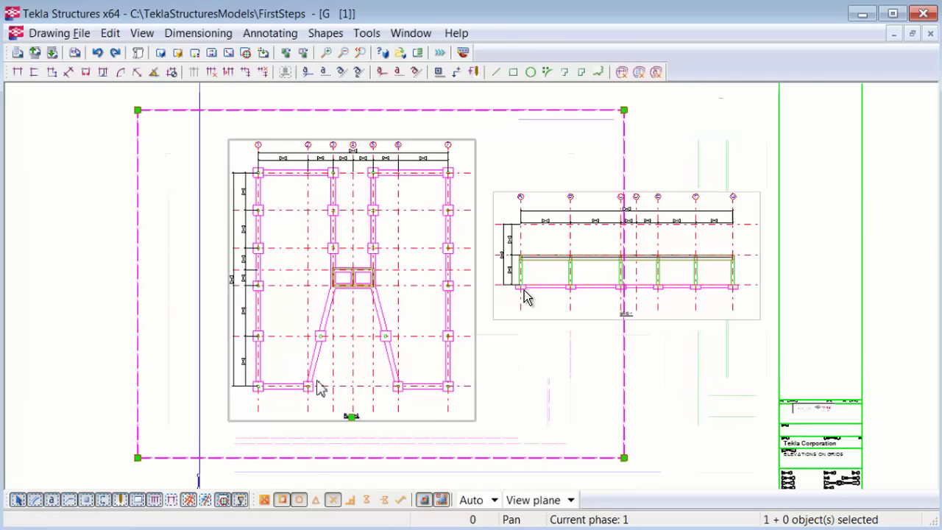
Step: Add a free dimension along the outer edge of the inclined strip footing between the pad footings at A-2 and on grid line B
{"action": "scroll", "coordinate": [321, 388], "scroll_direction": "up", "scroll_amount": 2}
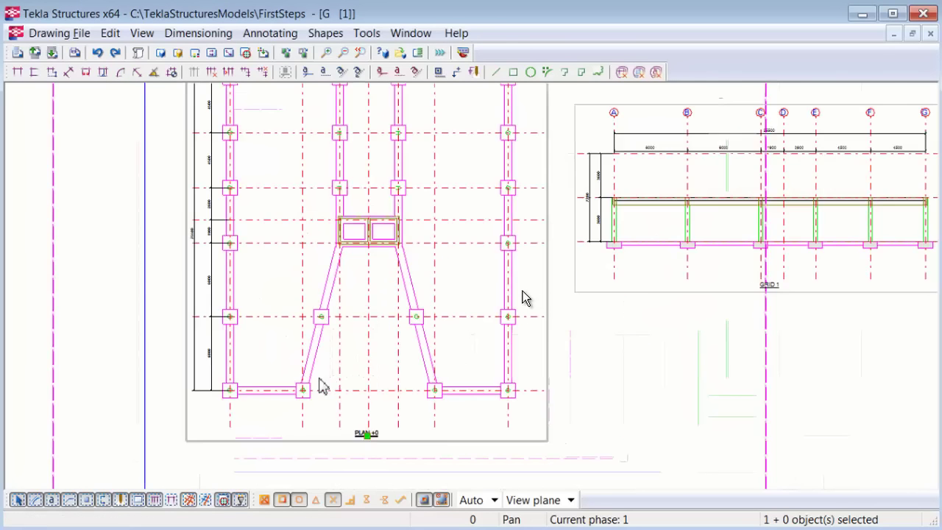
{"action": "scroll", "coordinate": [322, 388], "scroll_direction": "up", "scroll_amount": 3}
{"action": "scroll", "coordinate": [321, 391], "scroll_direction": "up", "scroll_amount": 3}
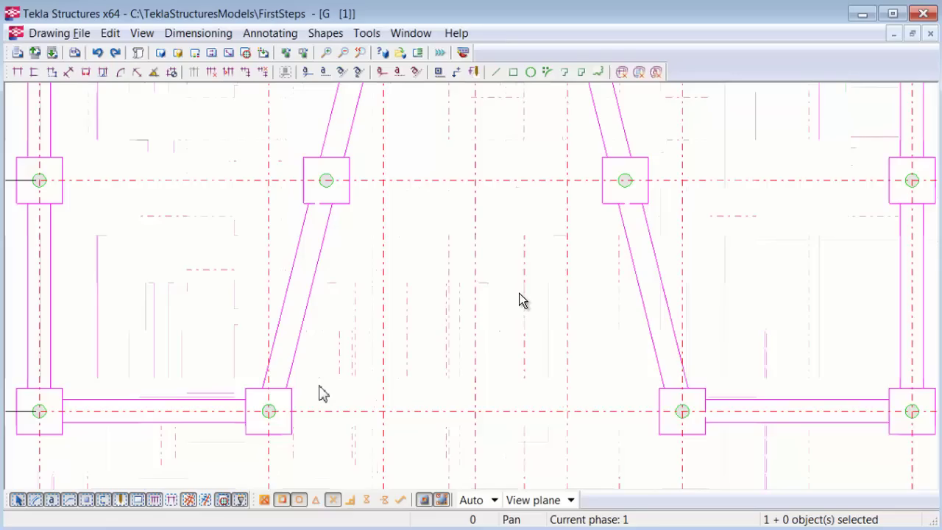
{"action": "scroll", "coordinate": [322, 392], "scroll_direction": "up", "scroll_amount": 2}
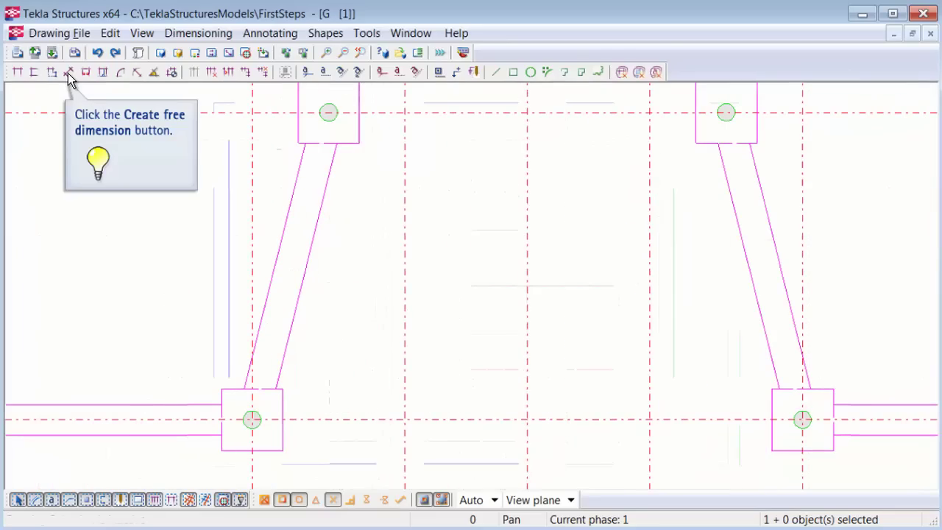
{"action": "left_click", "coordinate": [243, 389]}
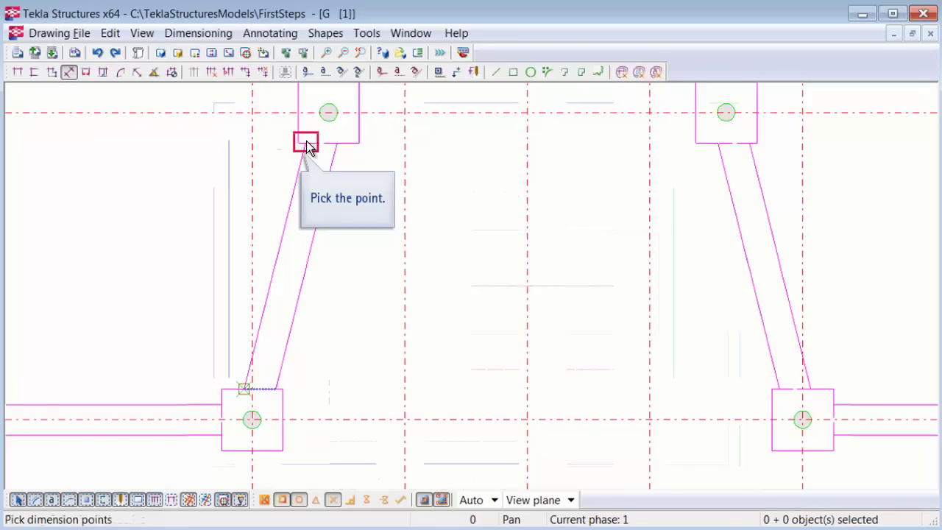
{"action": "left_click", "coordinate": [305, 143]}
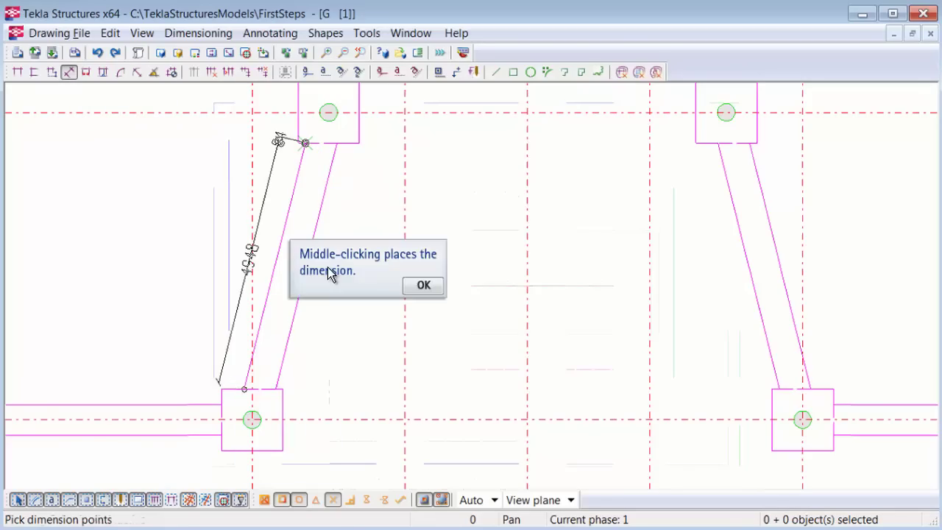
{"action": "left_click", "coordinate": [413, 285]}
{"action": "middle_click", "coordinate": [261, 265]}
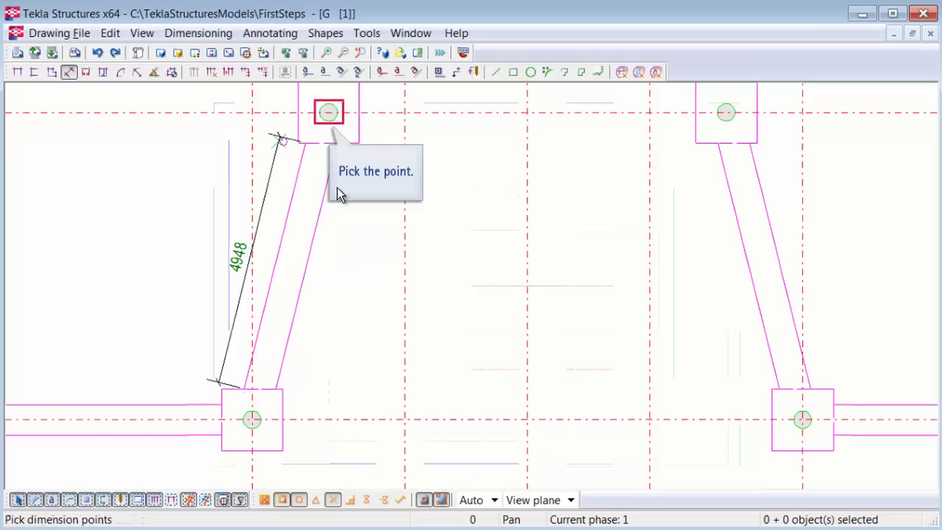
Step: Dimension the horizontal distance from the column centre on grid line B to grid line 3, placing the dimension below the points
{"action": "left_click", "coordinate": [328, 113]}
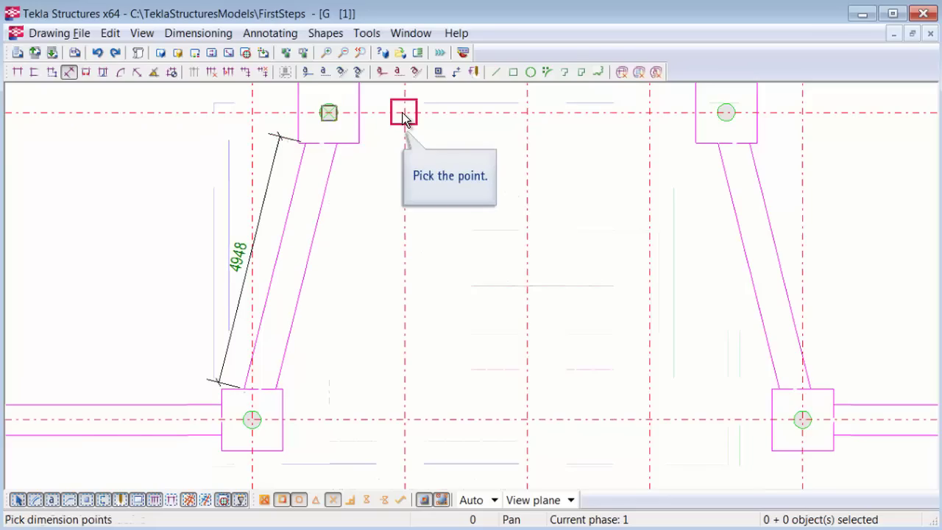
{"action": "left_click", "coordinate": [403, 114]}
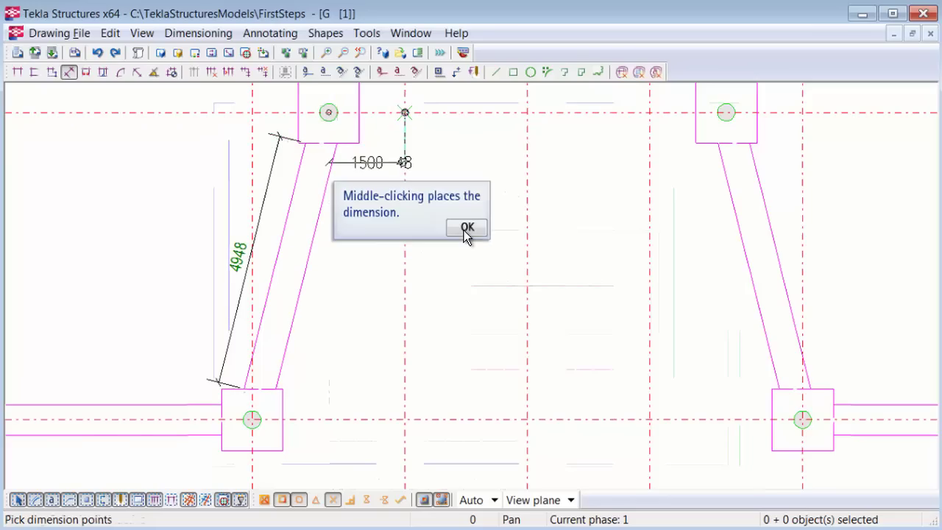
{"action": "left_click", "coordinate": [467, 228]}
{"action": "middle_click", "coordinate": [517, 197]}
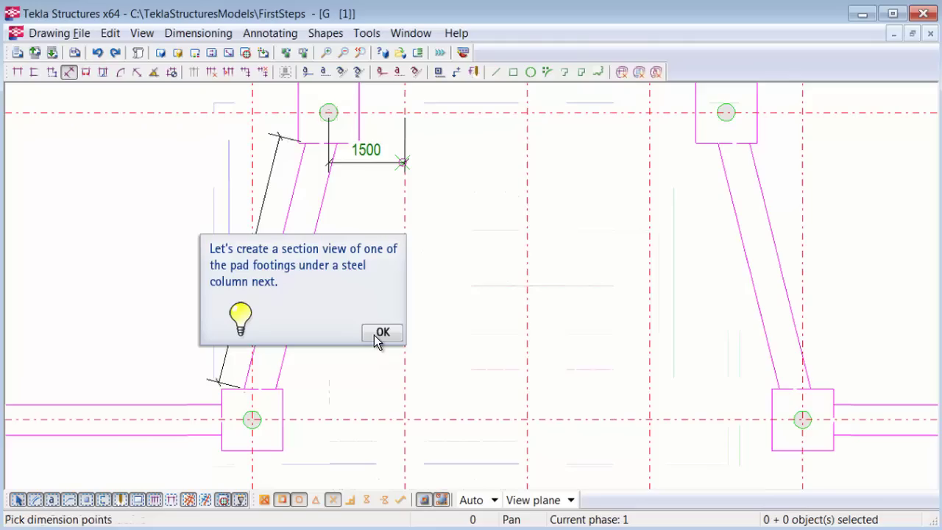
Step: Create a section view through the pad footing at E-5, looking towards grid line F, and place it below the GRID 1 view
{"action": "left_click", "coordinate": [381, 333]}
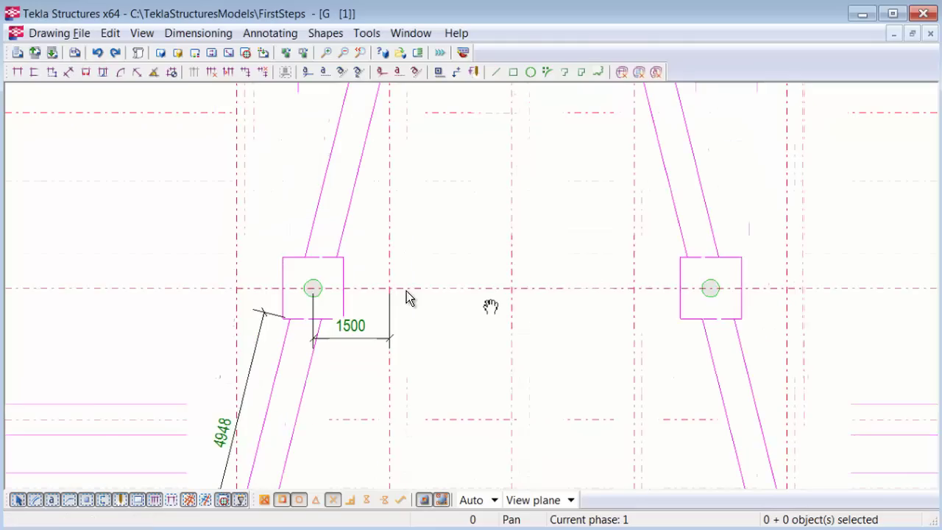
{"action": "middle_click_drag", "start_coordinate": [500, 128], "coordinate": [450, 306]}
{"action": "middle_click_drag", "start_coordinate": [503, 94], "coordinate": [438, 391]}
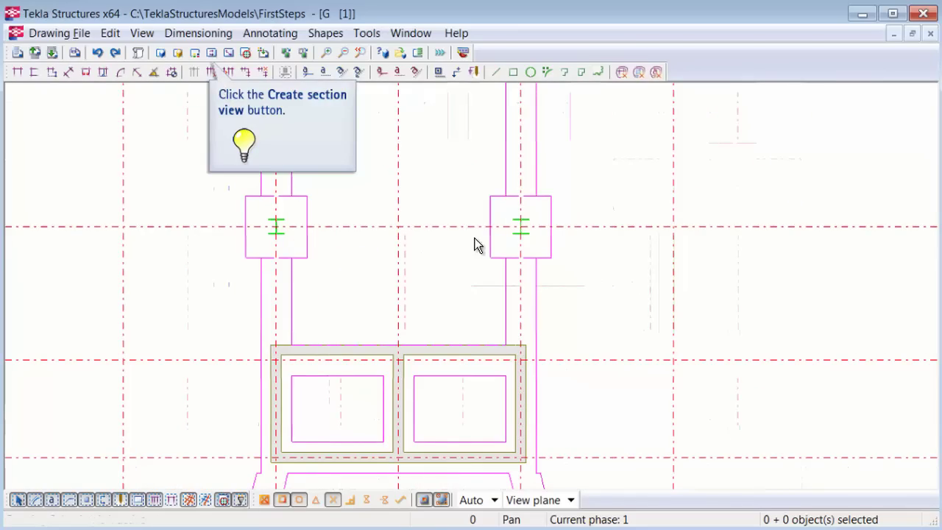
{"action": "left_click", "coordinate": [521, 233]}
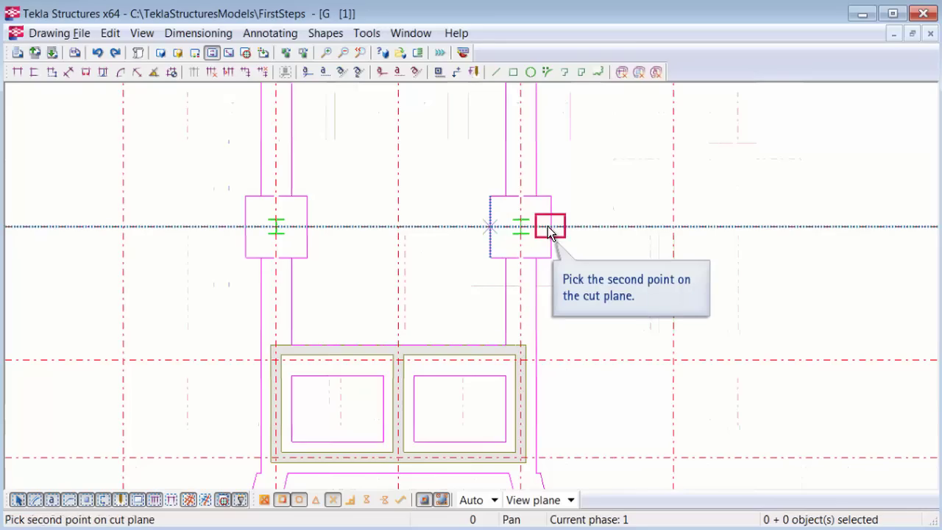
{"action": "left_click", "coordinate": [548, 229]}
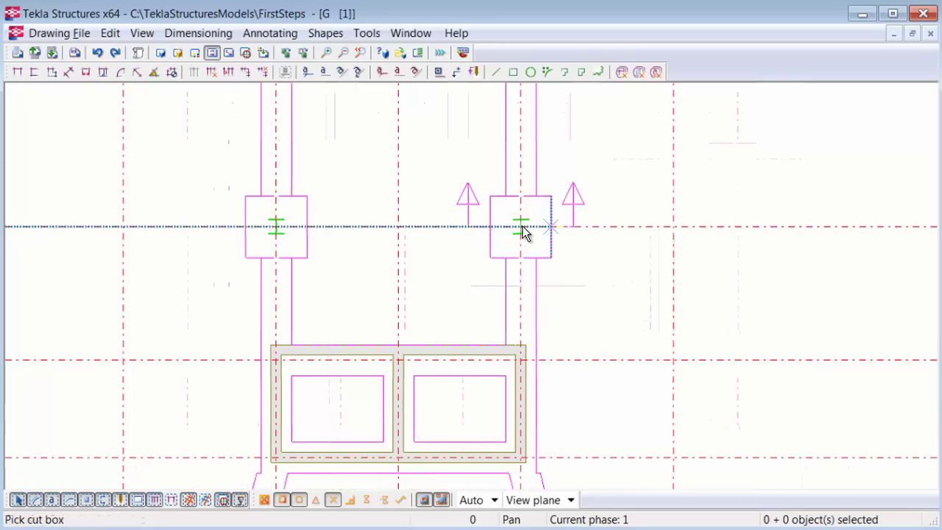
{"action": "left_click", "coordinate": [476, 201]}
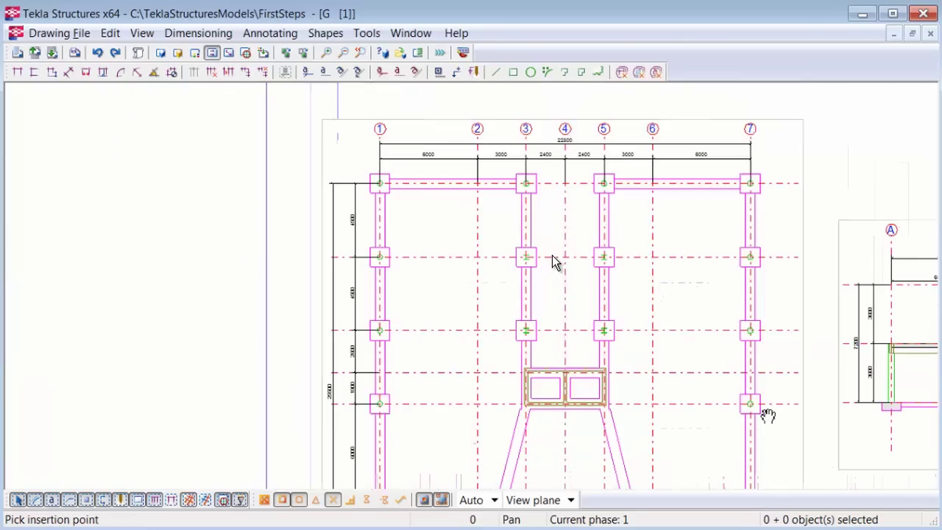
{"action": "middle_click_drag", "start_coordinate": [767, 414], "coordinate": [559, 234]}
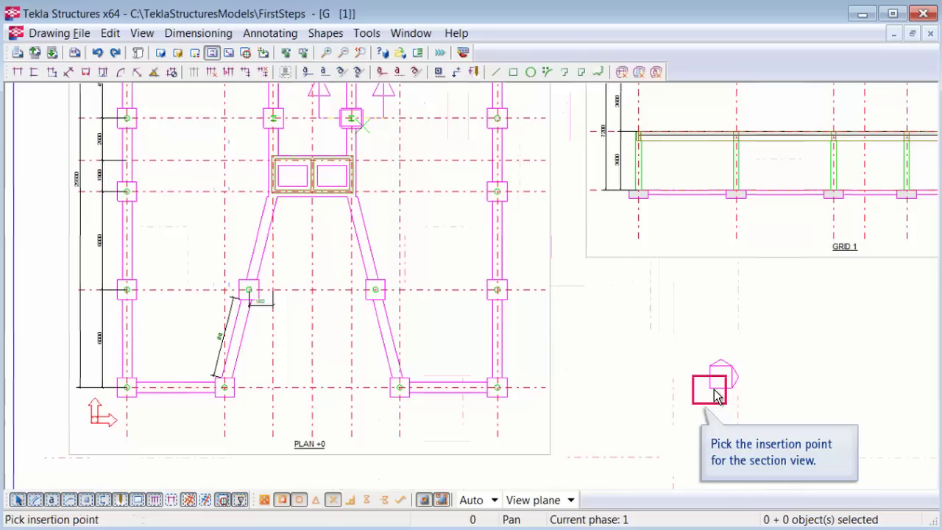
{"action": "left_click", "coordinate": [717, 395]}
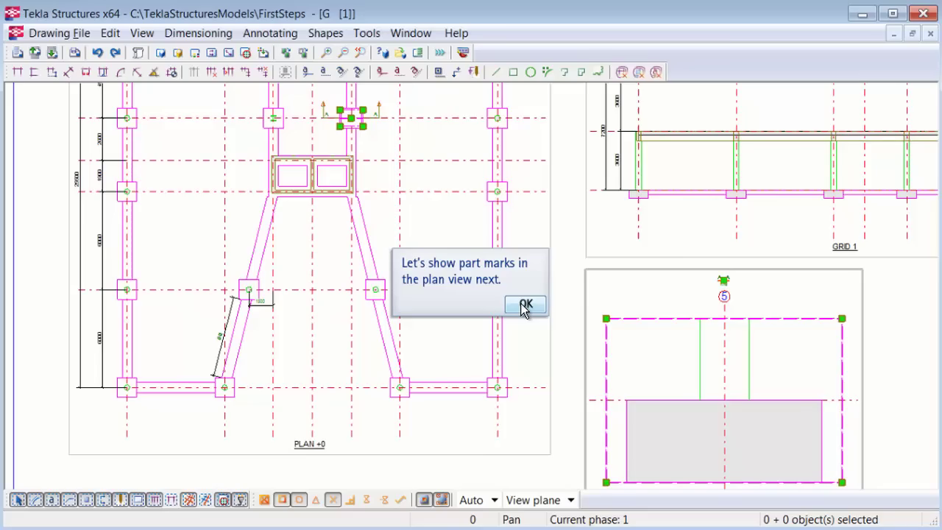
Step: Show part marks in the PLAN +0 drawing view by setting their visibility in view to always
{"action": "left_click", "coordinate": [523, 306]}
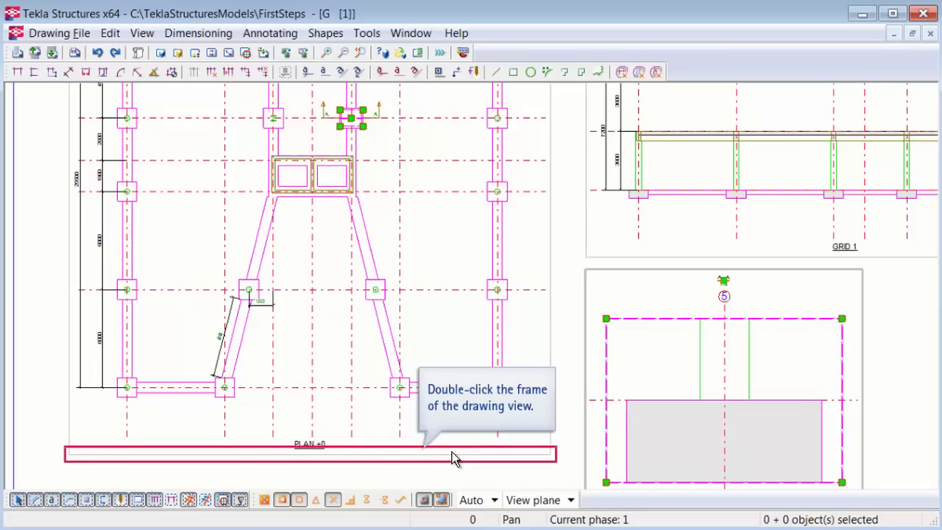
{"action": "double_click", "coordinate": [454, 454]}
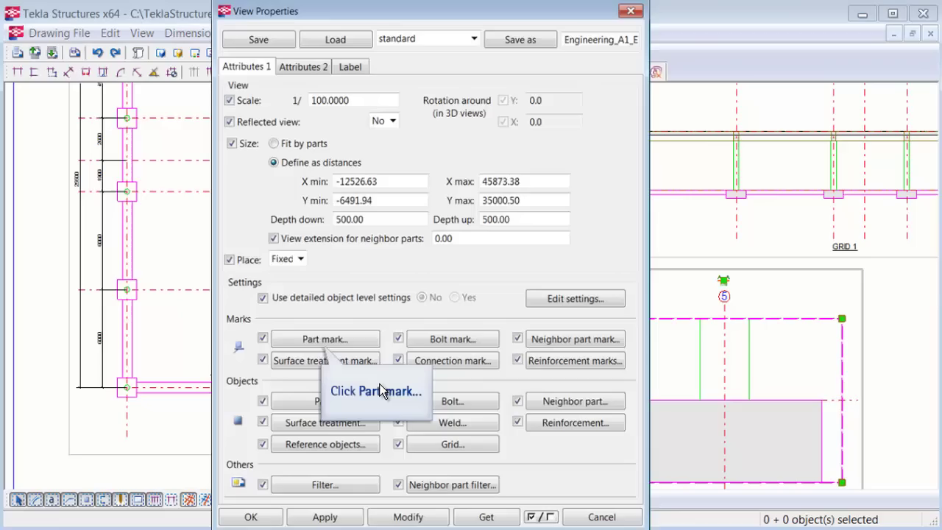
{"action": "left_click", "coordinate": [364, 341]}
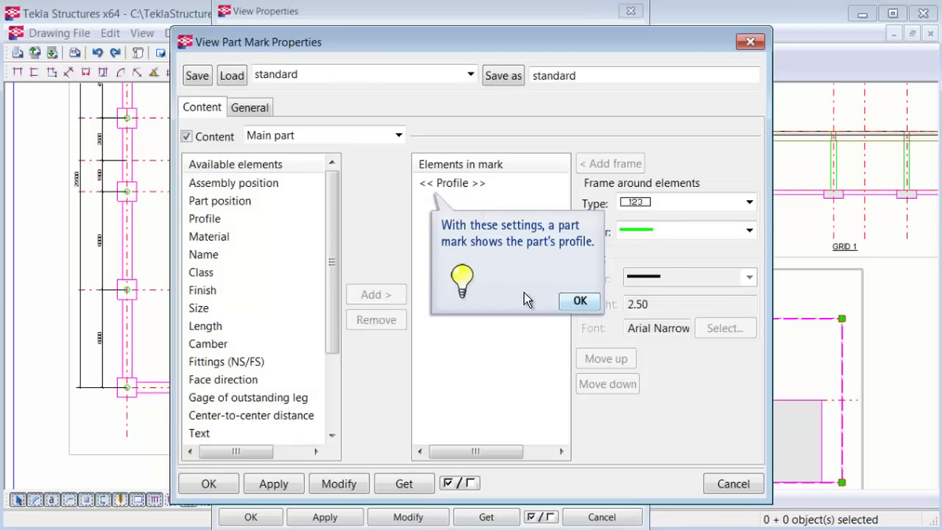
{"action": "left_click", "coordinate": [580, 300]}
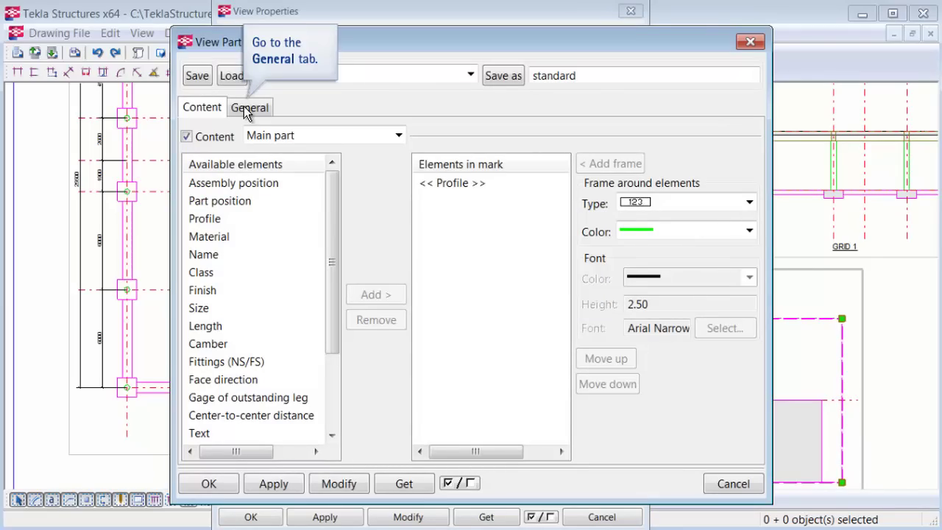
{"action": "left_click", "coordinate": [247, 111]}
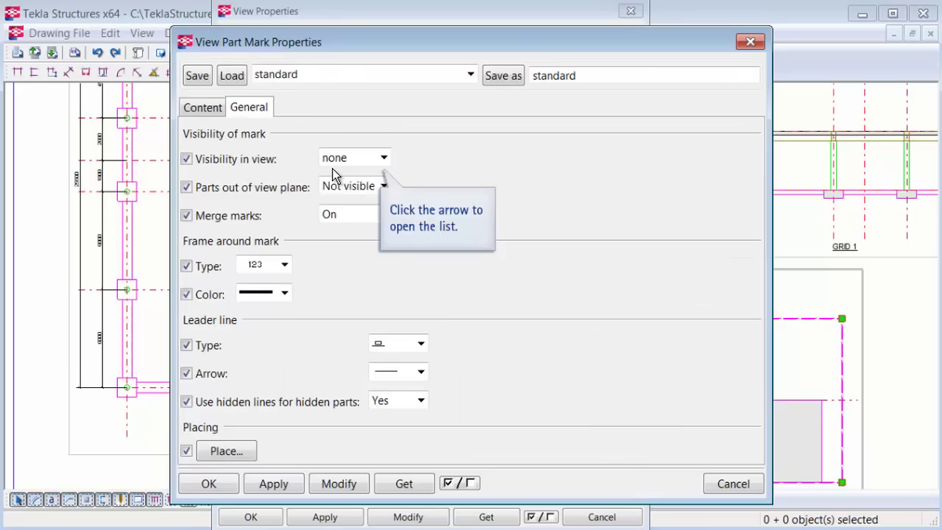
{"action": "left_click", "coordinate": [382, 160]}
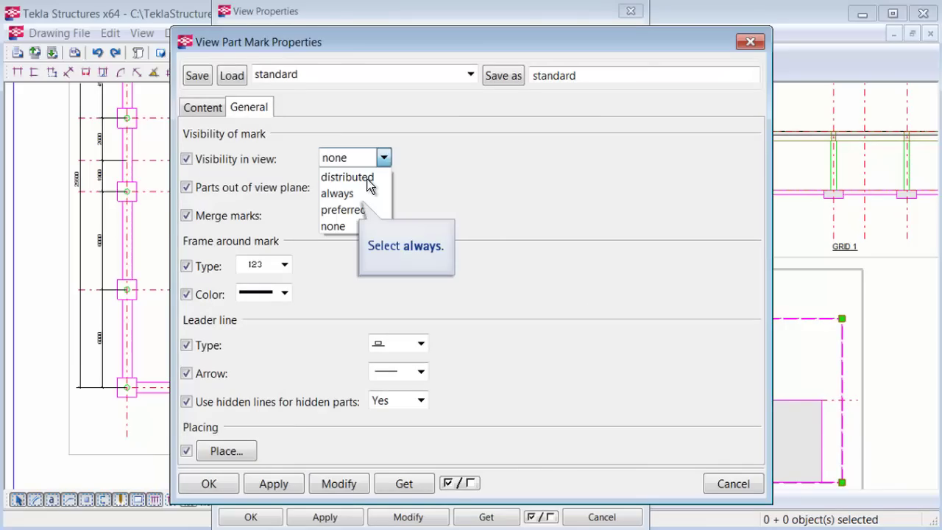
{"action": "left_click", "coordinate": [339, 193]}
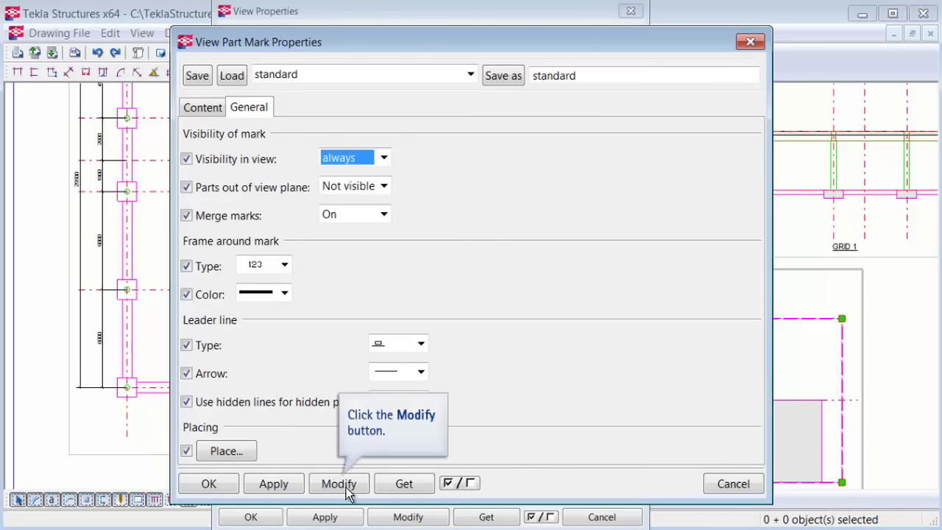
{"action": "left_click", "coordinate": [338, 483]}
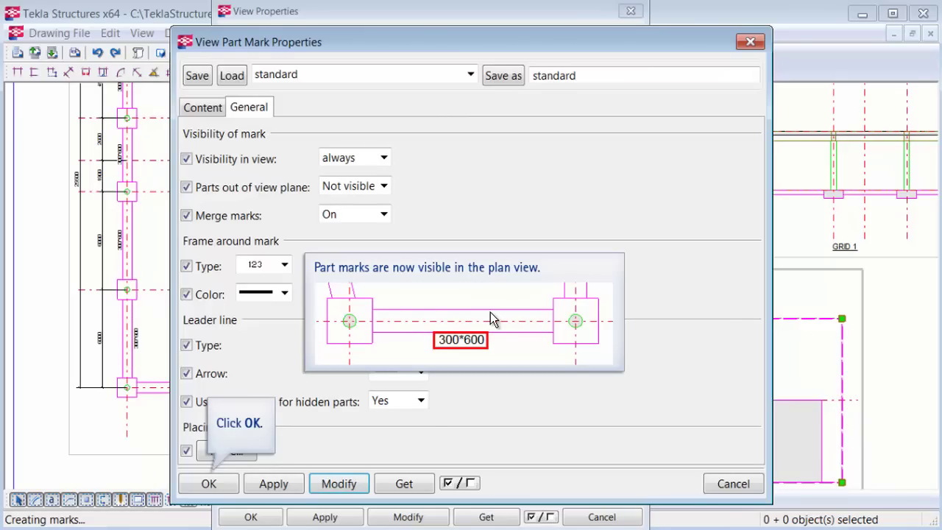
{"action": "left_click", "coordinate": [223, 484]}
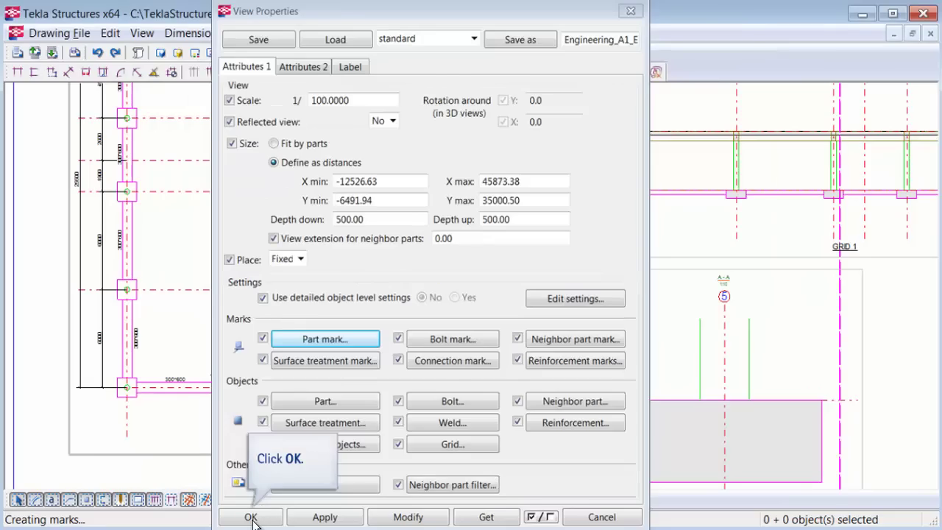
{"action": "left_click", "coordinate": [251, 517]}
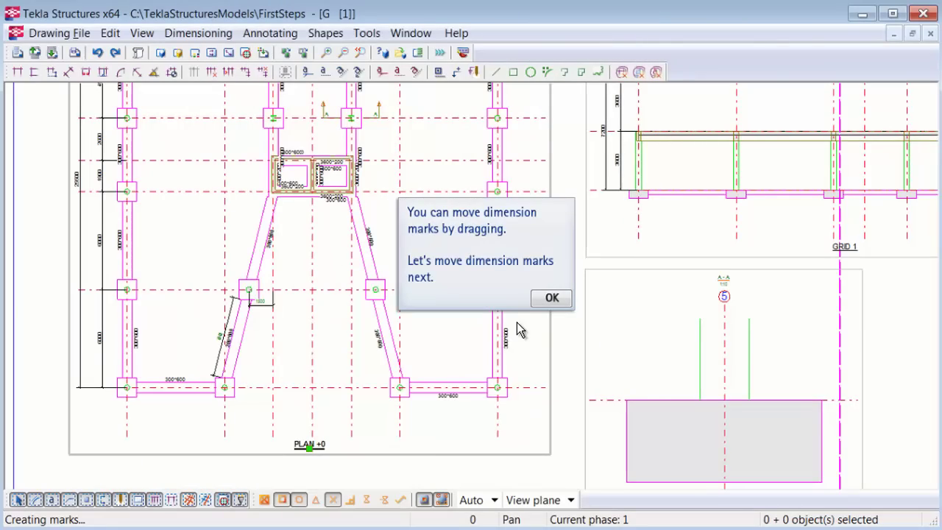
Step: Move the dimension between the grid B column and grid line 3 above the footing, and the strip footing dimension outward clear of its part mark
{"action": "left_click", "coordinate": [551, 299]}
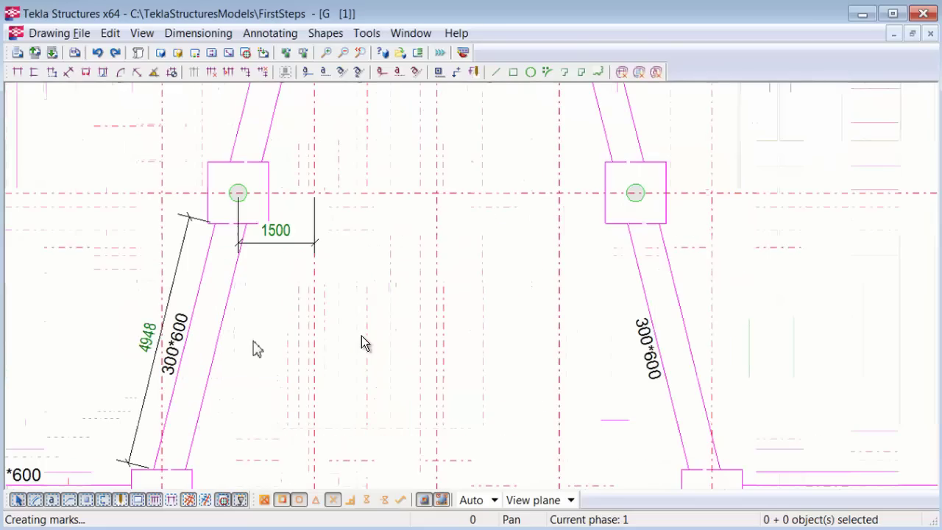
{"action": "left_click", "coordinate": [275, 243]}
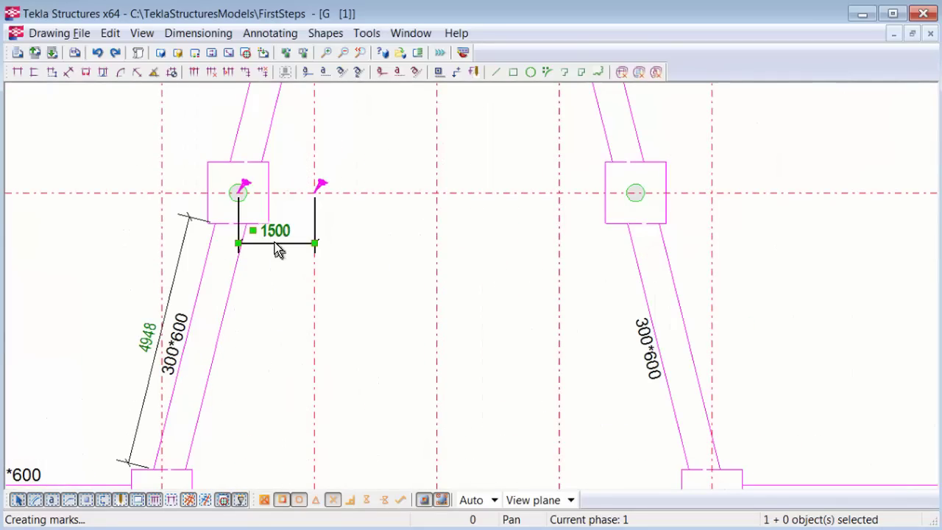
{"action": "left_click_drag", "start_coordinate": [277, 249], "coordinate": [280, 155]}
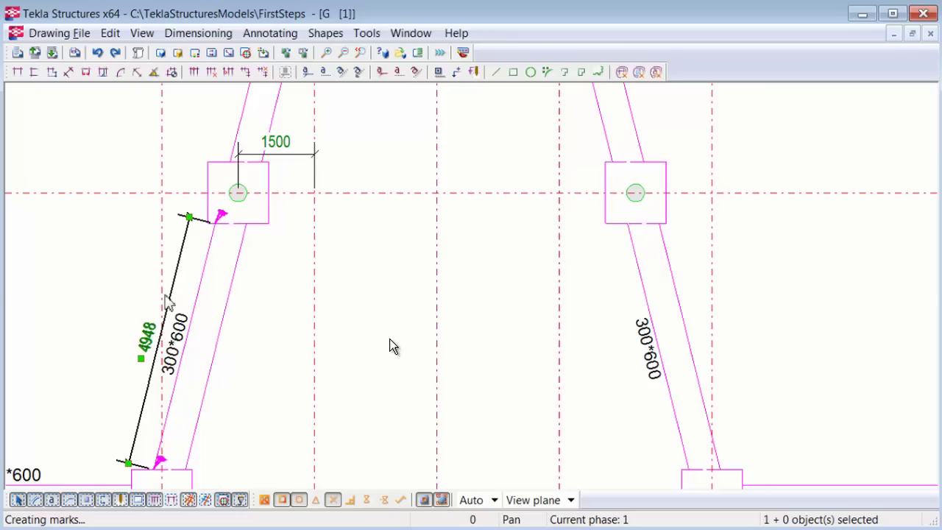
{"action": "left_click_drag", "start_coordinate": [167, 301], "coordinate": [141, 289]}
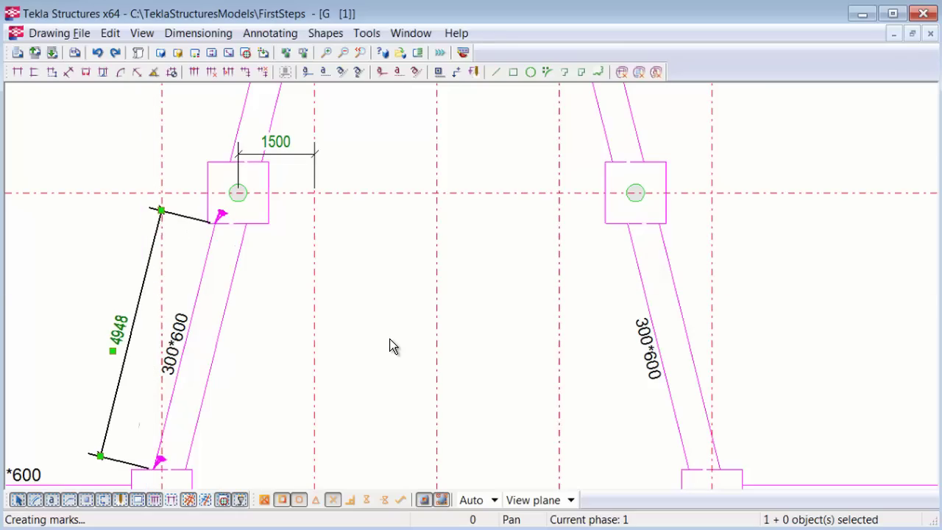
{"action": "key", "text": "End"}
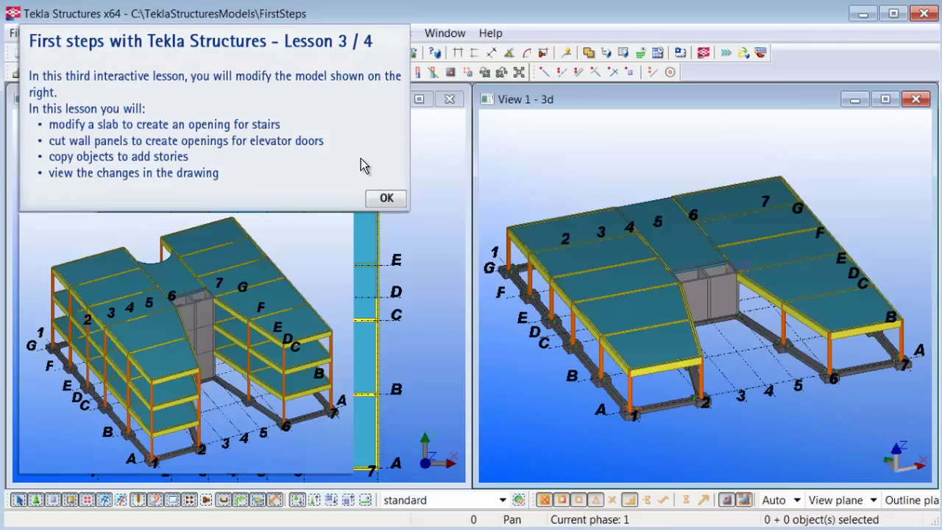
Step: Modify the middle slab between grid lines 3 and 5, reshaping its edge at grid line G into a V-shaped notch pointing to F-4
{"action": "left_click", "coordinate": [387, 200]}
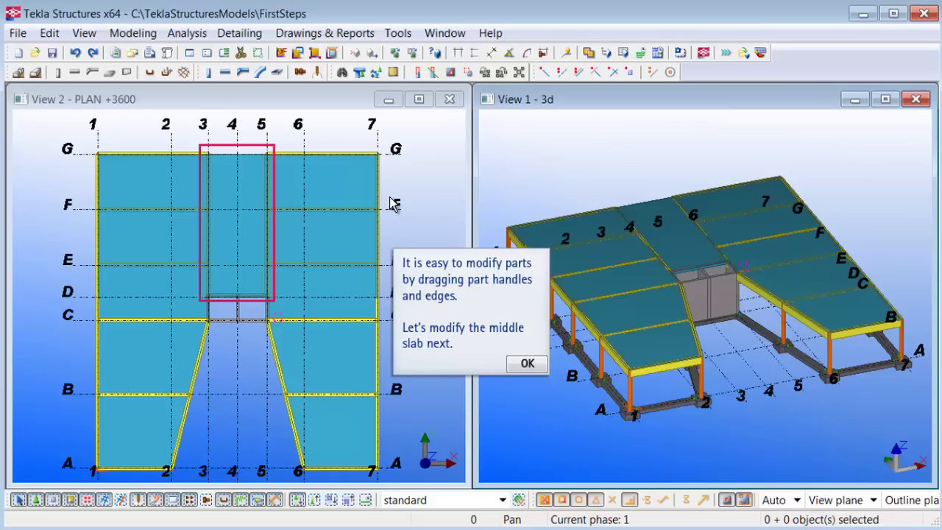
{"action": "left_click", "coordinate": [527, 364]}
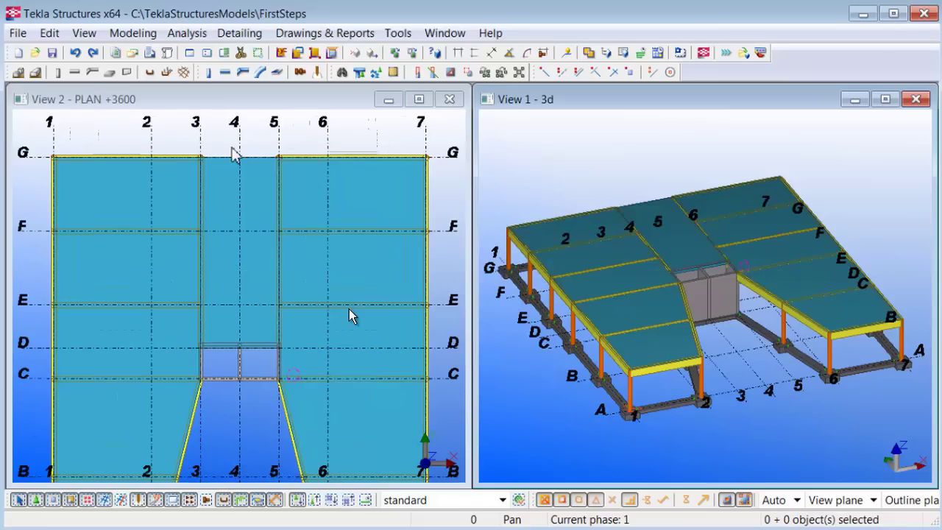
{"action": "scroll", "coordinate": [231, 148], "scroll_direction": "up", "scroll_amount": 2}
{"action": "scroll", "coordinate": [227, 156], "scroll_direction": "up", "scroll_amount": 2}
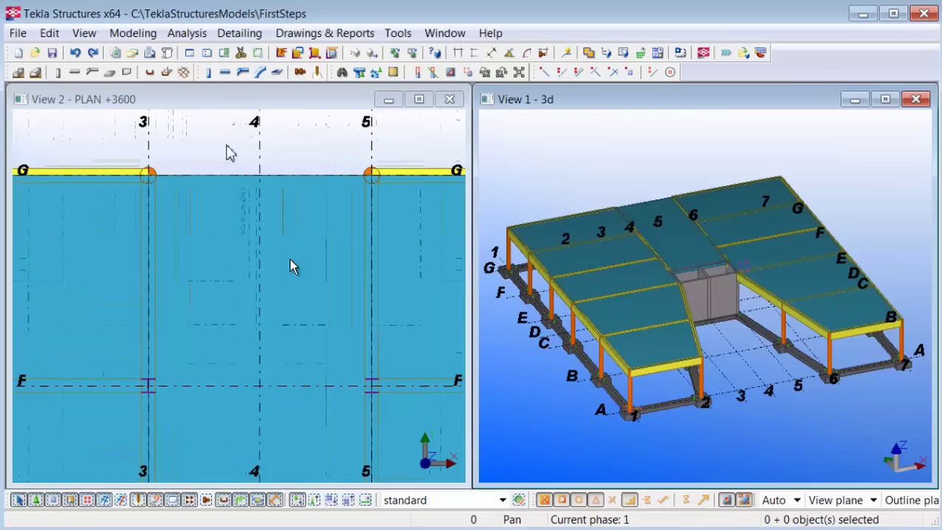
{"action": "scroll", "coordinate": [229, 153], "scroll_direction": "up", "scroll_amount": 2}
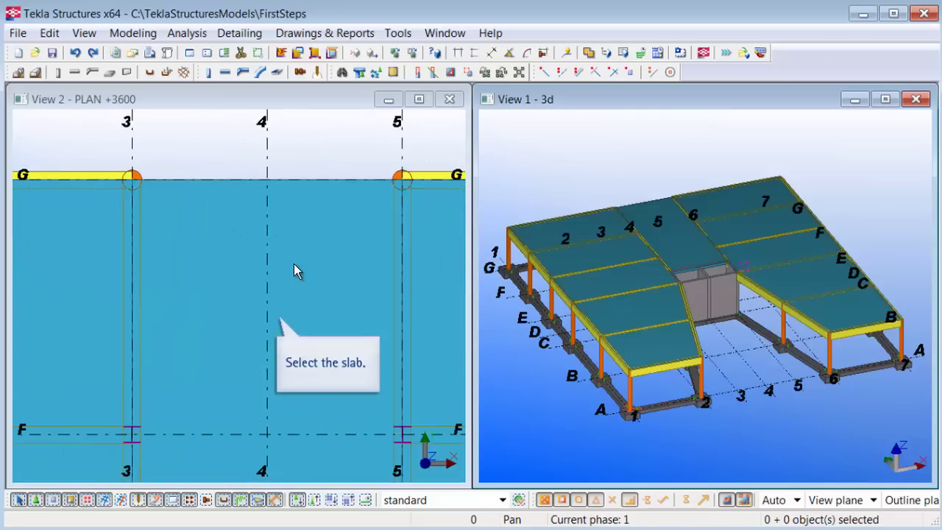
{"action": "left_click", "coordinate": [294, 271]}
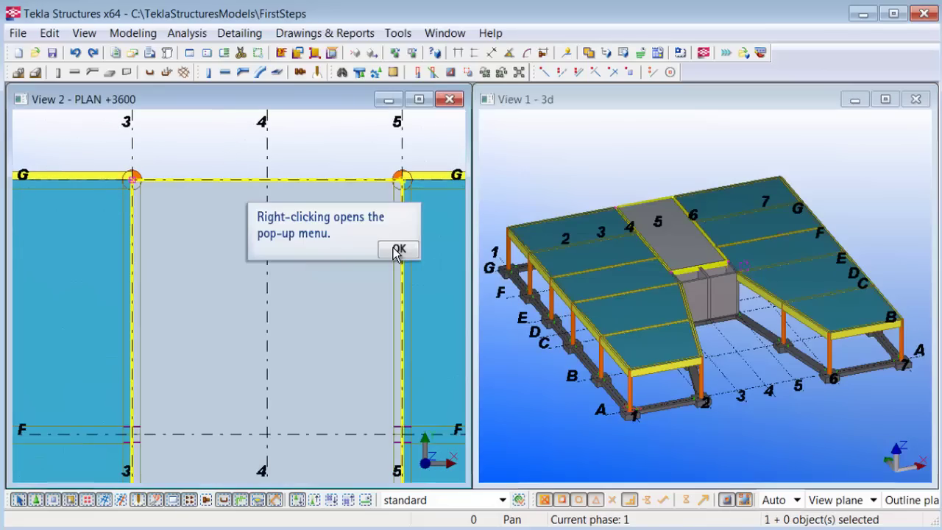
{"action": "right_click", "coordinate": [345, 303]}
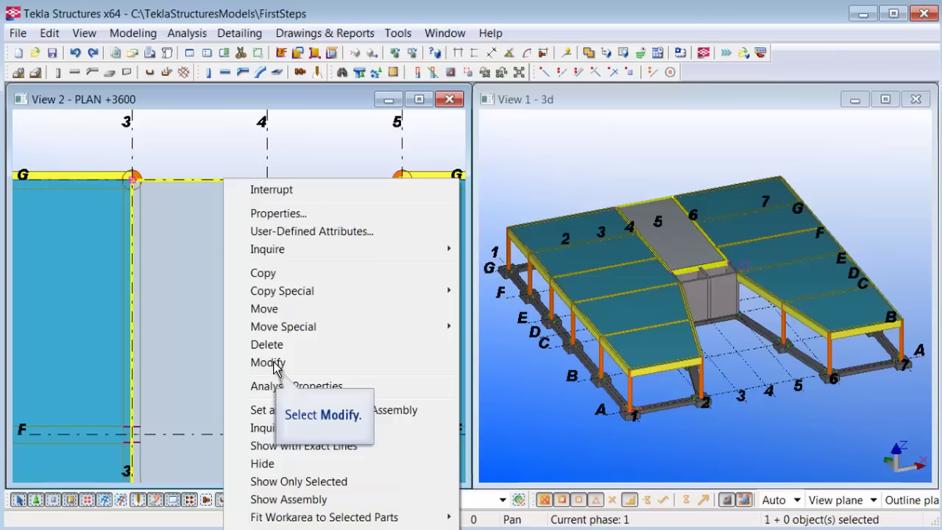
{"action": "left_click", "coordinate": [390, 362]}
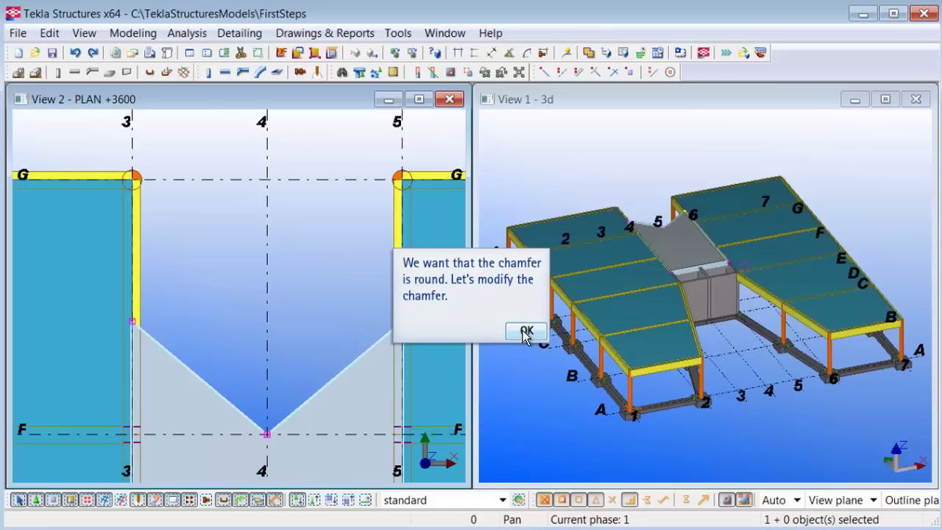
Step: Change the chamfer at the slab's notch point on F-4 to the round arc type
{"action": "key", "text": "Return"}
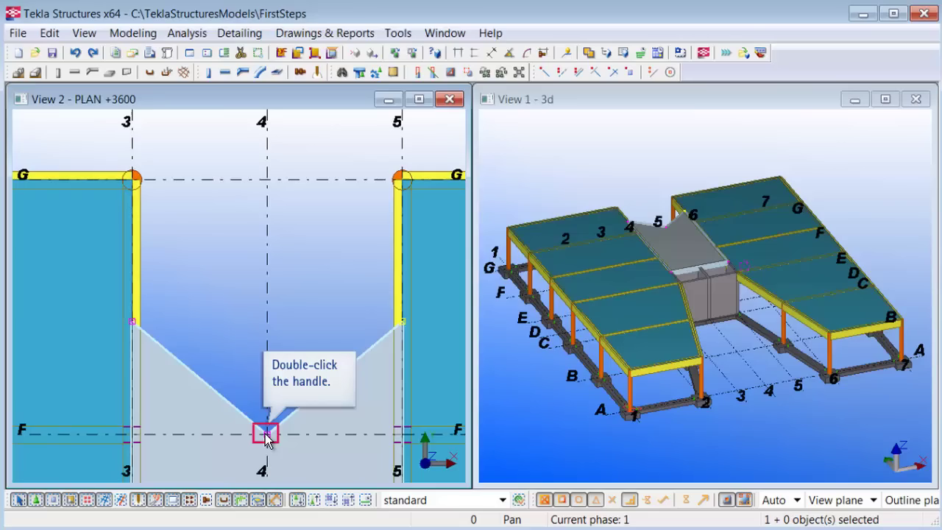
{"action": "double_click", "coordinate": [266, 432]}
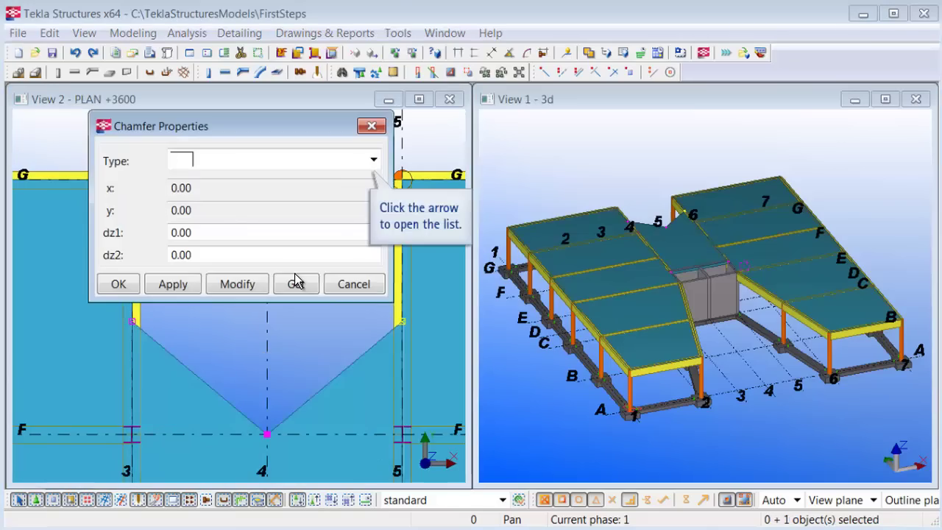
{"action": "left_click", "coordinate": [373, 161]}
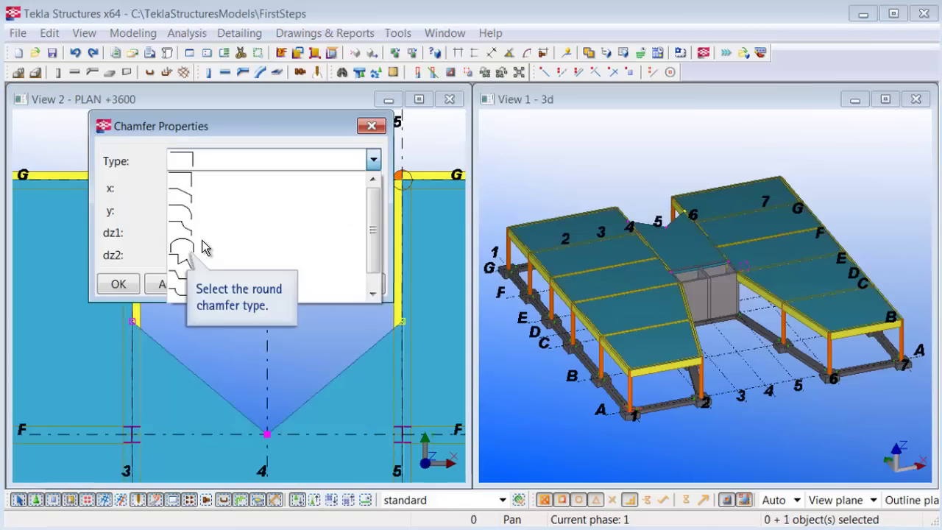
{"action": "left_click", "coordinate": [184, 251]}
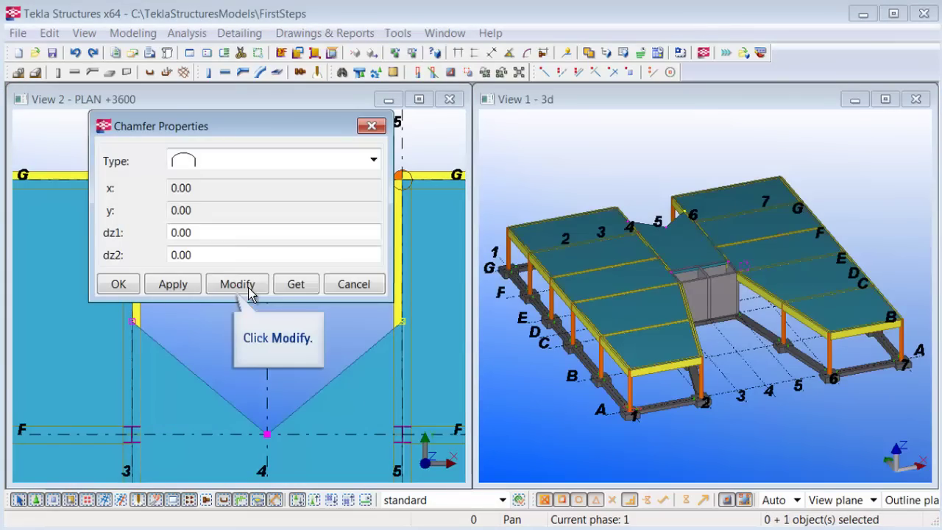
{"action": "left_click", "coordinate": [247, 290]}
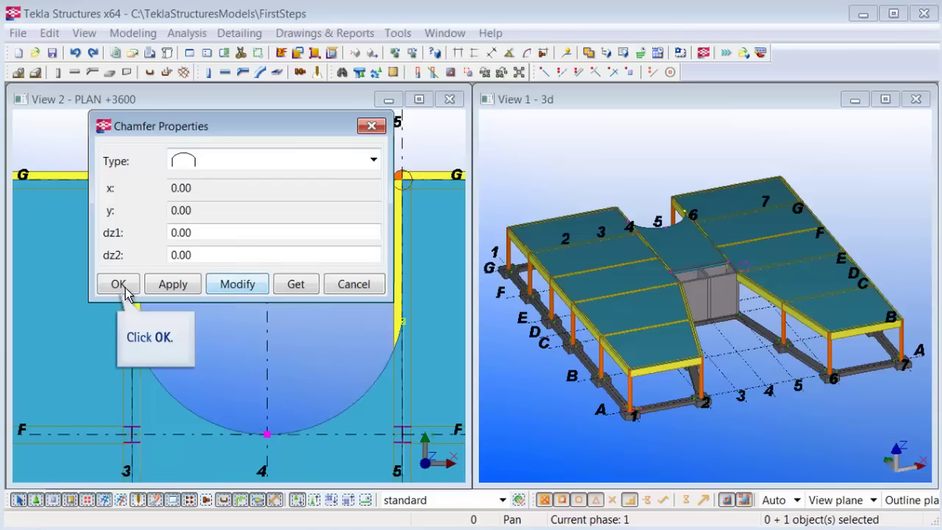
{"action": "left_click", "coordinate": [119, 284]}
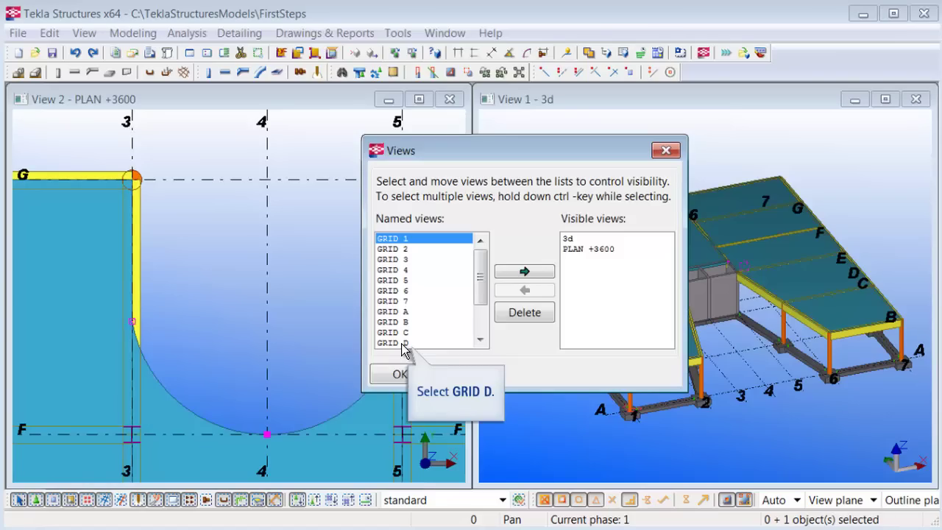
Step: Make the GRID D view visible alongside the 3d and PLAN +3600 views
{"action": "left_click", "coordinate": [524, 272]}
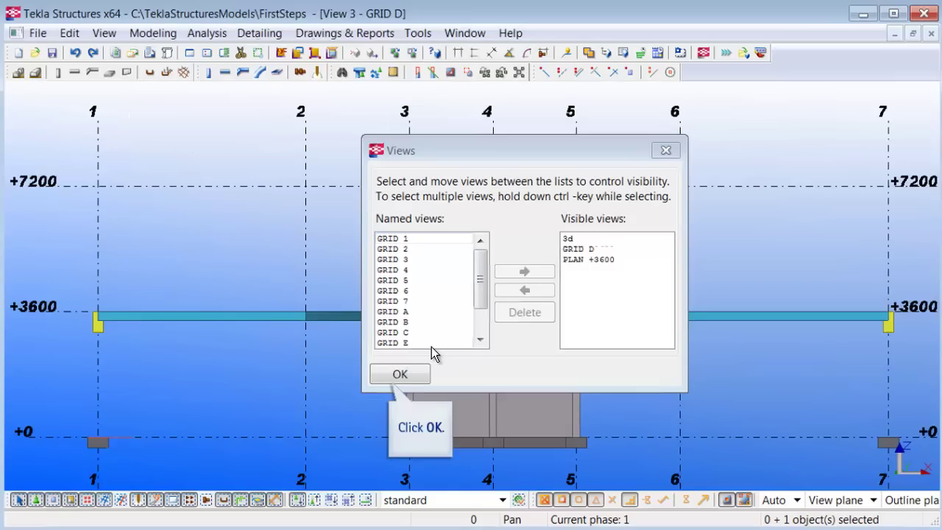
{"action": "left_click", "coordinate": [417, 380]}
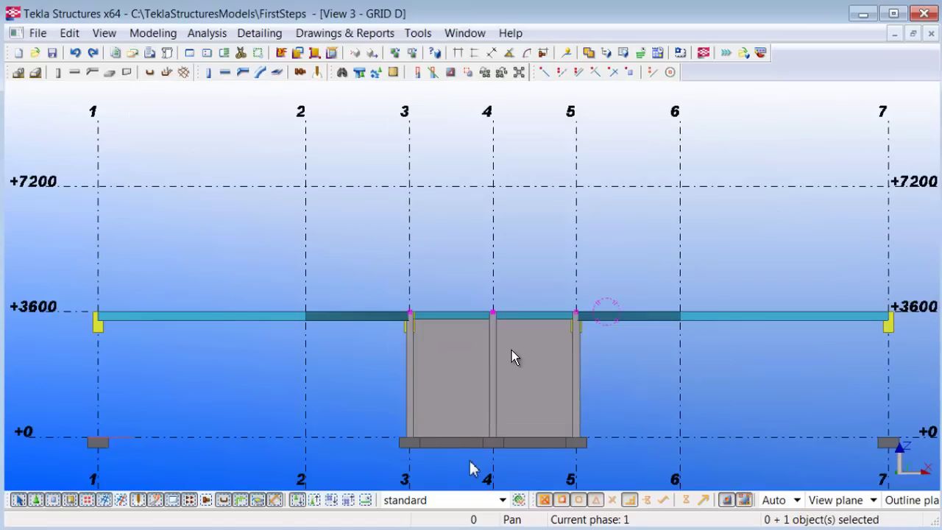
Step: Add 3 divided line points along the base of the GRID D wall panel between the walls on grid lines 3 and 4
{"action": "scroll", "coordinate": [470, 463], "scroll_direction": "up", "scroll_amount": 2}
{"action": "scroll", "coordinate": [480, 460], "scroll_direction": "up", "scroll_amount": 2}
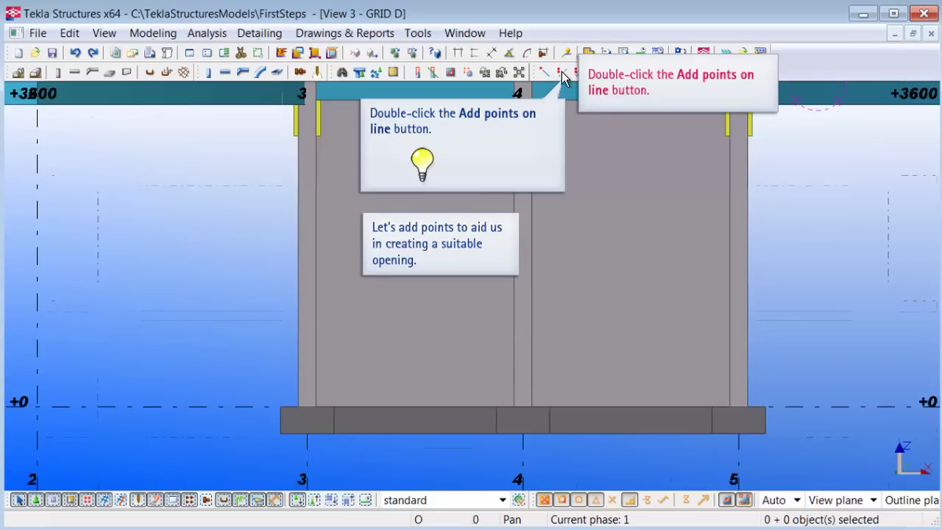
{"action": "double_click", "coordinate": [562, 72]}
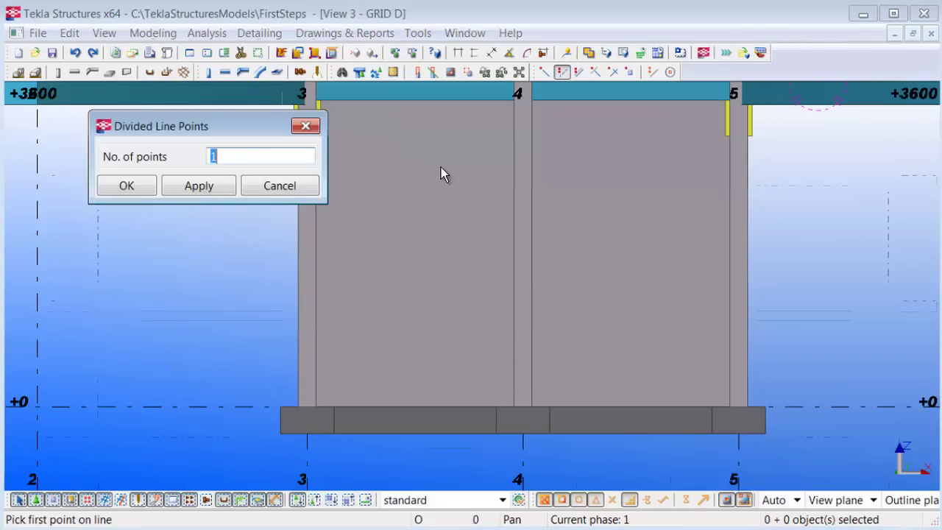
{"action": "type", "text": "3"}
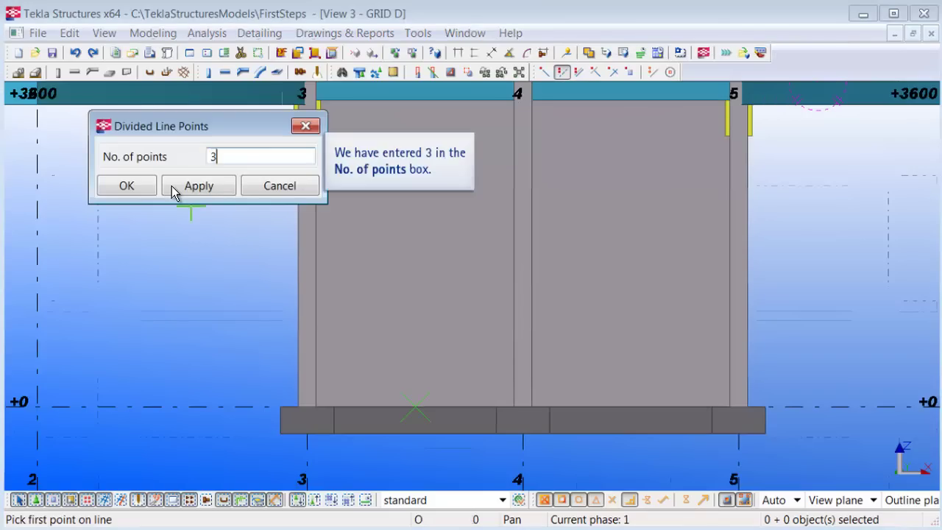
{"action": "left_click", "coordinate": [127, 187]}
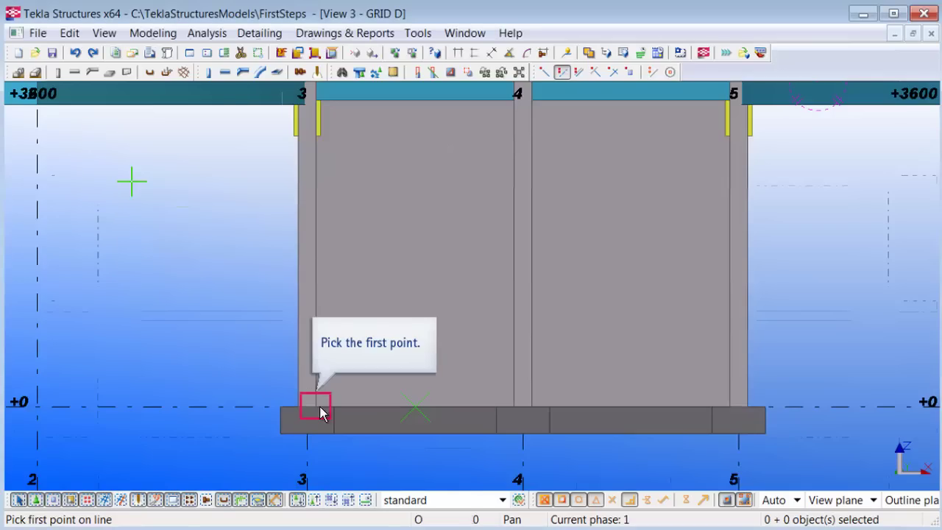
{"action": "left_click", "coordinate": [316, 406]}
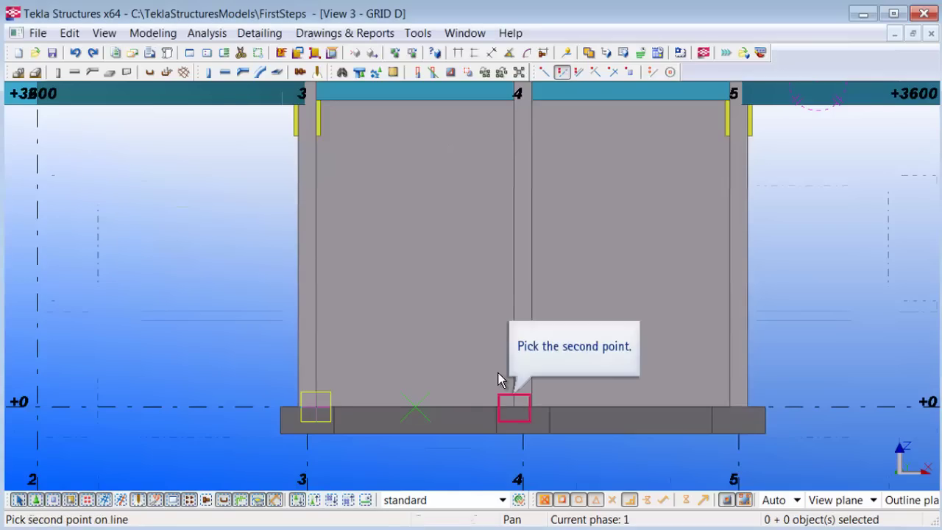
{"action": "left_click", "coordinate": [500, 380]}
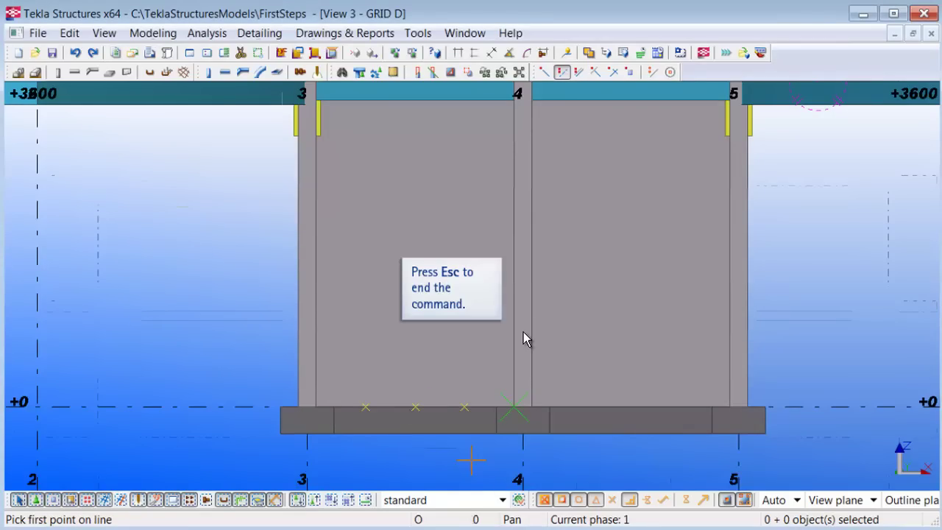
{"action": "key", "text": "Escape"}
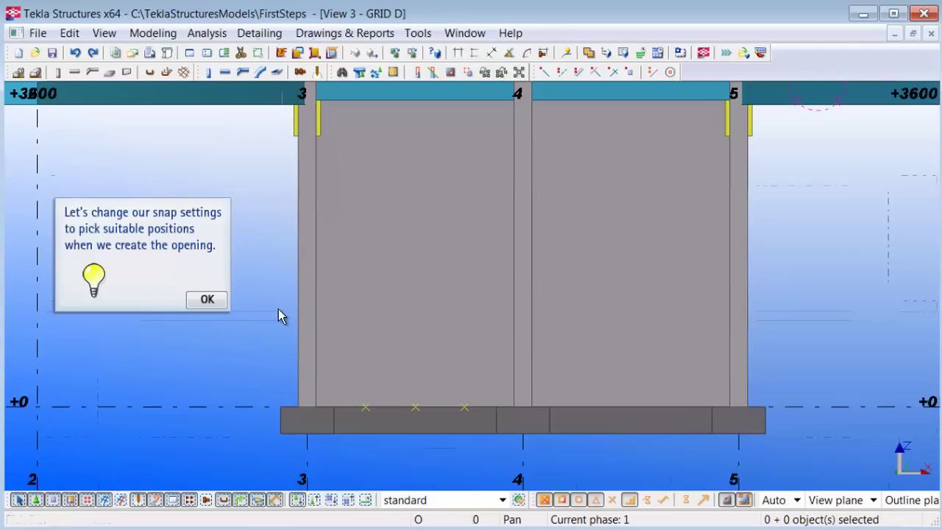
Step: Turn off snapping to end points and turn on snapping to any position
{"action": "left_click", "coordinate": [207, 298]}
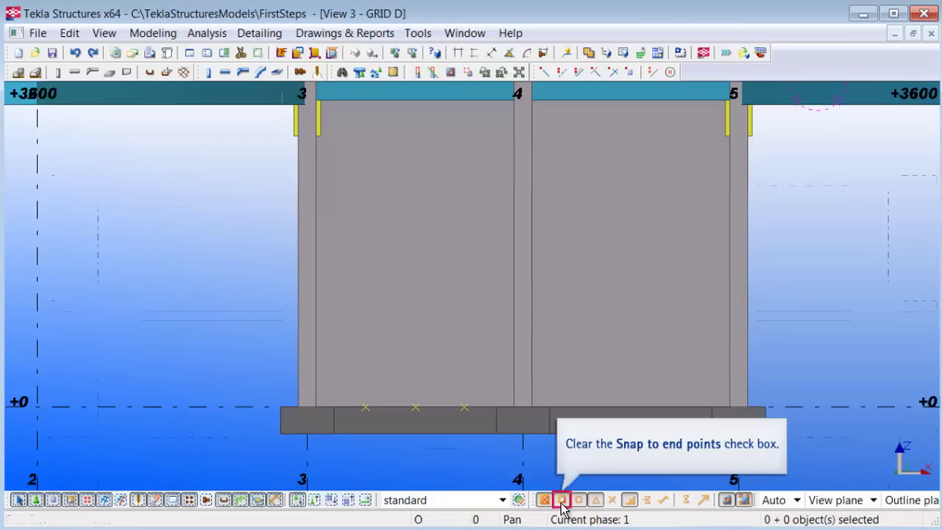
{"action": "left_click", "coordinate": [562, 501]}
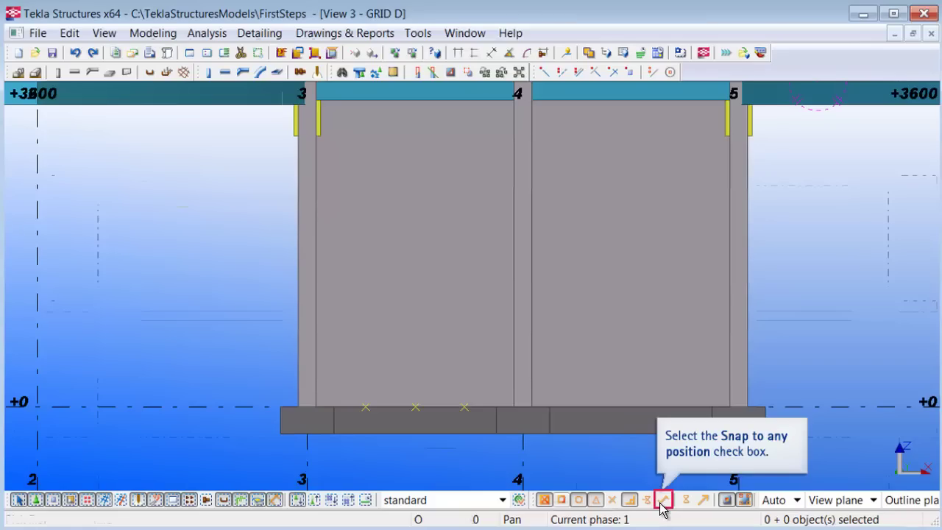
{"action": "left_click", "coordinate": [663, 503]}
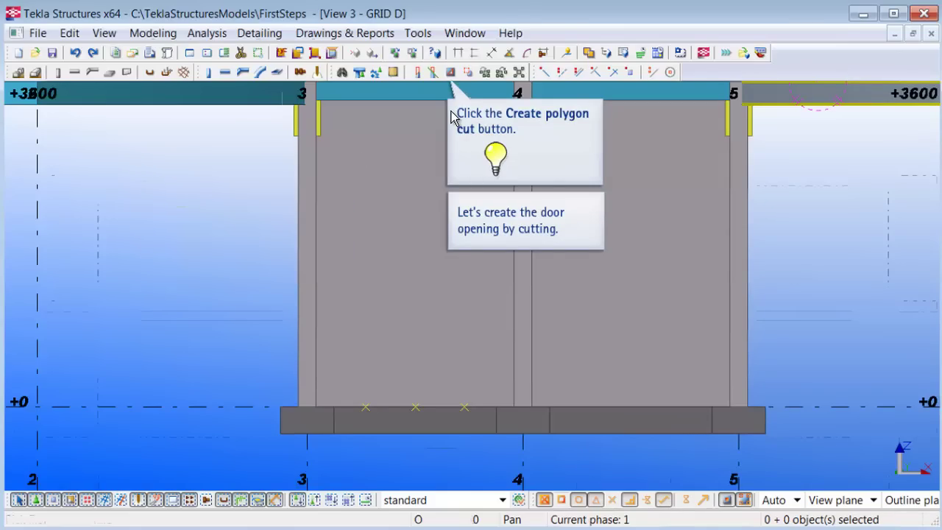
Step: Cut a door opening 1100 mm wide and 2300 mm high in the wall panel between grid lines 3 and 4, using the outer base points
{"action": "left_click", "coordinate": [450, 71]}
{"action": "left_click", "coordinate": [395, 330]}
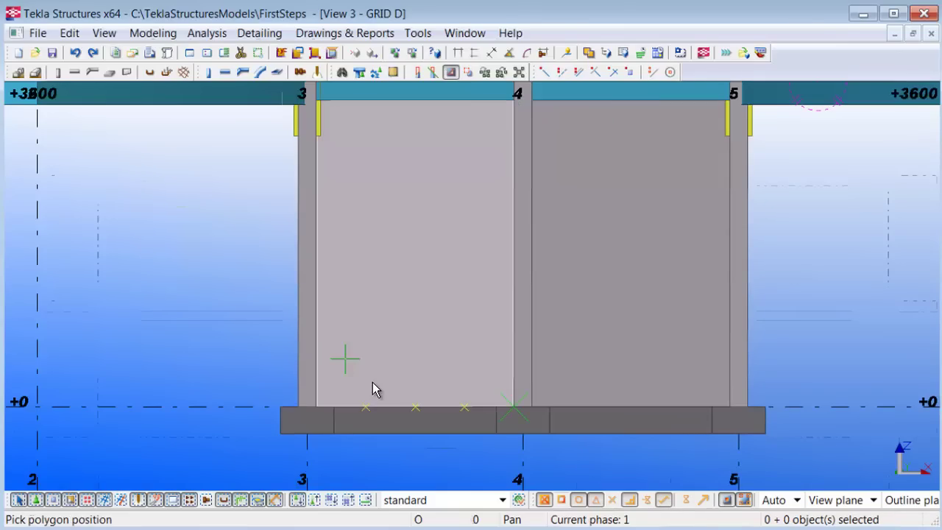
{"action": "left_click", "coordinate": [365, 405]}
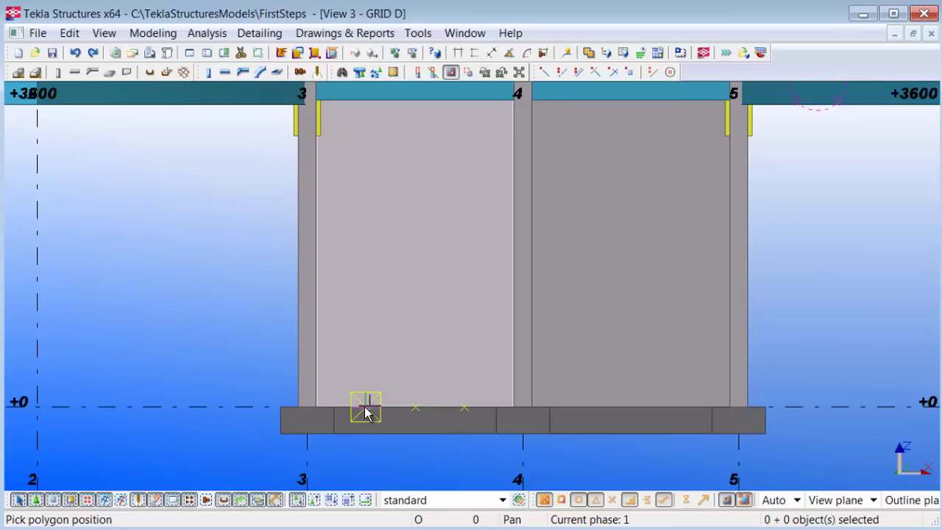
{"action": "left_click", "coordinate": [365, 405]}
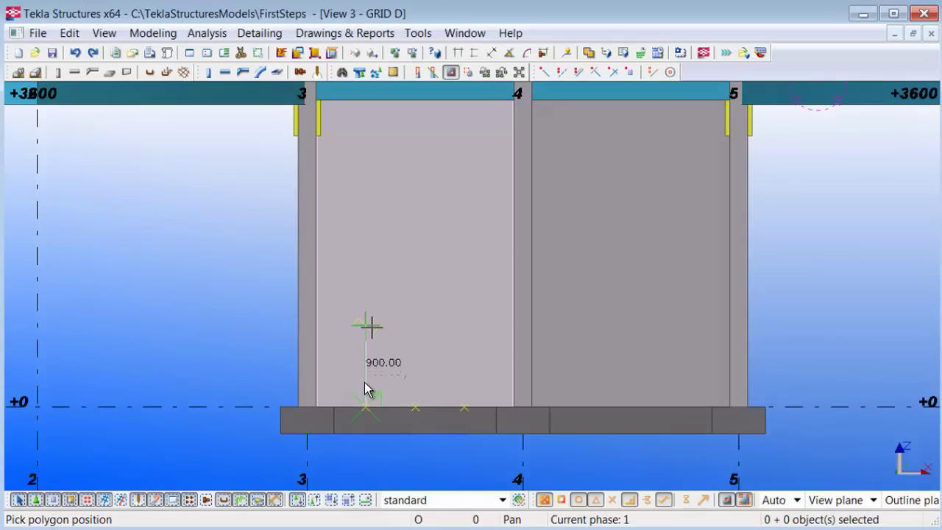
{"action": "left_click", "coordinate": [368, 200]}
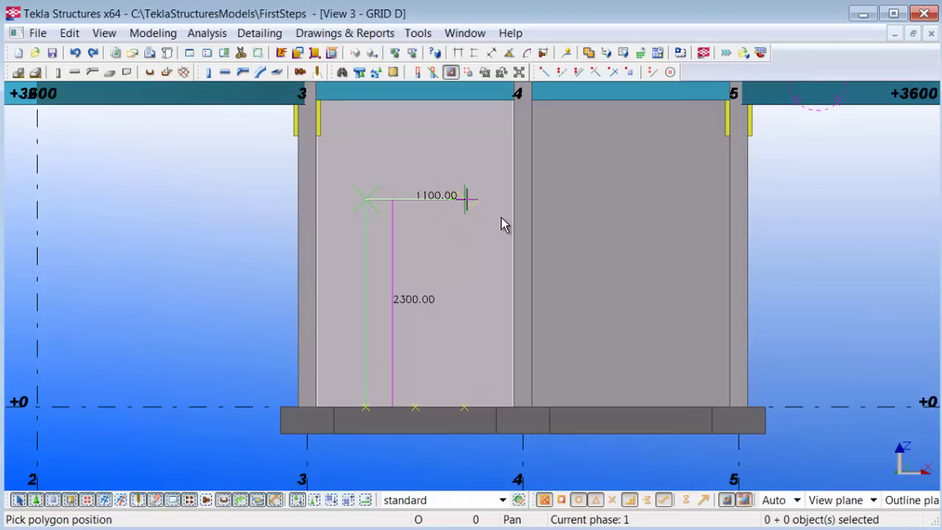
{"action": "left_click", "coordinate": [466, 200]}
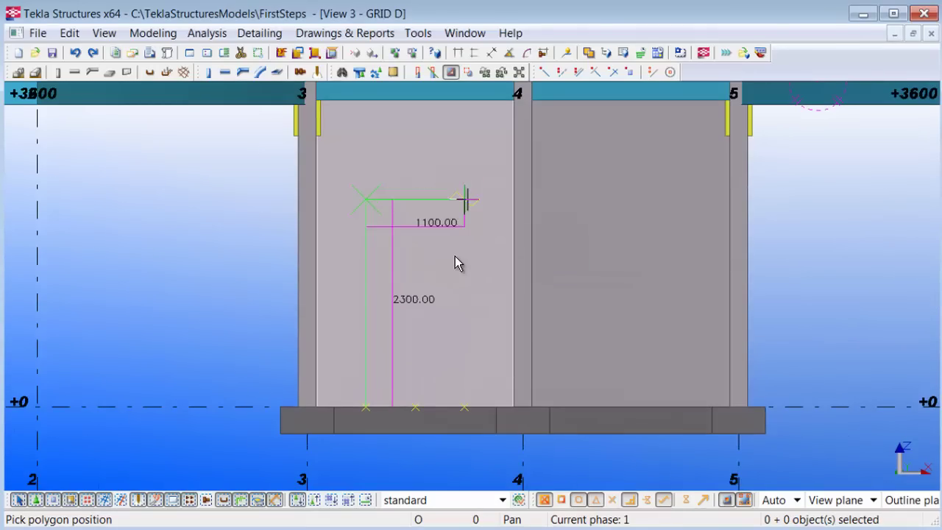
{"action": "left_click", "coordinate": [464, 414]}
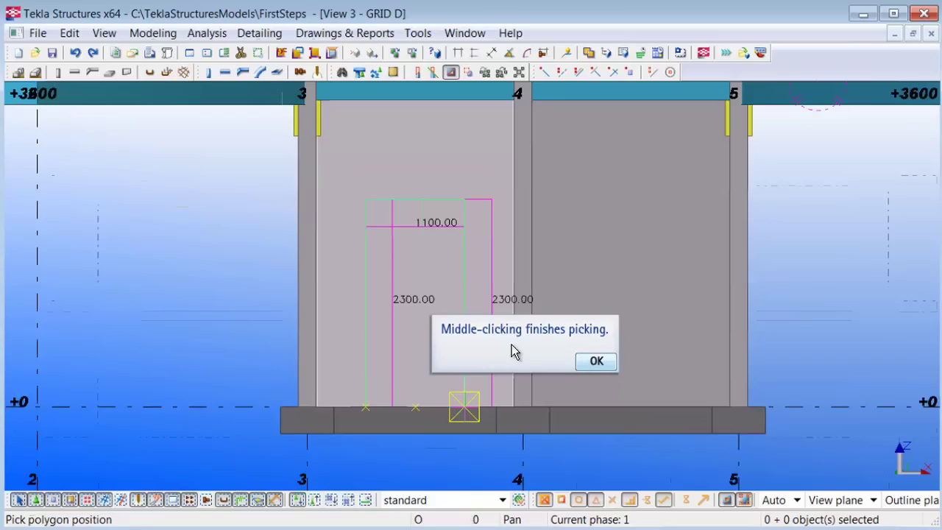
{"action": "left_click", "coordinate": [596, 360]}
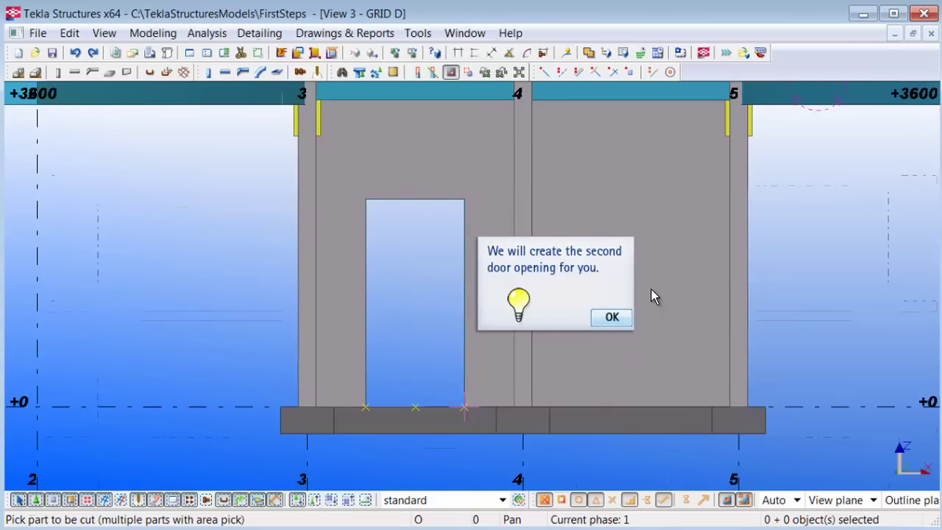
Step: Close the GRID D view and return to the 3d view
{"action": "left_click", "coordinate": [612, 316]}
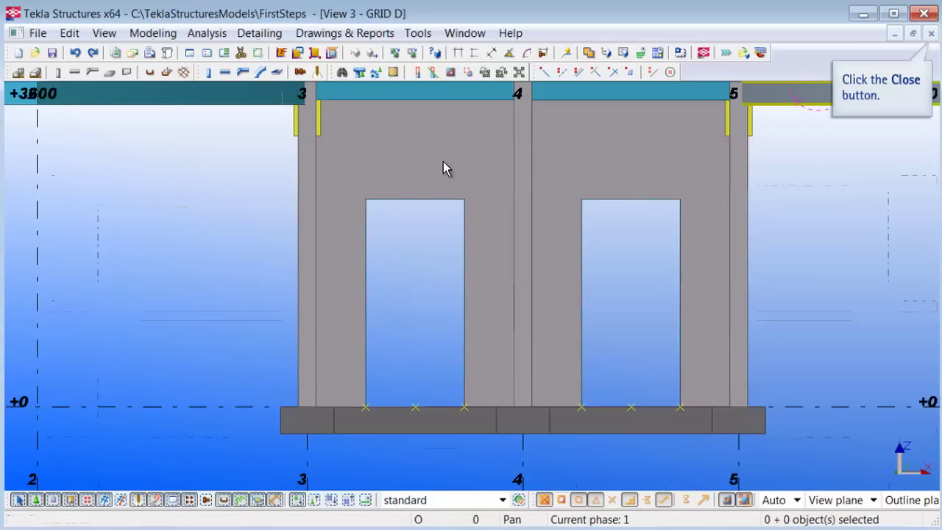
{"action": "left_click", "coordinate": [930, 34]}
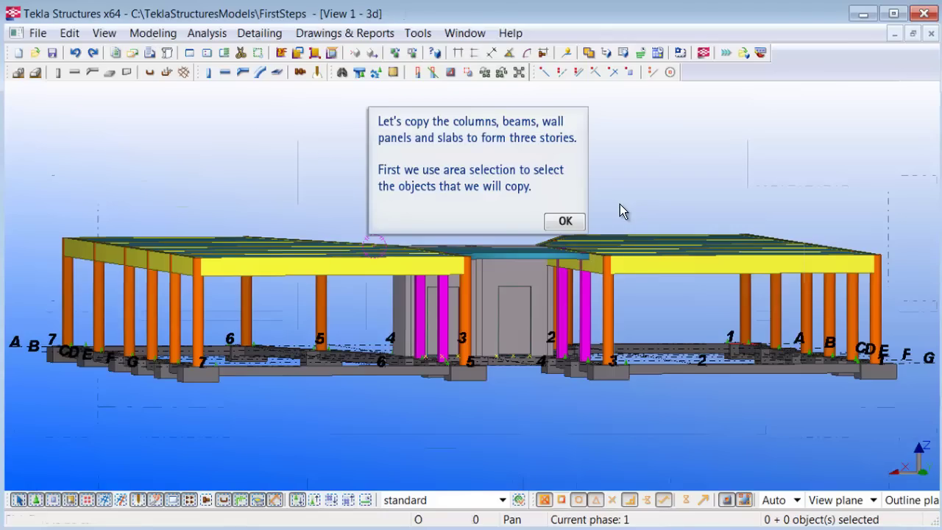
{"action": "left_click", "coordinate": [564, 221]}
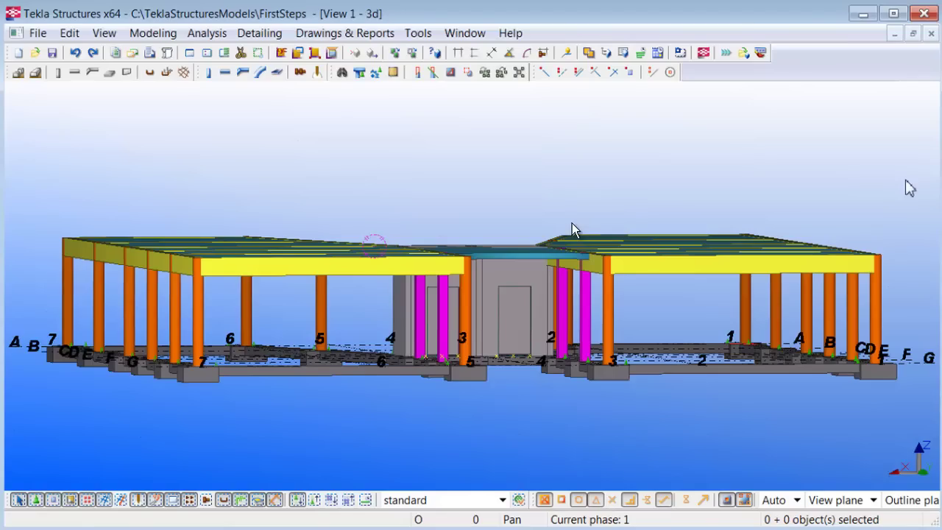
Step: Copy the columns, beams, wall panels and slabs upward with Copy - Linear, using dZ 3600 mm and 2 copies
{"action": "left_click_drag", "start_coordinate": [904, 171], "coordinate": [31, 312]}
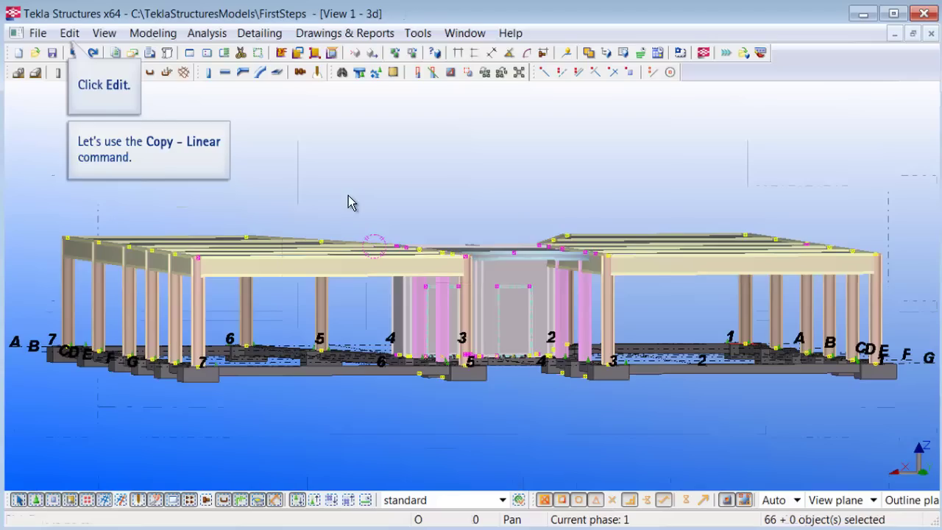
{"action": "left_click", "coordinate": [69, 33]}
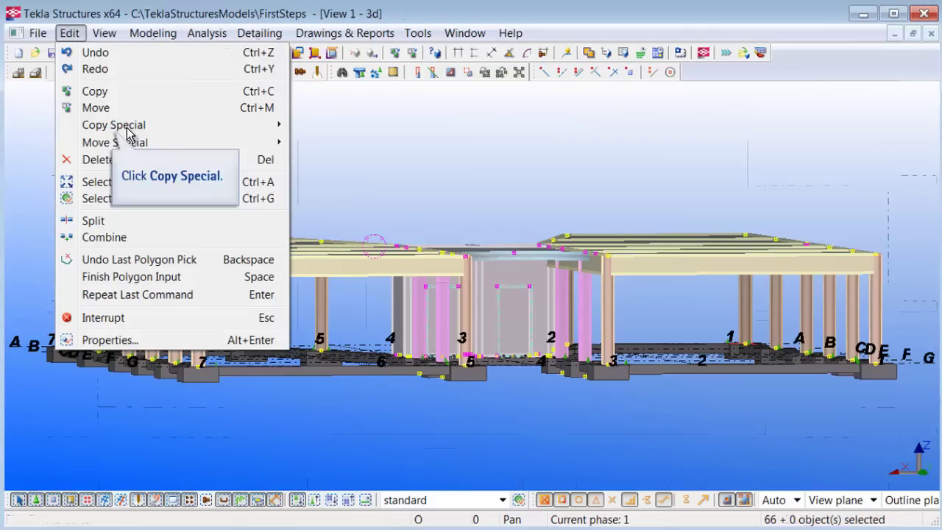
{"action": "left_click", "coordinate": [127, 126]}
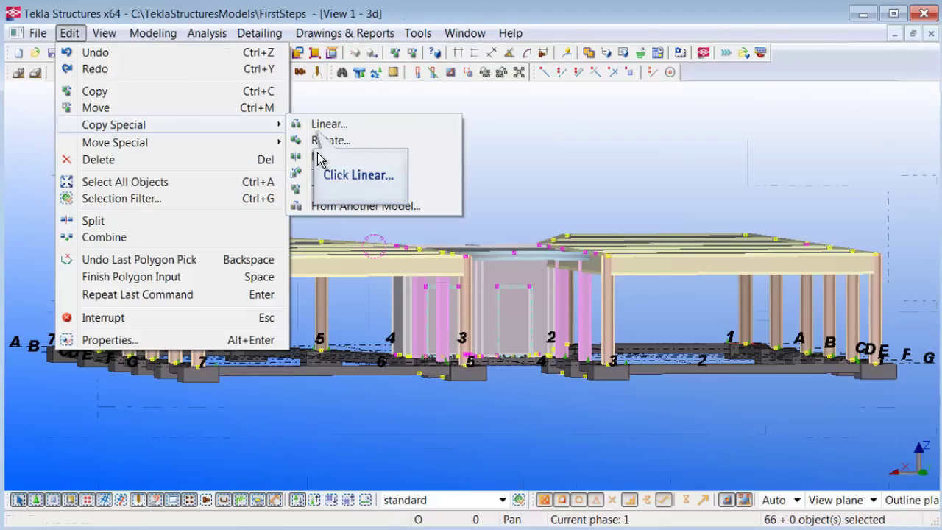
{"action": "left_click", "coordinate": [329, 124]}
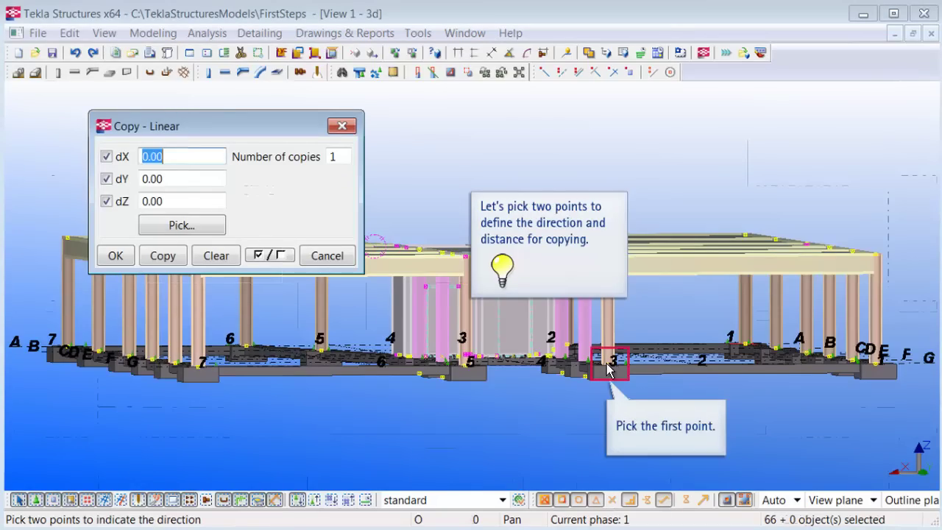
{"action": "left_click", "coordinate": [610, 278]}
{"action": "left_click", "coordinate": [610, 254]}
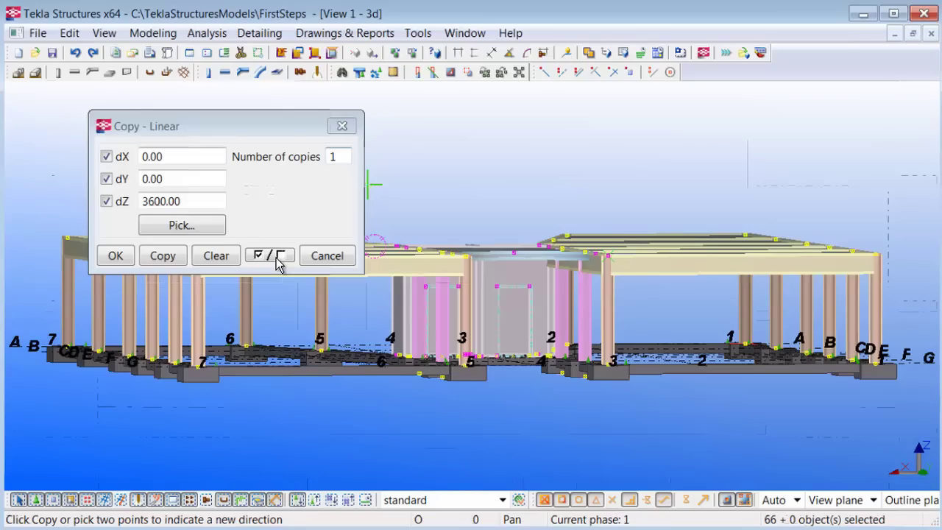
{"action": "left_click", "coordinate": [336, 158]}
{"action": "type", "text": "2"}
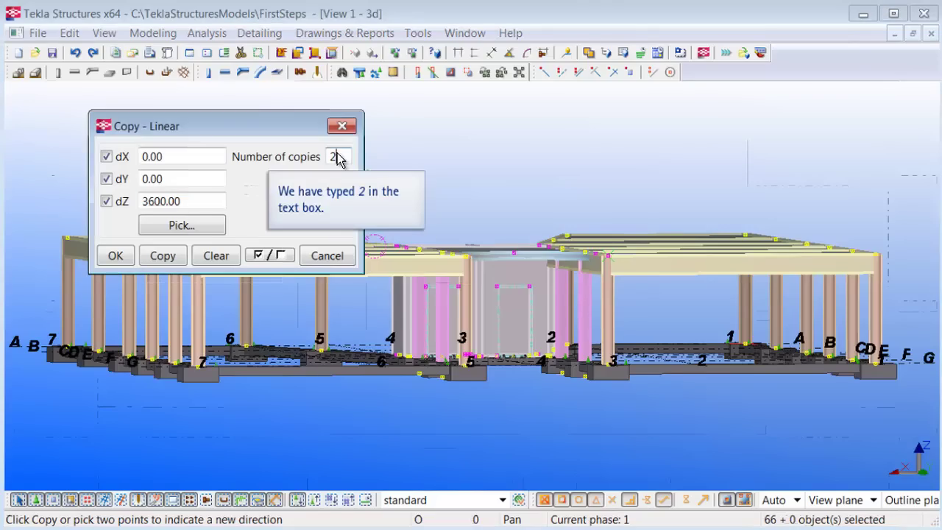
{"action": "left_click", "coordinate": [165, 258]}
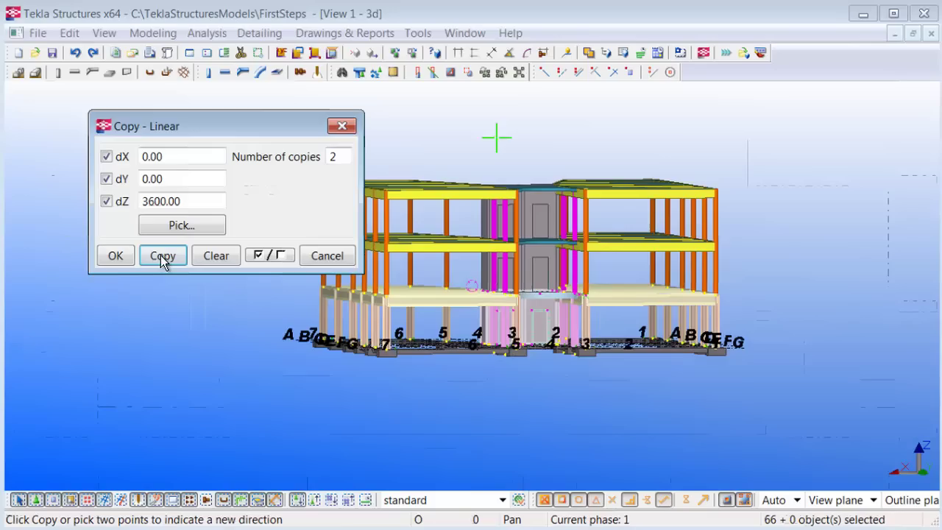
{"action": "left_click", "coordinate": [116, 256]}
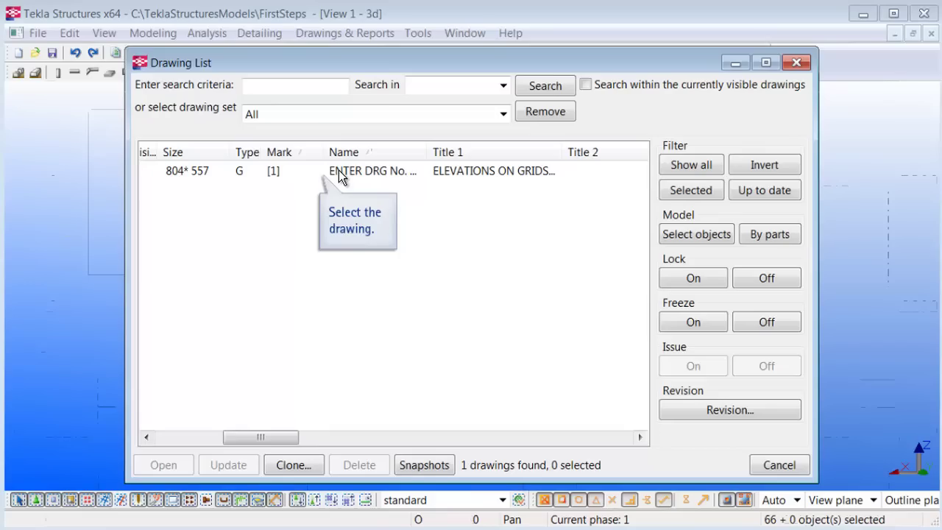
Step: Open general arrangement drawing [1] and examine the stories in the GRID 1 elevation and the elevator door openings in the plan
{"action": "left_click", "coordinate": [340, 174]}
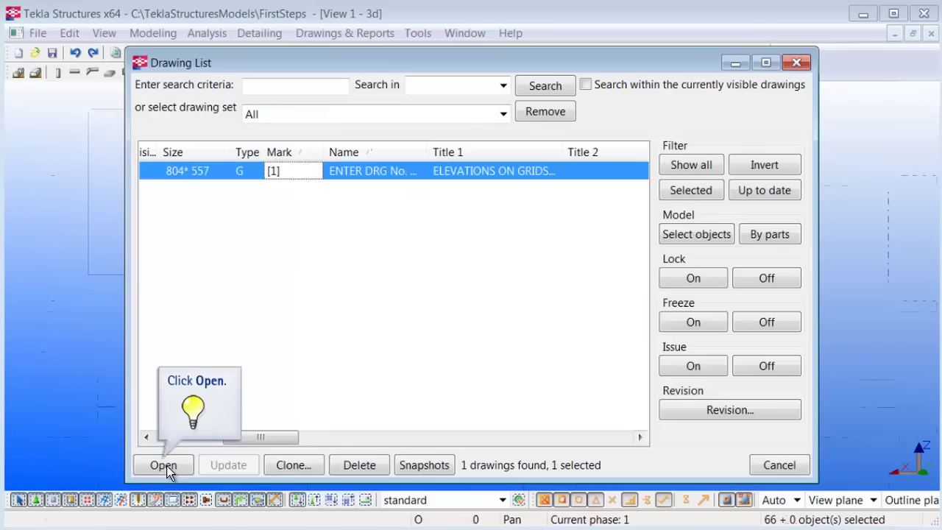
{"action": "left_click", "coordinate": [164, 465]}
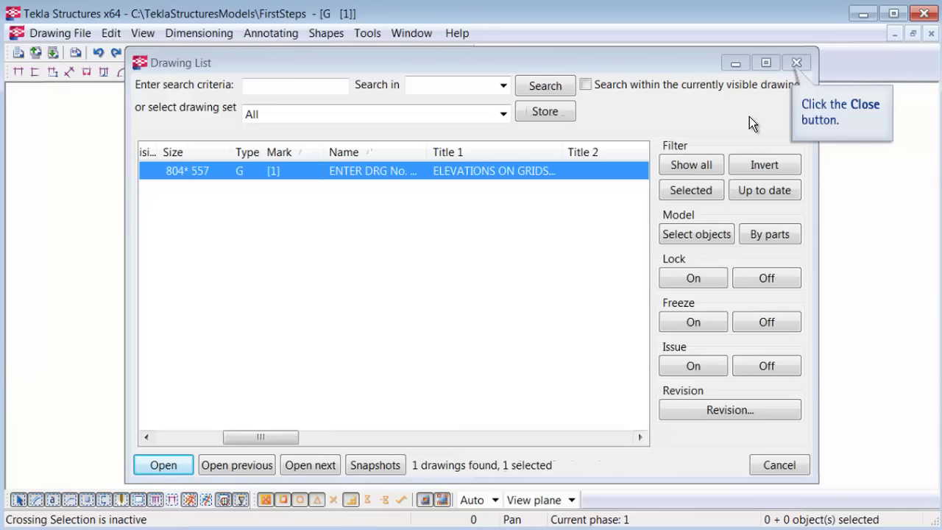
{"action": "left_click", "coordinate": [796, 62]}
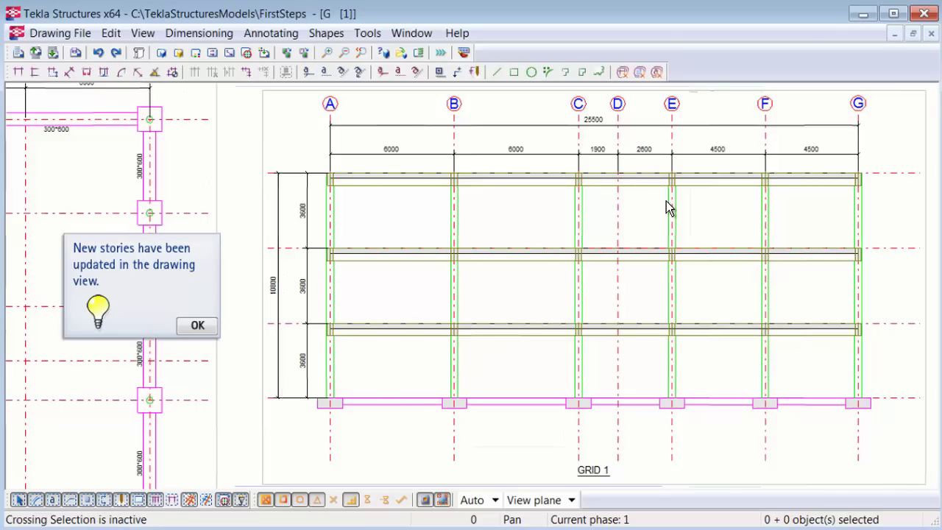
{"action": "left_click", "coordinate": [198, 327]}
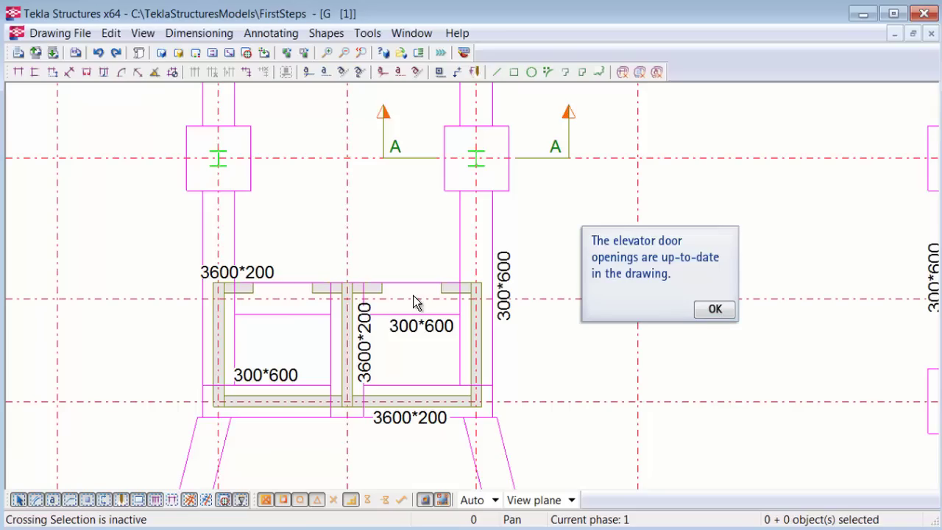
{"action": "left_click", "coordinate": [699, 312]}
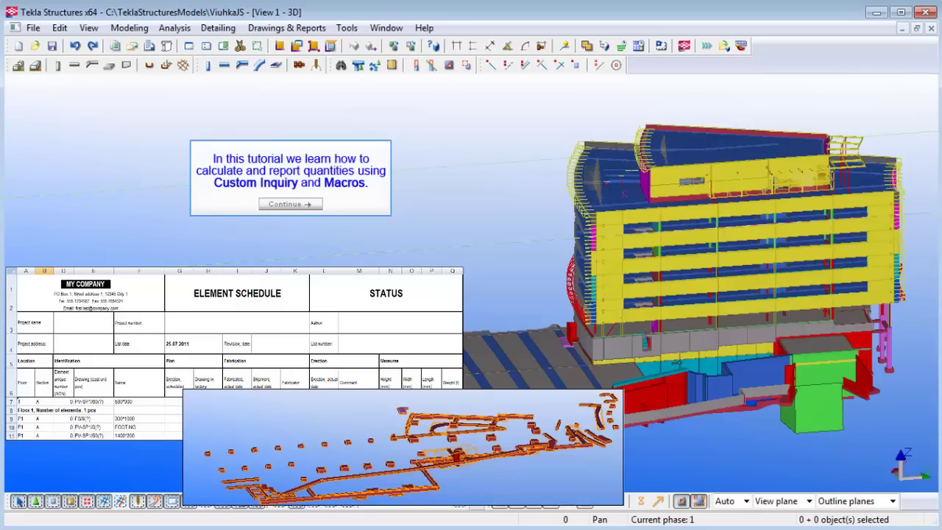
Step: Change the object representation in the ViuhkaJS model's 3D view to show only selected objects
{"action": "left_click", "coordinate": [291, 204]}
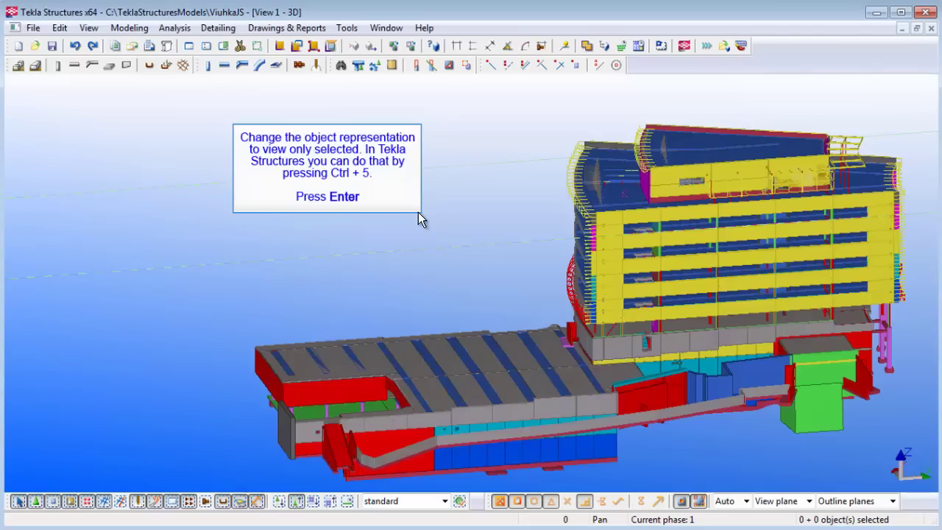
{"action": "key", "text": "Return"}
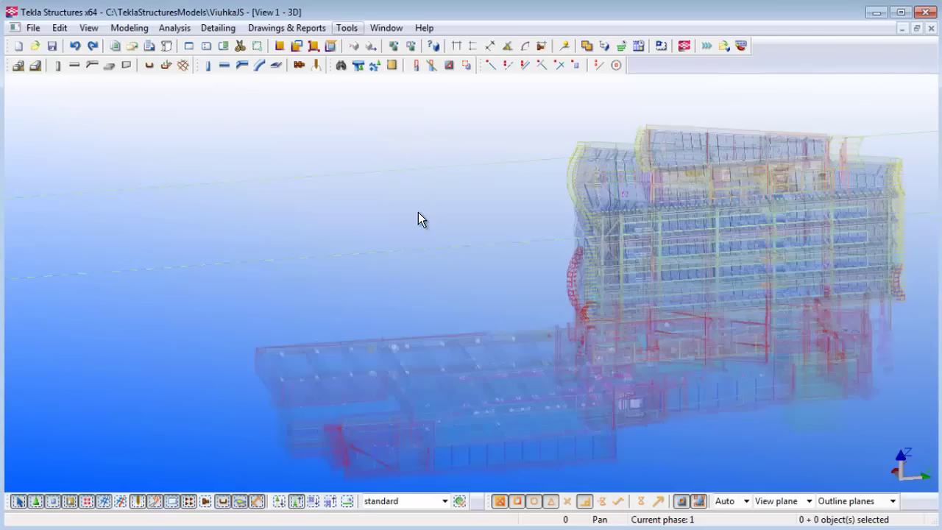
Step: Inquire the combined length, area and weight of the two wall panels at the low building's outer corner with Custom Inquiry
{"action": "left_click", "coordinate": [345, 28]}
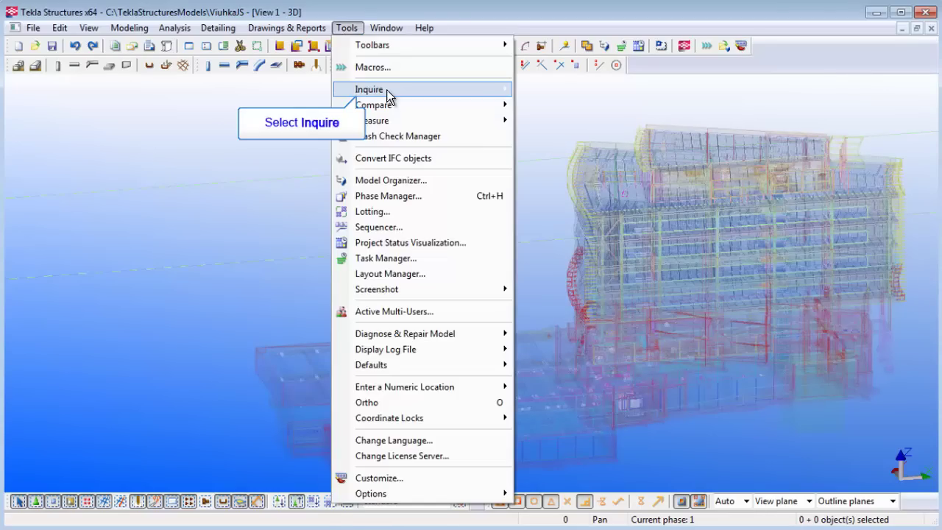
{"action": "left_click", "coordinate": [471, 97]}
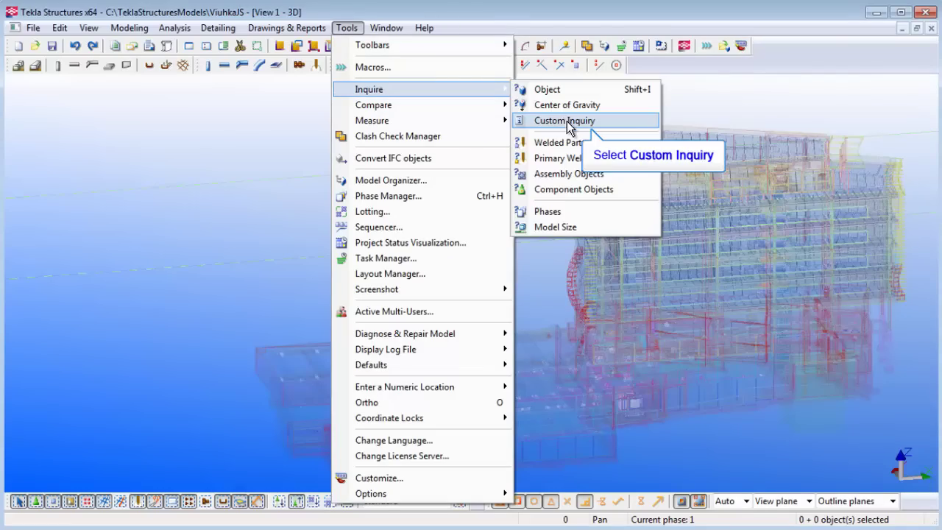
{"action": "left_click", "coordinate": [565, 121]}
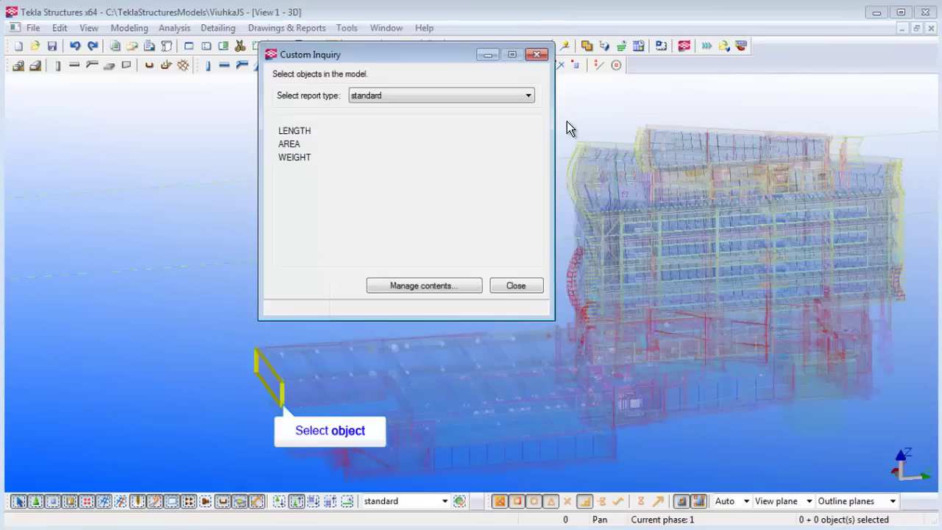
{"action": "left_click", "coordinate": [280, 386]}
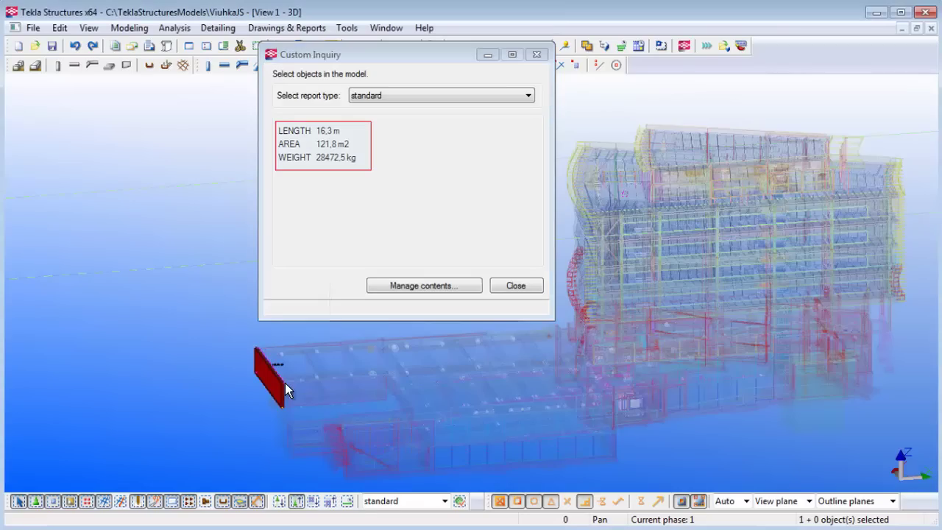
{"action": "left_click", "coordinate": [363, 378], "text": "ctrl"}
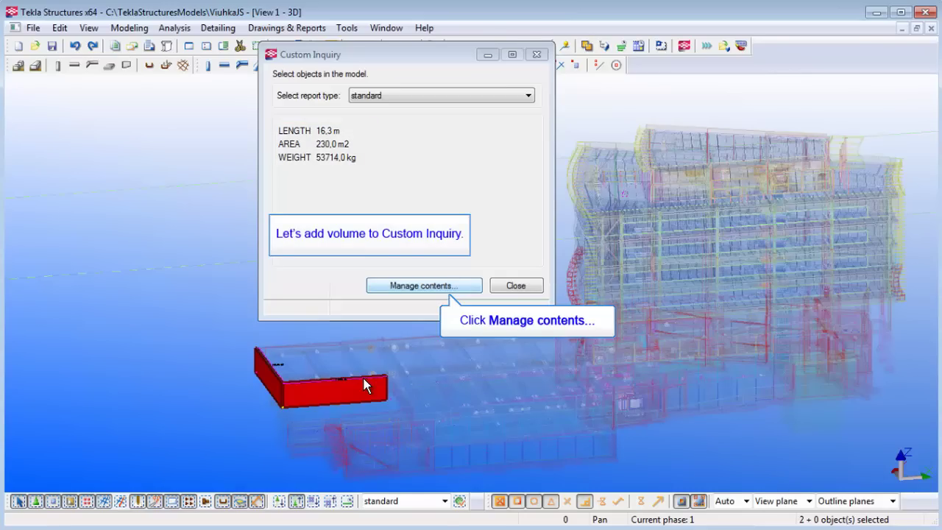
Step: Add the VOLUME attribute with the SUM formula to the contents of the standard Custom Inquiry report
{"action": "left_click", "coordinate": [422, 284]}
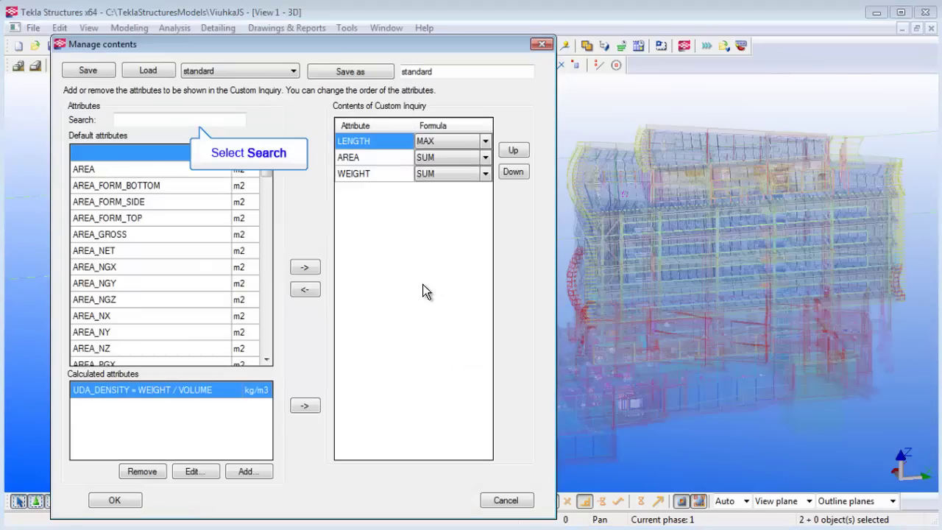
{"action": "left_click", "coordinate": [209, 120]}
{"action": "type", "text": "vol"}
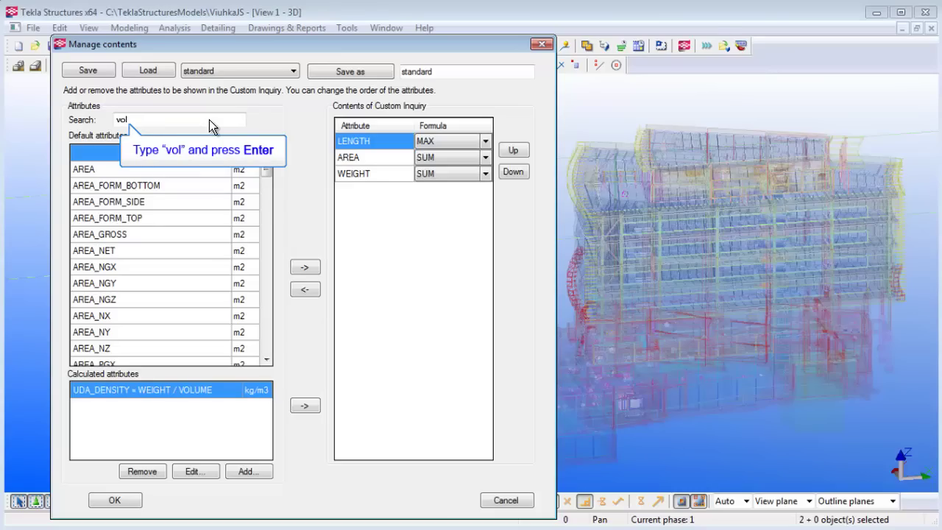
{"action": "key", "text": "Return"}
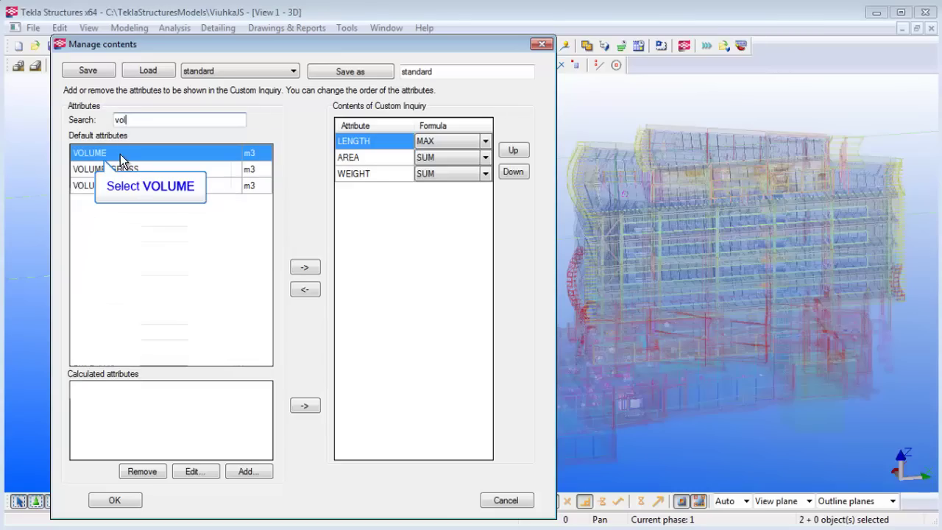
{"action": "left_click", "coordinate": [120, 154]}
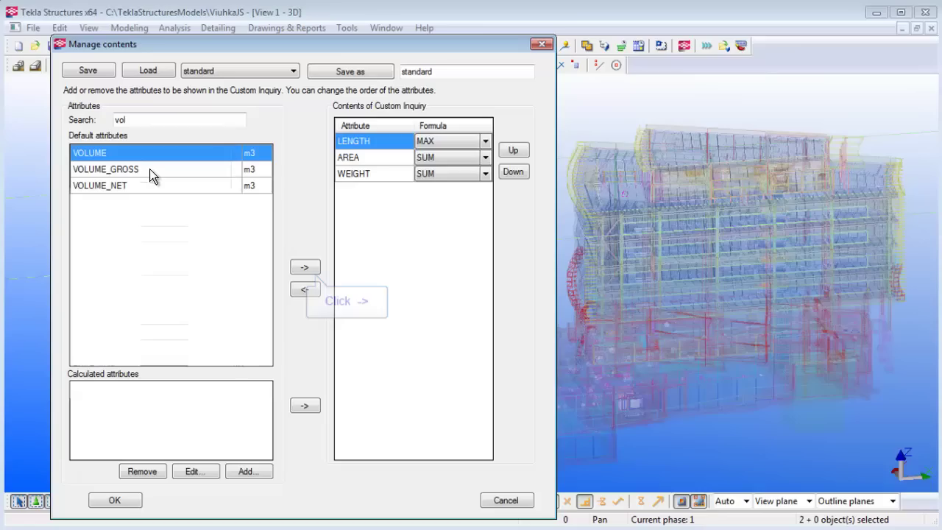
{"action": "left_click", "coordinate": [305, 268]}
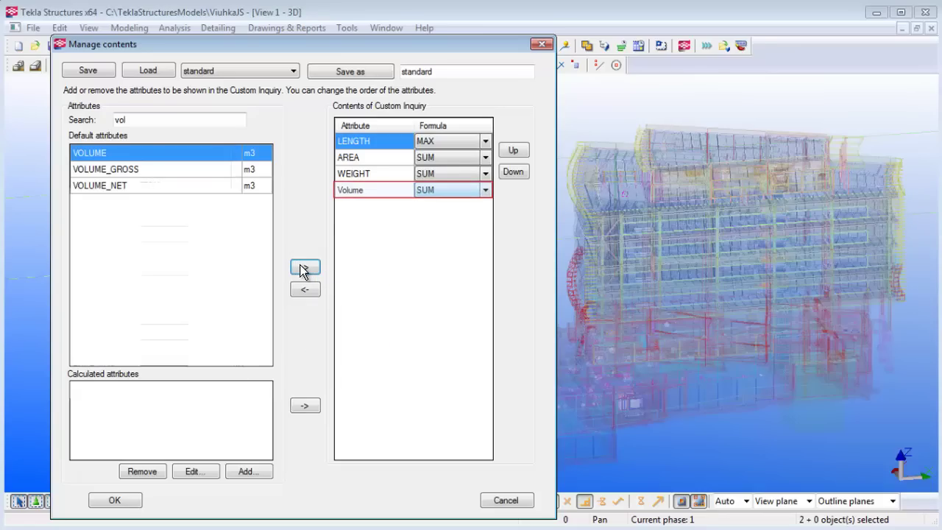
{"action": "left_click", "coordinate": [485, 191]}
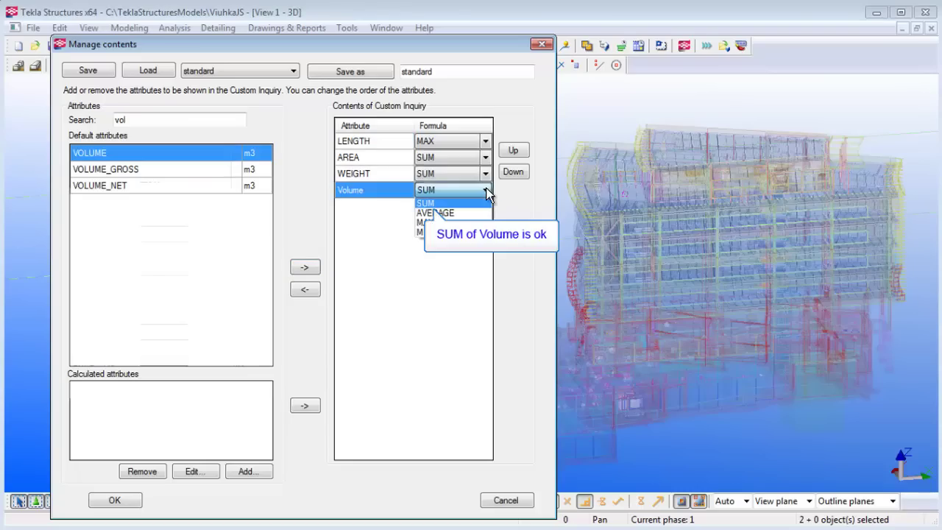
{"action": "left_click", "coordinate": [432, 203]}
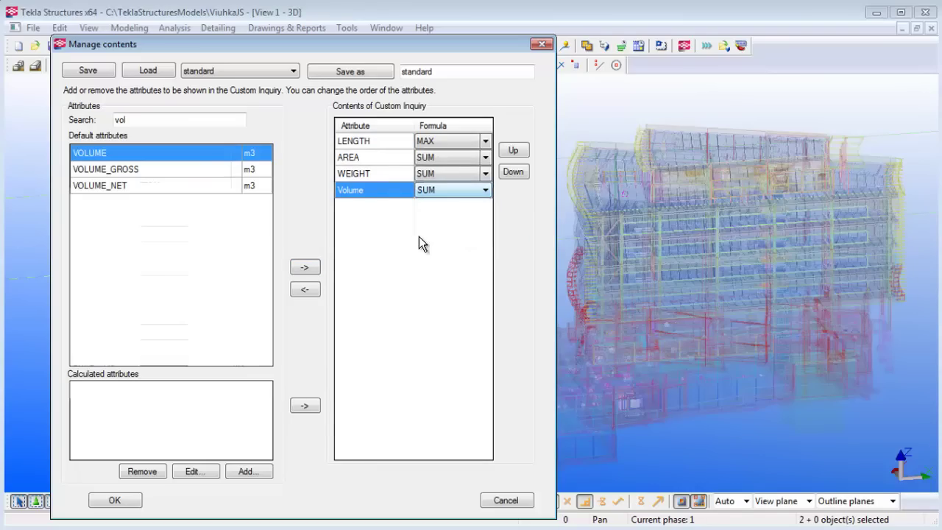
{"action": "left_click", "coordinate": [115, 501]}
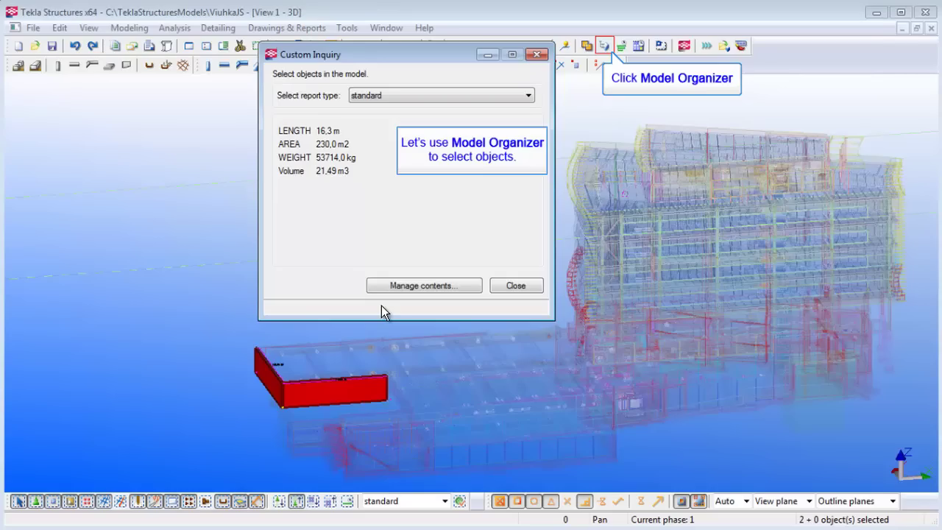
Step: Select the structural concrete FOOTING category in Model Organizer and show only those footings in the 3D view, fully hiding everything else
{"action": "left_click", "coordinate": [605, 45]}
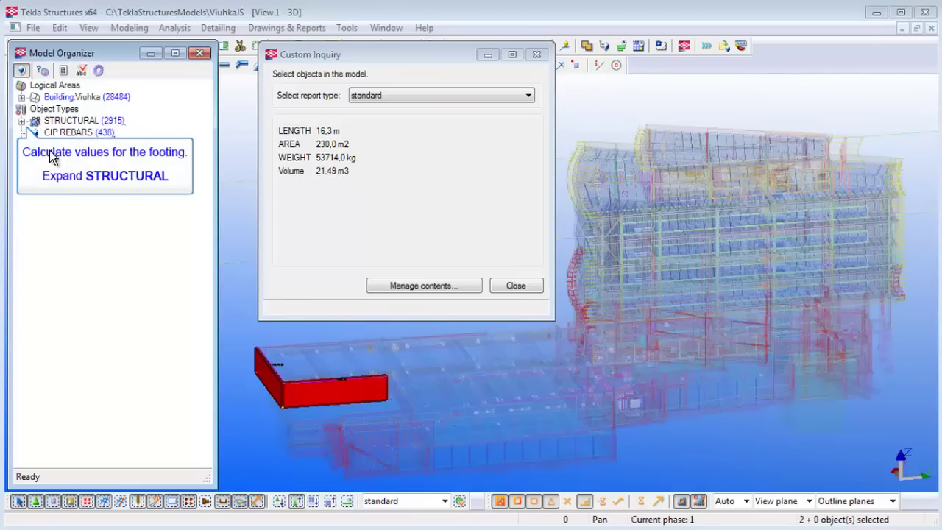
{"action": "left_click", "coordinate": [21, 122]}
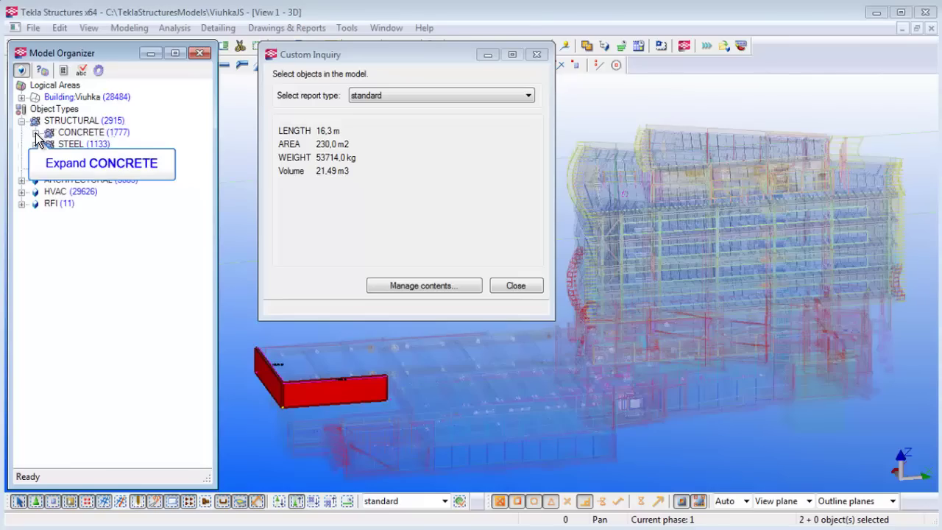
{"action": "left_click", "coordinate": [35, 132]}
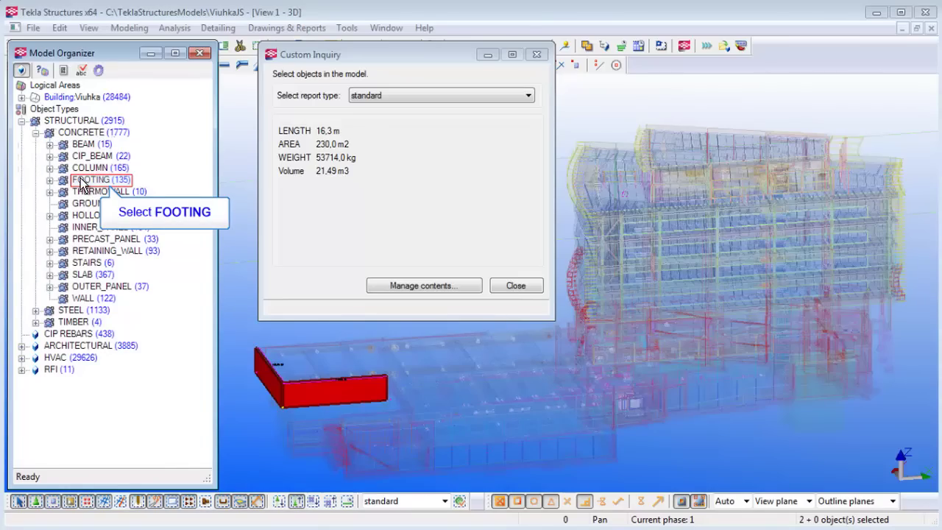
{"action": "left_click", "coordinate": [82, 184]}
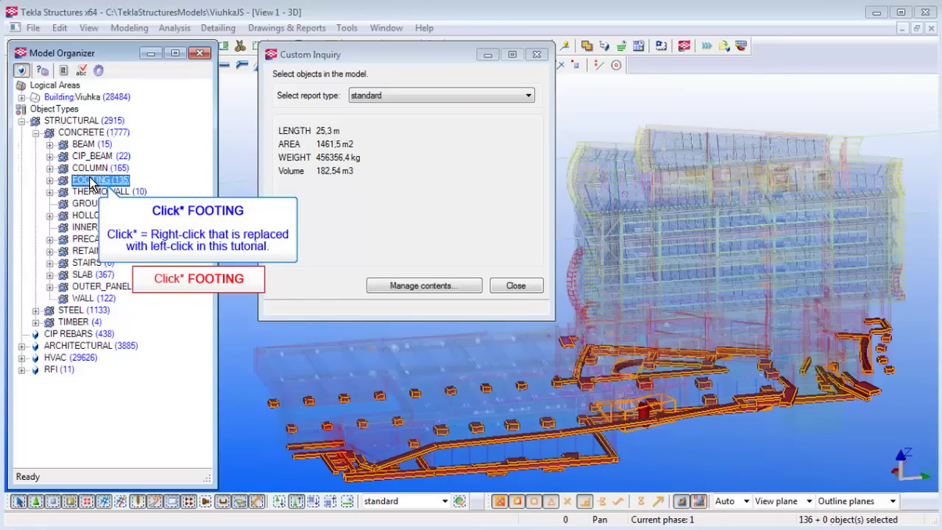
{"action": "left_click", "coordinate": [91, 183]}
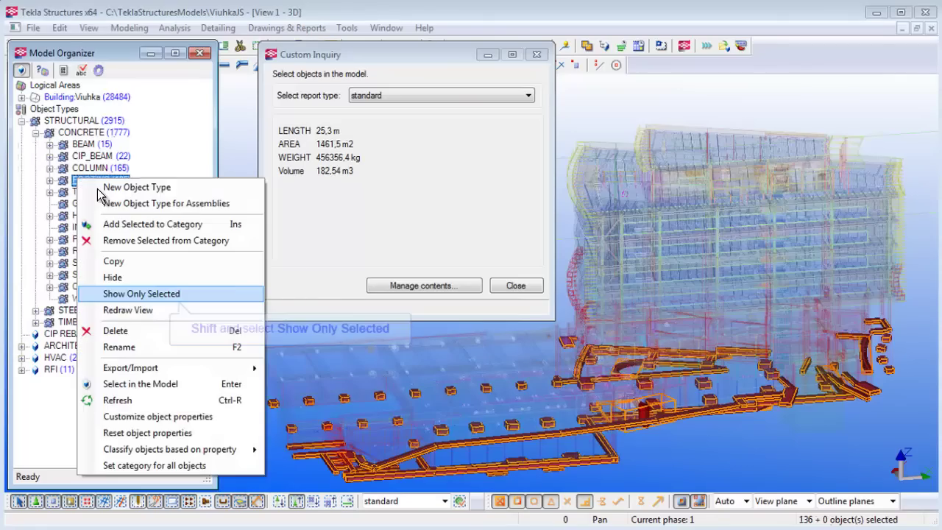
{"action": "left_click", "coordinate": [142, 294], "text": "shift"}
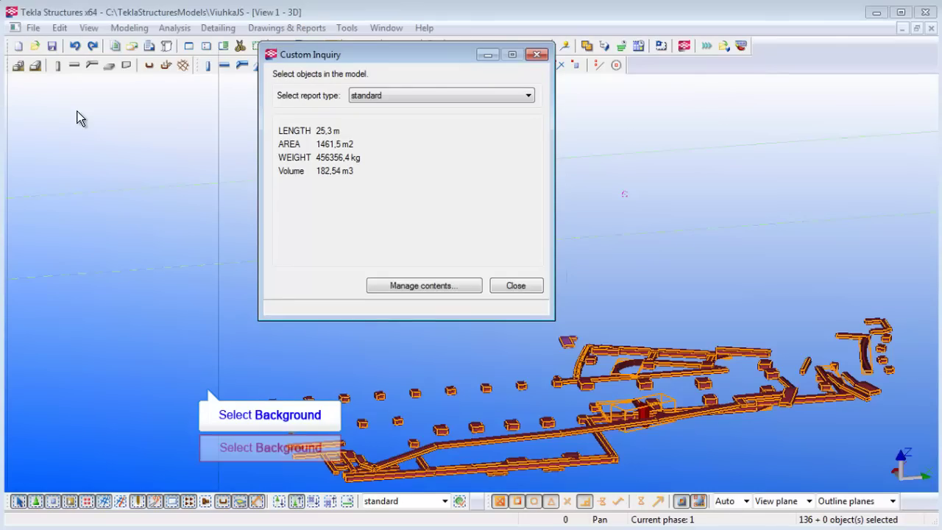
Step: Replace the selection with ten adjacent pad footings for a 6.0 m³ concrete inquiry, and view the available Custom Inquiry report types
{"action": "left_click", "coordinate": [173, 407]}
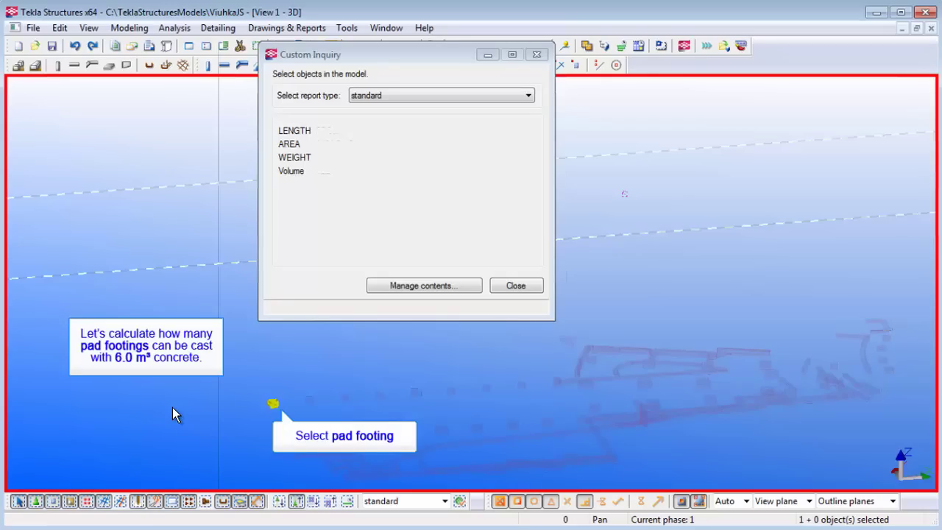
{"action": "left_click", "coordinate": [274, 404]}
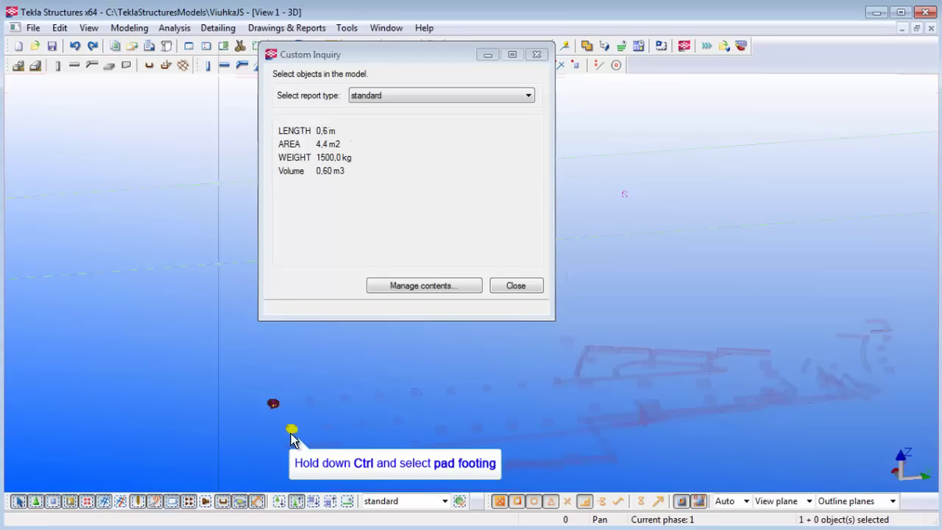
{"action": "left_click", "coordinate": [292, 430], "text": "ctrl"}
{"action": "left_click", "coordinate": [309, 401], "text": "ctrl"}
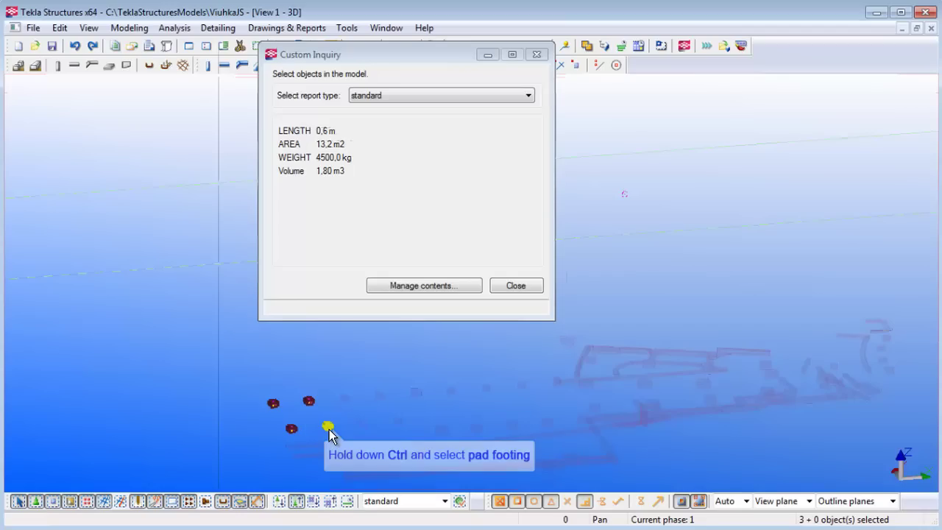
{"action": "left_click", "coordinate": [344, 398], "text": "ctrl"}
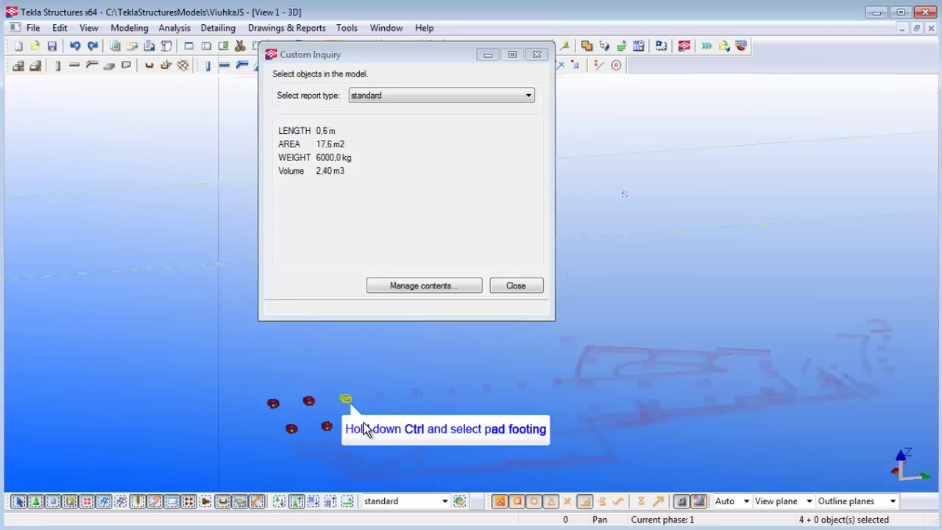
{"action": "left_click", "coordinate": [344, 399], "text": "ctrl"}
{"action": "left_click", "coordinate": [361, 423], "text": "ctrl"}
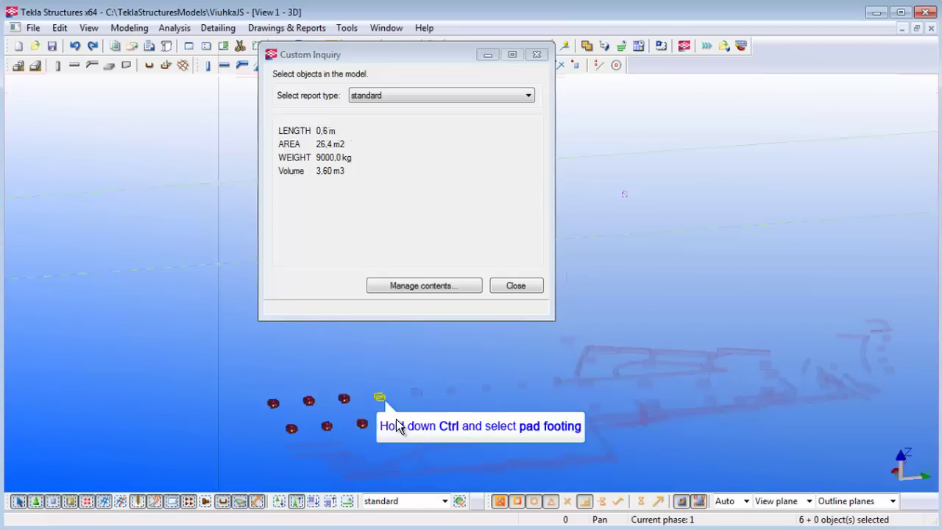
{"action": "left_click", "coordinate": [379, 397], "text": "ctrl"}
{"action": "left_click", "coordinate": [397, 421], "text": "ctrl"}
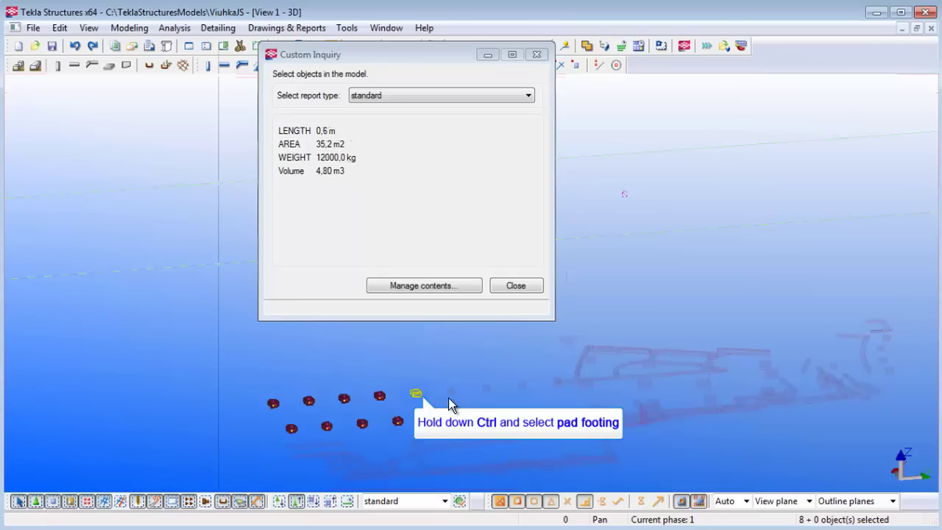
{"action": "left_click", "coordinate": [415, 393], "text": "ctrl"}
{"action": "left_click", "coordinate": [452, 392], "text": "ctrl"}
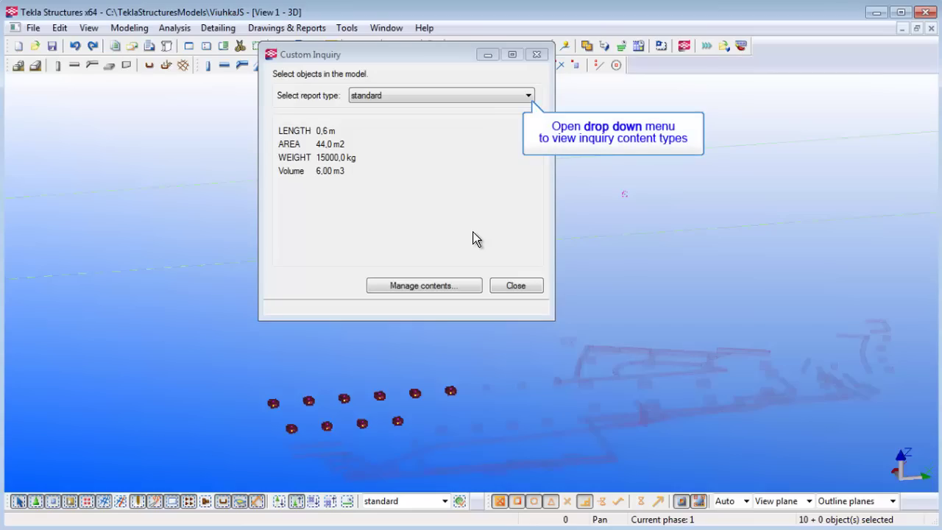
{"action": "left_click", "coordinate": [529, 96]}
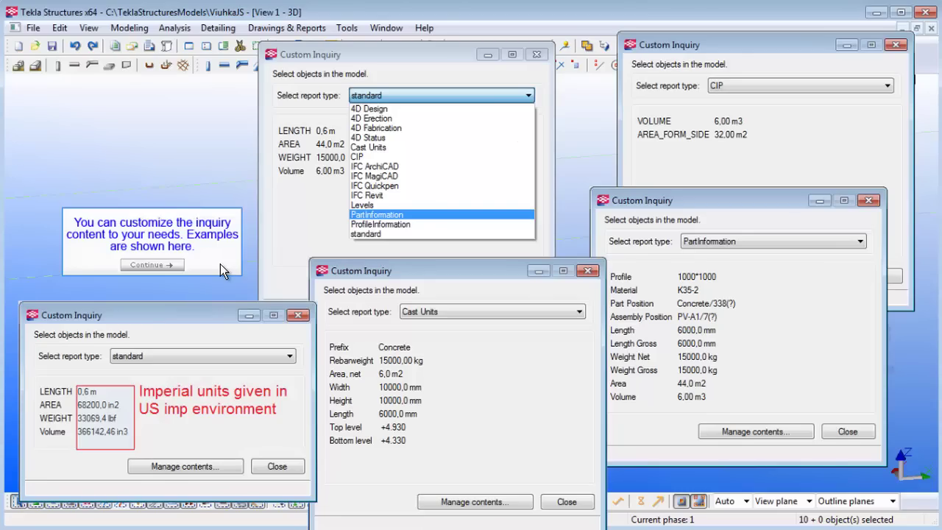
{"action": "left_click", "coordinate": [165, 263]}
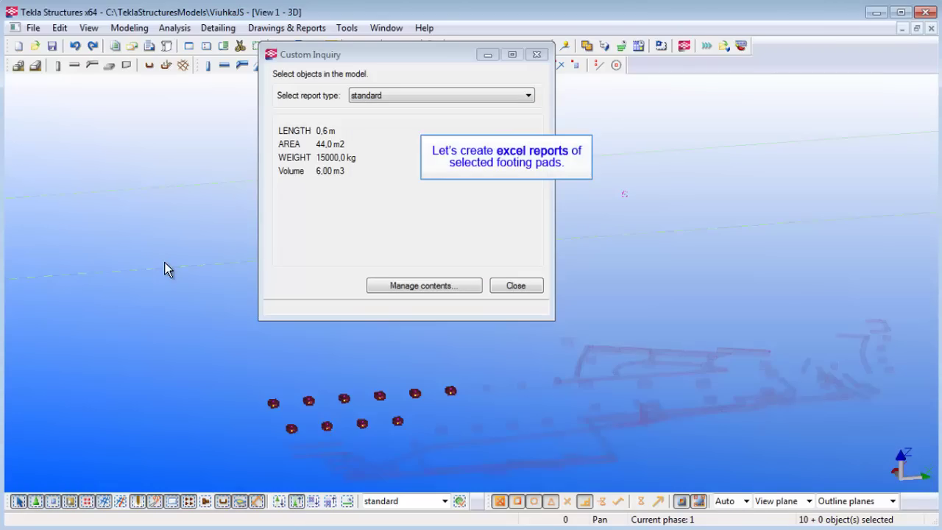
Step: Run the MultiReportGenerator macro to create the CU Element reinforcing bar list.Excel and CU Element schedule.Excel reports for the selected footings
{"action": "left_click", "coordinate": [711, 46]}
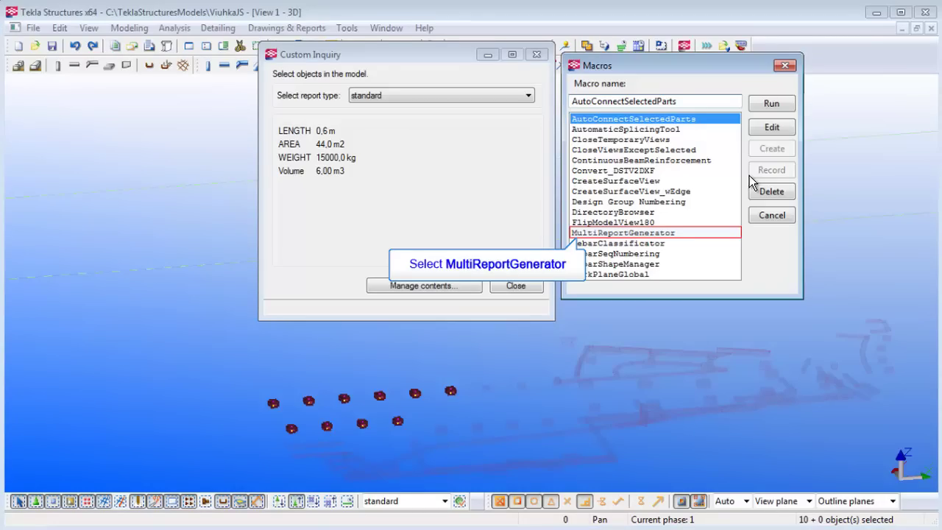
{"action": "left_click", "coordinate": [623, 232]}
{"action": "left_click", "coordinate": [771, 103]}
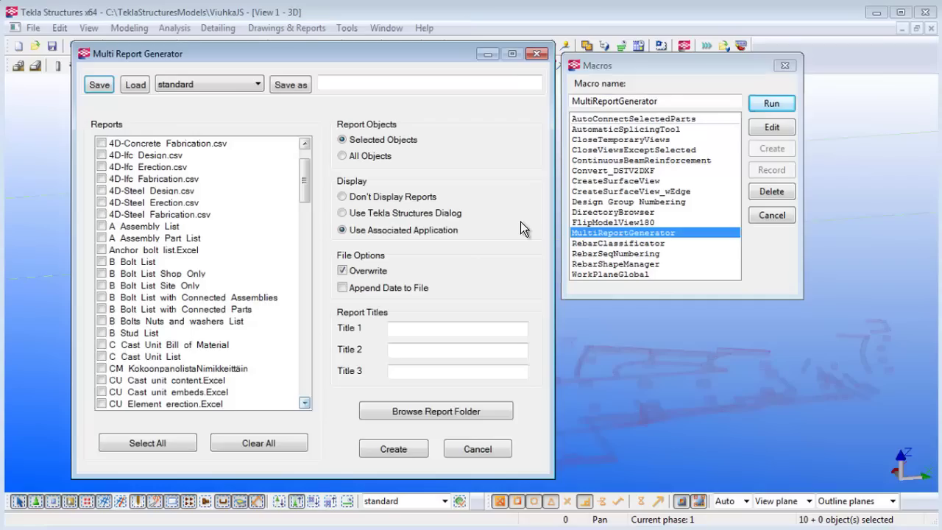
{"action": "left_click", "coordinate": [304, 403]}
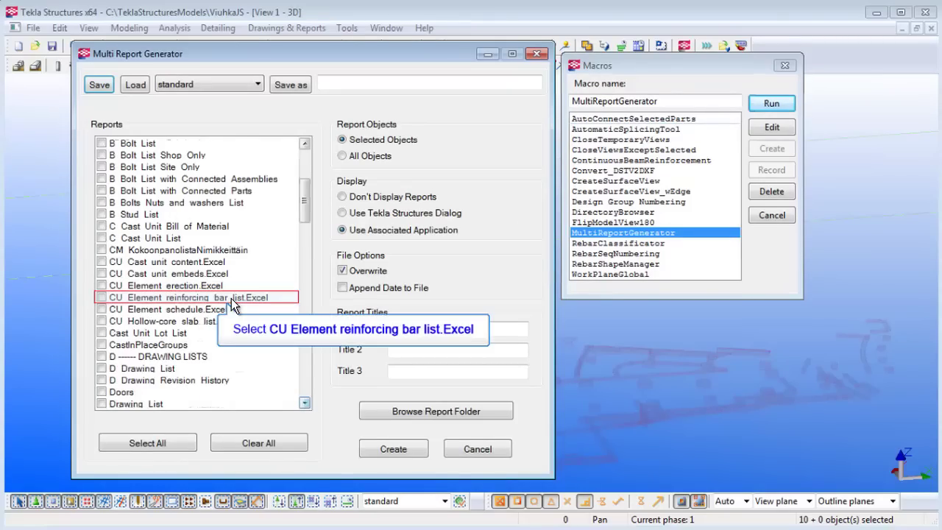
{"action": "left_click", "coordinate": [231, 298]}
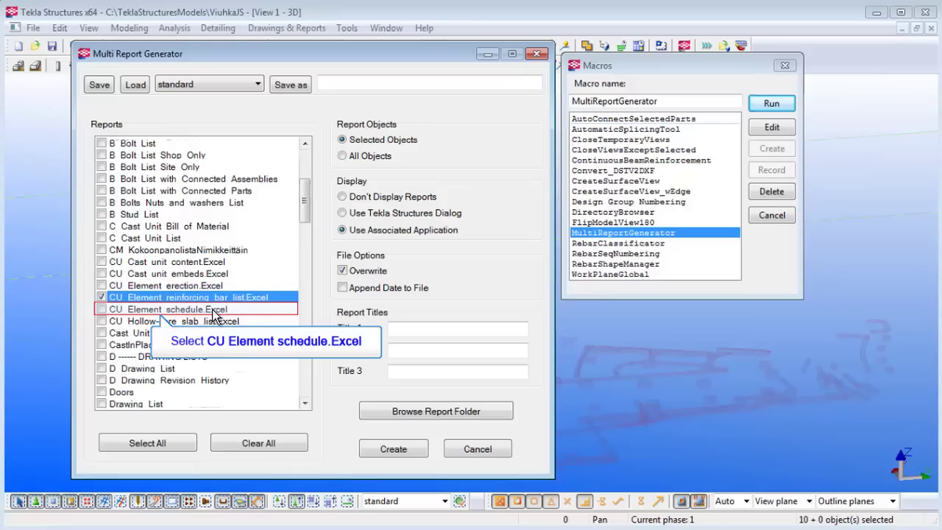
{"action": "left_click", "coordinate": [214, 309]}
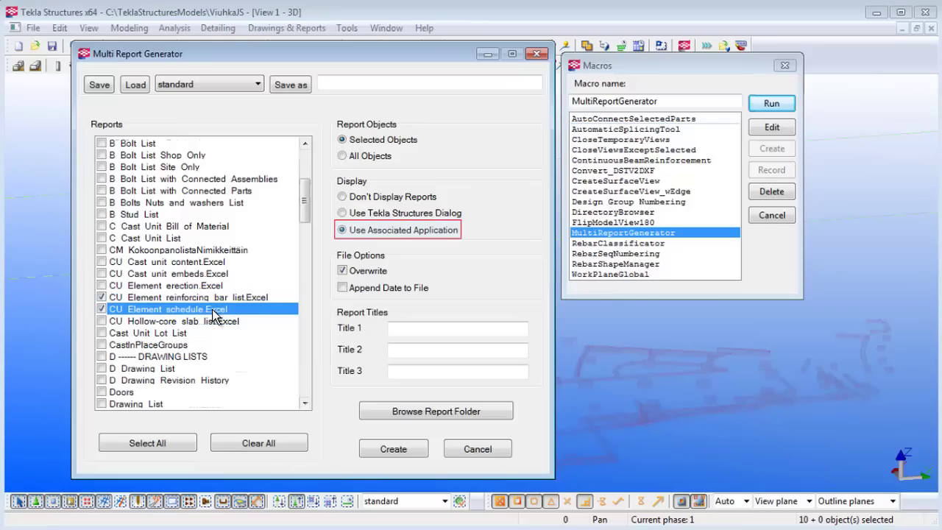
{"action": "left_click", "coordinate": [394, 449]}
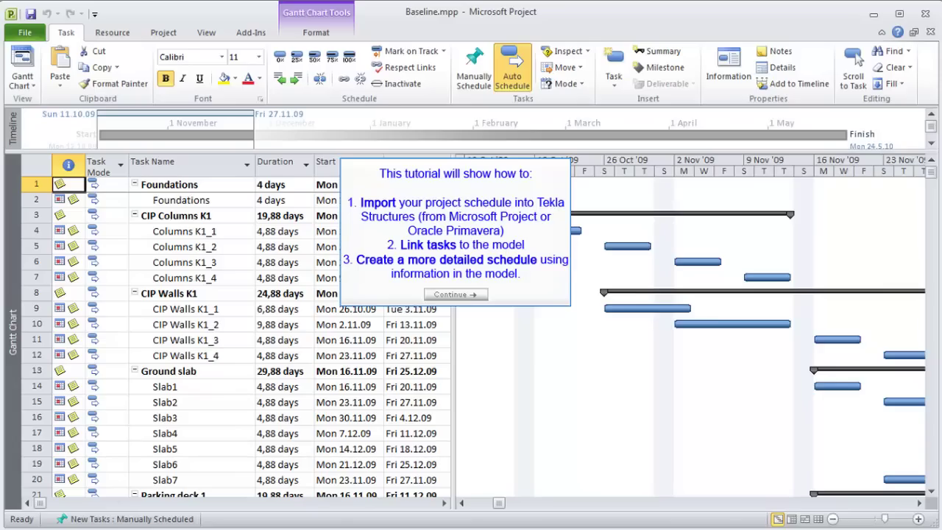
{"action": "left_click", "coordinate": [454, 294]}
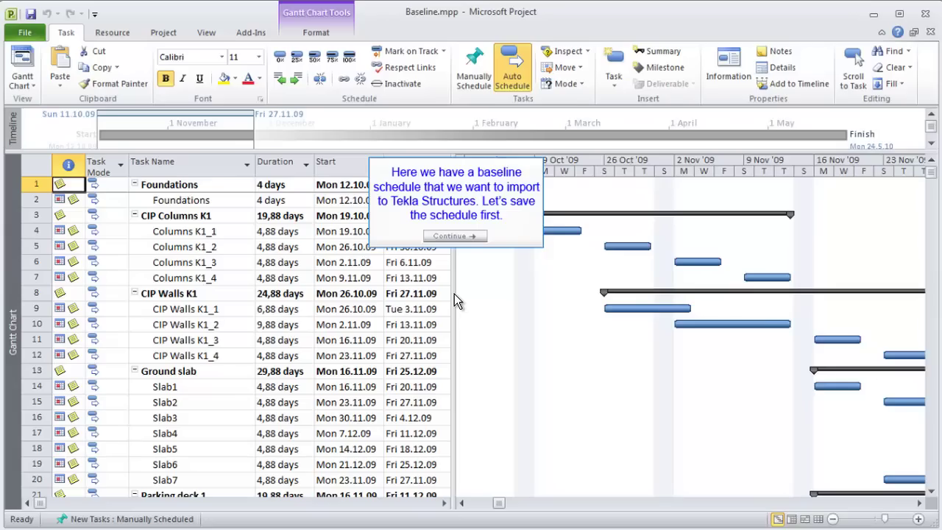
Step: Save the Baseline project schedule in XML format as Baseline.xml in the Microsoft Project folder
{"action": "left_click", "coordinate": [454, 236]}
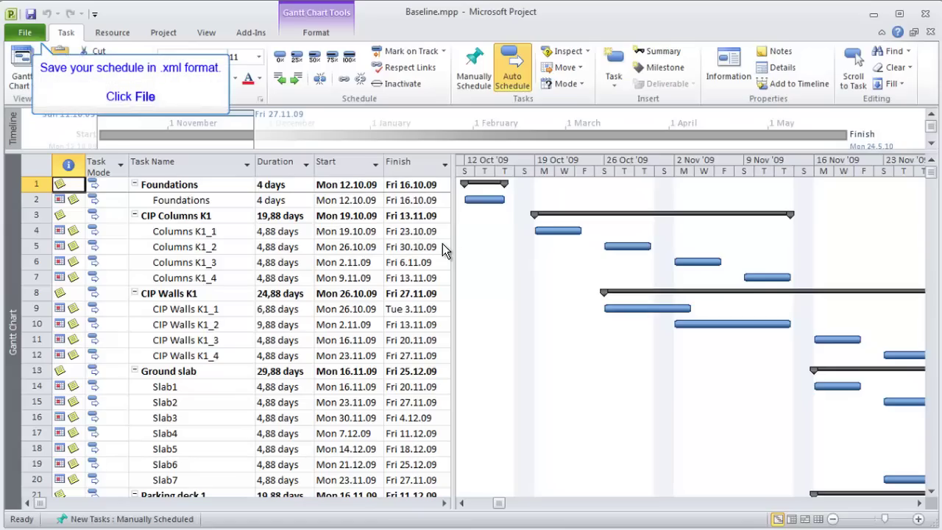
{"action": "left_click", "coordinate": [27, 34]}
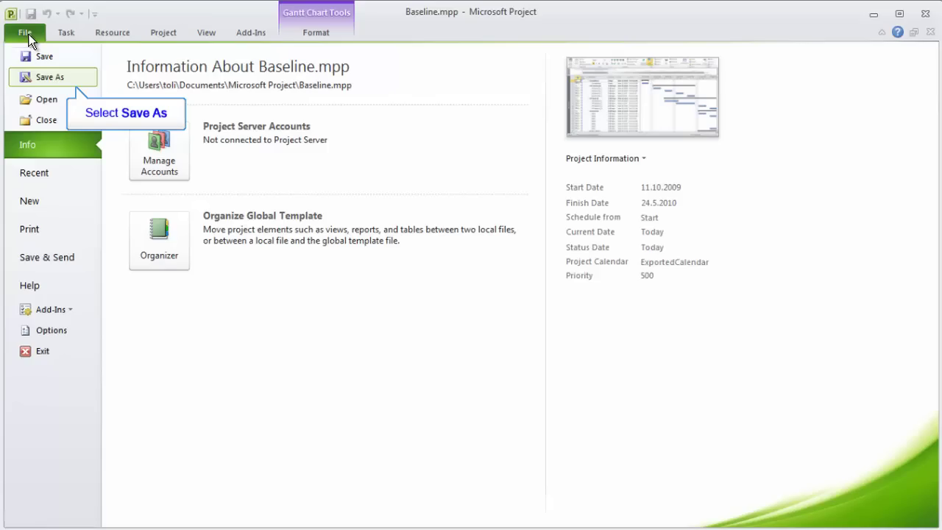
{"action": "left_click", "coordinate": [47, 77]}
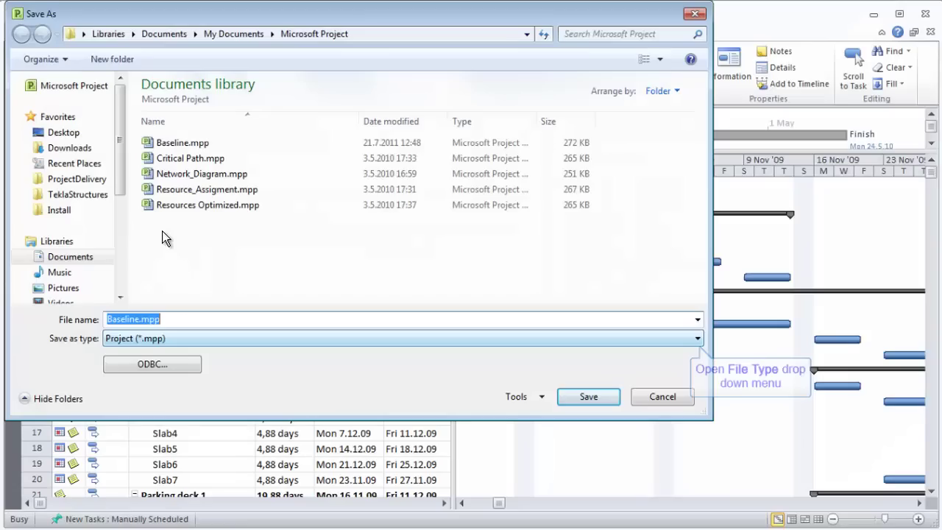
{"action": "left_click", "coordinate": [698, 340]}
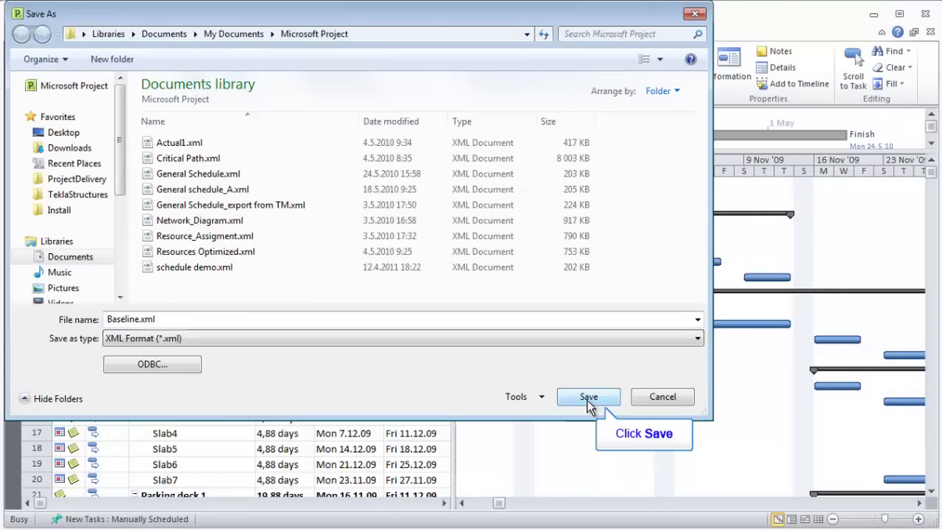
{"action": "left_click", "coordinate": [588, 396]}
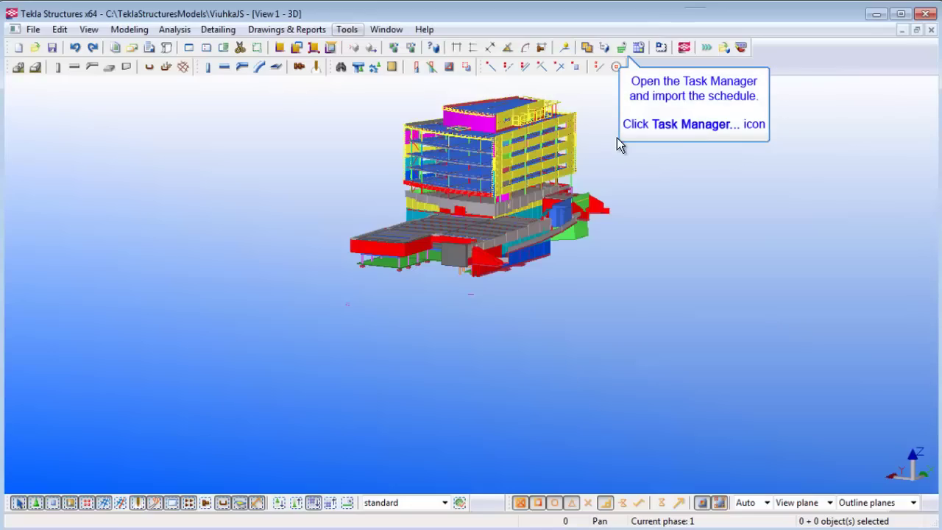
Step: In Tekla Structures Task Manager, import Baseline.xml into Scenario_Frame Schedule with its calendar, overriding existing tasks, and close the scenario list
{"action": "left_click", "coordinate": [622, 49]}
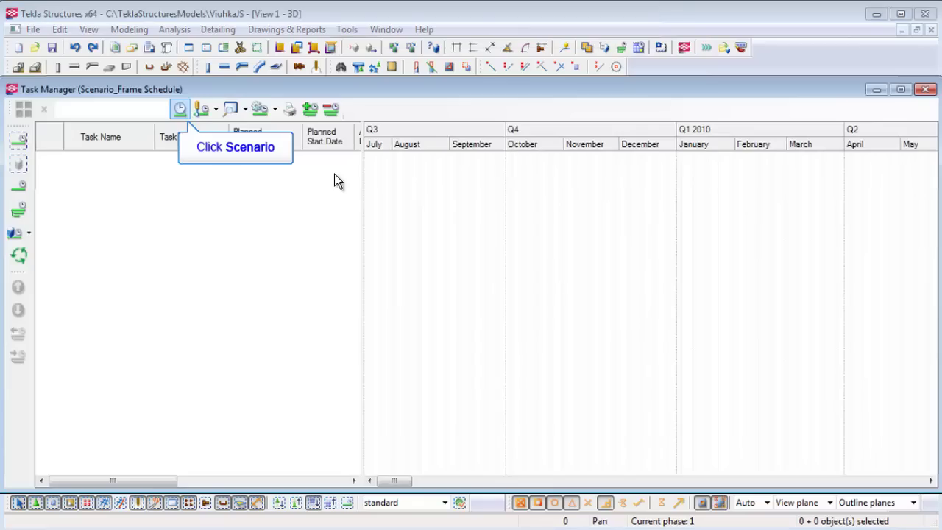
{"action": "left_click", "coordinate": [180, 109]}
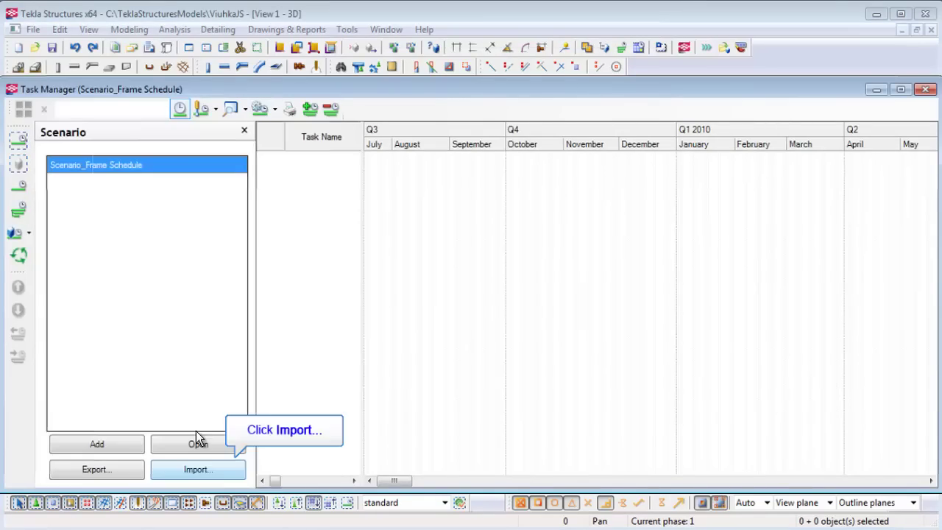
{"action": "left_click", "coordinate": [211, 471]}
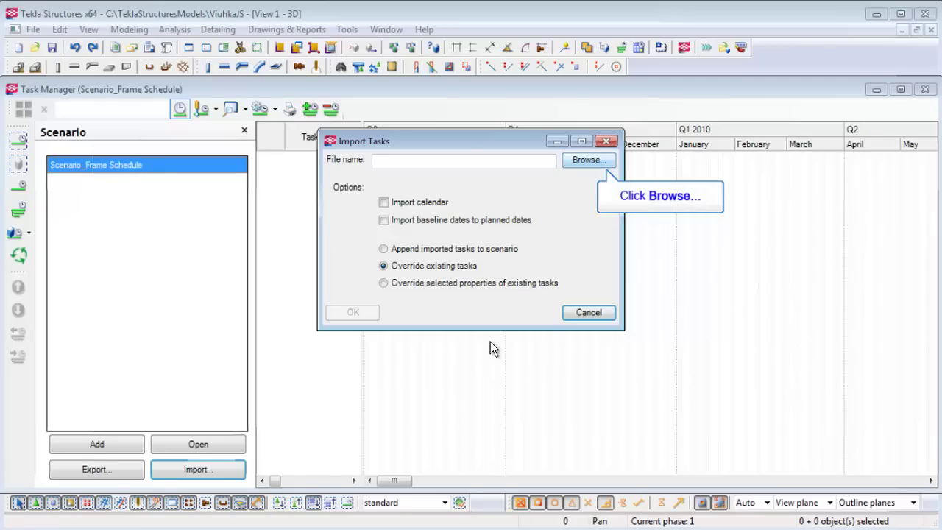
{"action": "left_click", "coordinate": [575, 162]}
{"action": "left_click", "coordinate": [485, 205]}
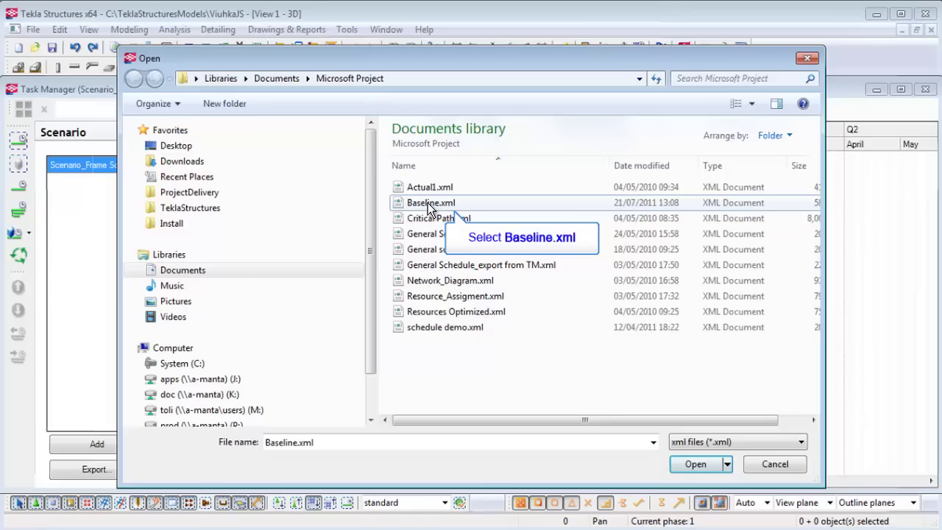
{"action": "left_click", "coordinate": [695, 464]}
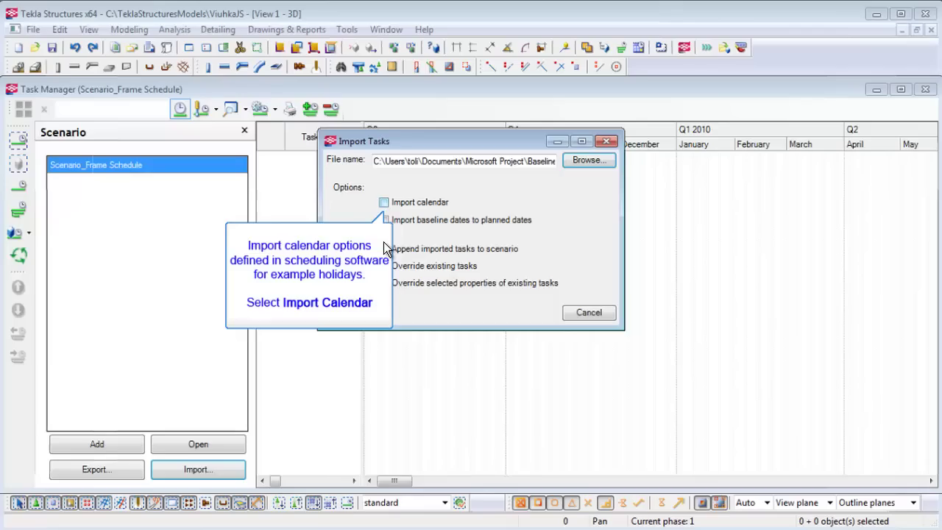
{"action": "left_click", "coordinate": [383, 202]}
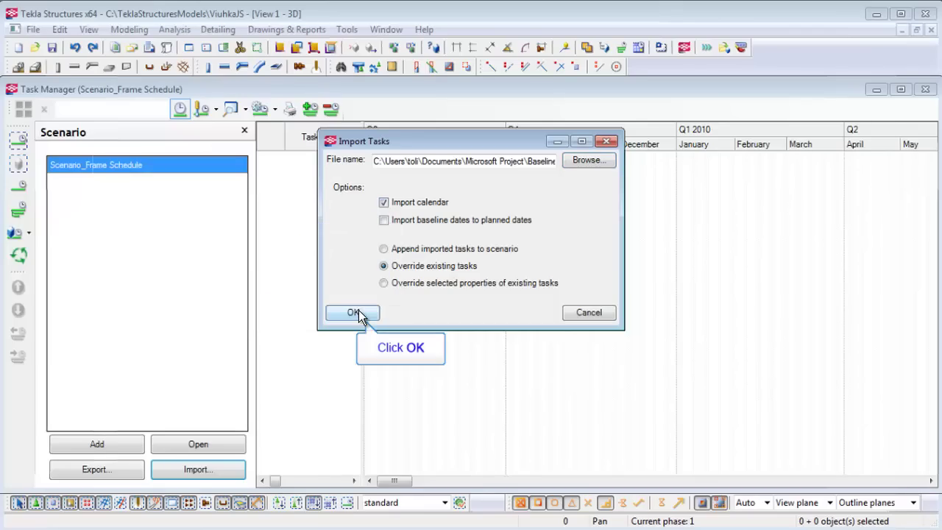
{"action": "left_click", "coordinate": [356, 313]}
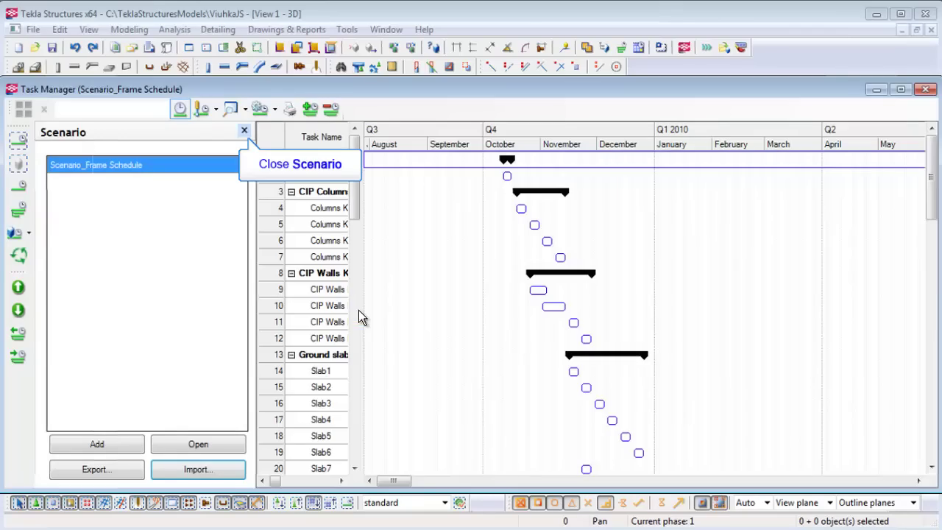
{"action": "left_click", "coordinate": [245, 131]}
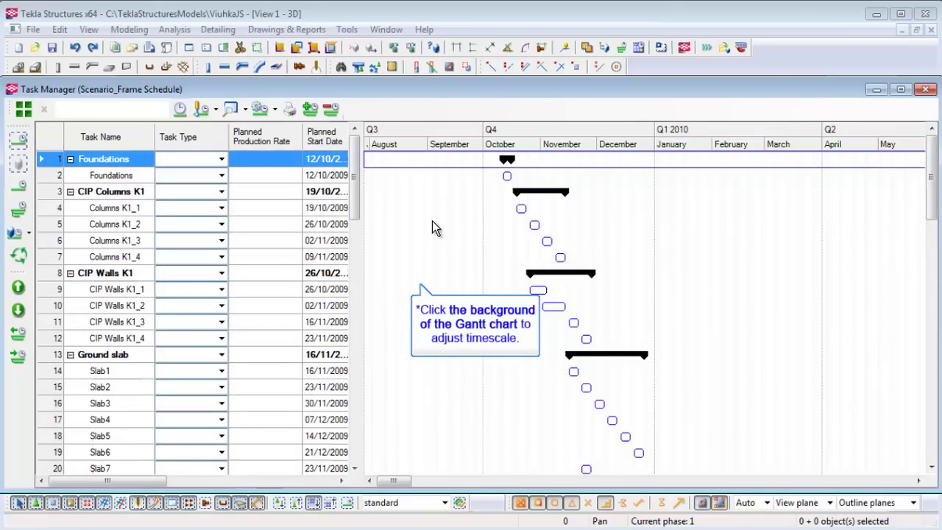
Step: Set the Gantt chart timescale to Weeks/Days and centre the chart on the Foundations subtask in row 2
{"action": "right_click", "coordinate": [420, 270]}
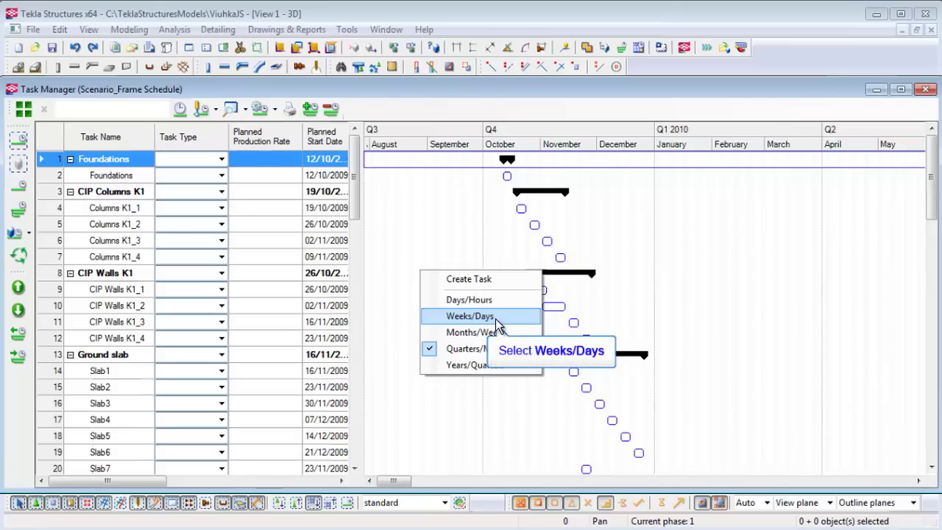
{"action": "left_click", "coordinate": [495, 317]}
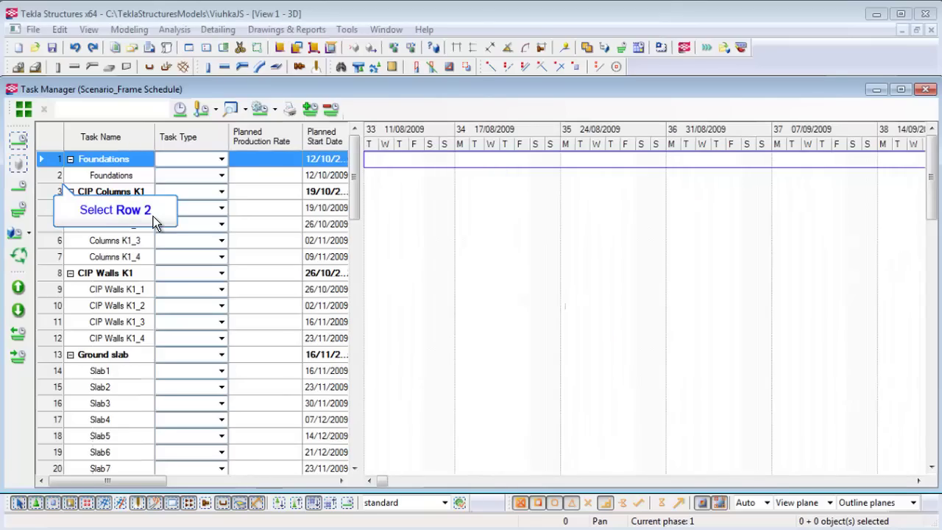
{"action": "left_click", "coordinate": [61, 175]}
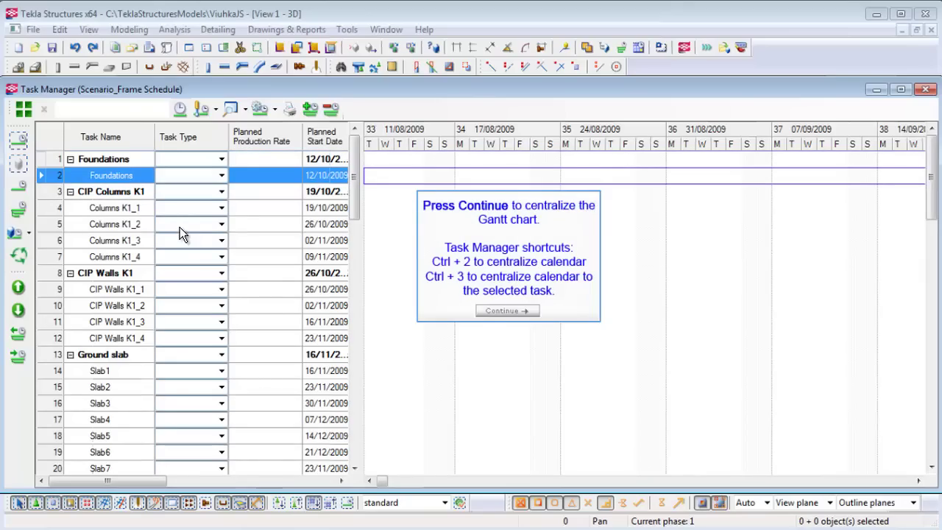
{"action": "left_click", "coordinate": [497, 311]}
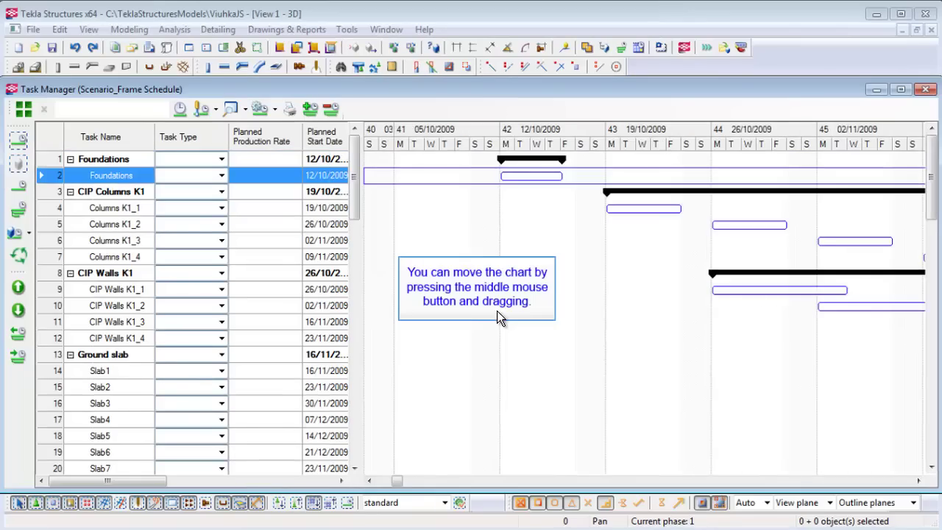
{"action": "middle_click_drag", "start_coordinate": [577, 342], "coordinate": [501, 342]}
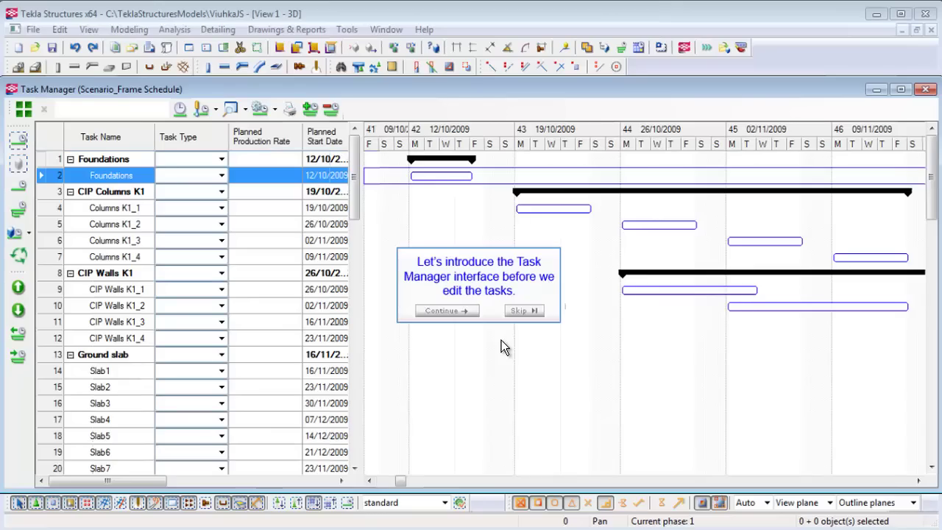
Step: Collapse all task hierarchies in the task list and expand them again
{"action": "left_click", "coordinate": [458, 313]}
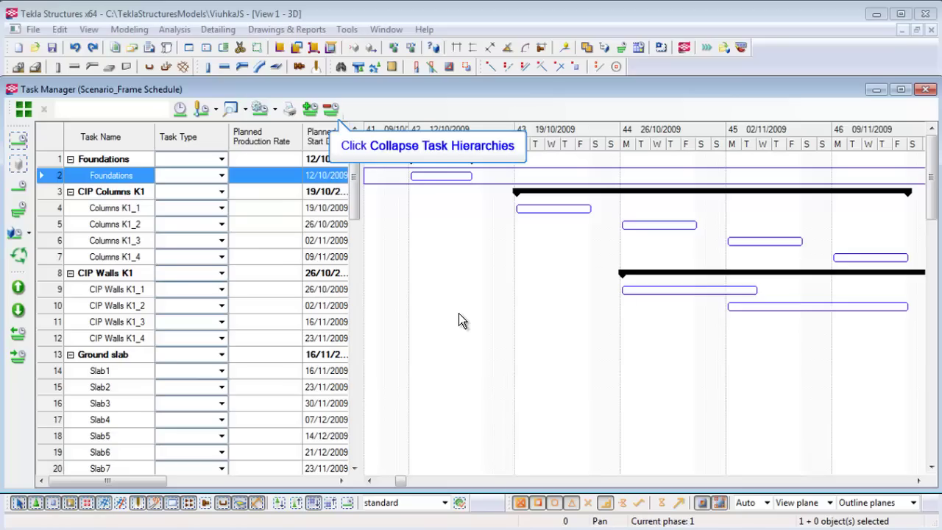
{"action": "left_click", "coordinate": [332, 109]}
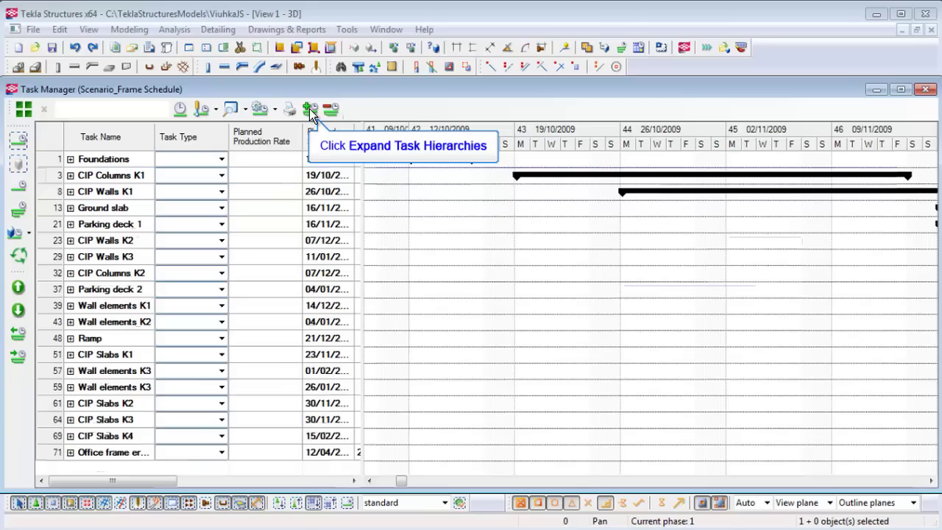
{"action": "left_click", "coordinate": [309, 108]}
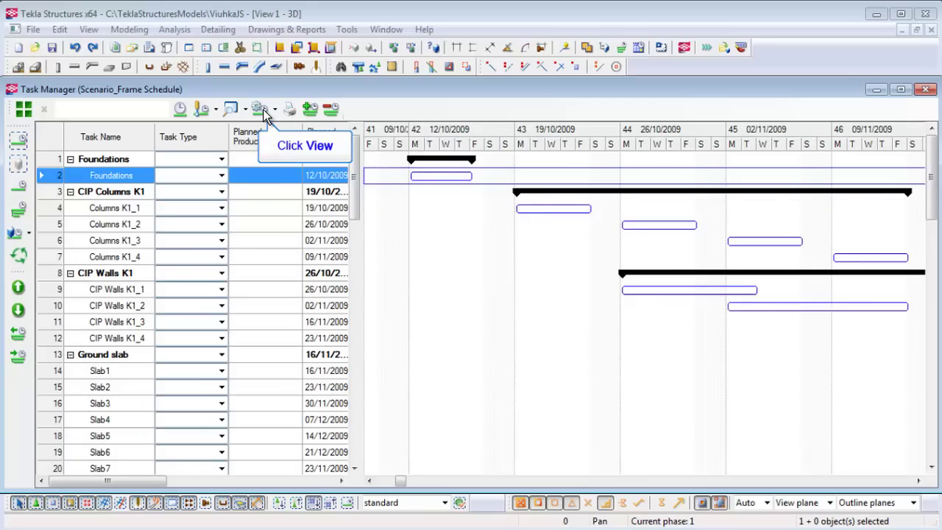
Step: View the Task Manager display options and set the Gantt chart timescale to Months/Weeks
{"action": "left_click", "coordinate": [265, 112]}
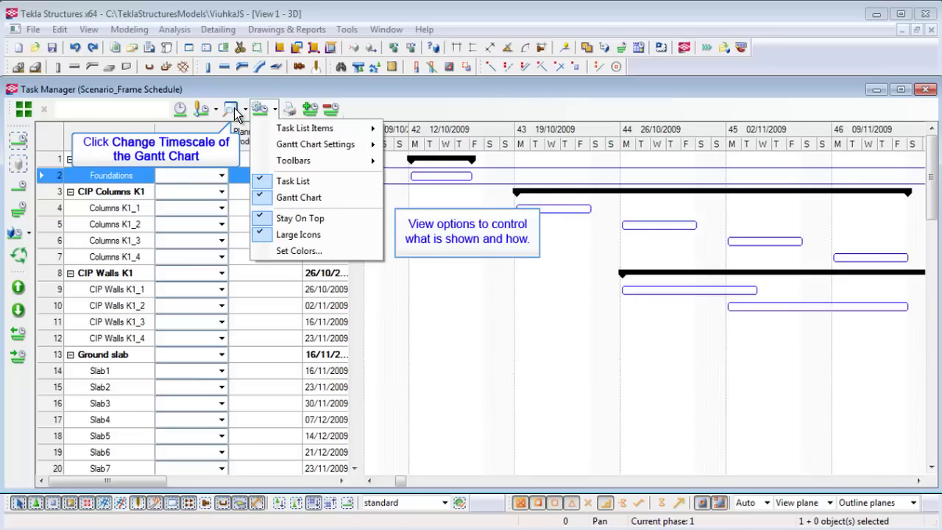
{"action": "left_click", "coordinate": [235, 114]}
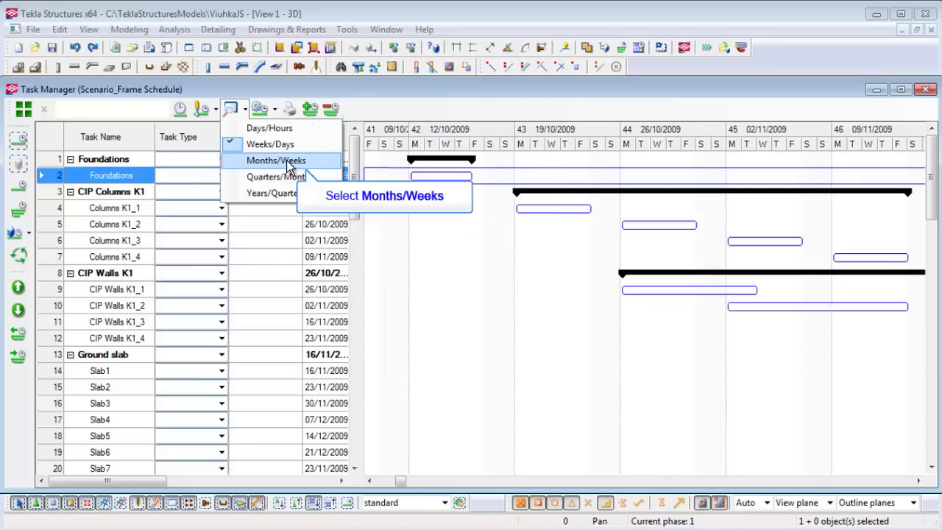
{"action": "left_click", "coordinate": [288, 163]}
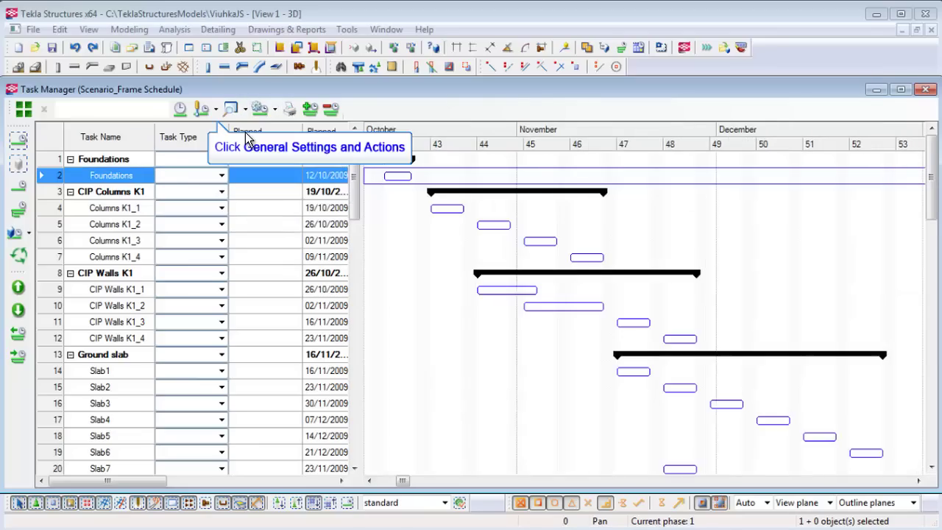
Step: View the available general settings and actions, and look at the scenario list
{"action": "left_click", "coordinate": [215, 110]}
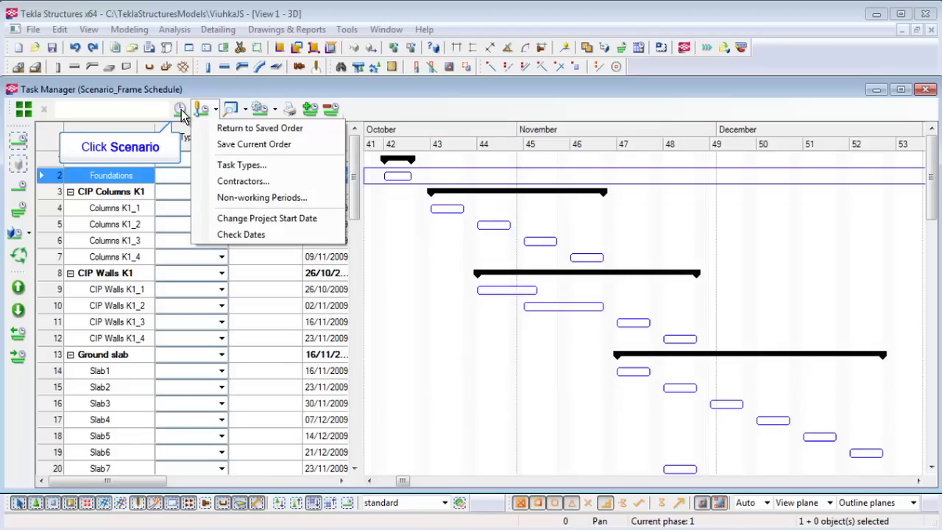
{"action": "left_click", "coordinate": [180, 111]}
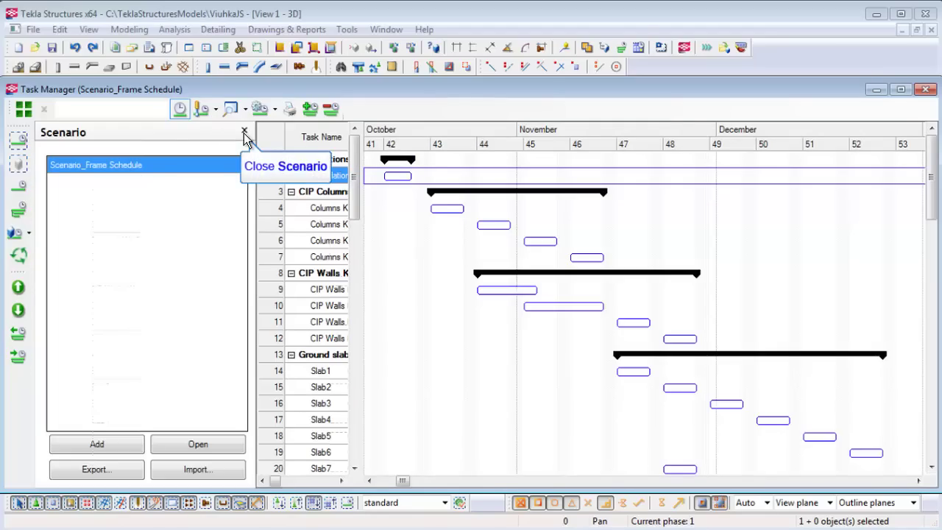
{"action": "left_click", "coordinate": [244, 130]}
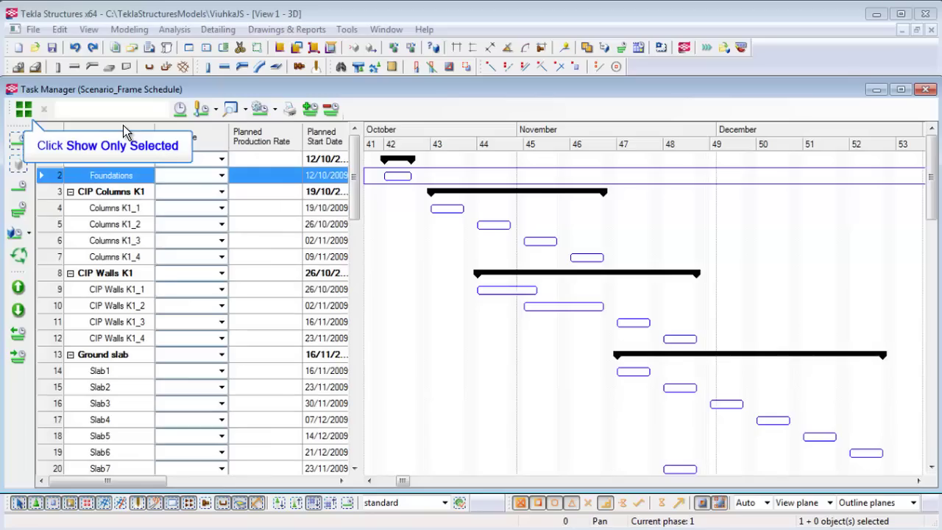
Step: Show only the selected Foundations subtask, restore the full task list, and view the options for filtering visible tasks
{"action": "left_click", "coordinate": [23, 110]}
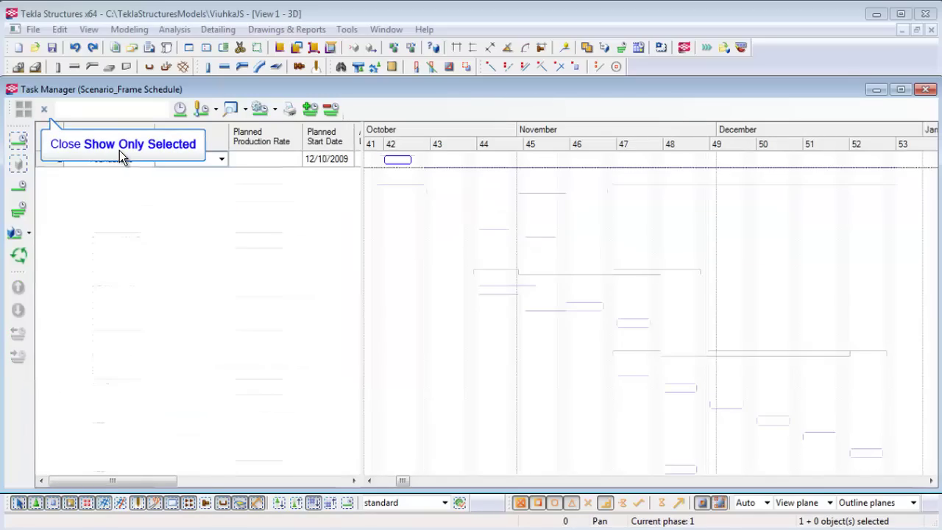
{"action": "left_click", "coordinate": [45, 109]}
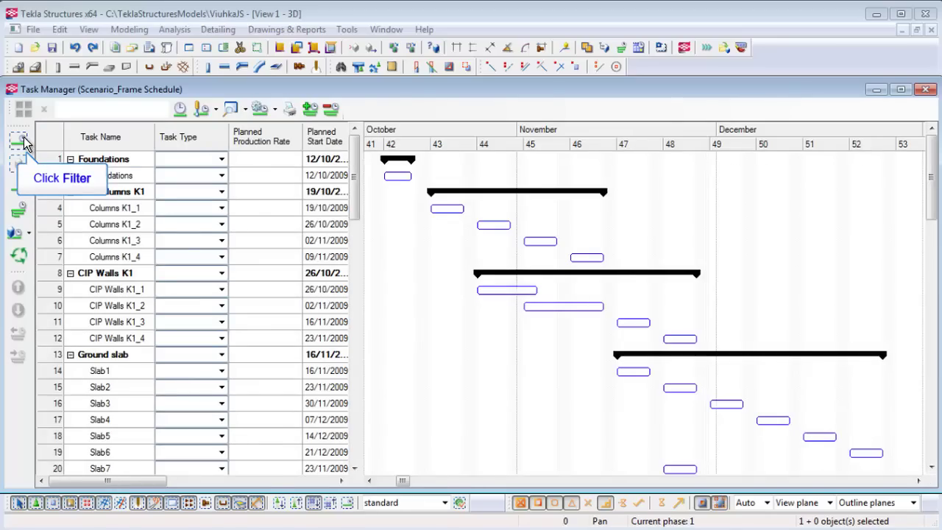
{"action": "left_click", "coordinate": [22, 140]}
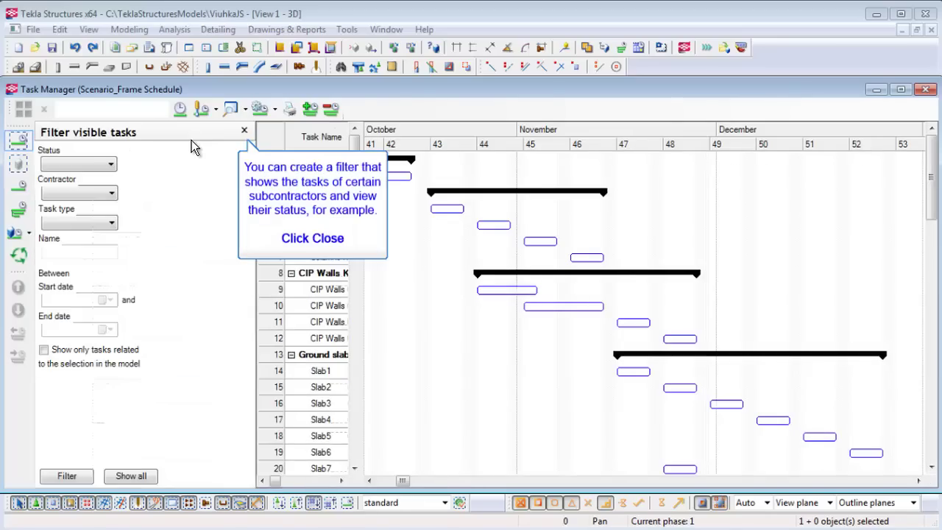
{"action": "left_click", "coordinate": [245, 132]}
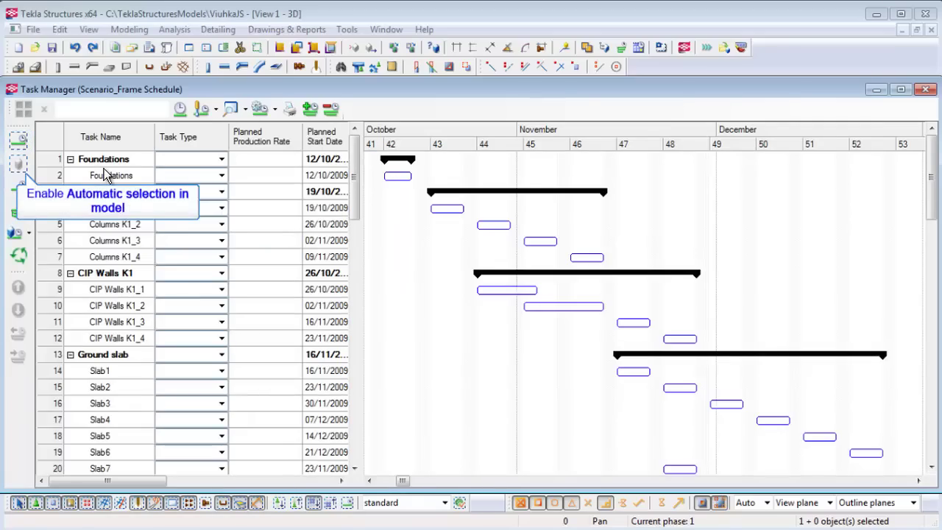
Step: Enable automatic selection in the model, and create a new task with a subtask directly after the Foundations group
{"action": "left_click", "coordinate": [21, 163]}
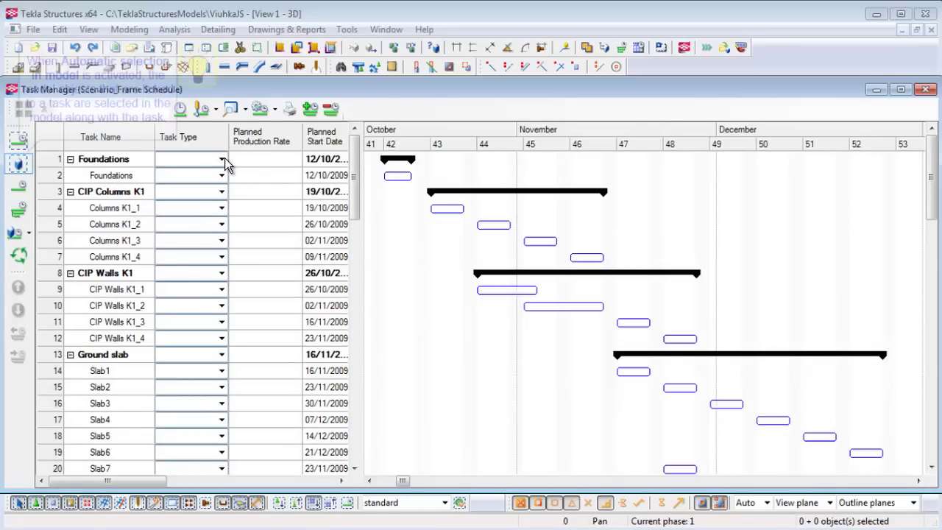
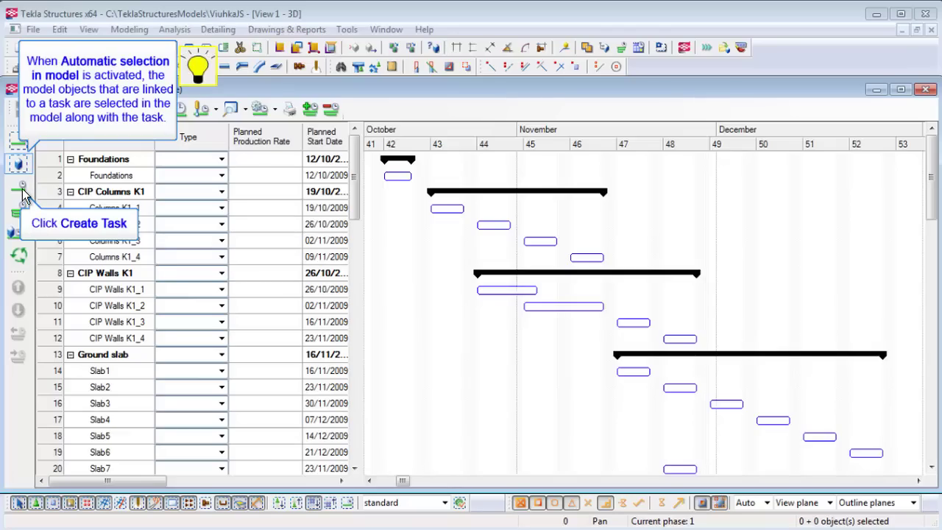
{"action": "left_click", "coordinate": [23, 194]}
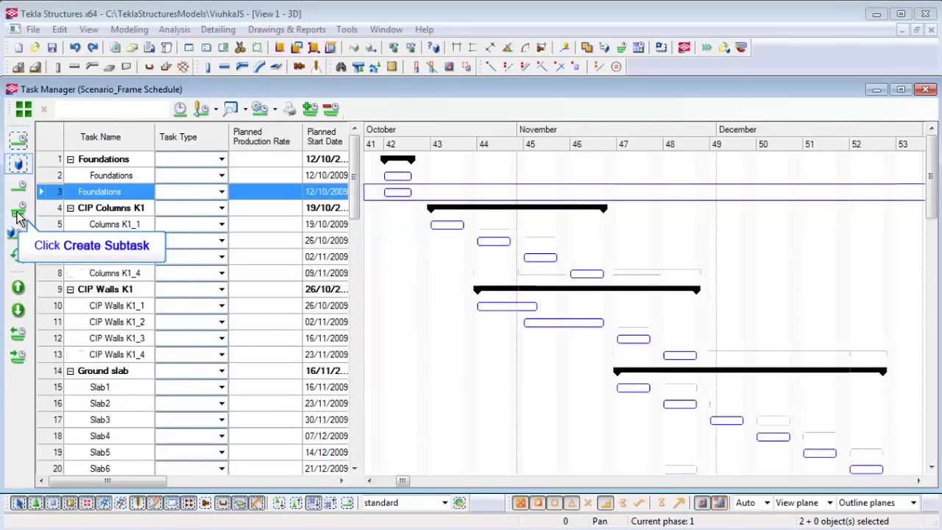
{"action": "left_click", "coordinate": [18, 215]}
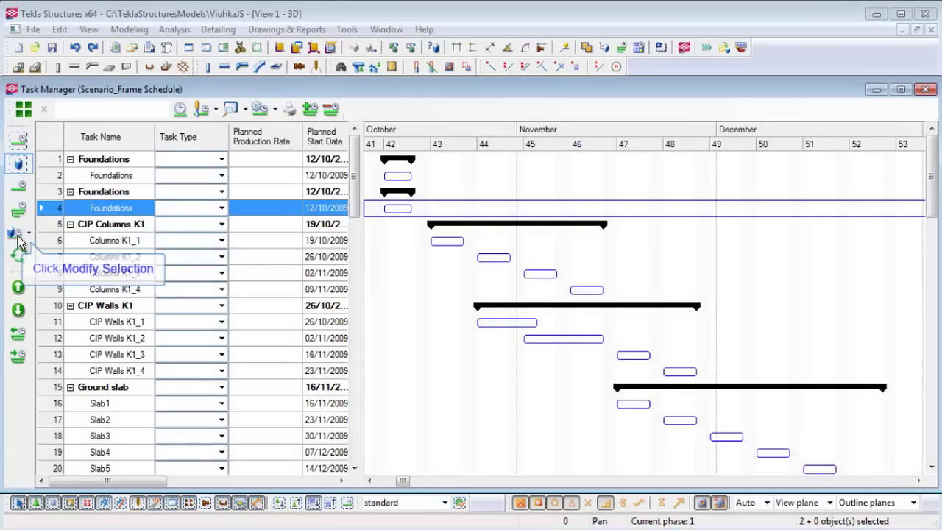
Step: View the available options for modifying which model objects belong to the selected Foundations task
{"action": "left_click", "coordinate": [19, 243]}
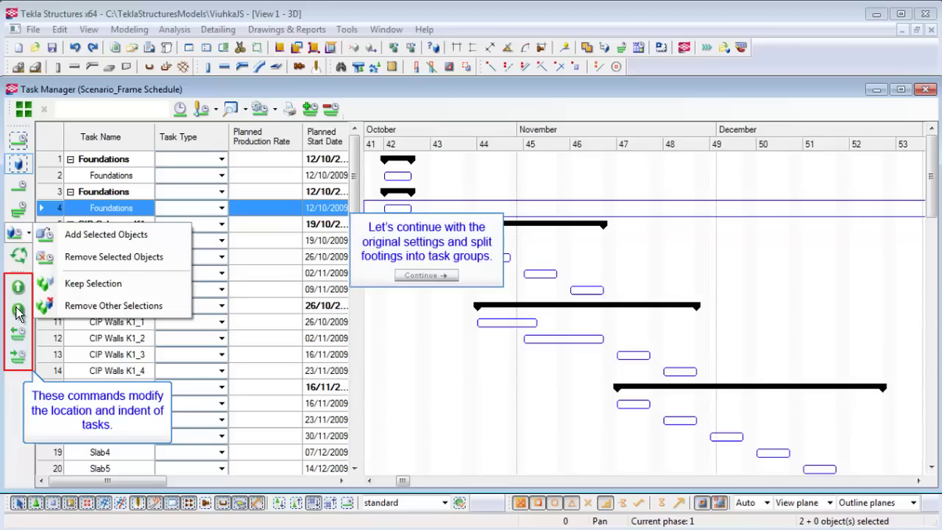
{"action": "left_click", "coordinate": [412, 276]}
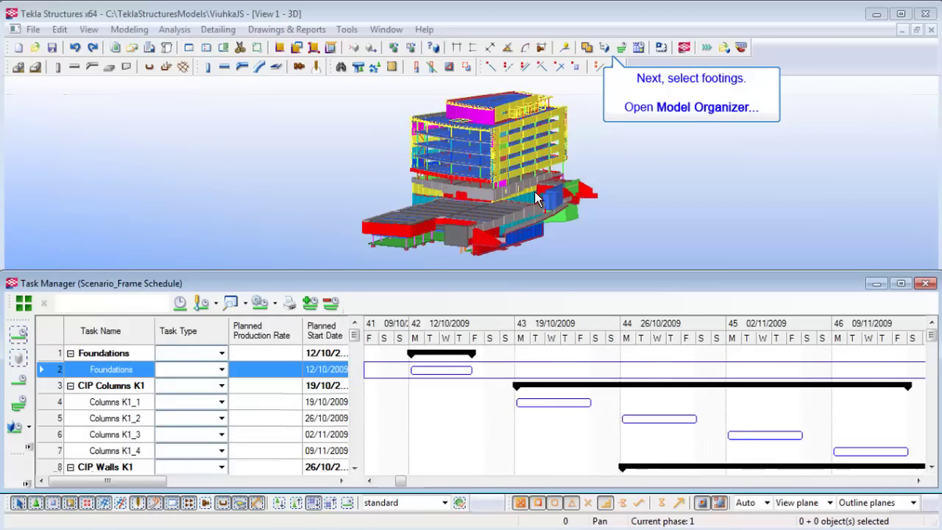
Step: Select the FOOTING category under STRUCTURAL, CONCRETE in Model Organizer, with the object representation set to Show Only Selected
{"action": "left_click", "coordinate": [605, 50]}
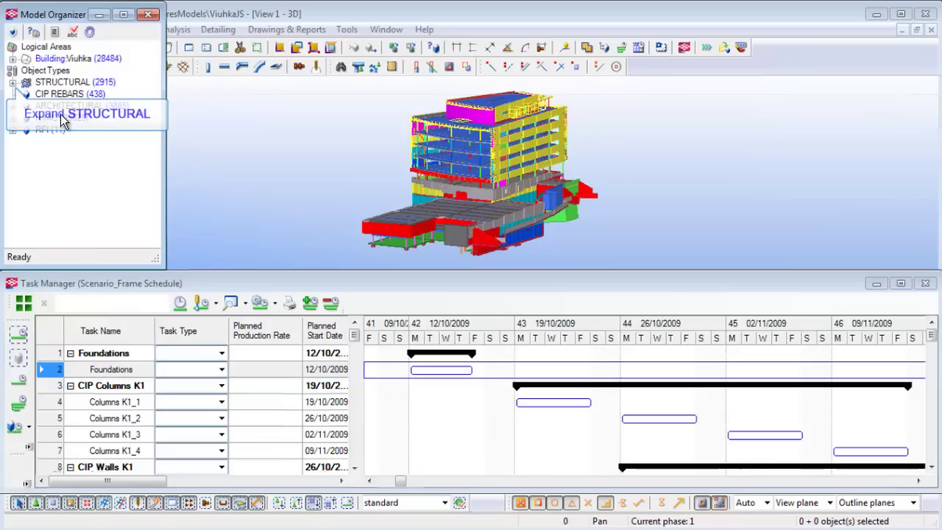
{"action": "left_click", "coordinate": [13, 84]}
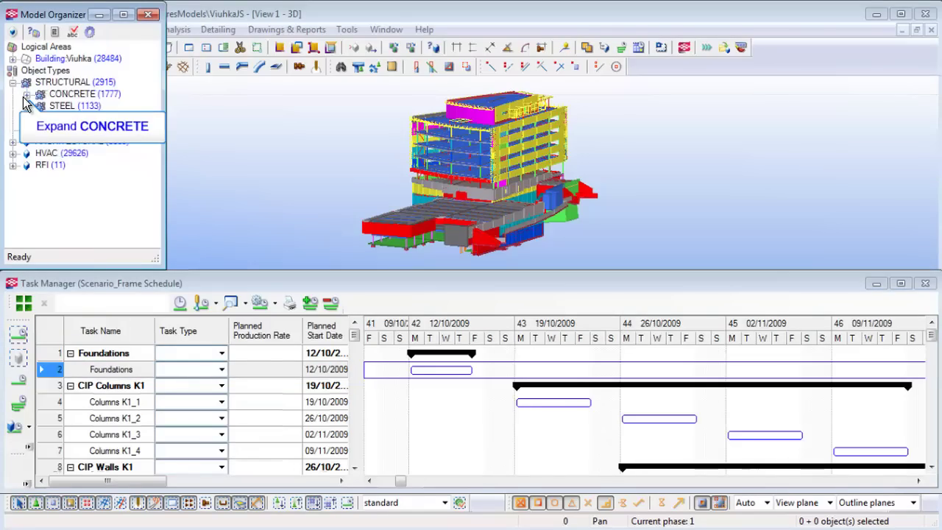
{"action": "left_click", "coordinate": [27, 95]}
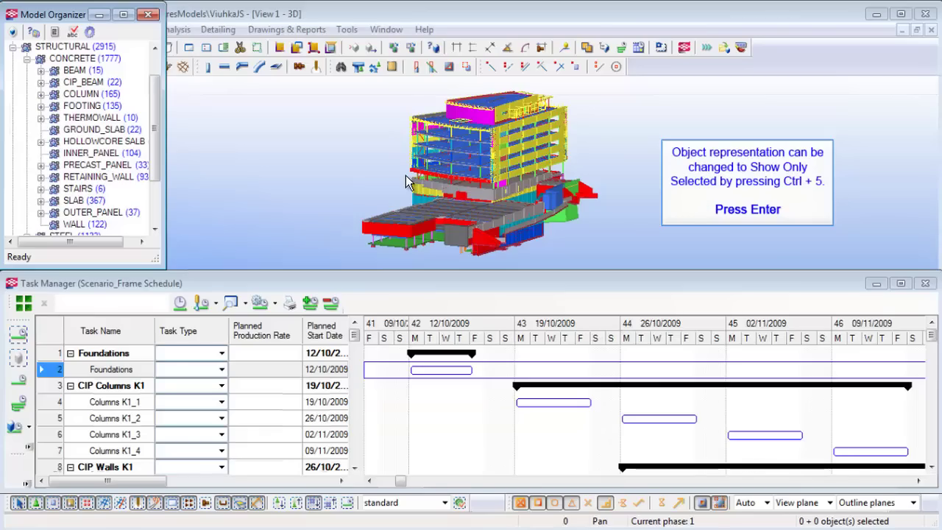
{"action": "key", "text": "ctrl+5"}
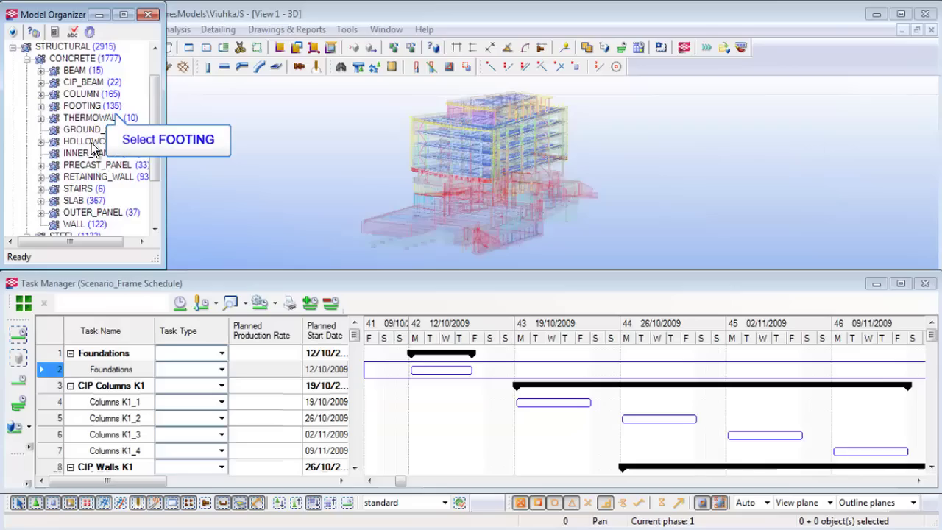
{"action": "left_click", "coordinate": [67, 107]}
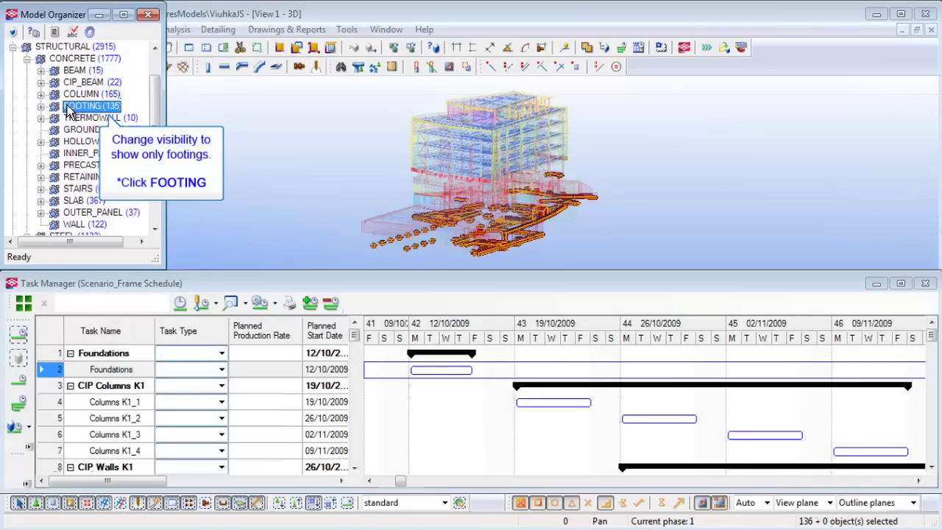
Step: Show only the footings in the model and change from the 3D view to the plane view
{"action": "right_click", "coordinate": [103, 107]}
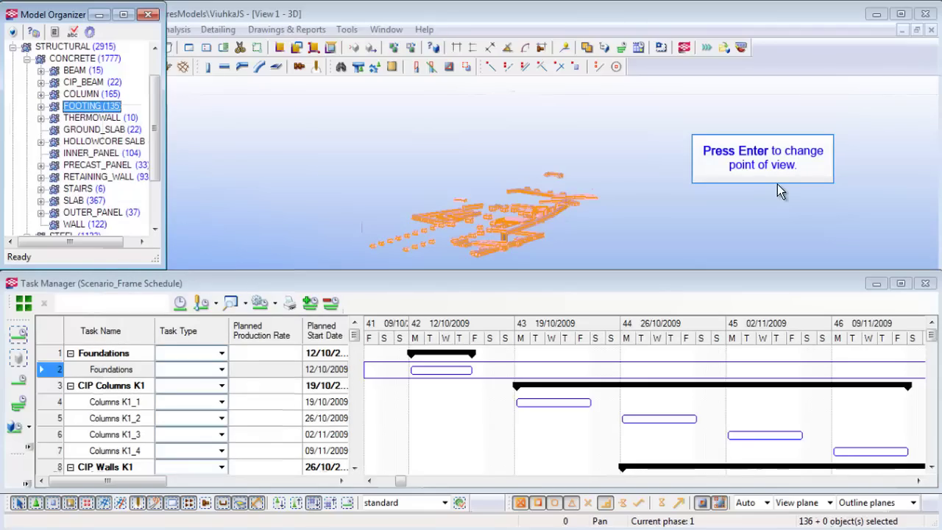
{"action": "key", "text": "Return"}
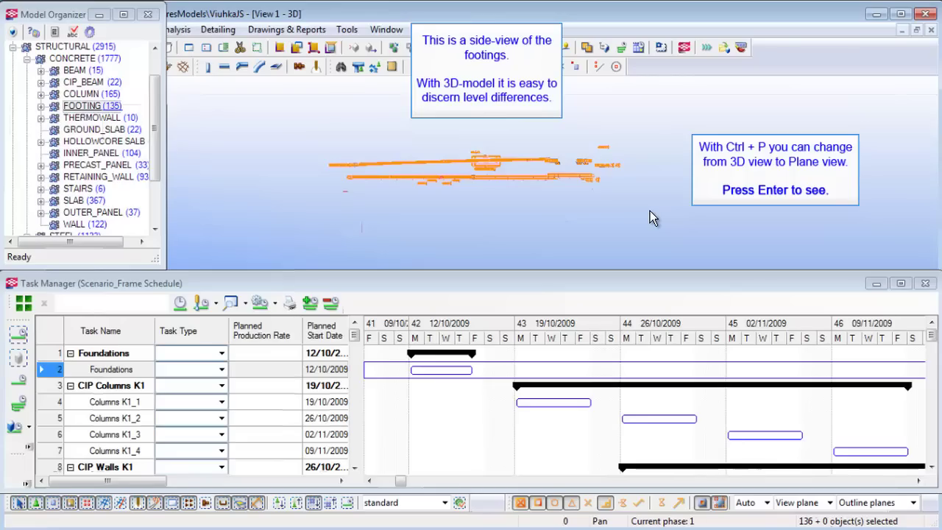
{"action": "key", "text": "Return"}
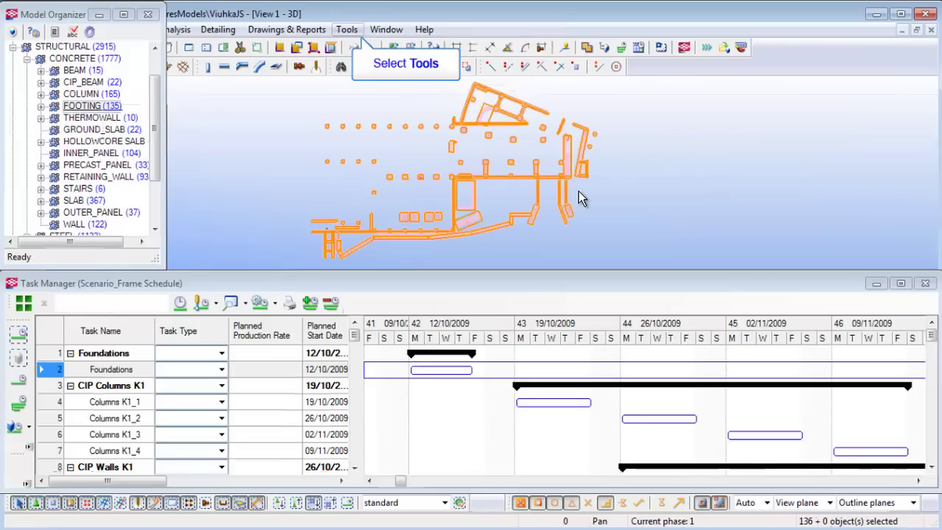
Step: Run a Custom Inquiry on the selected footings with the CIP report type
{"action": "left_click", "coordinate": [346, 30]}
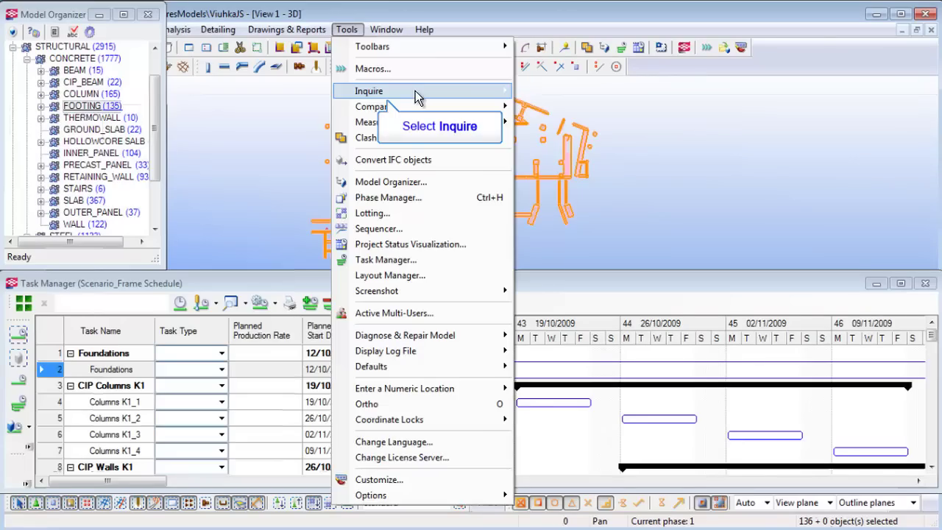
{"action": "left_click", "coordinate": [416, 92]}
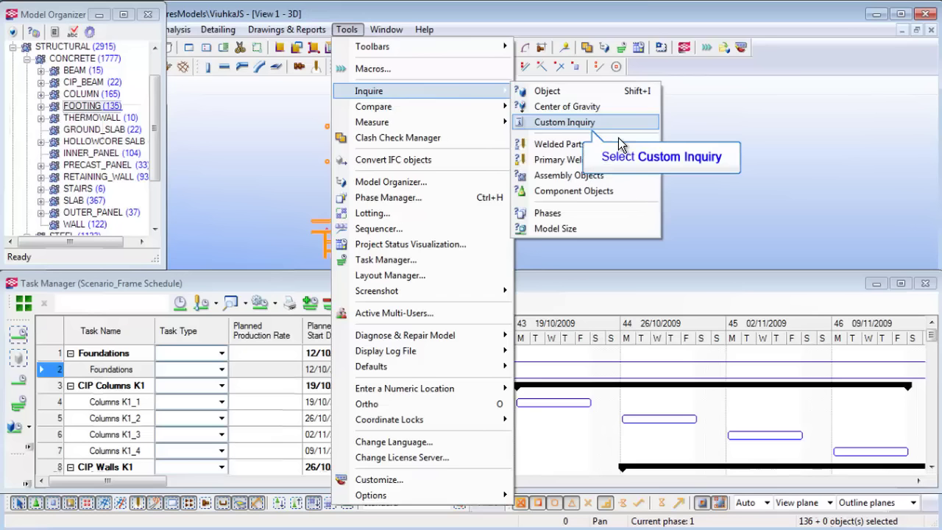
{"action": "left_click", "coordinate": [617, 125]}
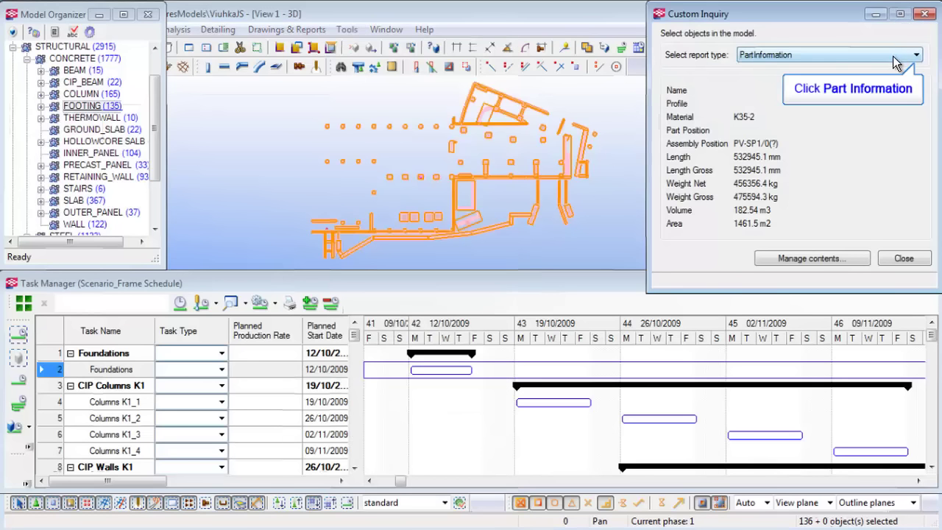
{"action": "left_click", "coordinate": [894, 57]}
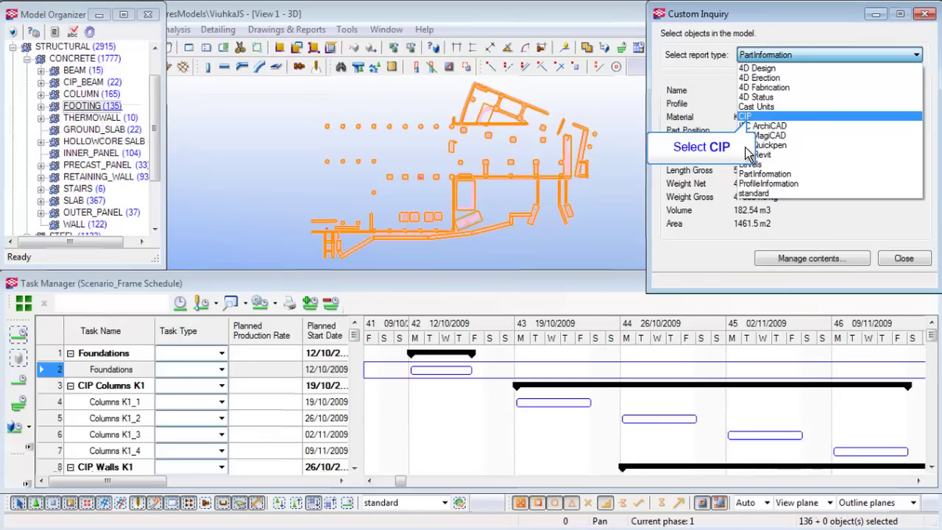
{"action": "left_click", "coordinate": [745, 117]}
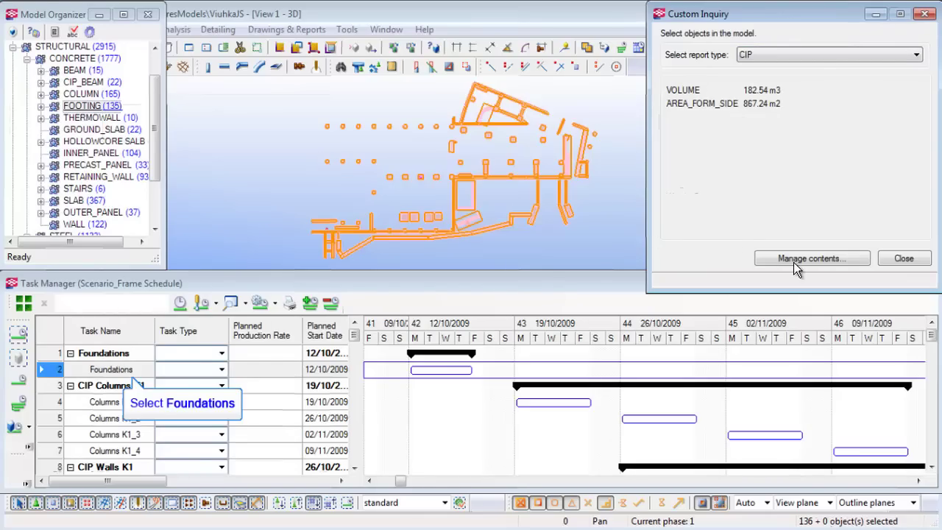
Step: Rename the Foundations subtask as Foundations 1
{"action": "left_click", "coordinate": [108, 371]}
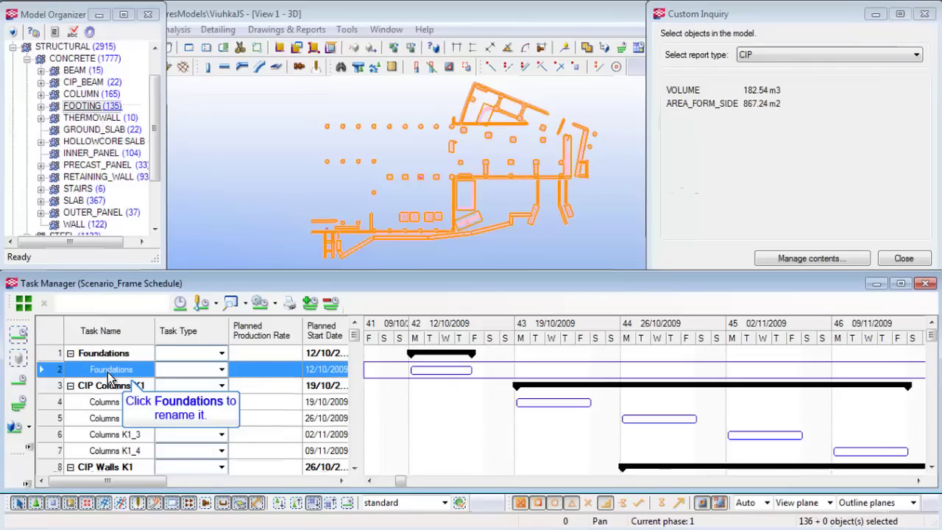
{"action": "left_click", "coordinate": [109, 372]}
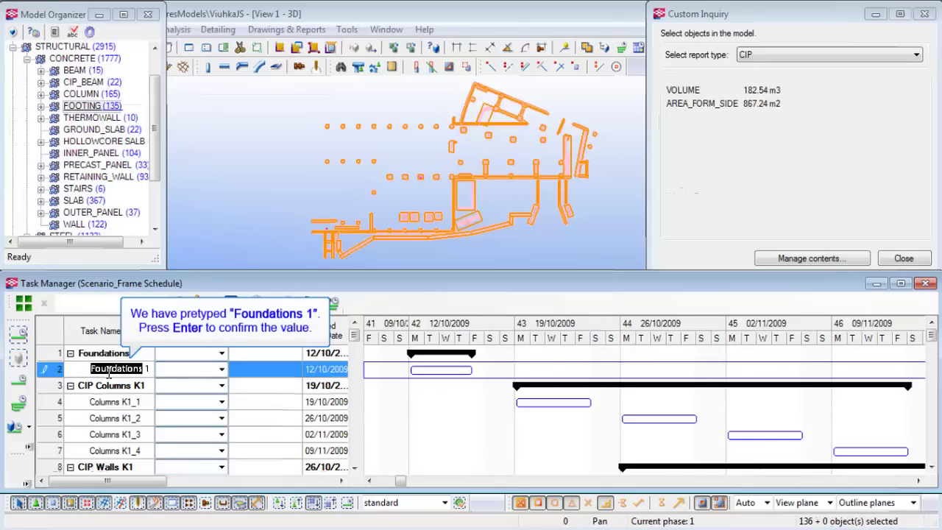
{"action": "key", "text": "Return"}
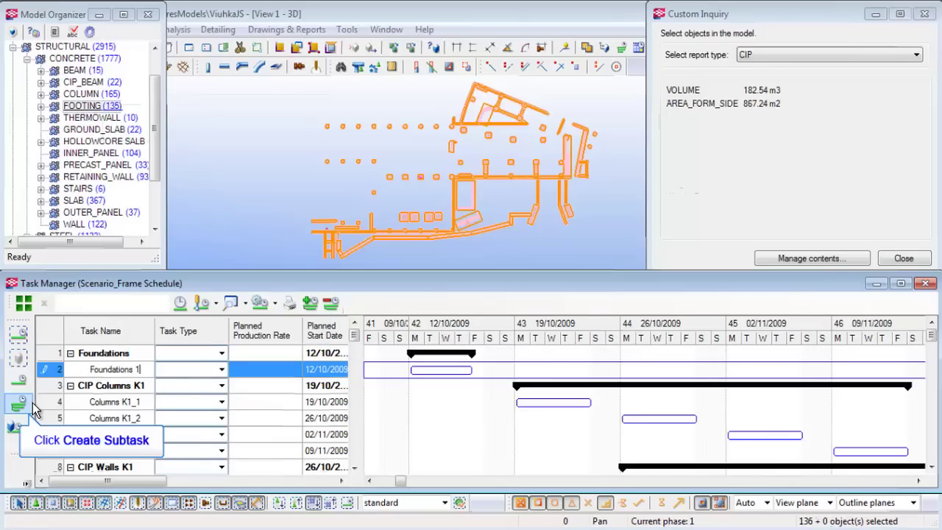
Step: Create three subtasks under Foundations 1 named Formwork, Reinforcement and Pour work
{"action": "left_click", "coordinate": [26, 409]}
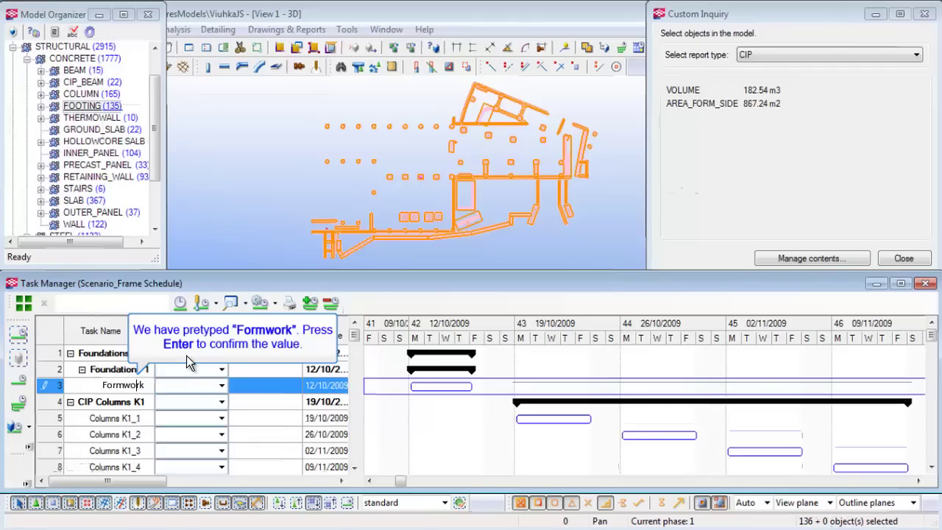
{"action": "key", "text": "Return"}
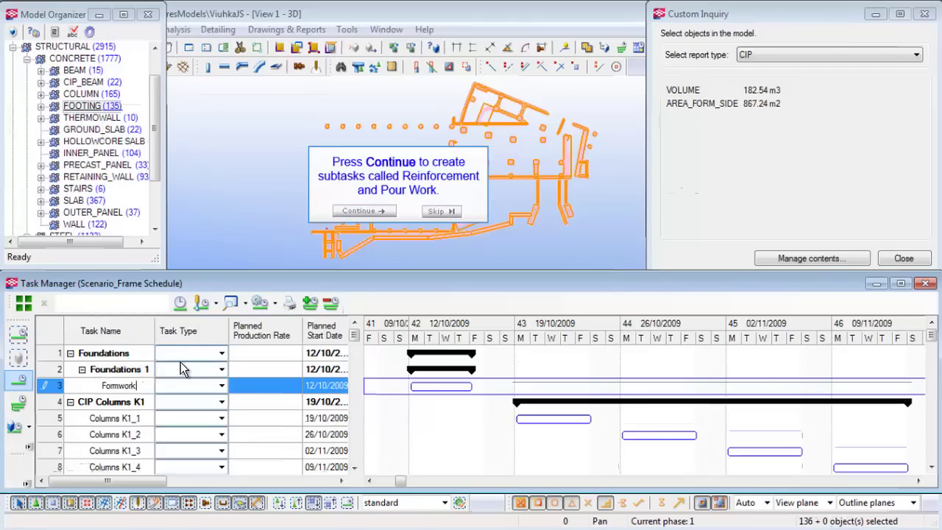
{"action": "left_click", "coordinate": [380, 209]}
{"action": "key", "text": "Return"}
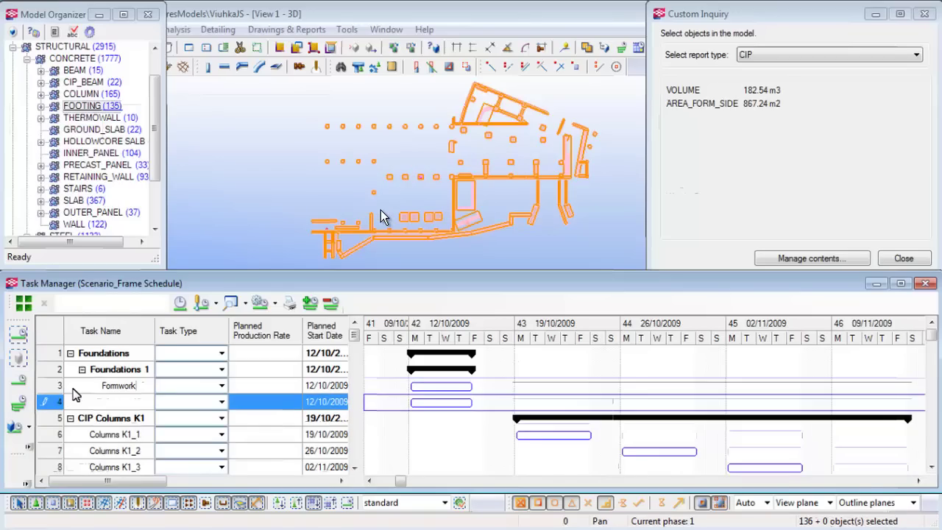
{"action": "type", "text": "Reinforcement"}
{"action": "key", "text": "Return"}
{"action": "type", "text": "Pou"}
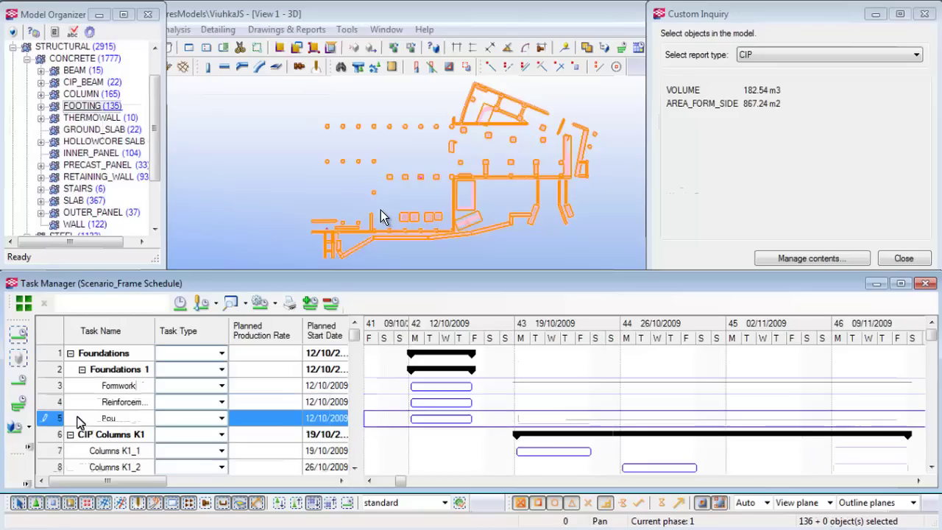
{"action": "type", "text": "r work"}
Step: Create a task at the same level as Foundations 1 and name it Foundations 2
{"action": "left_click", "coordinate": [59, 375]}
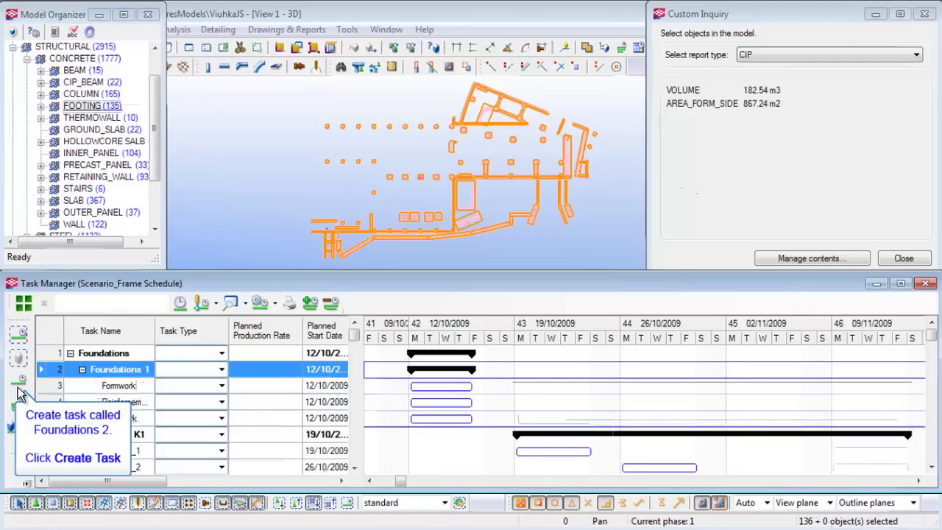
{"action": "left_click", "coordinate": [20, 381]}
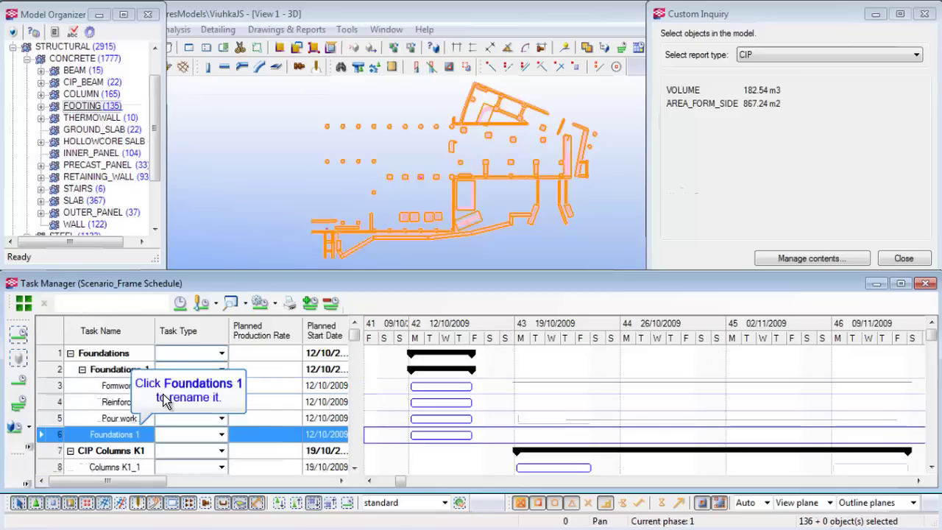
{"action": "left_click", "coordinate": [128, 434]}
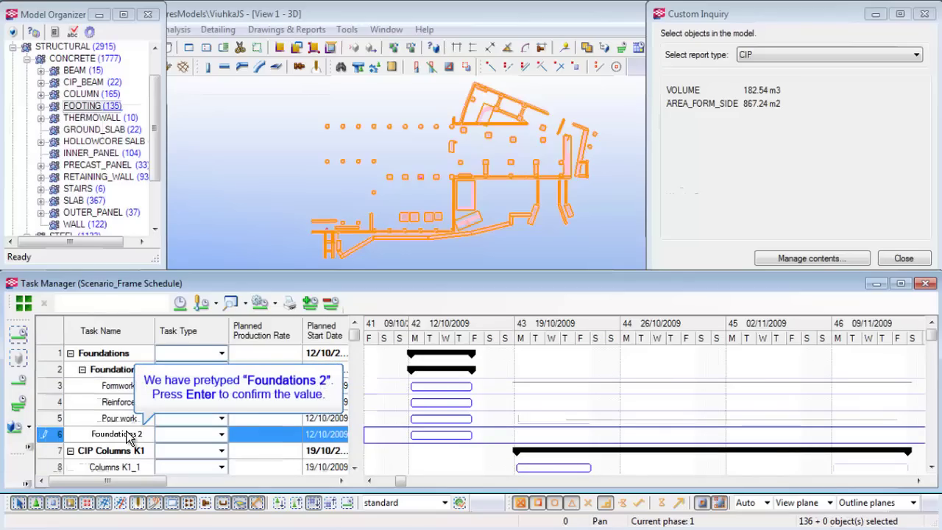
{"action": "key", "text": "Return"}
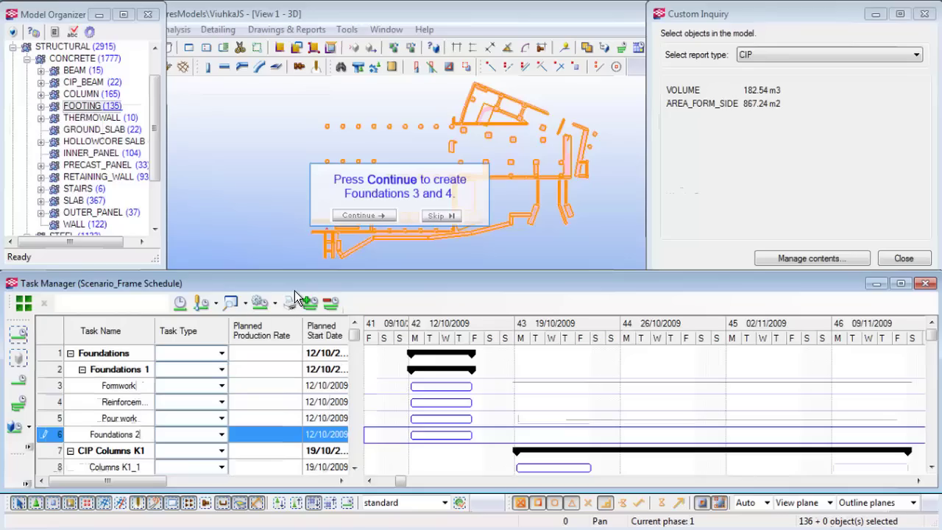
Step: Create two more tasks after Foundations 2, named Foundations 3 and Foundations 4
{"action": "left_click", "coordinate": [383, 214]}
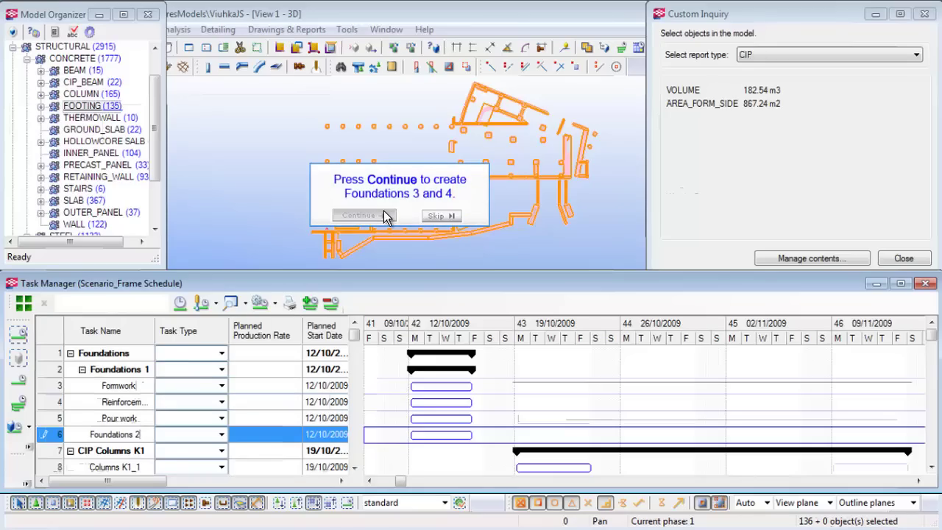
{"action": "left_click", "coordinate": [79, 454]}
{"action": "type", "text": "Fo"}
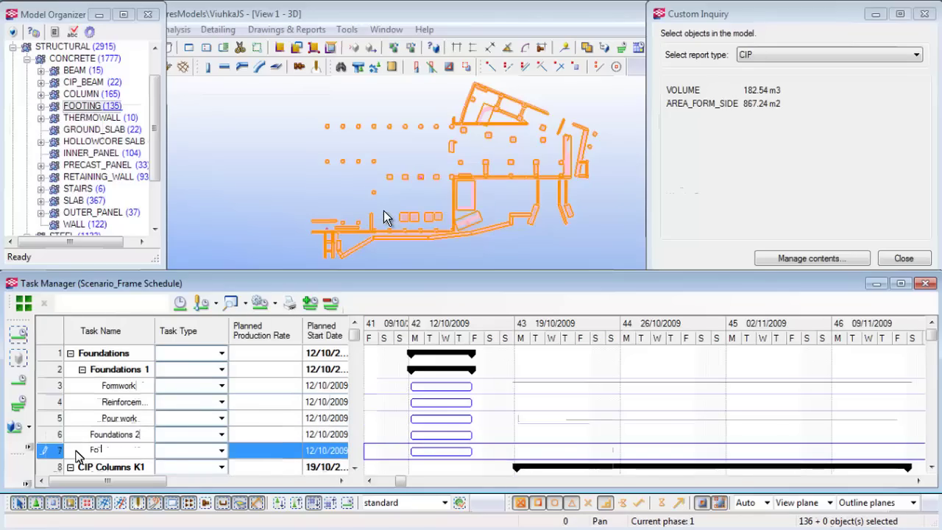
{"action": "type", "text": "undations 3"}
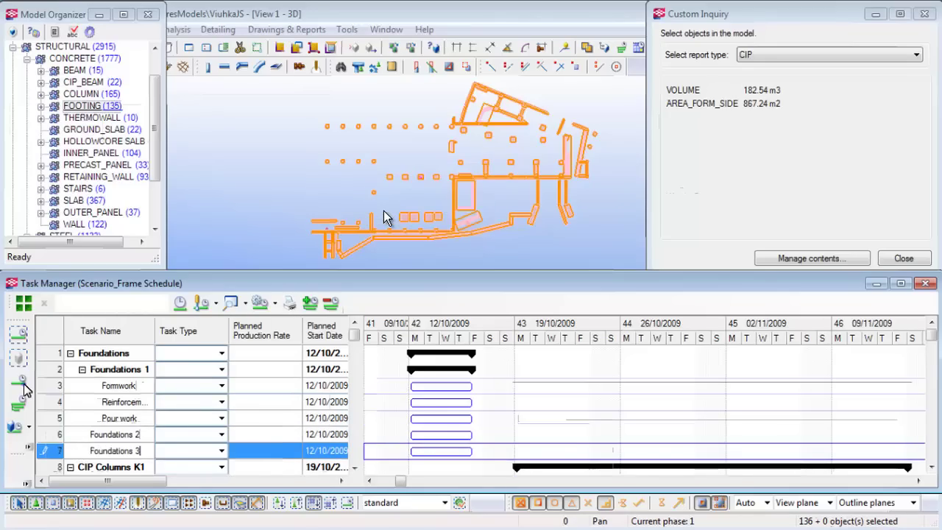
{"action": "left_click", "coordinate": [23, 383]}
{"action": "type", "text": "Founda"}
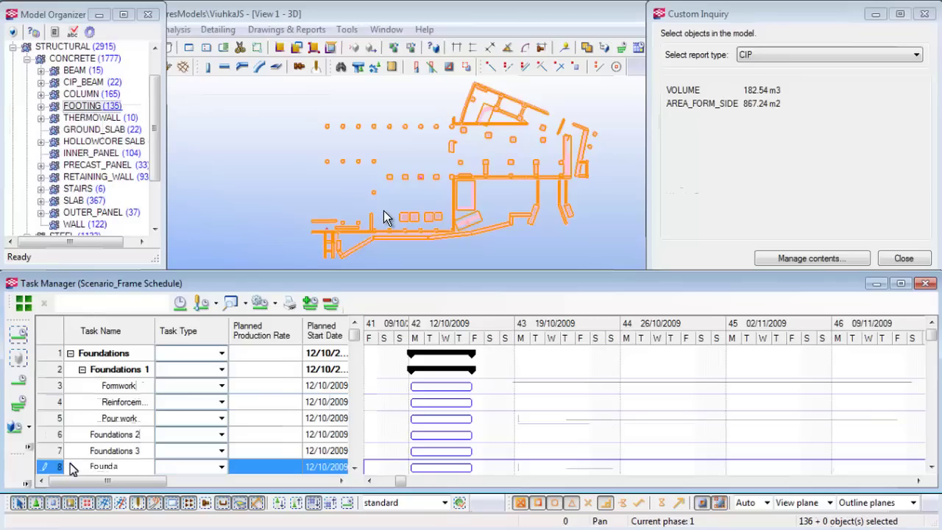
{"action": "type", "text": "tions 4"}
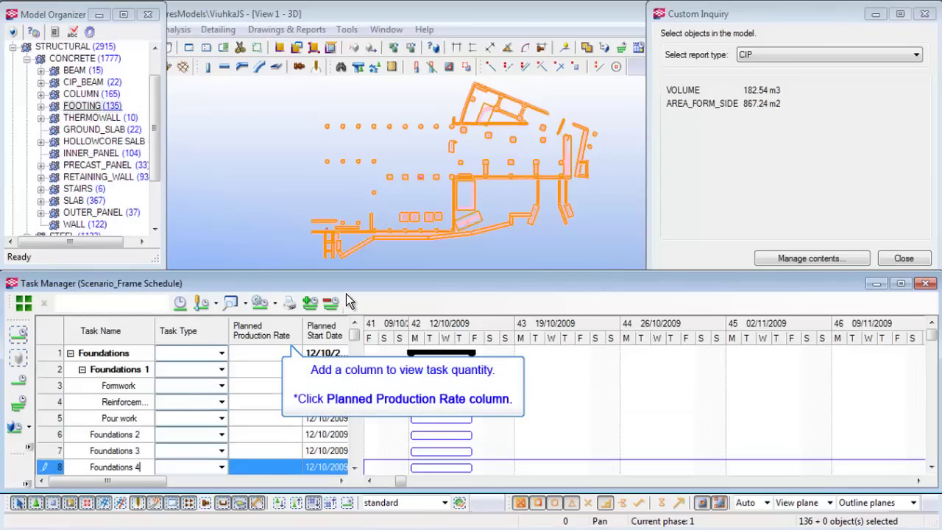
Step: Add the Quantity column to the task table
{"action": "right_click", "coordinate": [285, 336]}
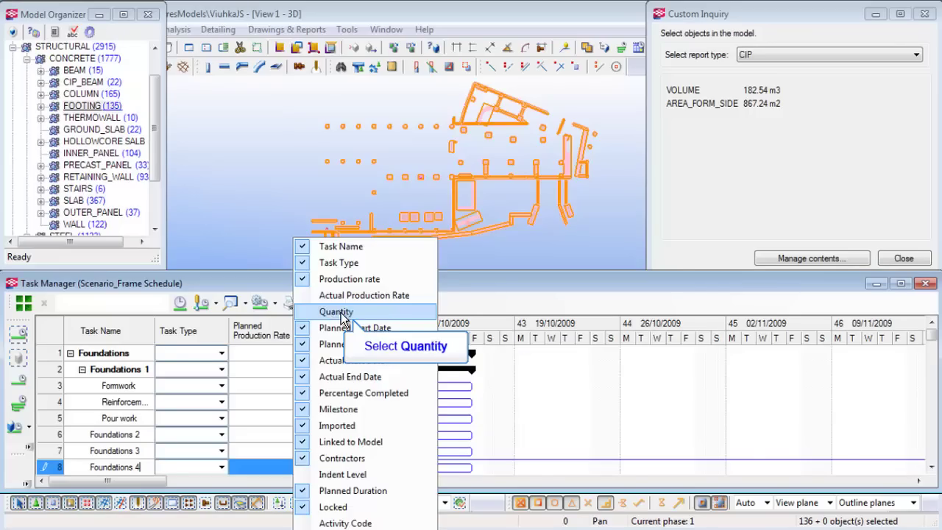
{"action": "left_click", "coordinate": [343, 315]}
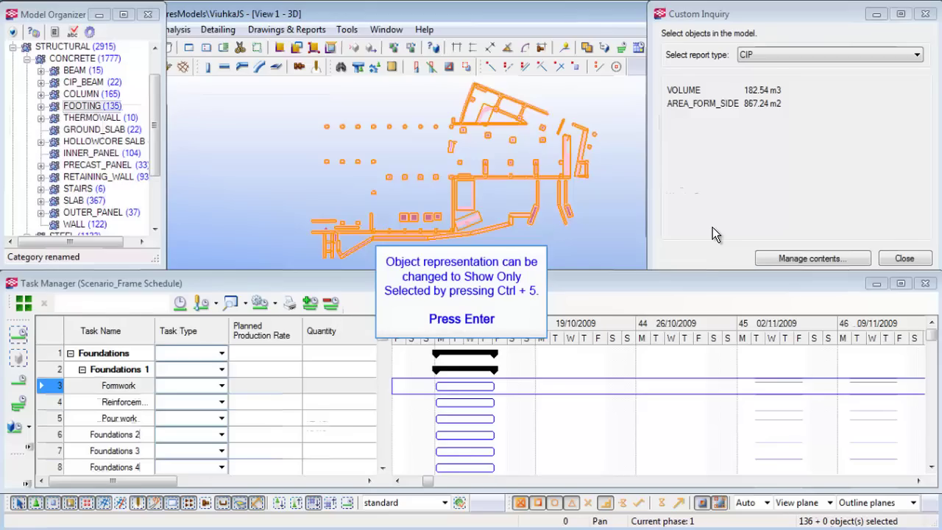
Step: Apply the Show Only Selected representation and select the isolated pad footings and short strip footings that belong to Foundations 1
{"action": "key", "text": "Return"}
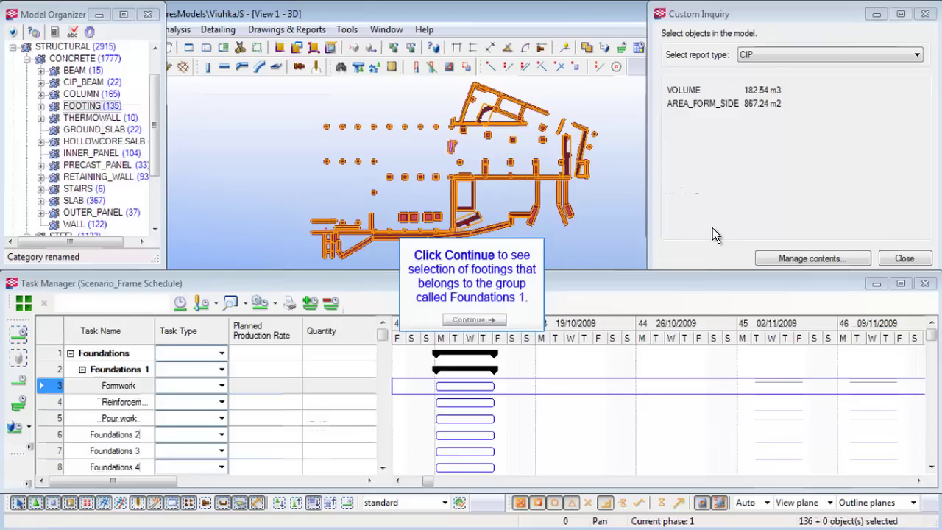
{"action": "left_click", "coordinate": [474, 320]}
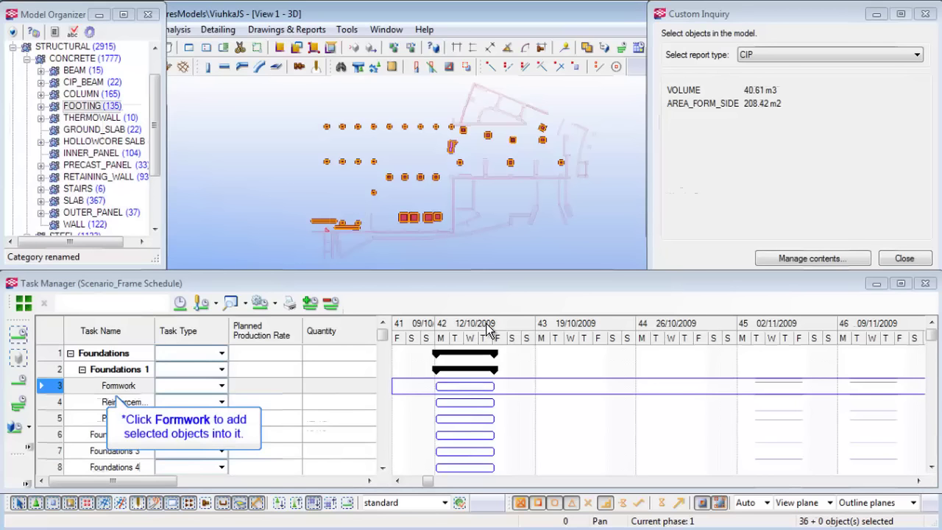
Step: Add the selected footings to the Formwork task of Foundations 1 and set its task type to Formwork (Footings)
{"action": "right_click", "coordinate": [122, 391]}
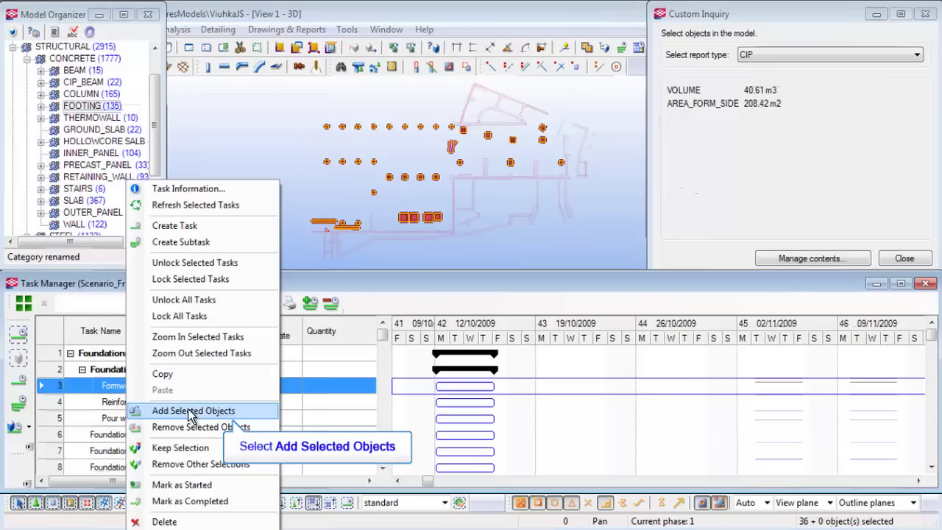
{"action": "left_click", "coordinate": [191, 411]}
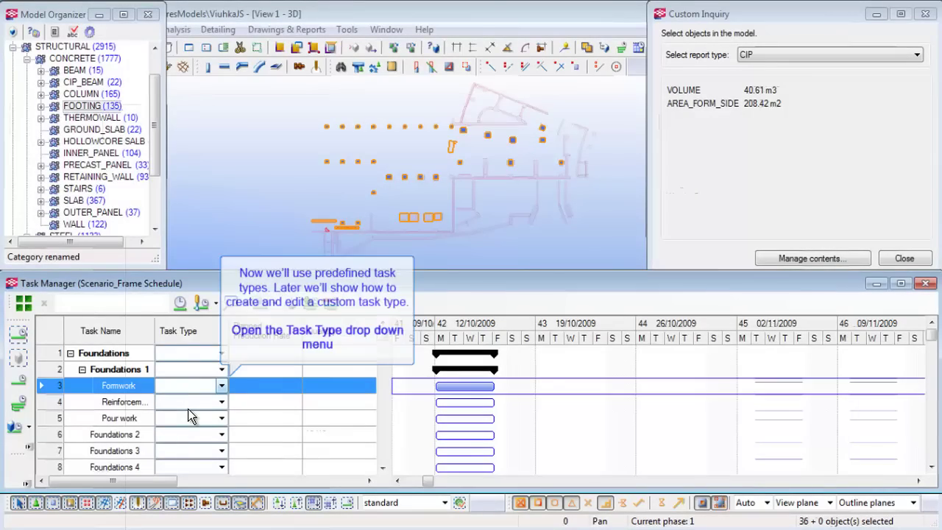
{"action": "left_click", "coordinate": [221, 385]}
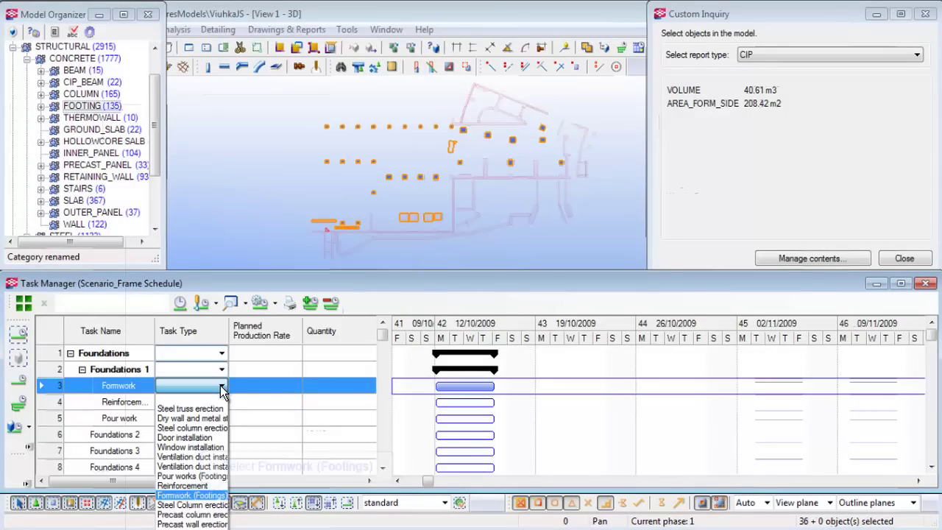
{"action": "left_click", "coordinate": [191, 495]}
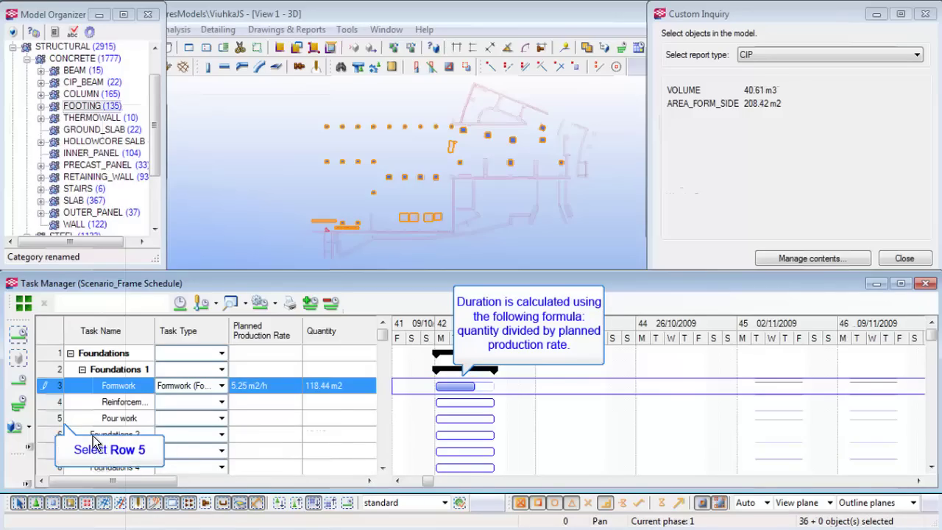
Step: Add the same selected footings to the Pour work task and set its task type to Pour works (Footings)
{"action": "left_click", "coordinate": [59, 419]}
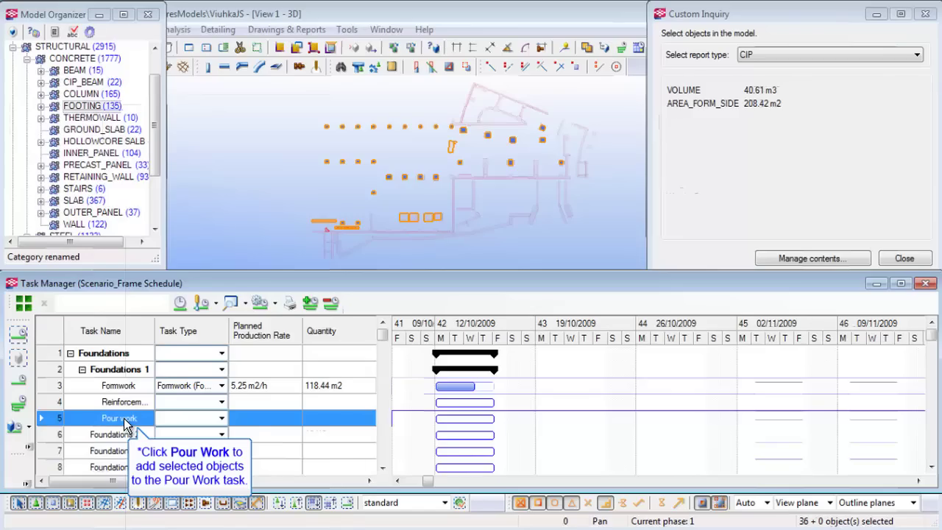
{"action": "right_click", "coordinate": [123, 419]}
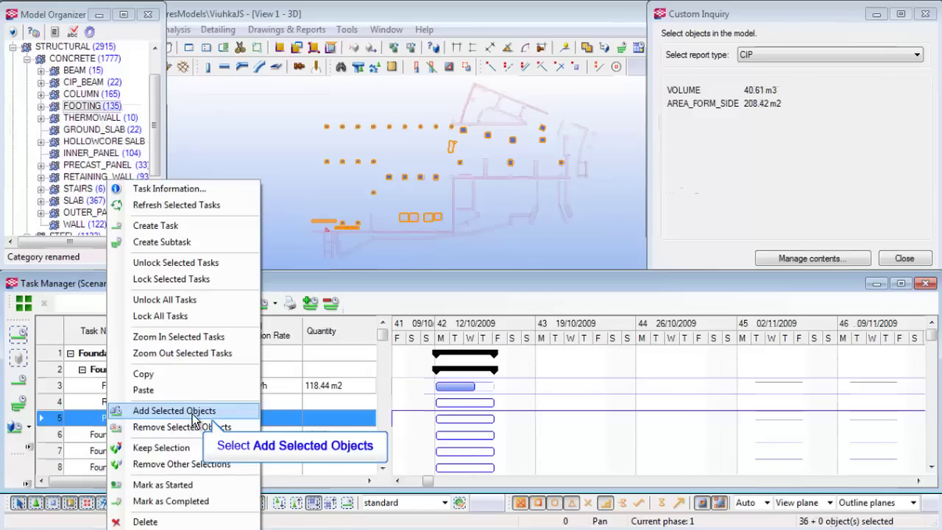
{"action": "left_click", "coordinate": [195, 418]}
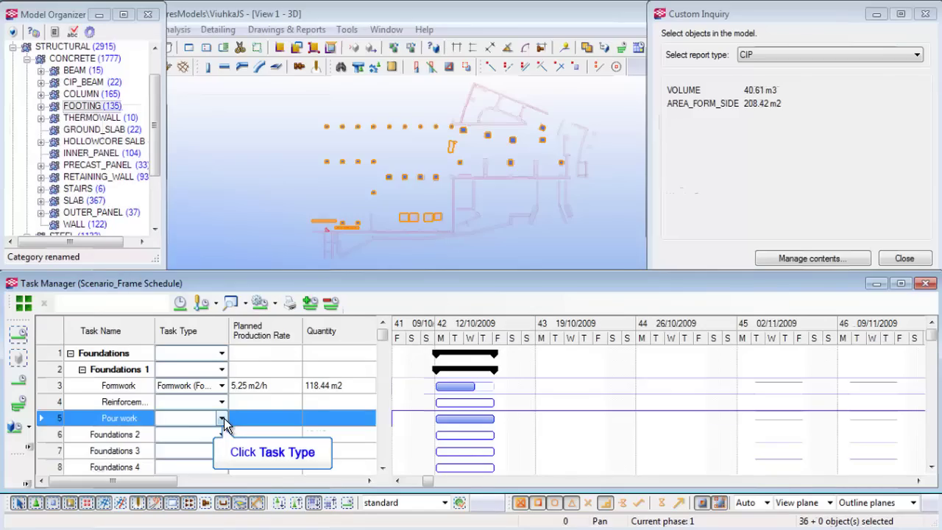
{"action": "left_click", "coordinate": [221, 418]}
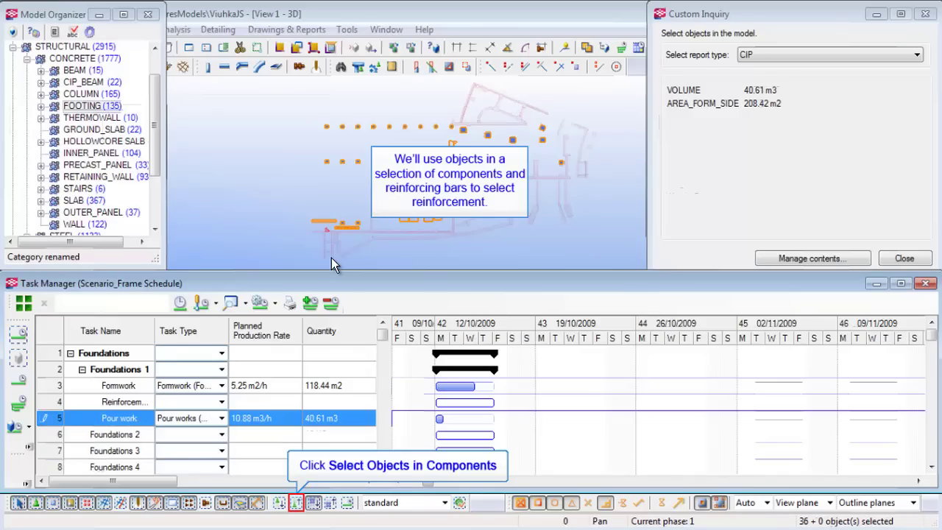
Step: Restrict selection to reinforcing bars inside components and set the inquiry report type to standard
{"action": "left_click", "coordinate": [297, 504]}
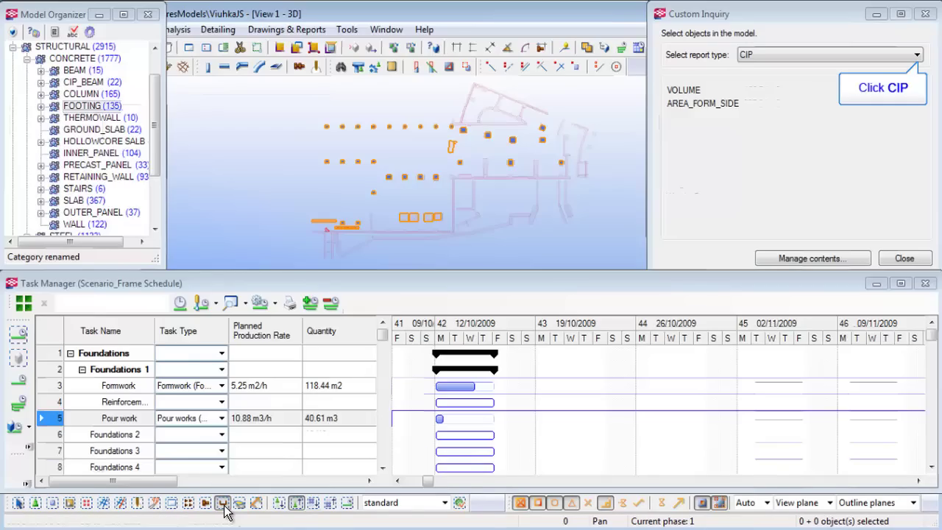
{"action": "left_click", "coordinate": [907, 56]}
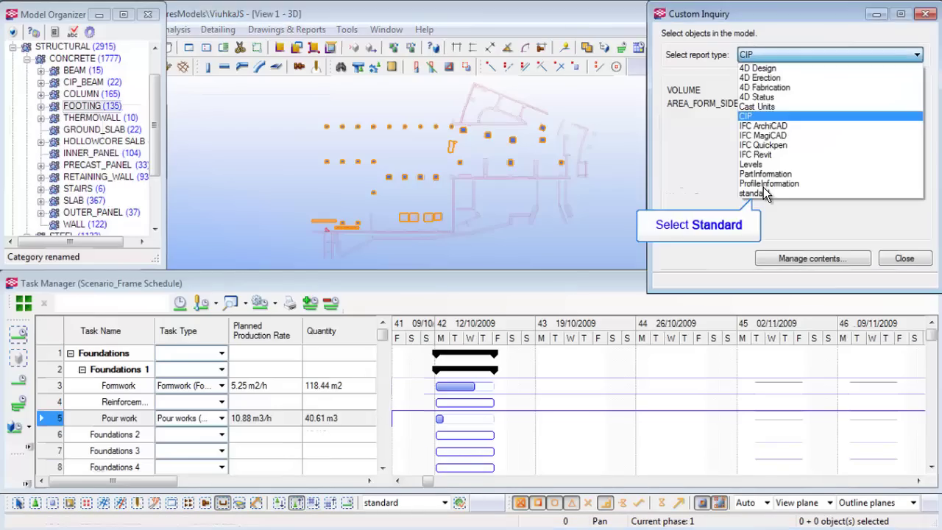
{"action": "left_click", "coordinate": [754, 194]}
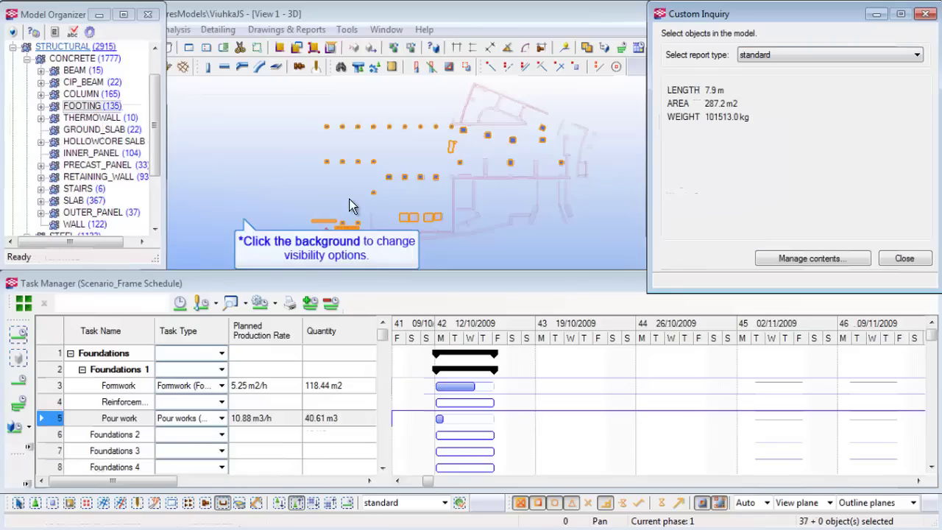
Step: Show only the selected Foundations 1 footings in the model view and select their reinforcing bars
{"action": "right_click", "coordinate": [205, 186]}
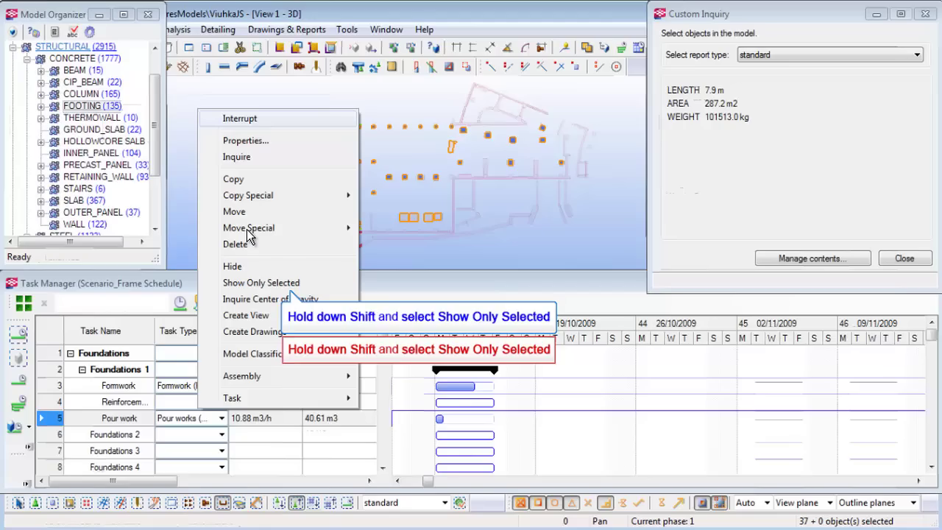
{"action": "left_click", "coordinate": [278, 283], "text": "shift"}
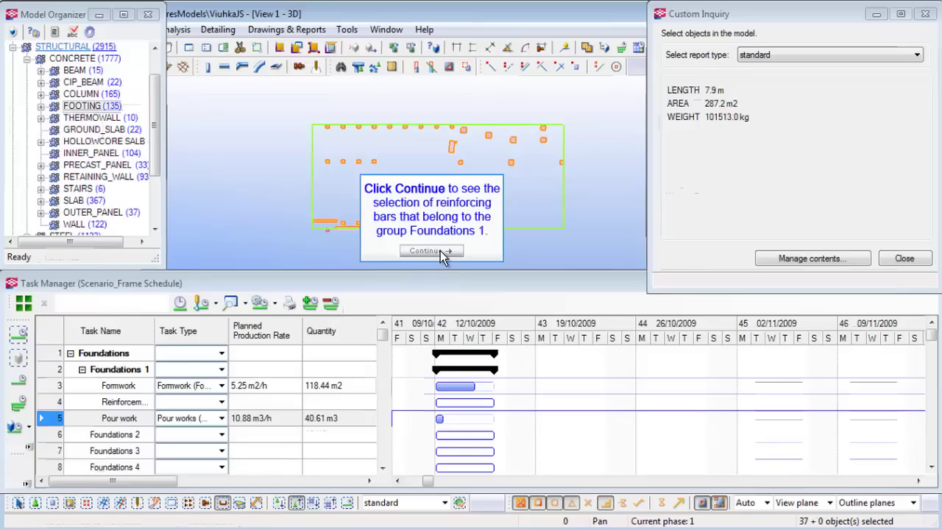
{"action": "left_click", "coordinate": [441, 251]}
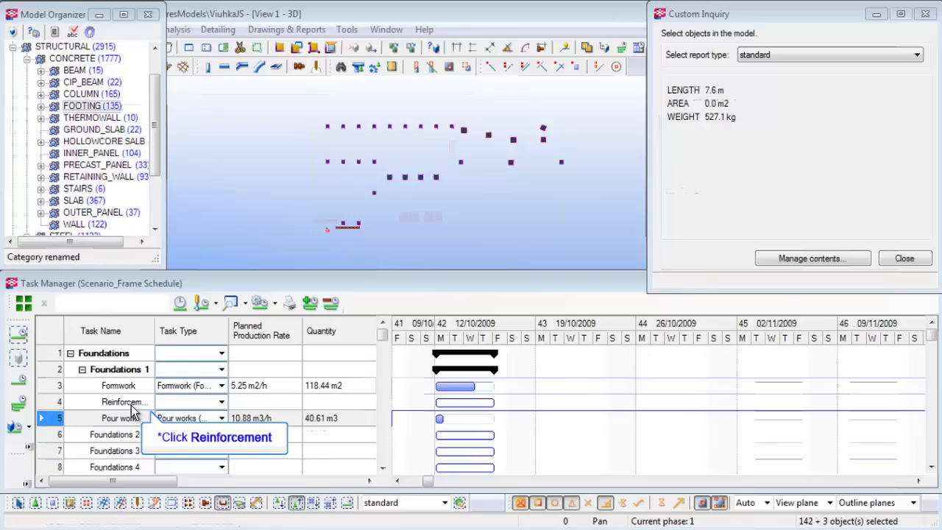
Step: Add the selected reinforcing bars to the Reinforcement task and set its task type to Reinforcement
{"action": "right_click", "coordinate": [107, 402]}
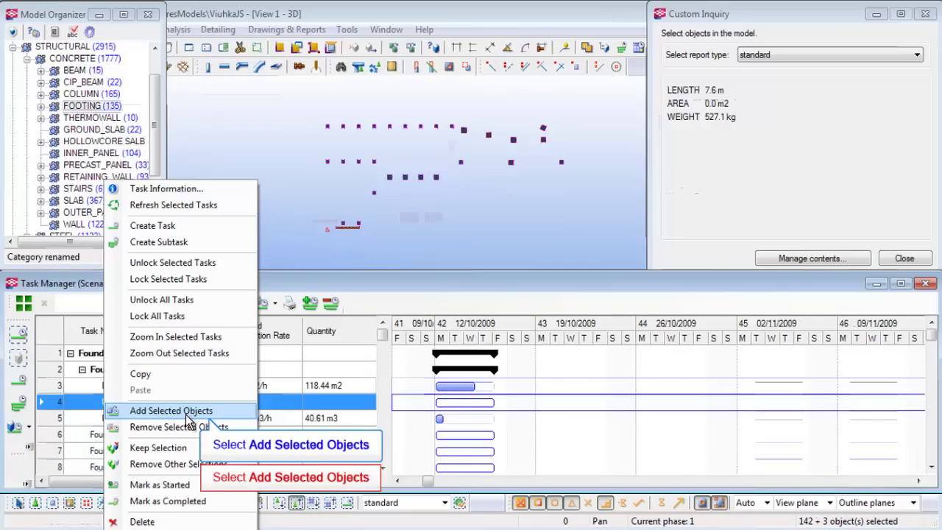
{"action": "left_click", "coordinate": [186, 412]}
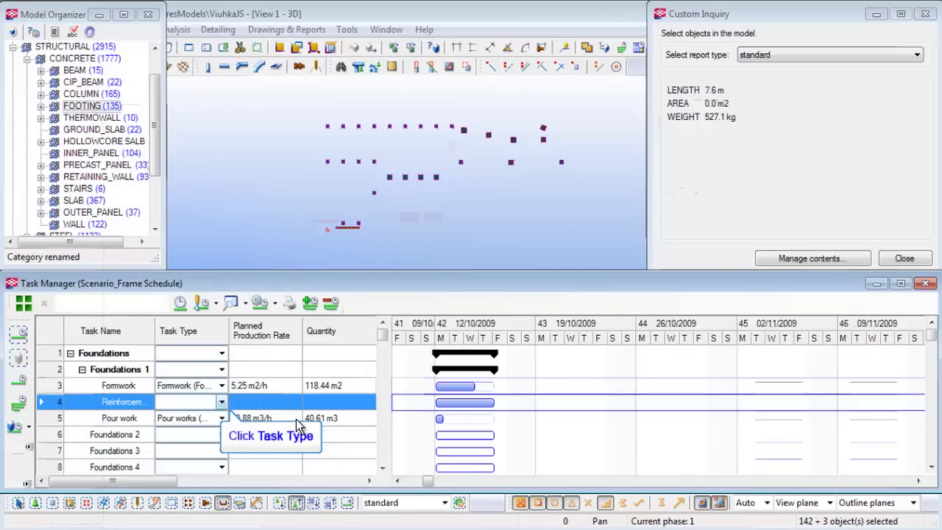
{"action": "left_click", "coordinate": [221, 402]}
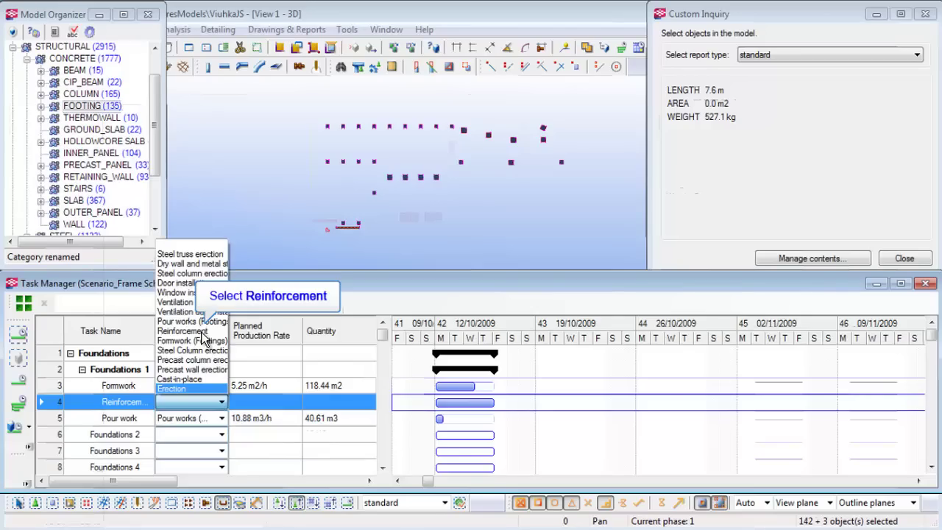
{"action": "left_click", "coordinate": [180, 331]}
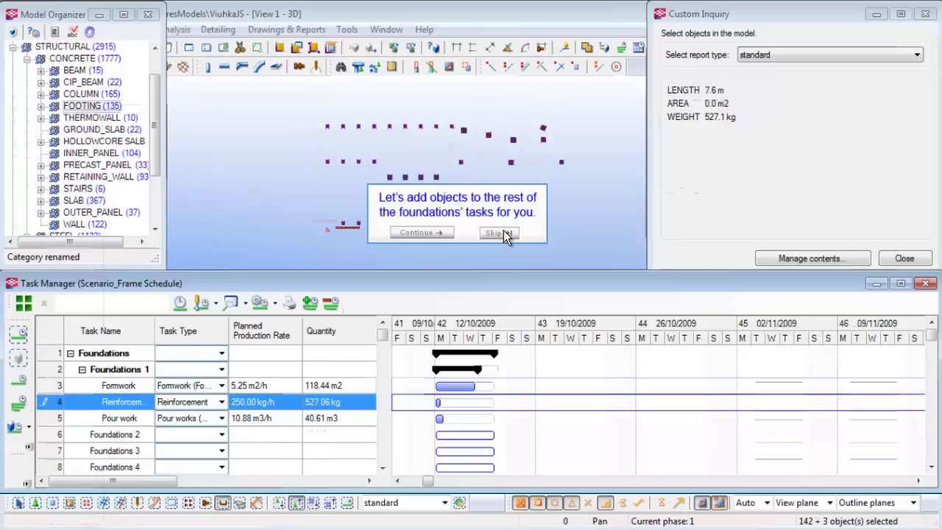
Step: Restore selection of all object types, then select the objects of Foundations 1 and hide them in the model view
{"action": "left_click", "coordinate": [441, 231]}
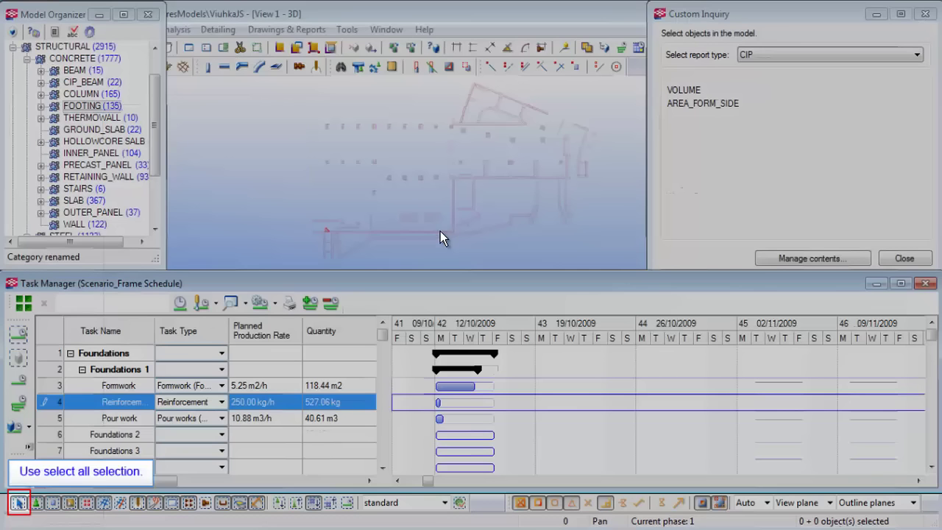
{"action": "left_click", "coordinate": [19, 503]}
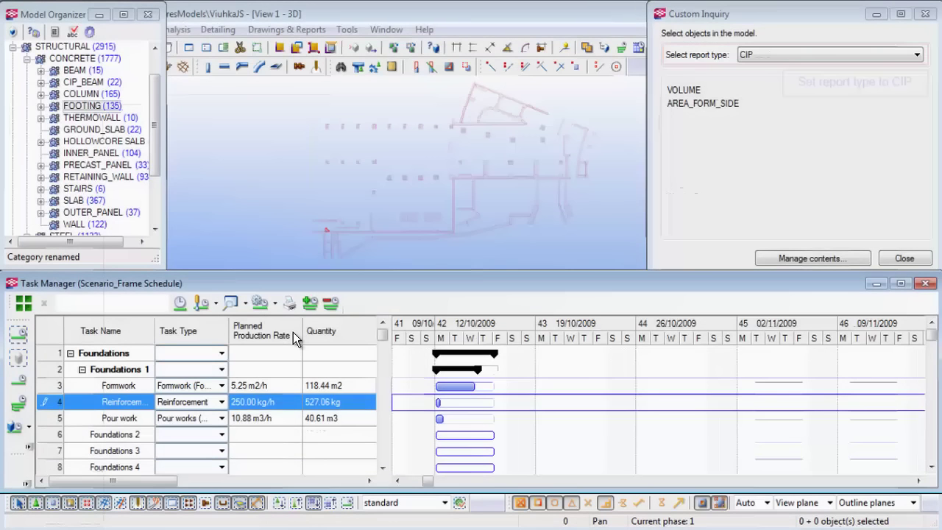
{"action": "left_click", "coordinate": [118, 368]}
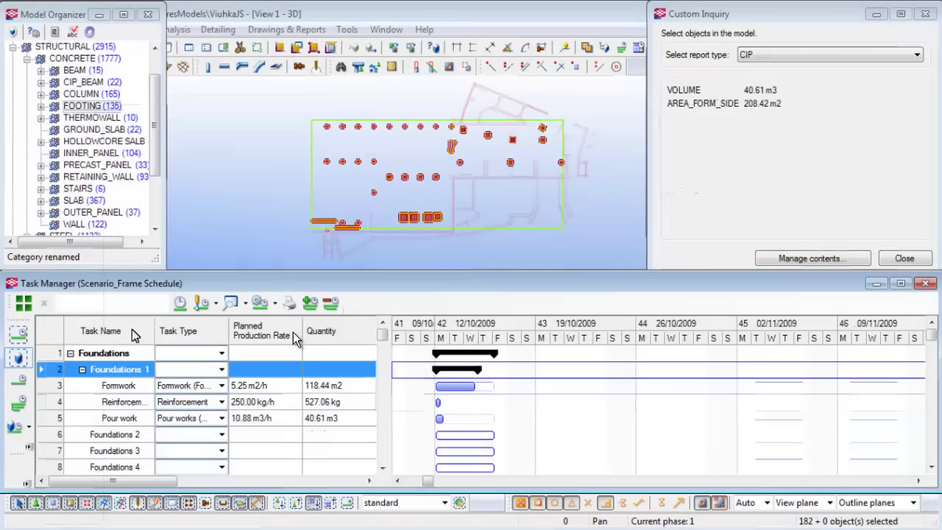
{"action": "right_click", "coordinate": [218, 91]}
{"action": "left_click", "coordinate": [253, 248]}
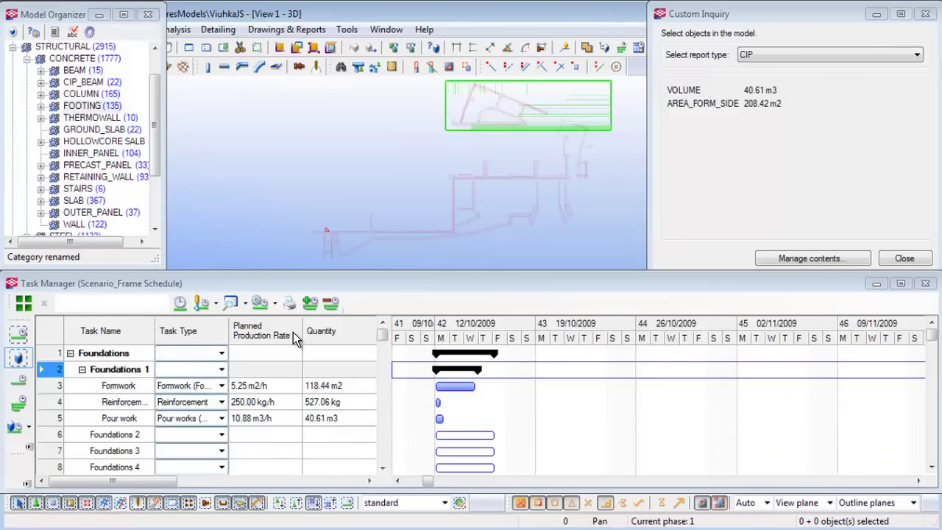
Step: Add the footings in the upper-right part of the building plan to Foundations 4 with the task type Cast-in-place
{"action": "left_click_drag", "start_coordinate": [611, 81], "coordinate": [445, 130]}
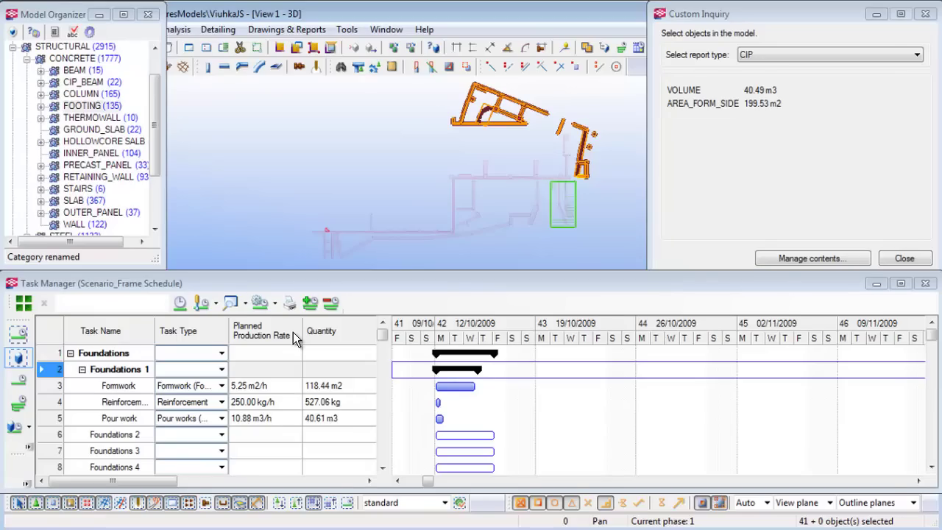
{"action": "left_click", "coordinate": [120, 465]}
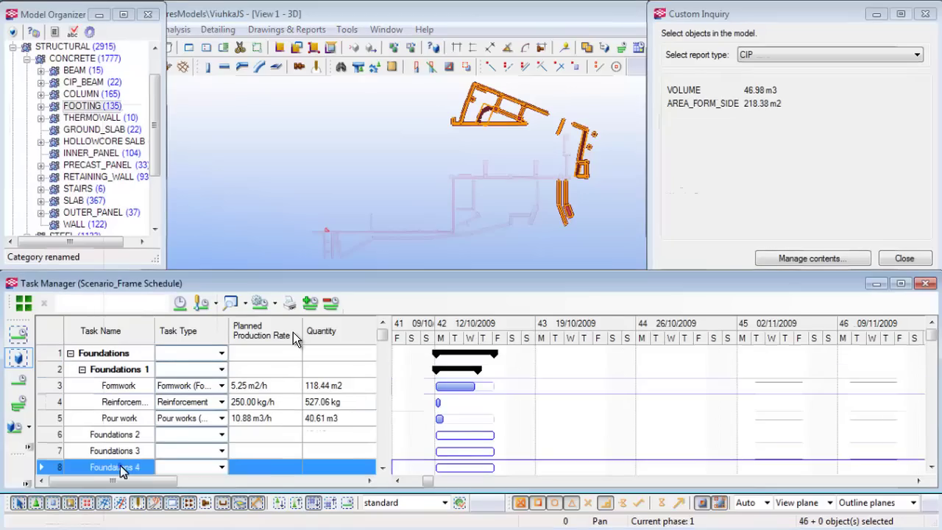
{"action": "right_click", "coordinate": [120, 466]}
{"action": "left_click", "coordinate": [234, 409]}
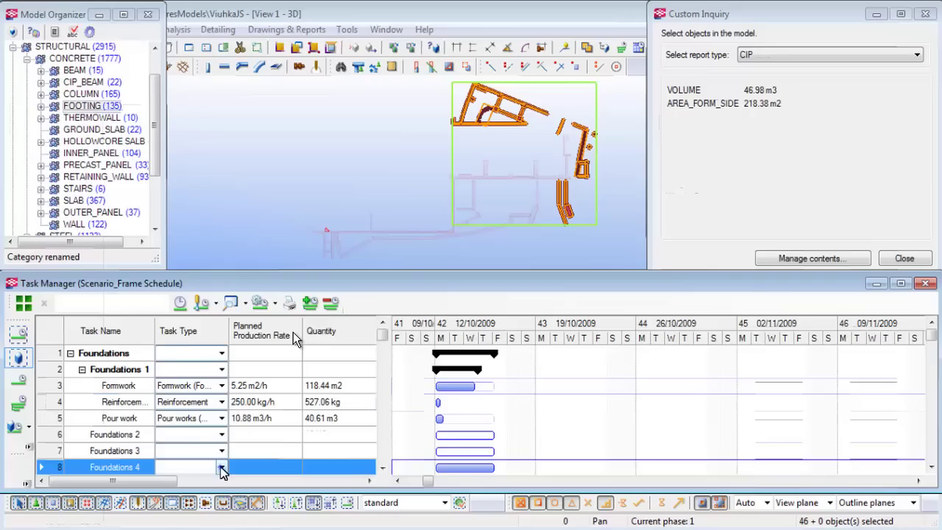
{"action": "left_click", "coordinate": [222, 467]}
{"action": "left_click", "coordinate": [215, 445]}
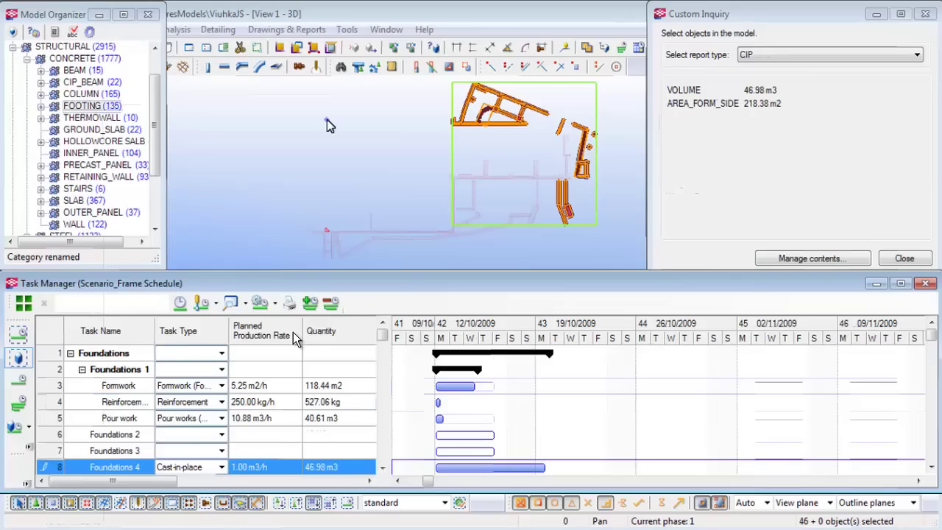
Step: Hide the Foundations 4 footings and add the footings along the plan's lower edge to Foundations 3 as Cast-in-place
{"action": "right_click", "coordinate": [329, 125]}
{"action": "left_click", "coordinate": [393, 279]}
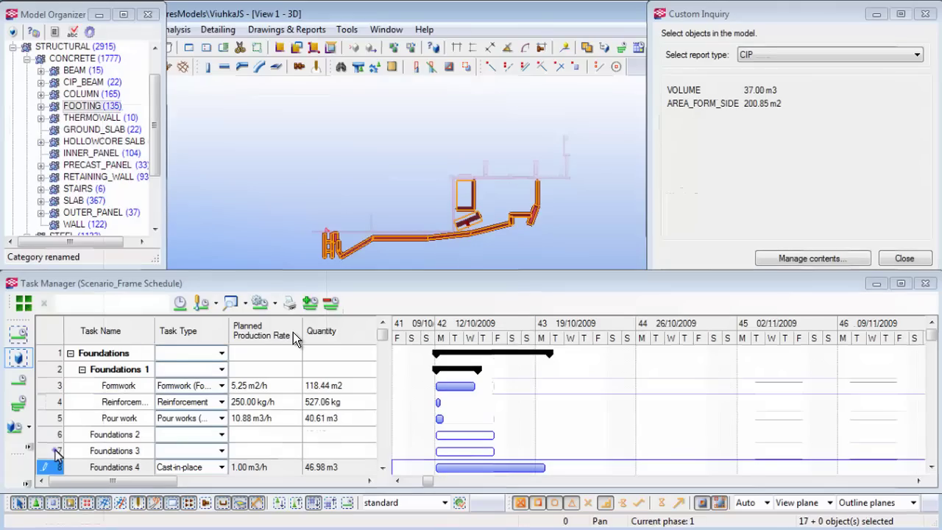
{"action": "left_click", "coordinate": [132, 451]}
{"action": "right_click", "coordinate": [132, 453]}
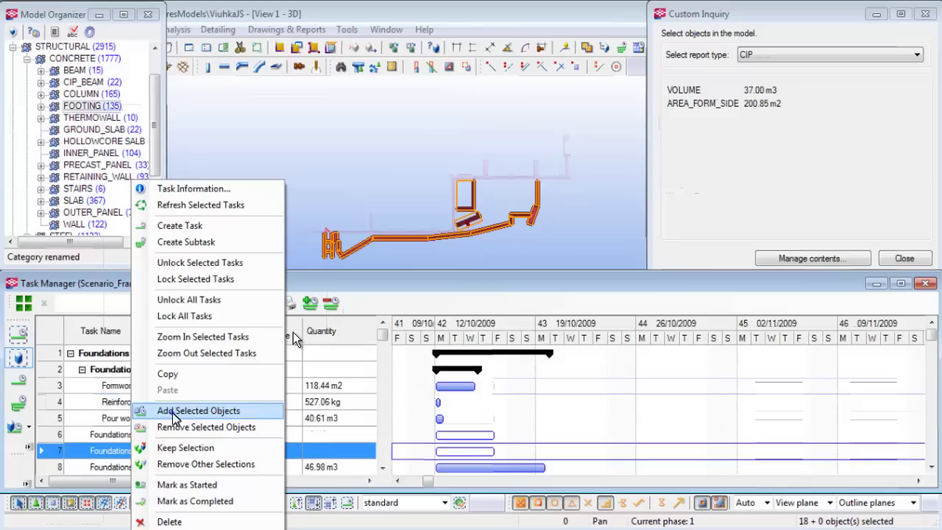
{"action": "left_click", "coordinate": [175, 417]}
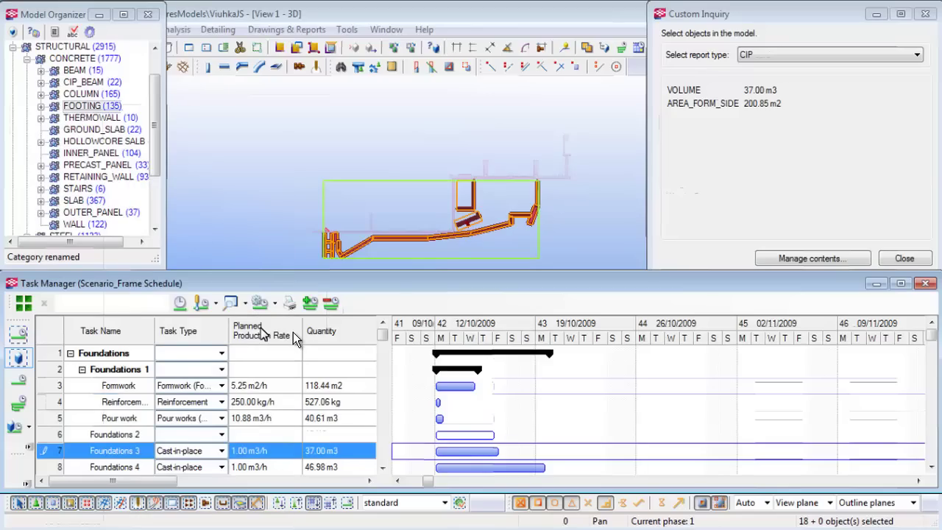
Step: Hide the Foundations 3 footings and add the remaining stepped line of footings to Foundations 2 as Cast-in-place
{"action": "right_click", "coordinate": [271, 127]}
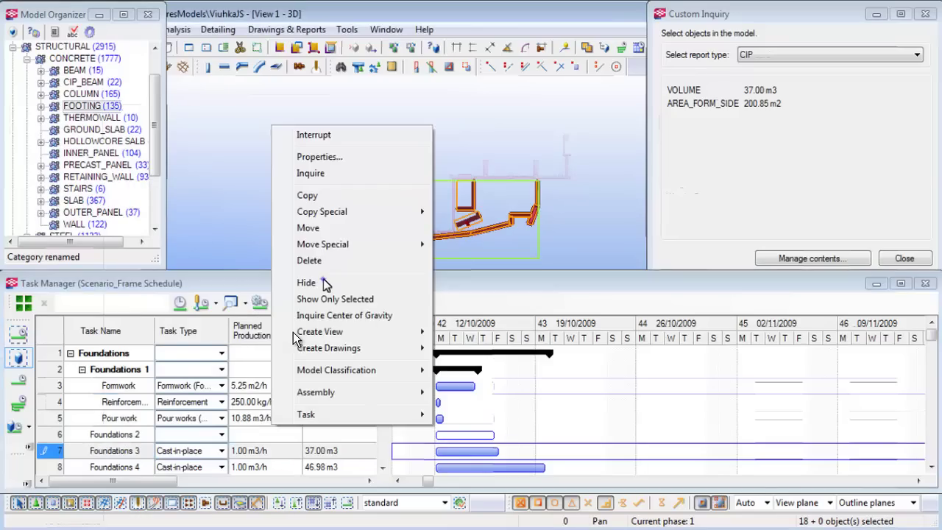
{"action": "left_click", "coordinate": [325, 284]}
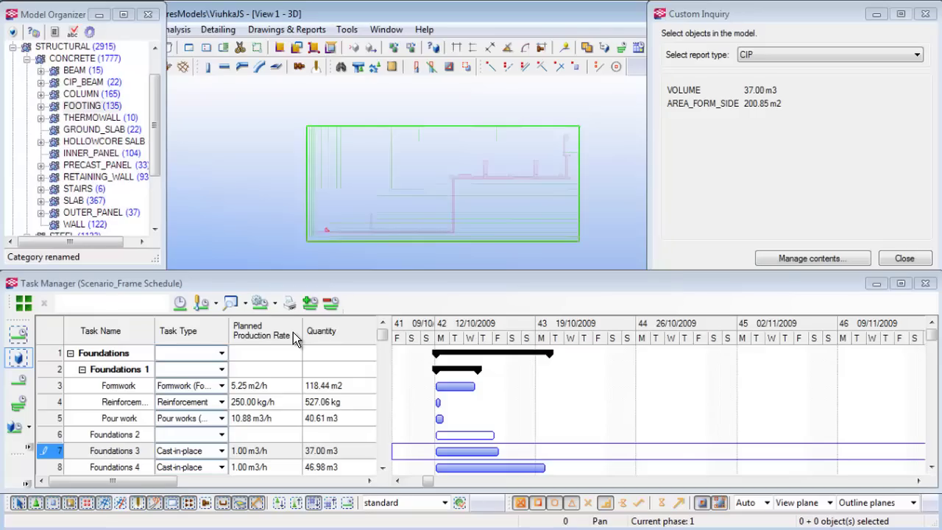
{"action": "left_click", "coordinate": [103, 437]}
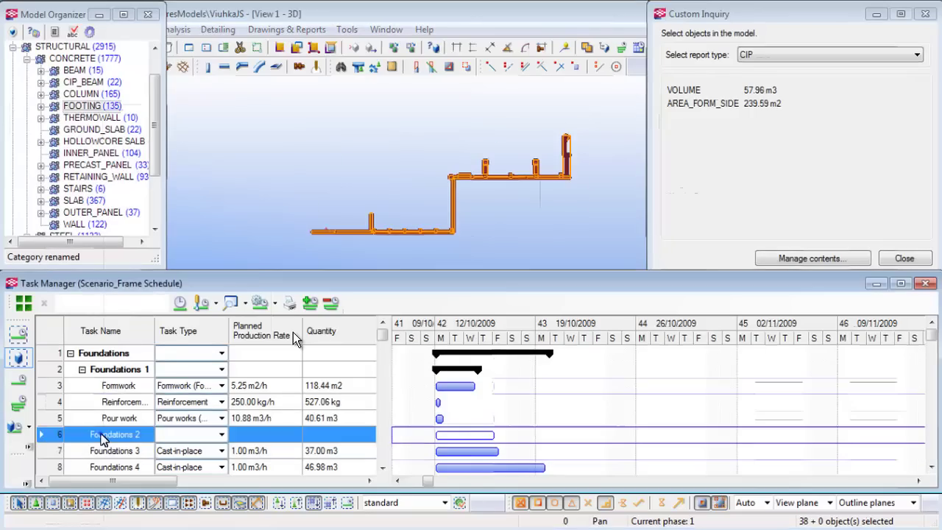
{"action": "right_click", "coordinate": [104, 437]}
{"action": "left_click", "coordinate": [158, 351]}
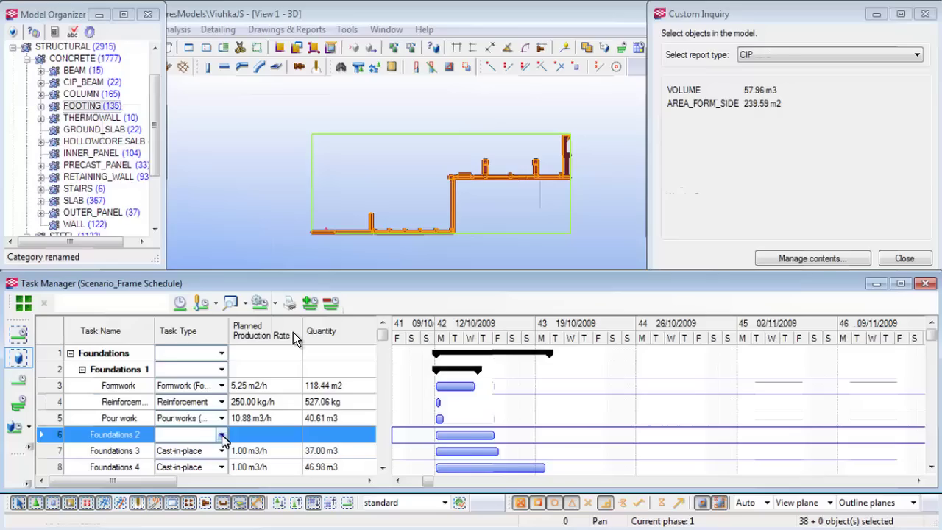
{"action": "left_click", "coordinate": [221, 435]}
{"action": "left_click", "coordinate": [212, 413]}
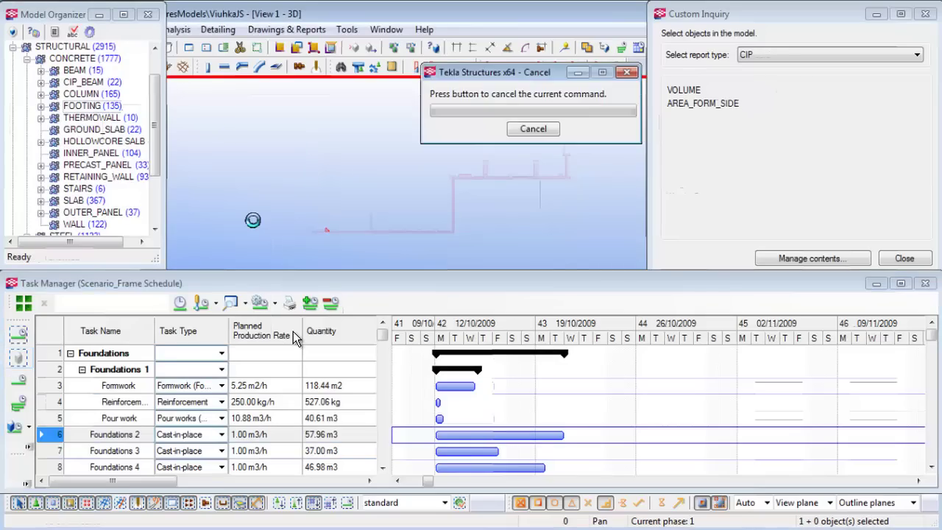
Step: Select all concrete footings in the structural model and show only them in the 3D view
{"action": "left_click", "coordinate": [93, 106]}
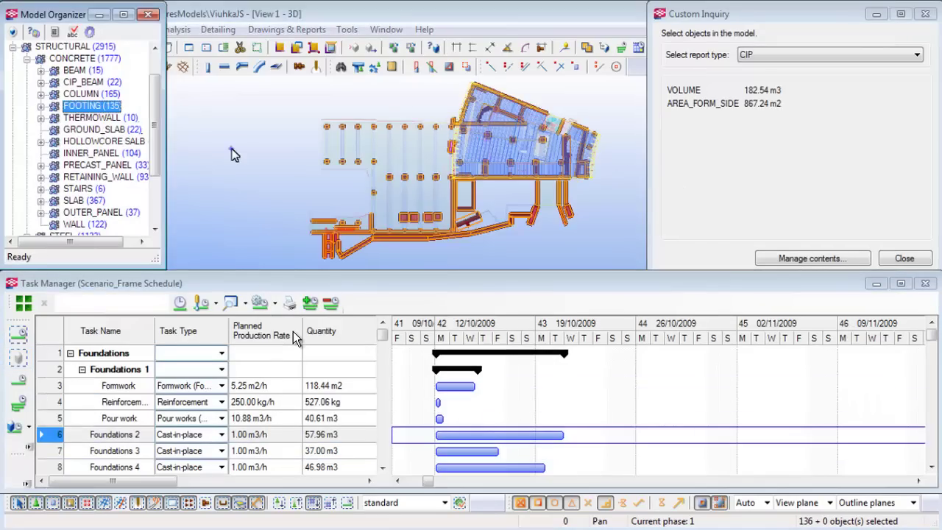
{"action": "right_click", "coordinate": [231, 151]}
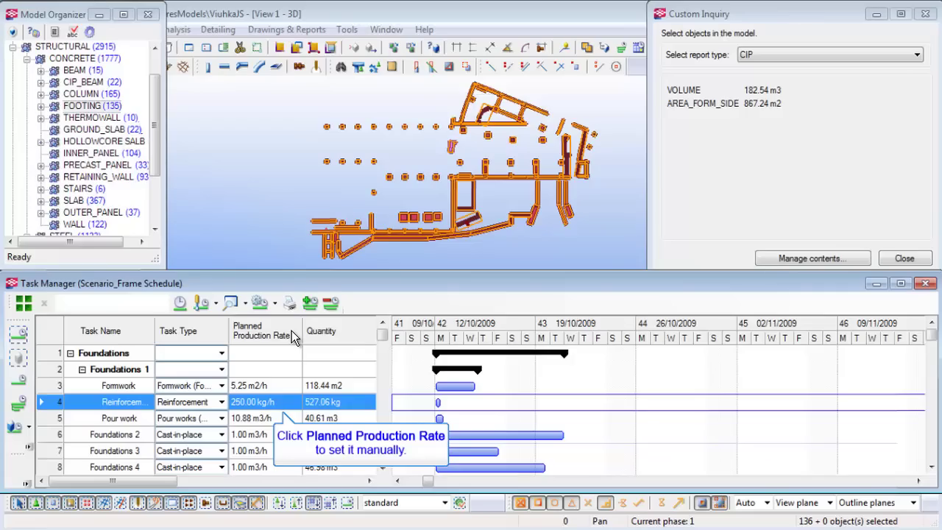
Step: Set the planned production rate of the Reinforcement task under Foundations 1 to 75.00 kg/h
{"action": "left_click", "coordinate": [272, 406]}
{"action": "type", "text": "75.00"}
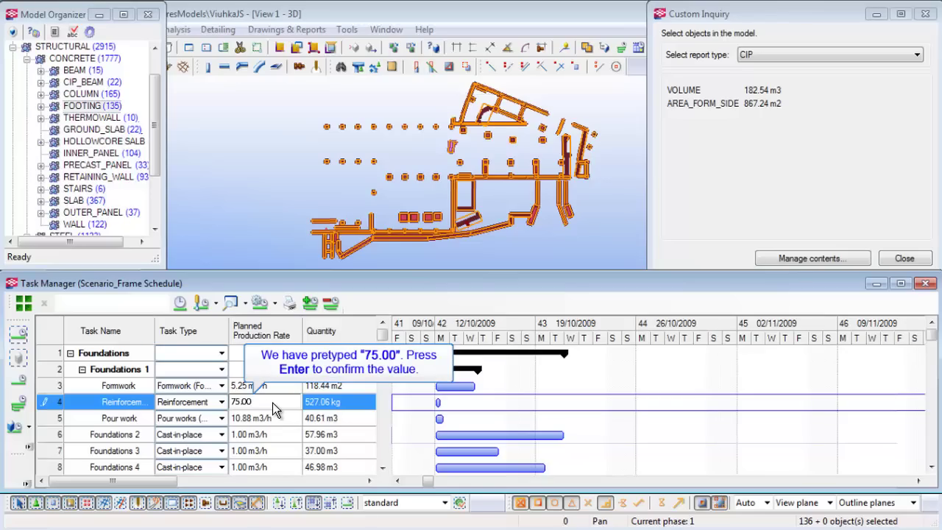
{"action": "key", "text": "Return"}
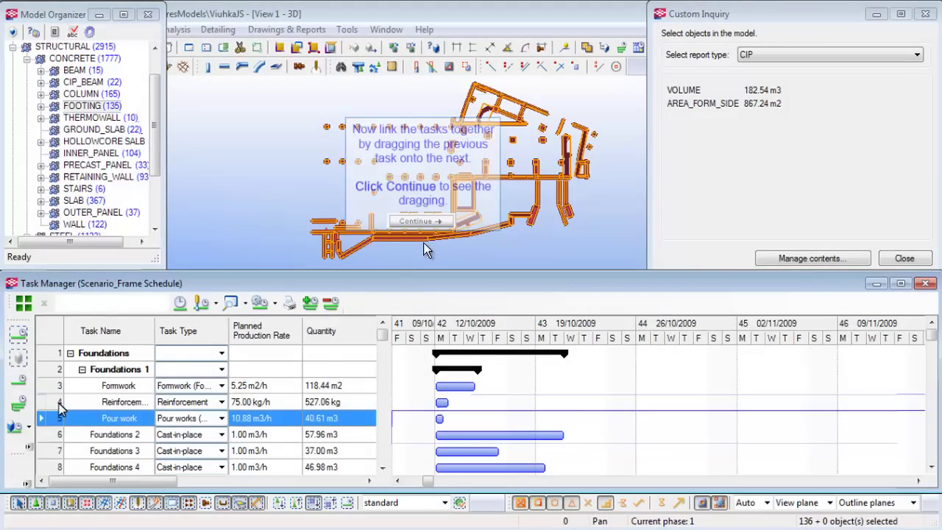
Step: Link the foundation tasks in sequence from Formwork to Foundations 4 and open the link type options between Pour work and Foundations 2
{"action": "left_click", "coordinate": [426, 221]}
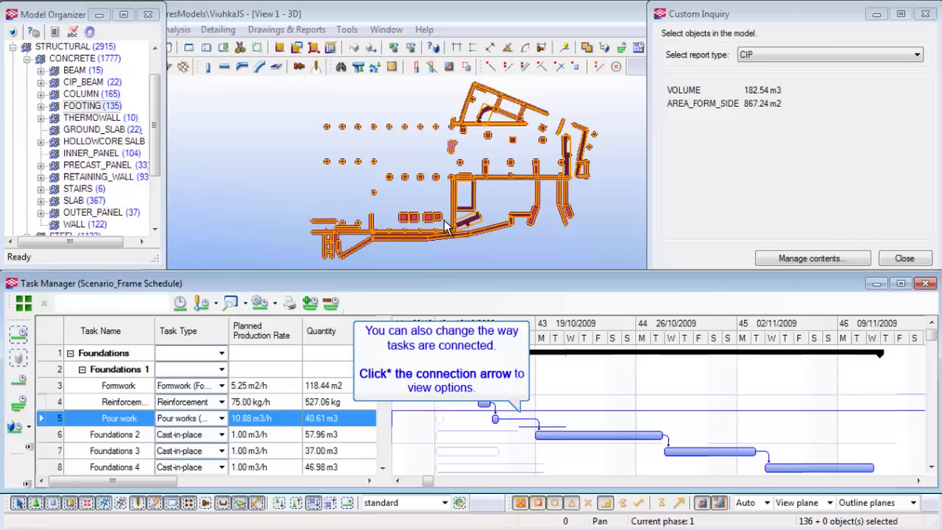
{"action": "left_click", "coordinate": [521, 426]}
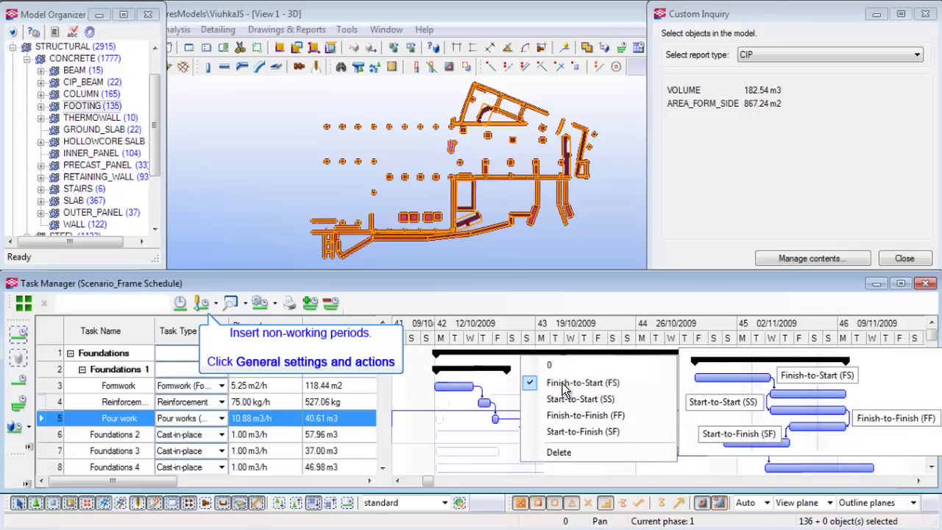
Step: Add a non-recurring non-working period named Summer vacation running from 8 August to 22 August 2011
{"action": "left_click", "coordinate": [208, 301]}
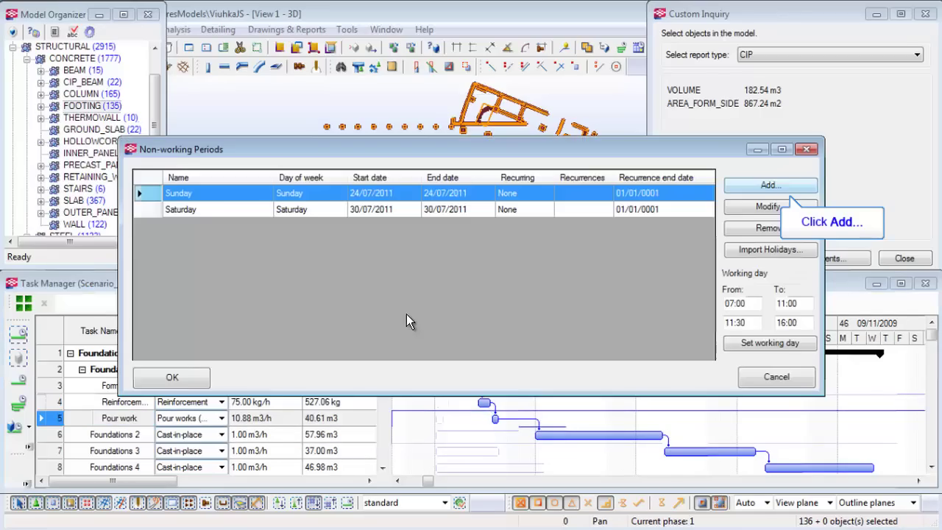
{"action": "left_click", "coordinate": [770, 185]}
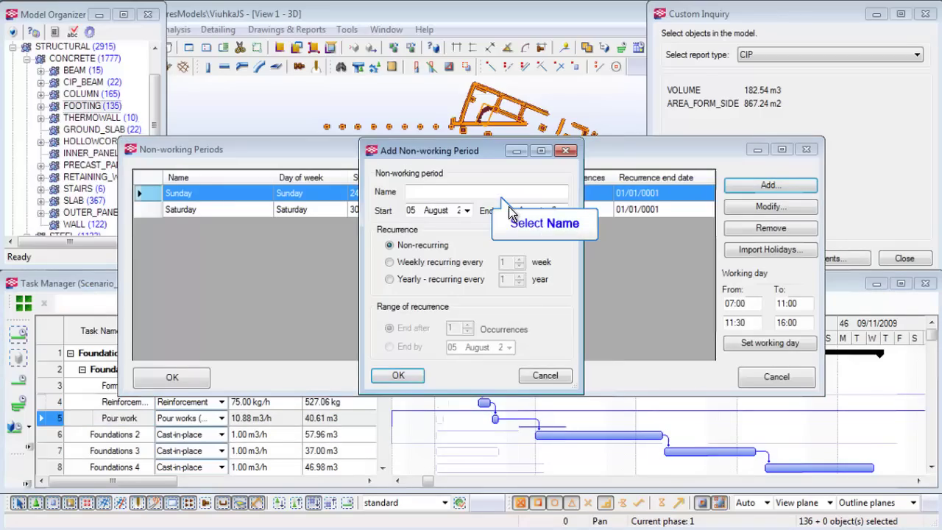
{"action": "left_click", "coordinate": [493, 192]}
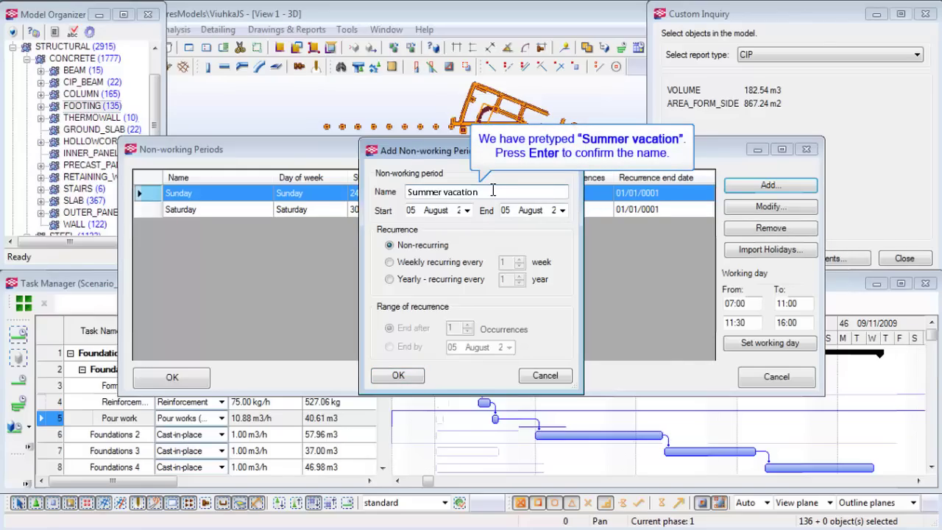
{"action": "key", "text": "Return"}
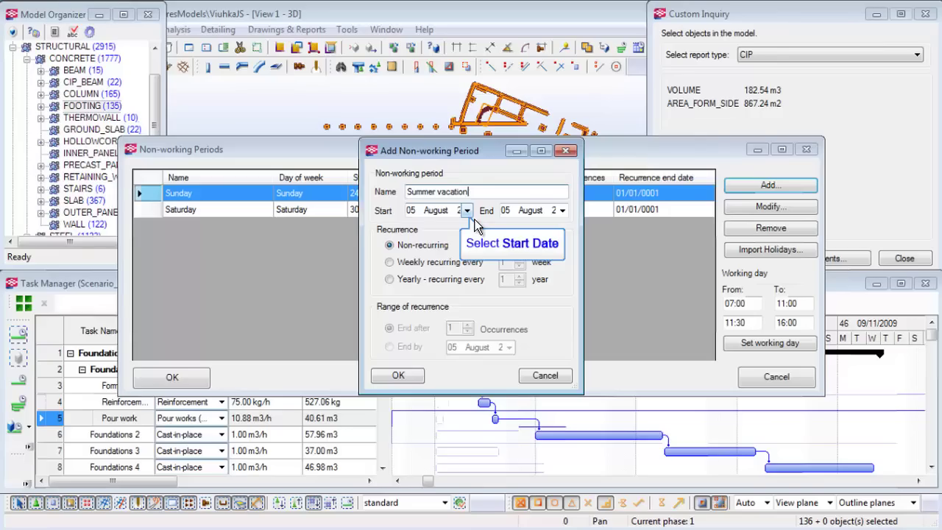
{"action": "left_click", "coordinate": [467, 211]}
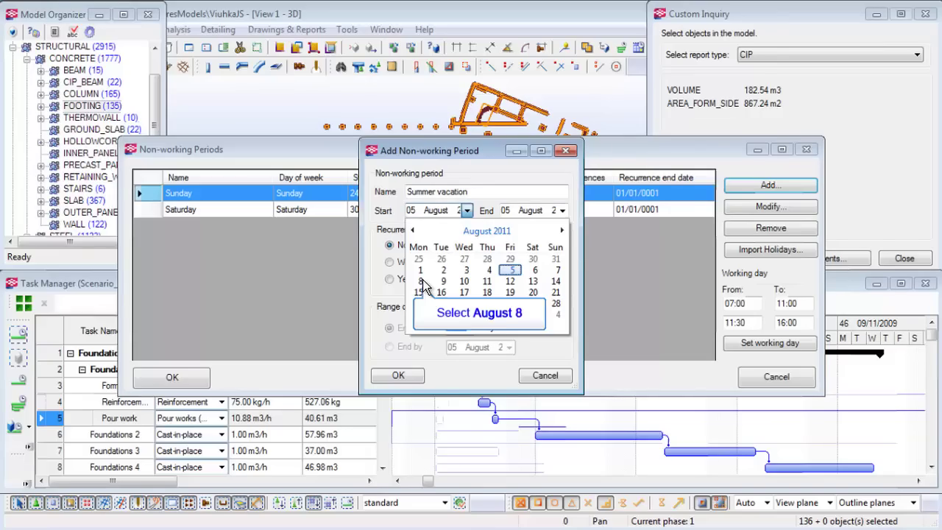
{"action": "left_click", "coordinate": [420, 282]}
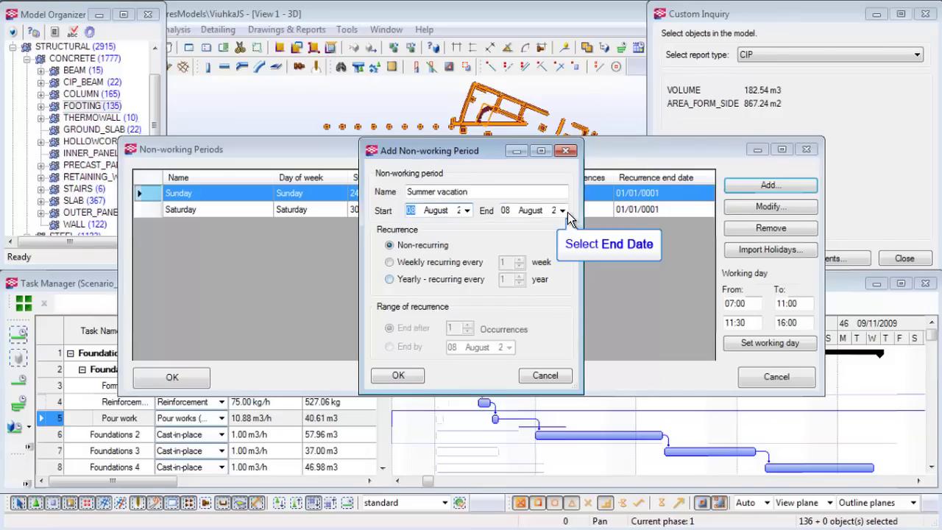
{"action": "left_click", "coordinate": [563, 210]}
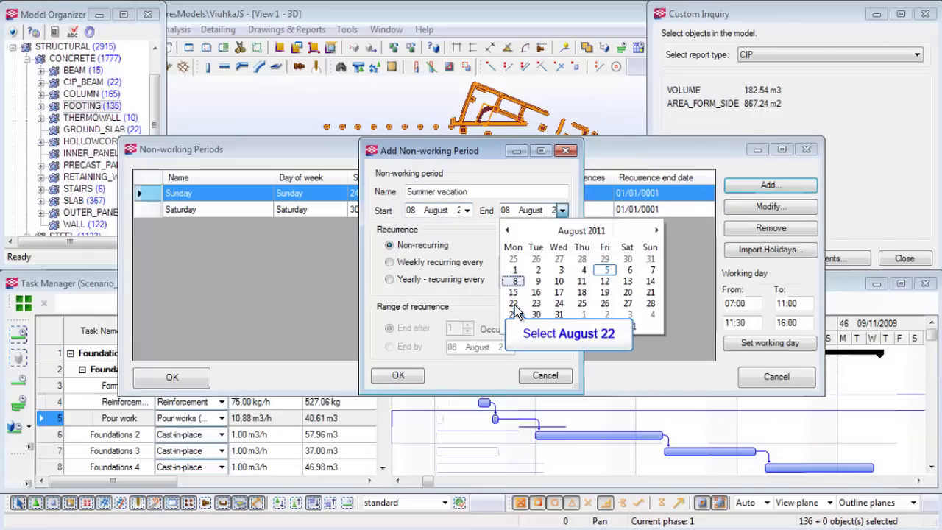
{"action": "left_click", "coordinate": [515, 303]}
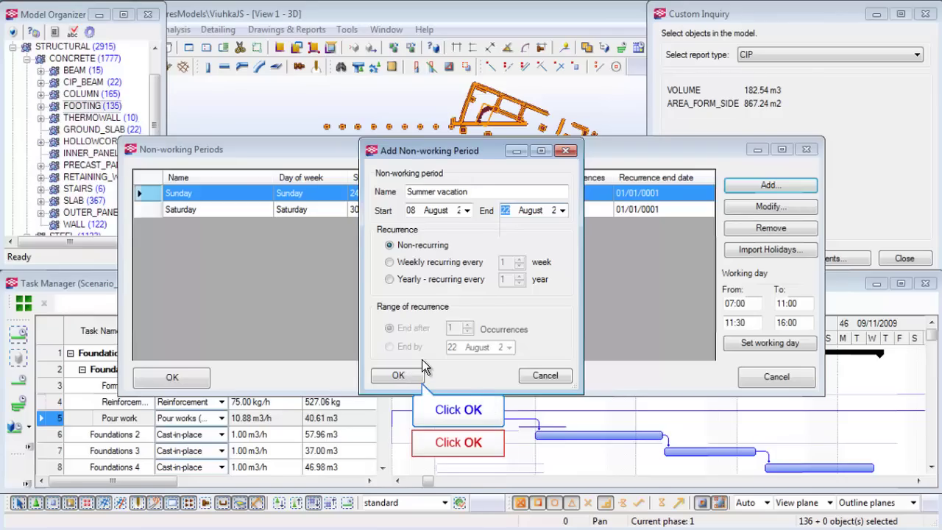
{"action": "left_click", "coordinate": [418, 374]}
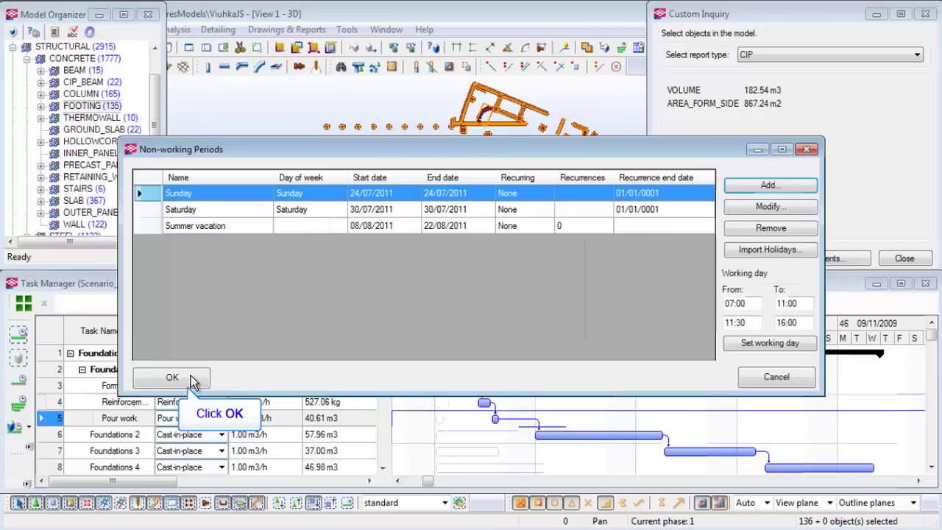
{"action": "left_click", "coordinate": [192, 379]}
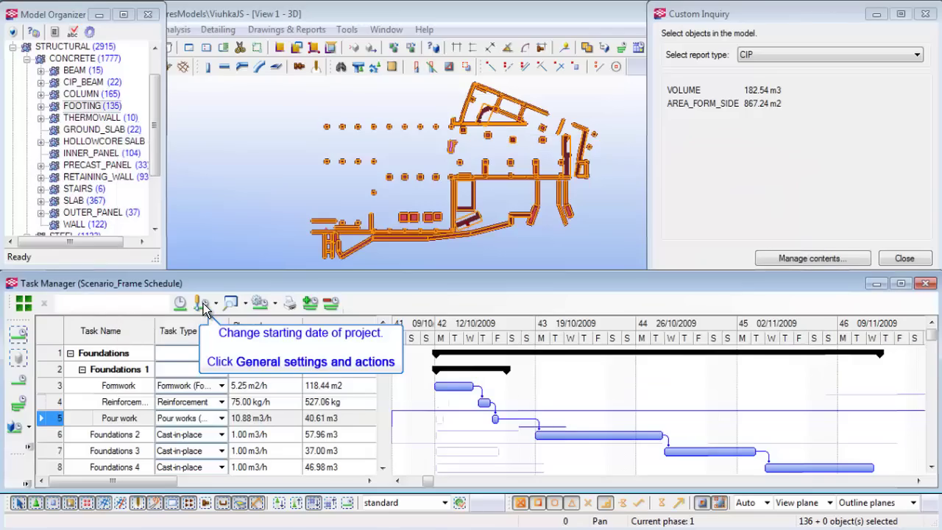
Step: Change the project start date to 26 October 2009
{"action": "left_click", "coordinate": [203, 303]}
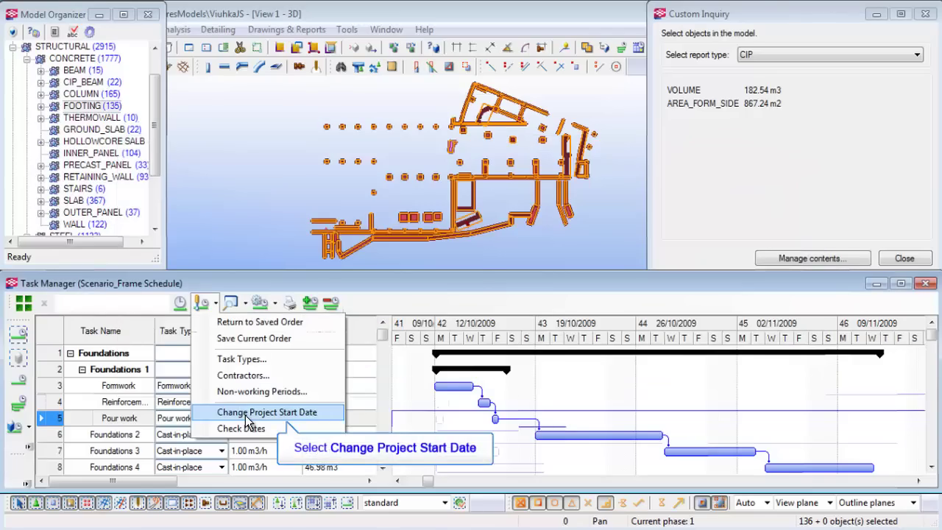
{"action": "left_click", "coordinate": [245, 415]}
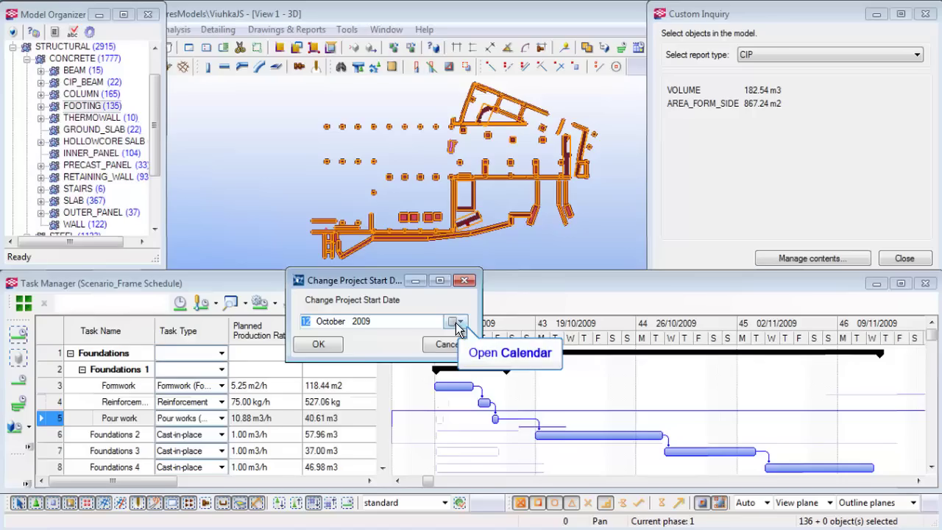
{"action": "left_click", "coordinate": [456, 324]}
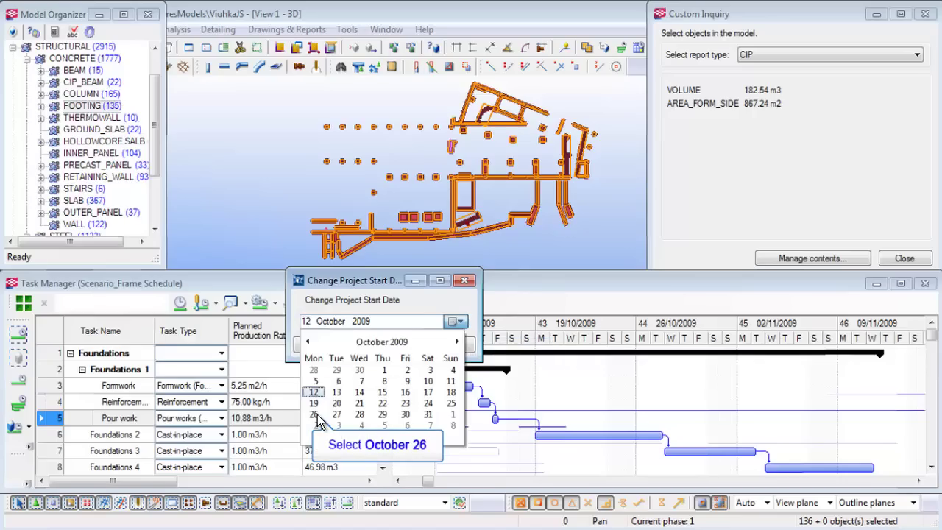
{"action": "left_click", "coordinate": [314, 414]}
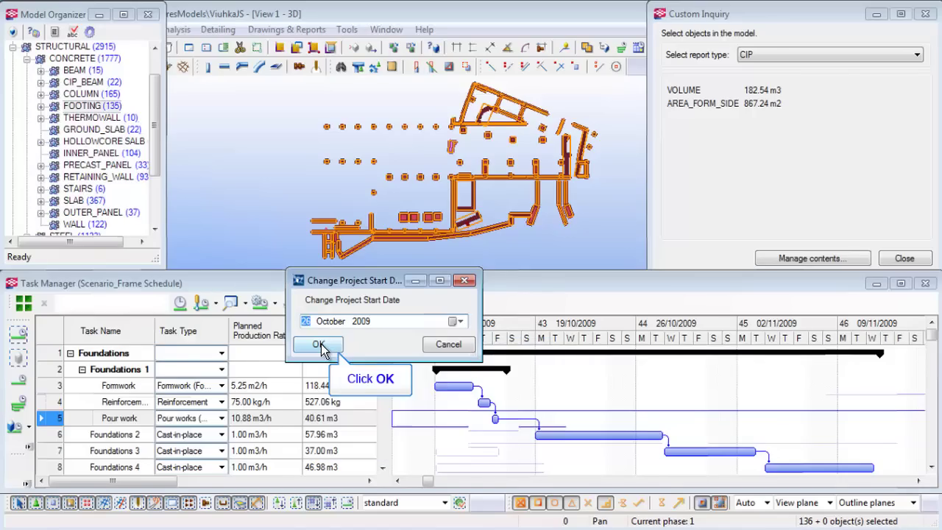
{"action": "left_click", "coordinate": [318, 345]}
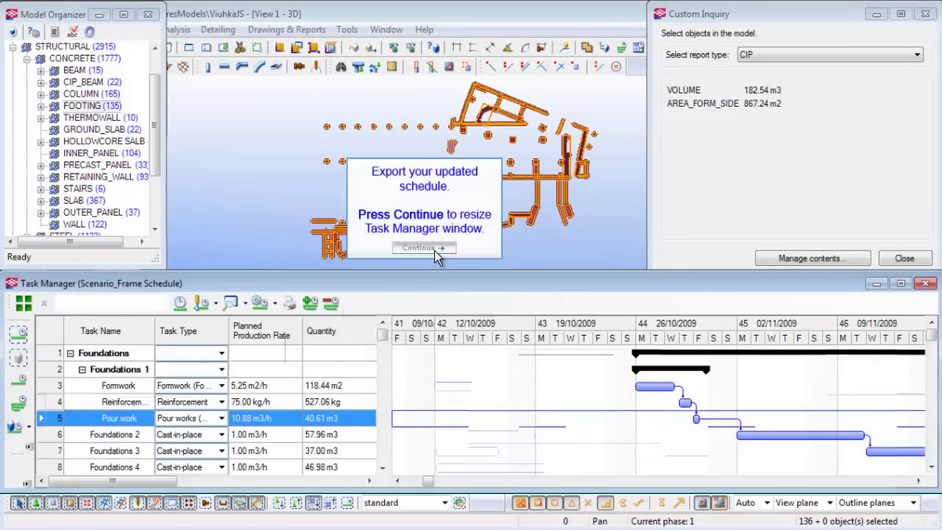
Step: Export the updated Scenario_Frame Schedule and calculate its critical path in Microsoft Project
{"action": "left_click", "coordinate": [434, 248]}
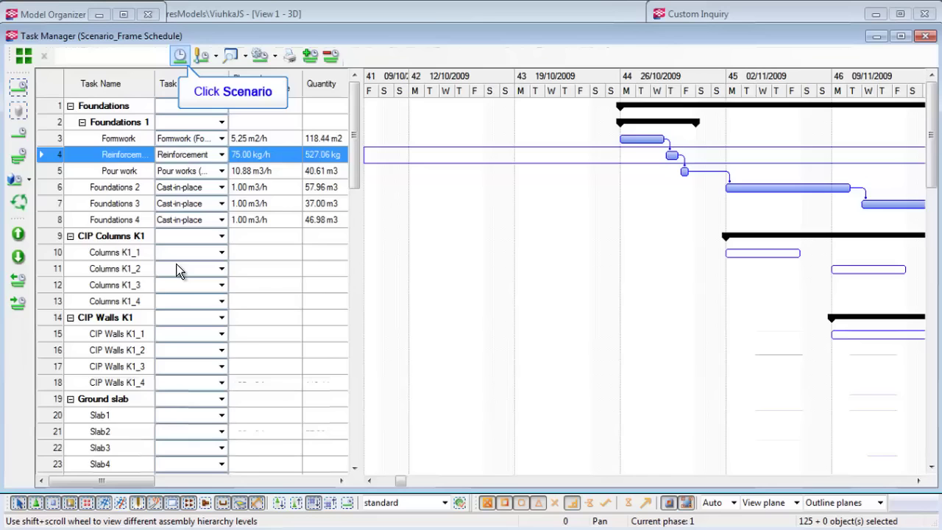
{"action": "left_click", "coordinate": [179, 55]}
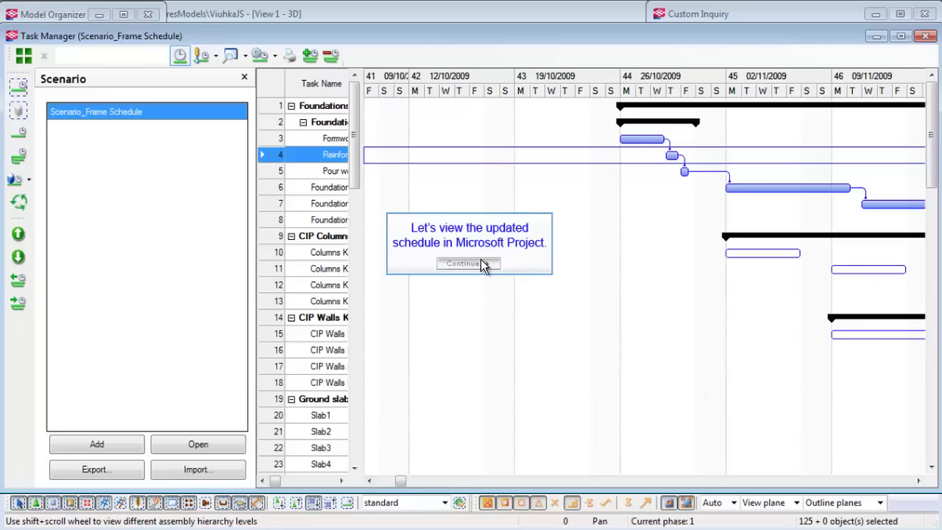
{"action": "left_click", "coordinate": [481, 261]}
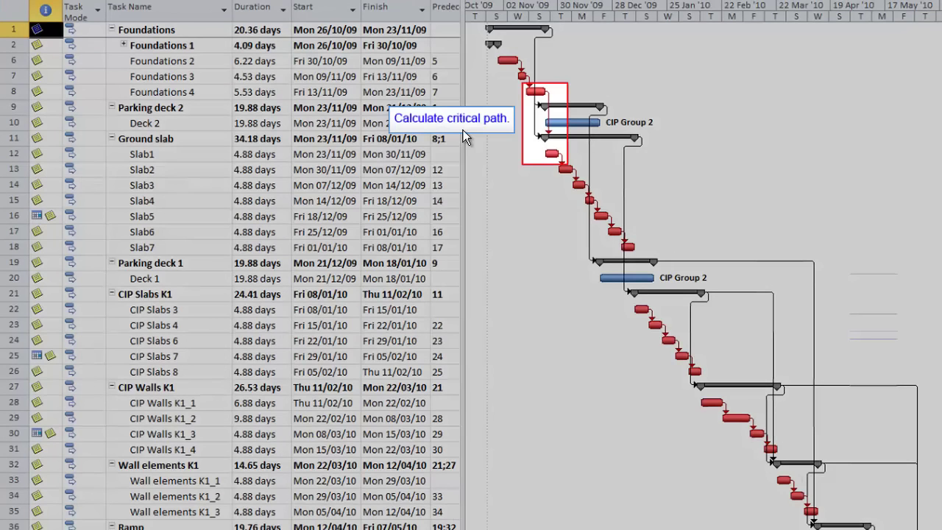
{"action": "key", "text": "F9"}
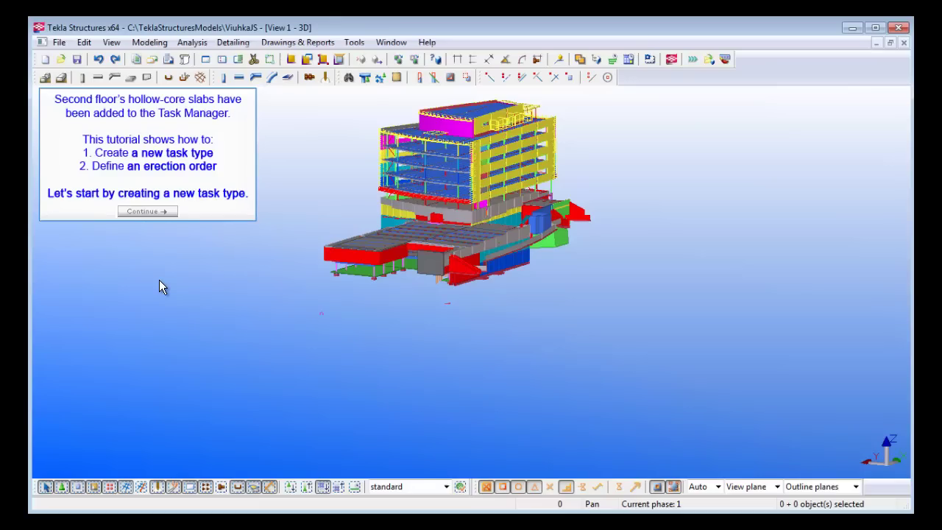
Step: Open Task Manager in Tekla Structures and change the object representation to Show Only Selected
{"action": "left_click", "coordinate": [147, 211]}
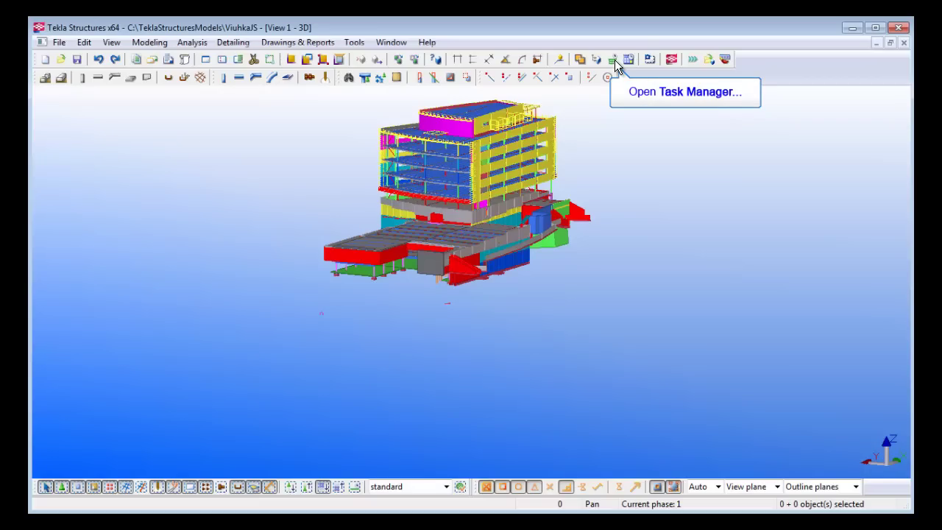
{"action": "left_click", "coordinate": [607, 78]}
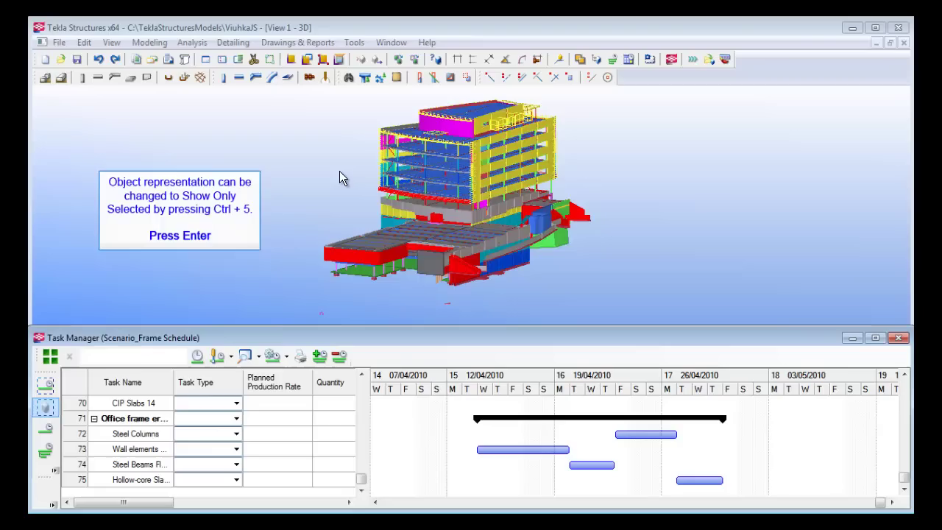
{"action": "key", "text": "ctrl+5"}
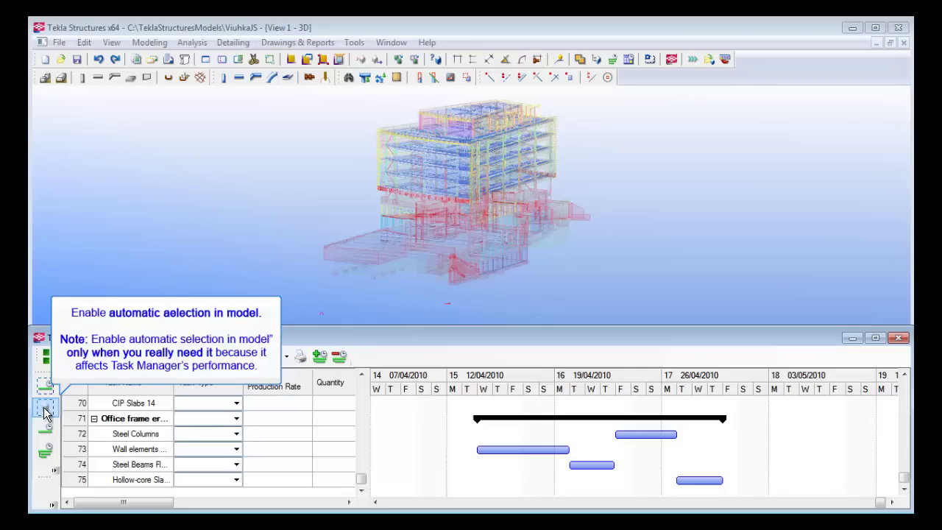
Step: Enable automatic selection in the model, then isolate the parts of the Hollow-core Slabs Floor 2 task in plane view
{"action": "left_click", "coordinate": [45, 407]}
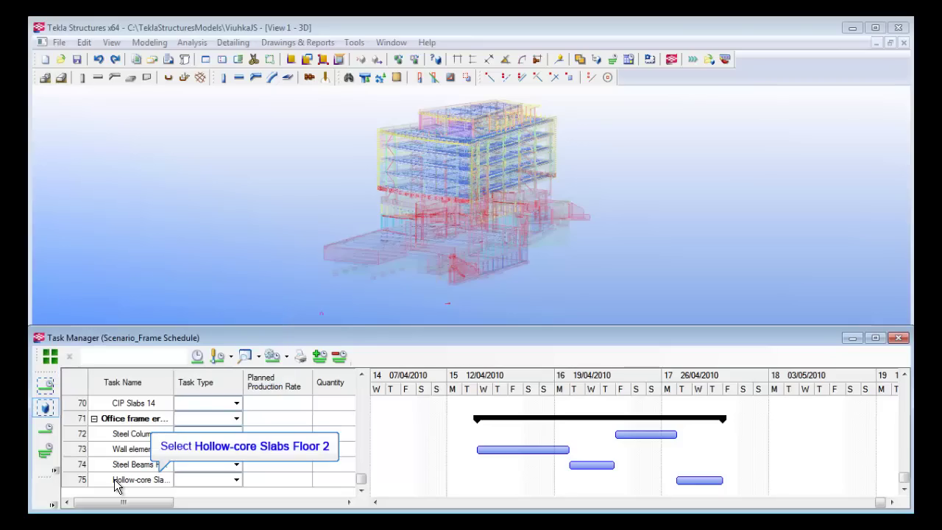
{"action": "left_click", "coordinate": [114, 479]}
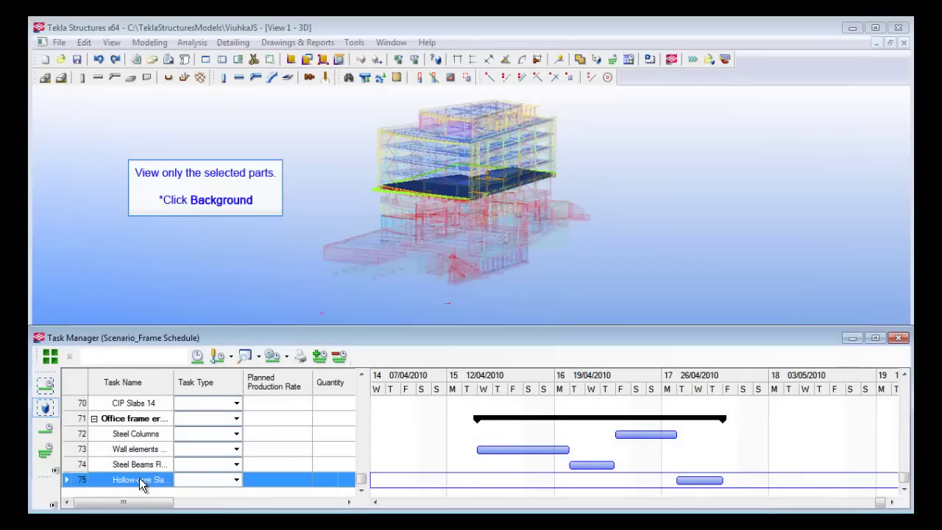
{"action": "right_click", "coordinate": [137, 260]}
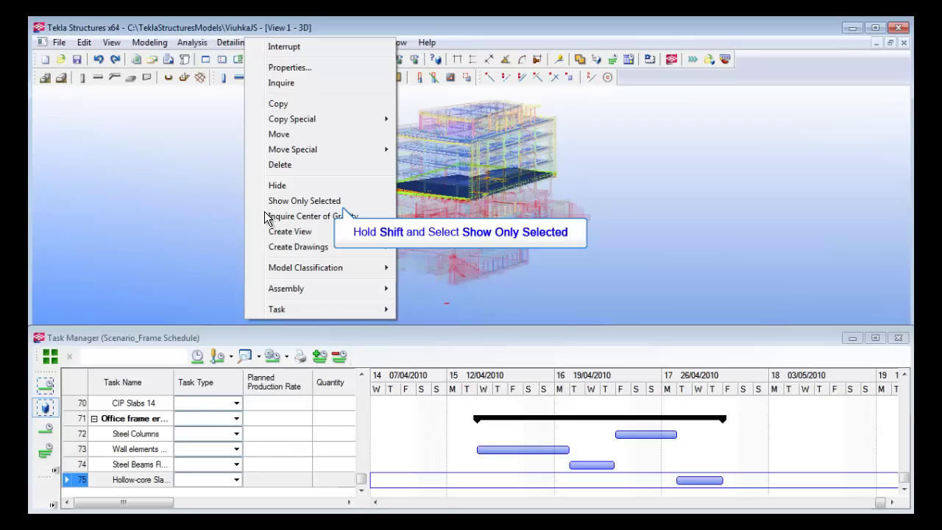
{"action": "left_click", "coordinate": [294, 201], "text": "shift"}
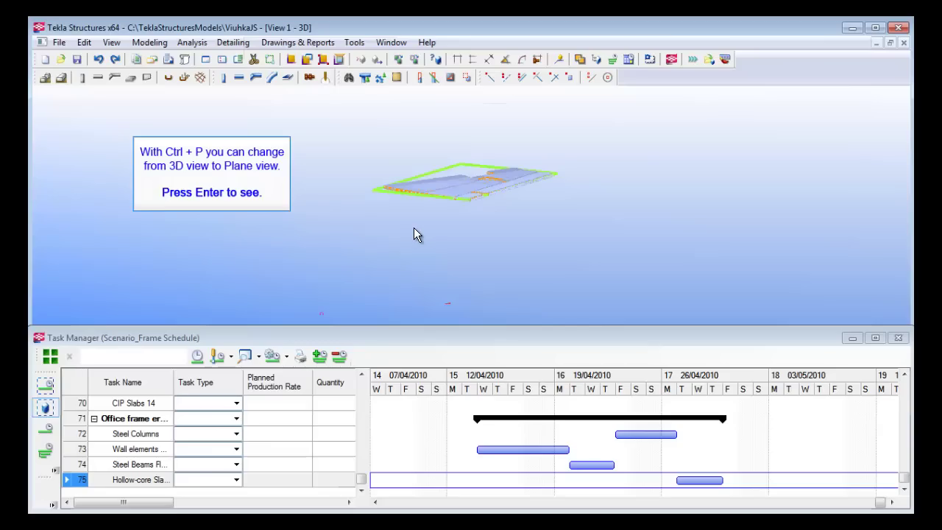
{"action": "key", "text": "ctrl+p"}
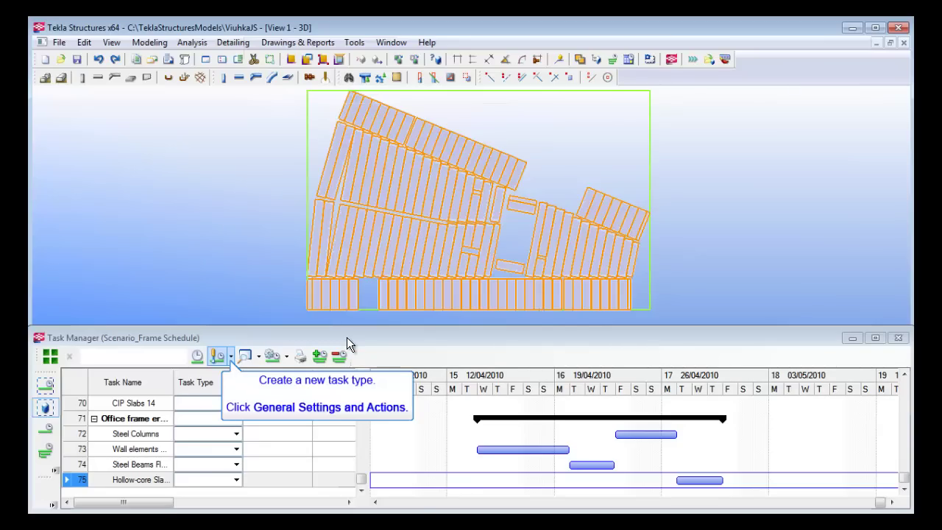
Step: Add a new task type to the task type list and name it Erection
{"action": "left_click", "coordinate": [231, 356]}
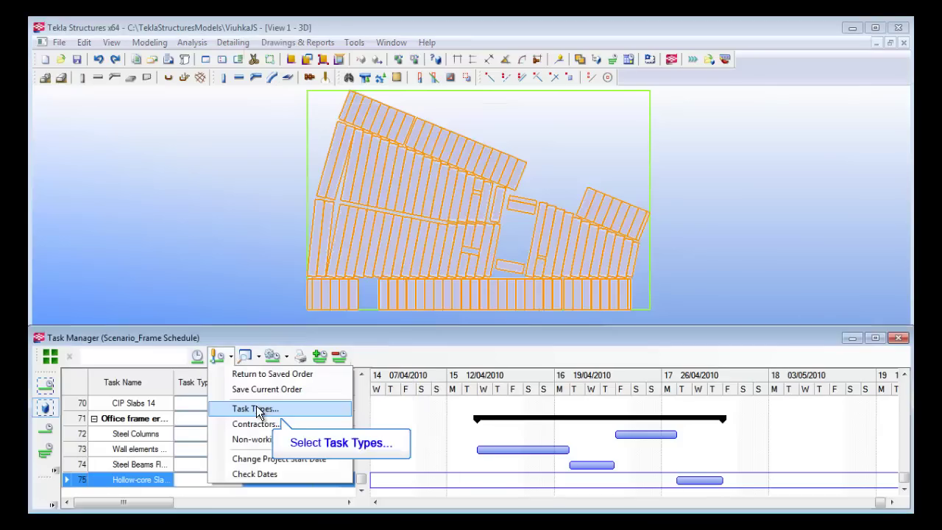
{"action": "left_click", "coordinate": [256, 408]}
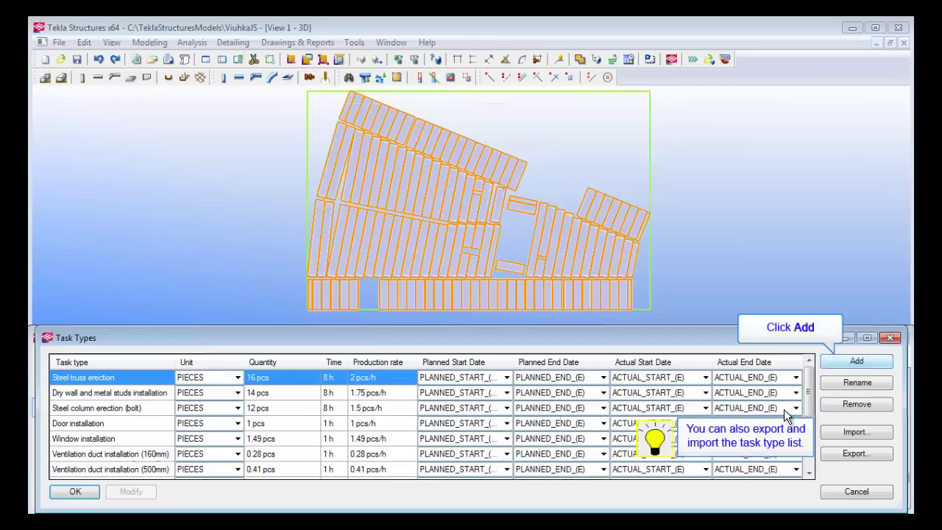
{"action": "left_click", "coordinate": [854, 361]}
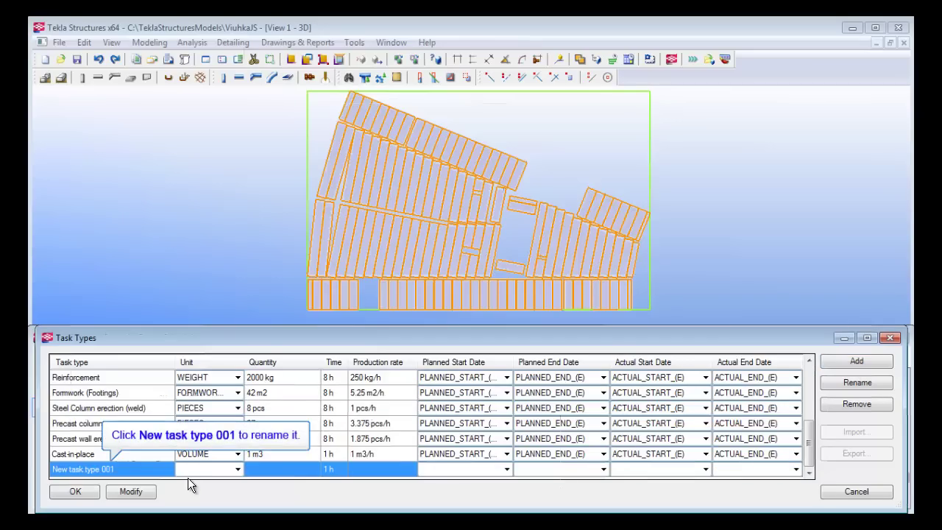
{"action": "left_click", "coordinate": [139, 469]}
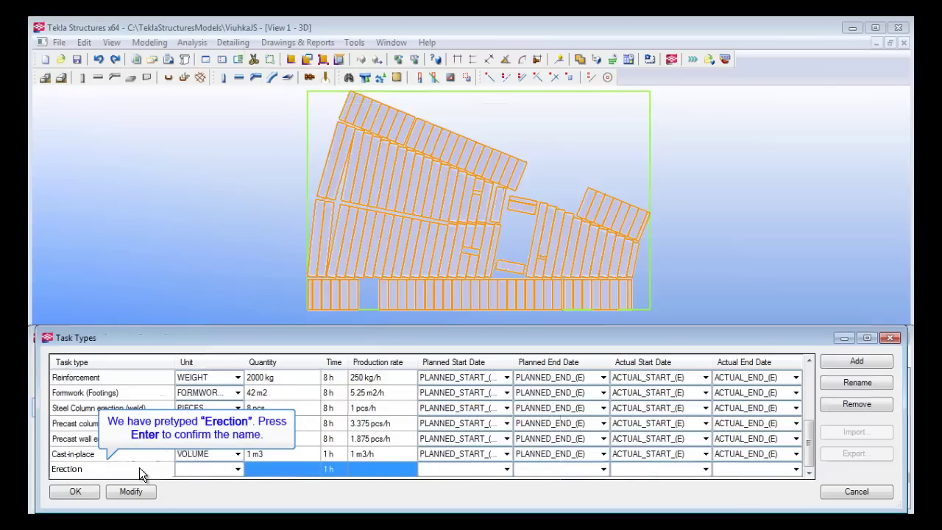
{"action": "key", "text": "Return"}
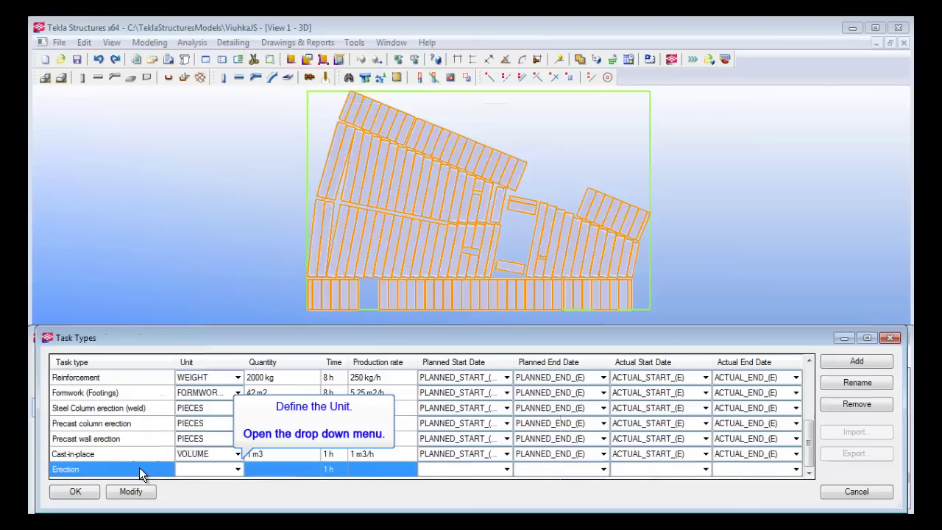
Step: Set the Erection task type's unit to PIECES and its production rate to 15 pieces per 8 hours
{"action": "left_click", "coordinate": [237, 469]}
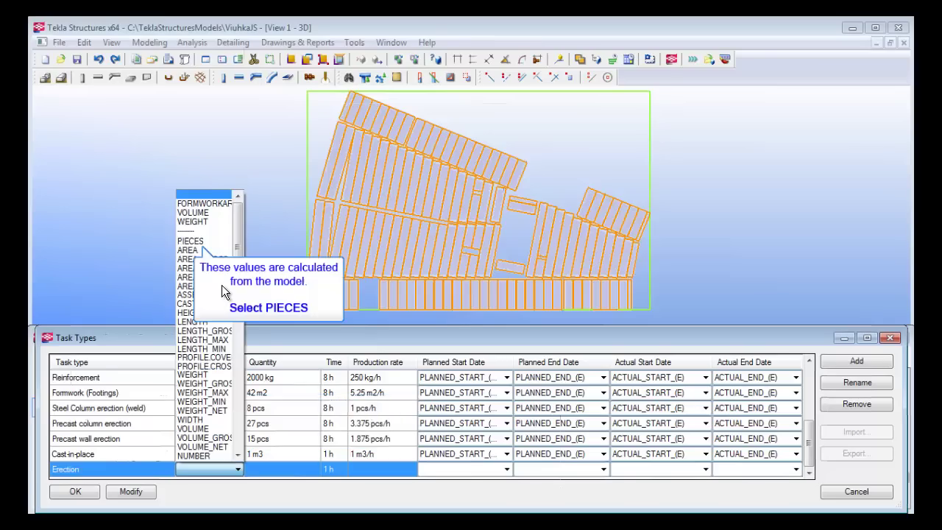
{"action": "left_click", "coordinate": [190, 241]}
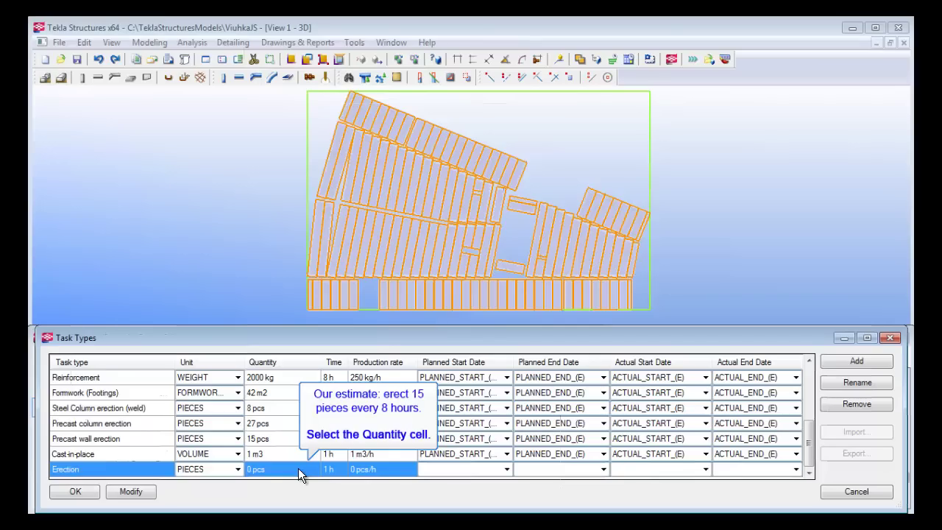
{"action": "left_click", "coordinate": [298, 468]}
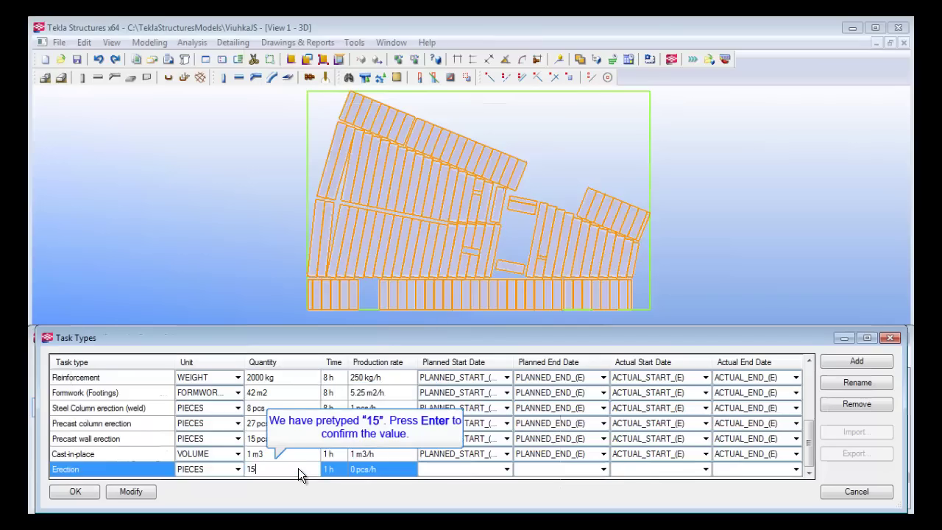
{"action": "key", "text": "Return"}
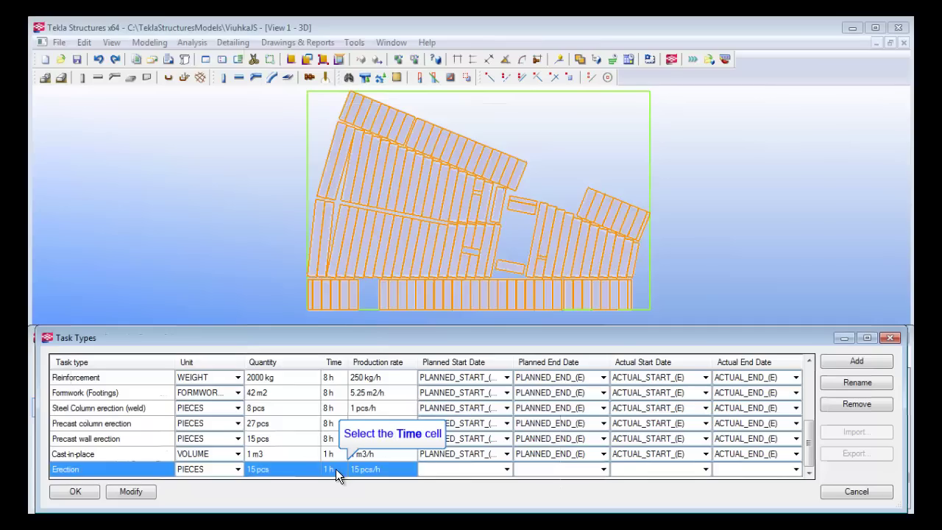
{"action": "left_click", "coordinate": [335, 469]}
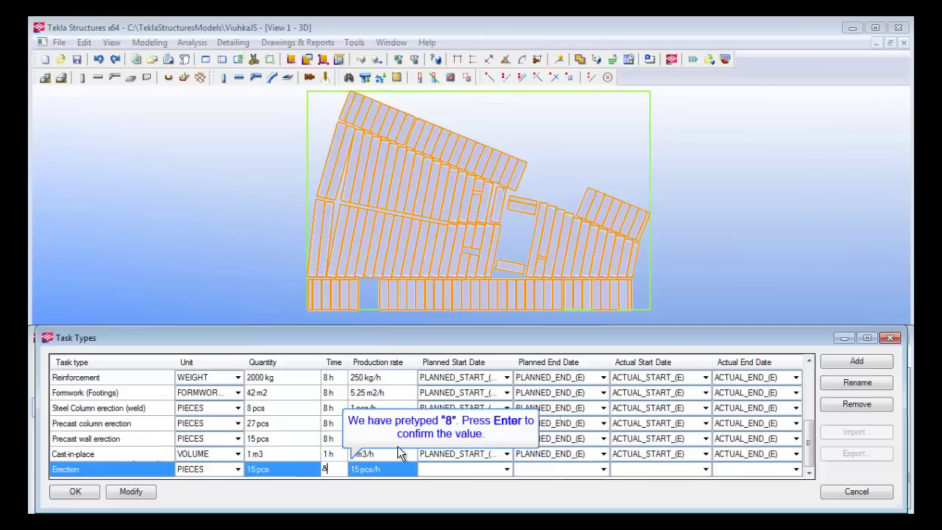
{"action": "key", "text": "Return"}
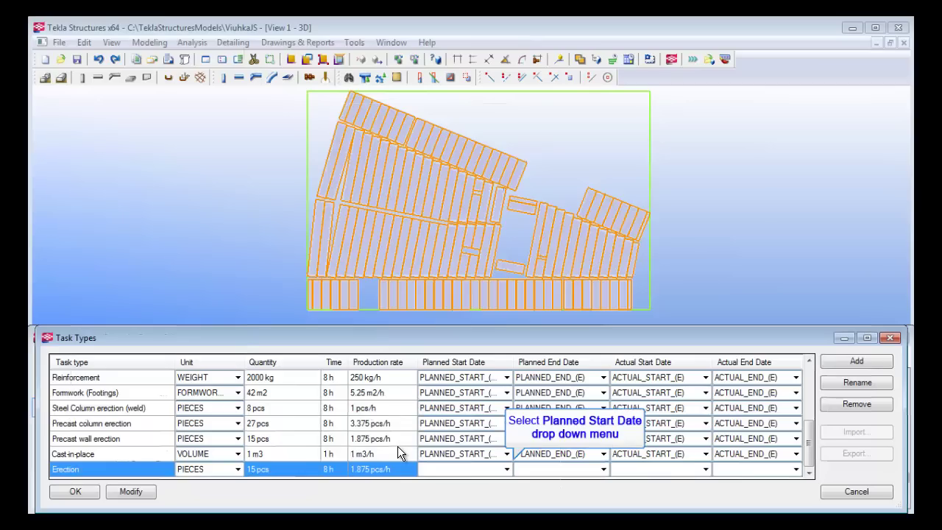
Step: Map the Erection type's planned start date to PLANNED_START_(E) and its planned end date to PLANNED_END_(E)
{"action": "left_click", "coordinate": [502, 470]}
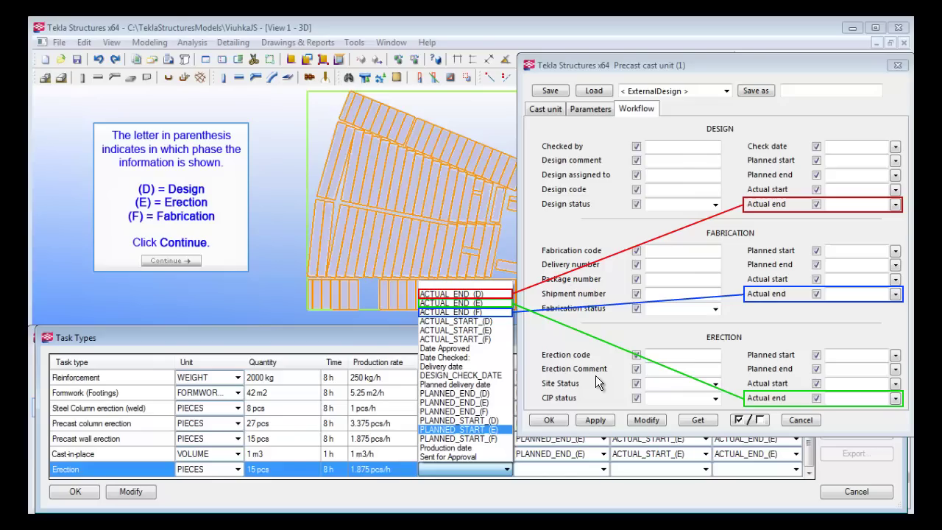
{"action": "left_click", "coordinate": [196, 263]}
{"action": "left_click", "coordinate": [196, 263]}
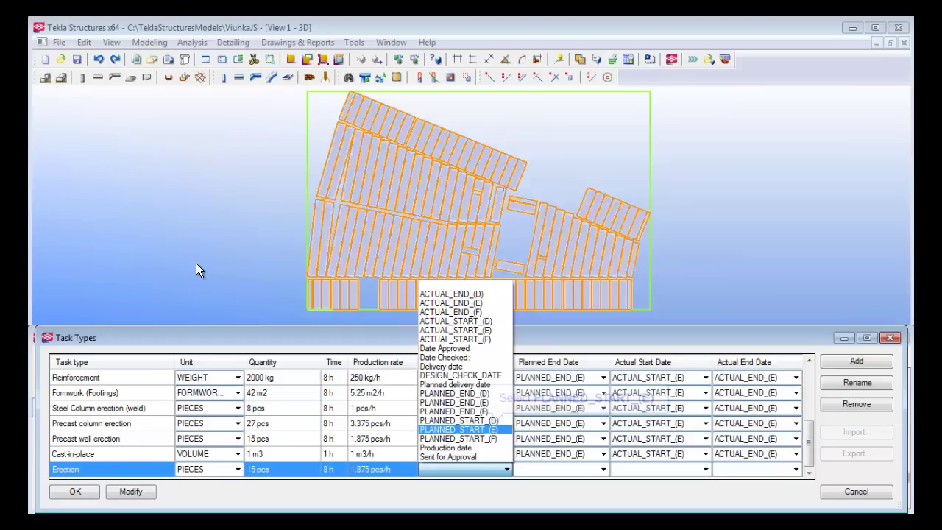
{"action": "left_click", "coordinate": [468, 428]}
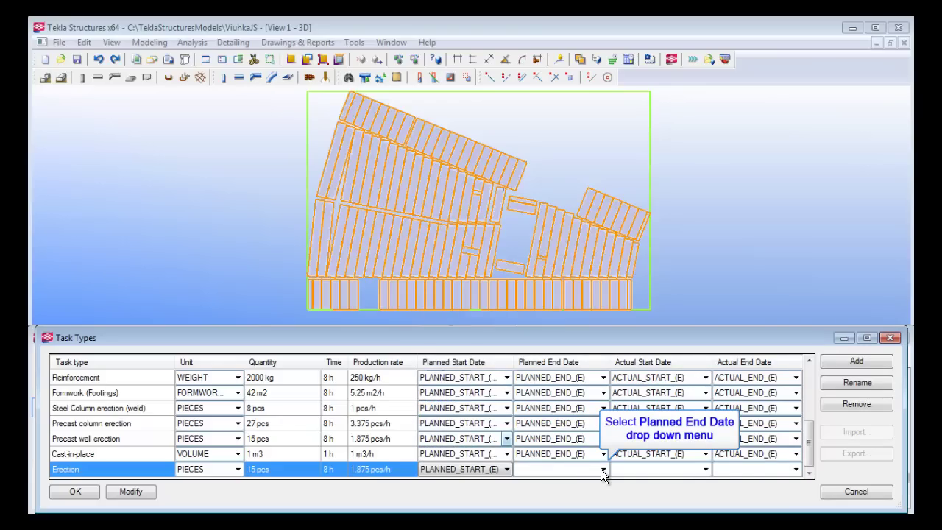
{"action": "left_click", "coordinate": [600, 469]}
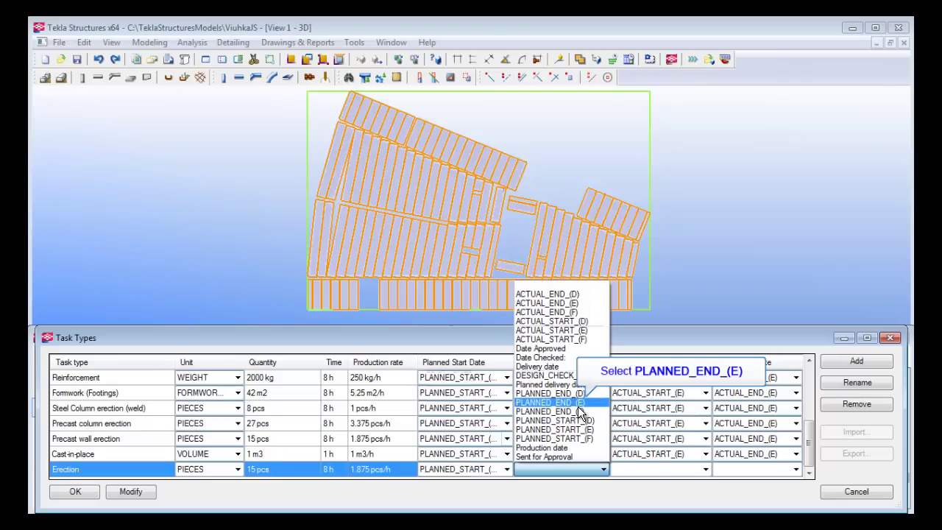
{"action": "key", "text": "Return"}
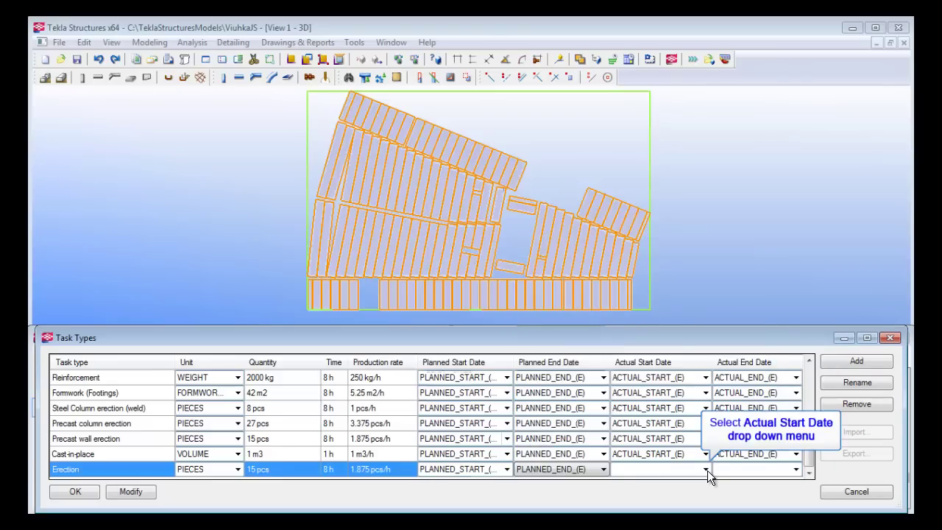
Step: Map the Erection type's actual start date to ACTUAL_START_(E) and its actual end date to ACTUAL_END_(E)
{"action": "left_click", "coordinate": [706, 469]}
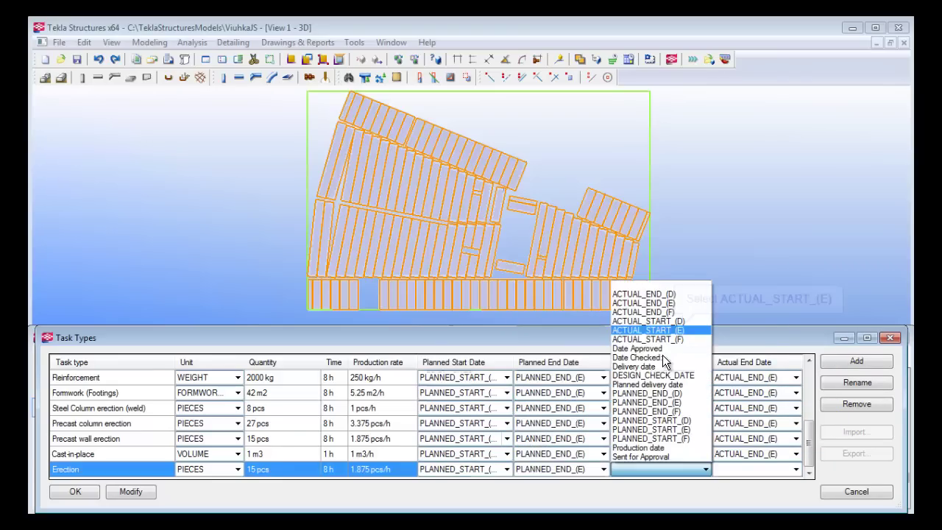
{"action": "key", "text": "Return"}
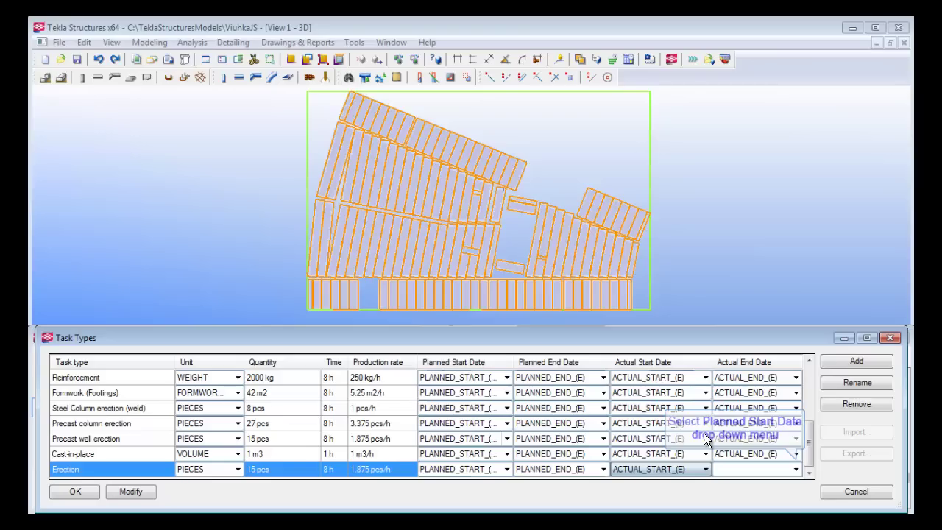
{"action": "left_click", "coordinate": [795, 469]}
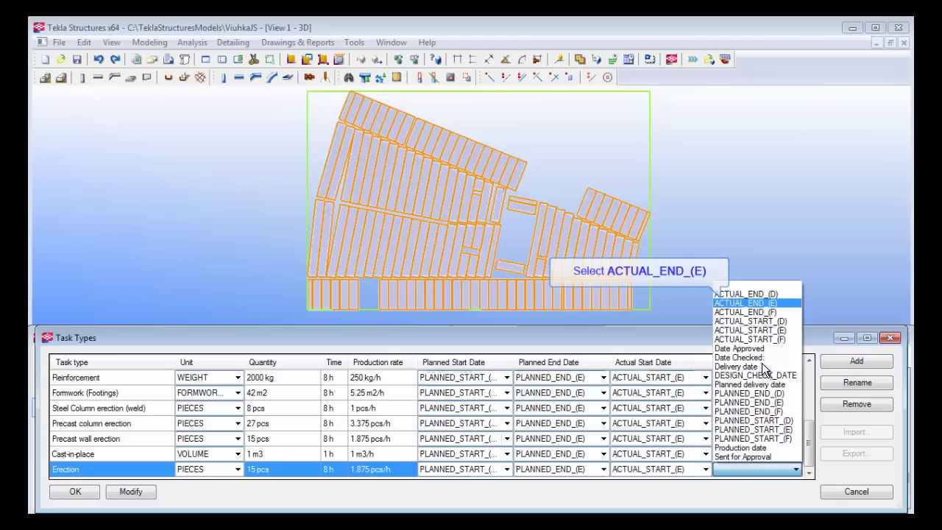
{"action": "left_click", "coordinate": [745, 304]}
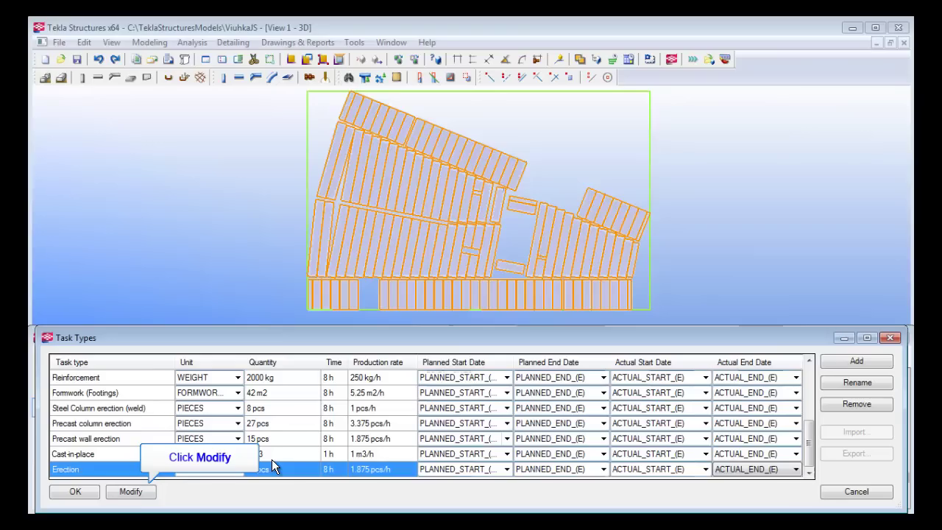
Step: Save the modified task types and assign the Erection type to the Hollow-core Slabs Floor 2 task
{"action": "left_click", "coordinate": [129, 491]}
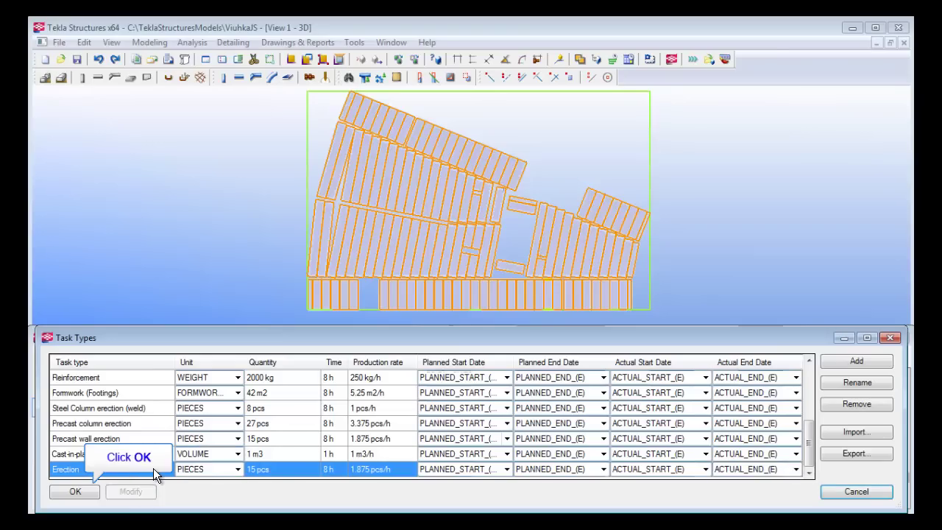
{"action": "left_click", "coordinate": [76, 492]}
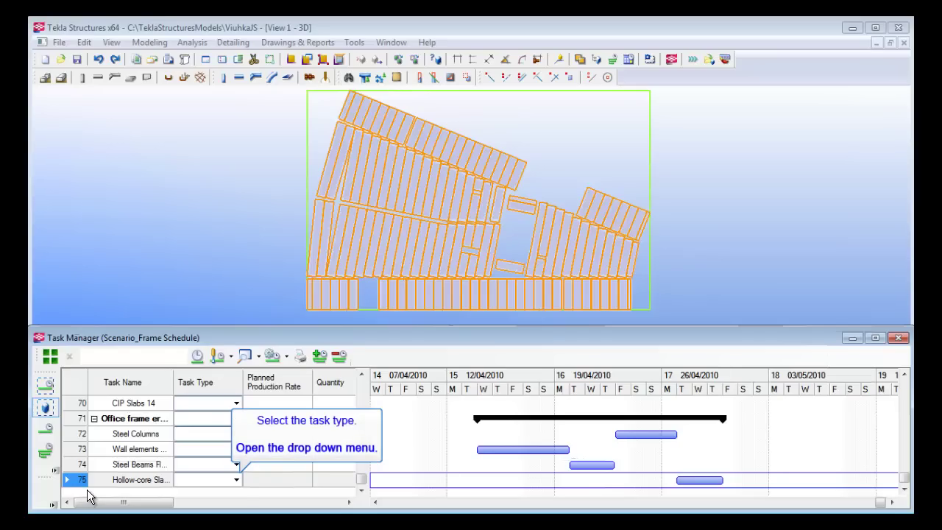
{"action": "left_click", "coordinate": [237, 480]}
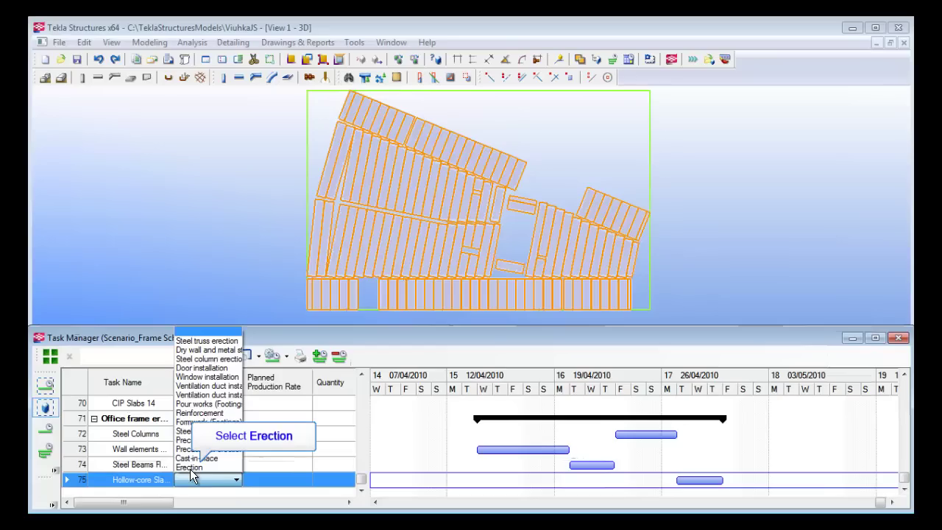
{"action": "left_click", "coordinate": [190, 468]}
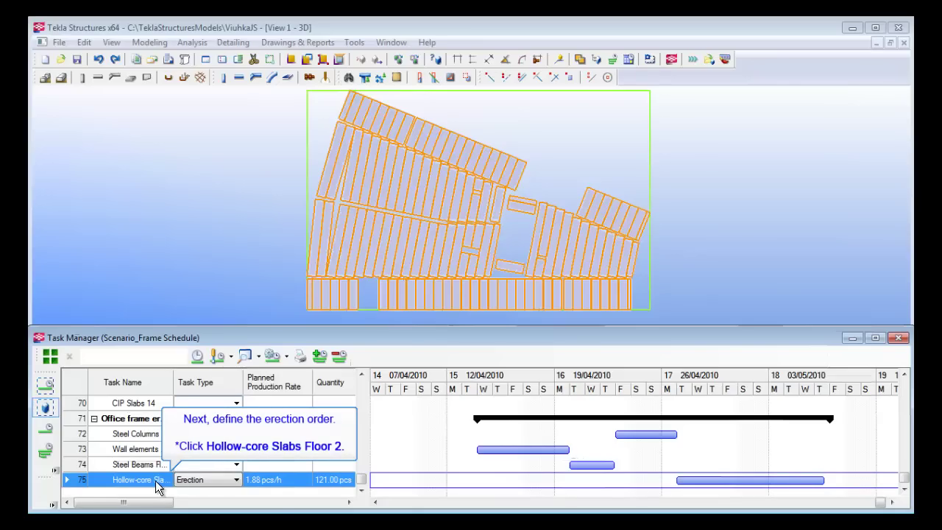
Step: Open the task information of Hollow-core Slabs Floor 2, going through its scheduling and tracking data to its list of linked objects
{"action": "right_click", "coordinate": [239, 287]}
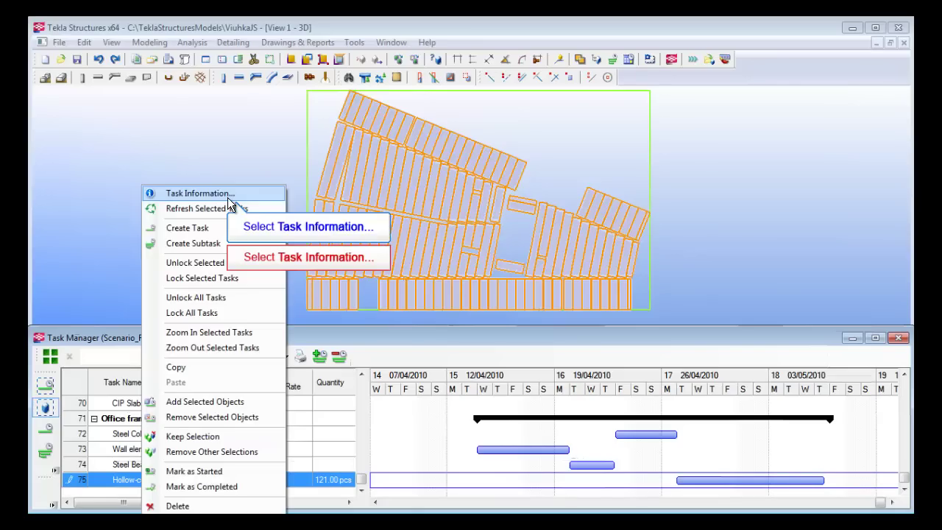
{"action": "left_click", "coordinate": [231, 199]}
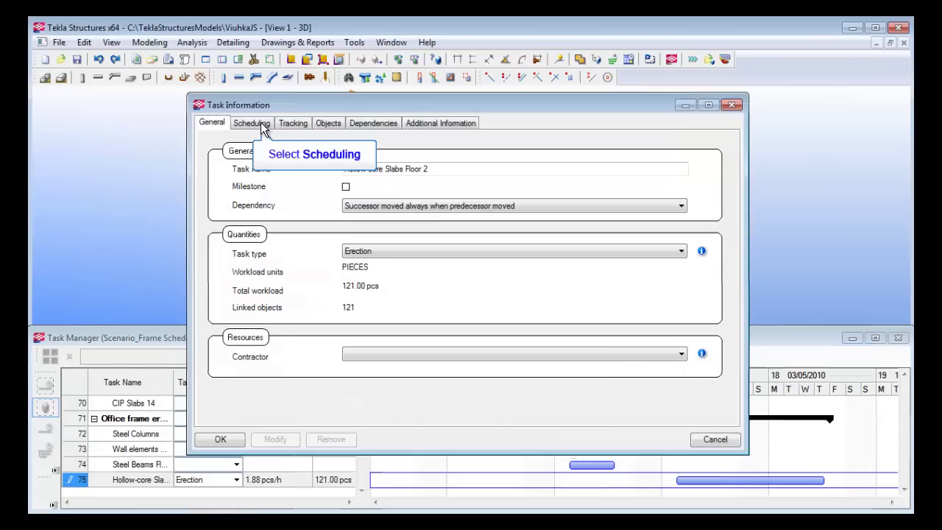
{"action": "left_click", "coordinate": [262, 127]}
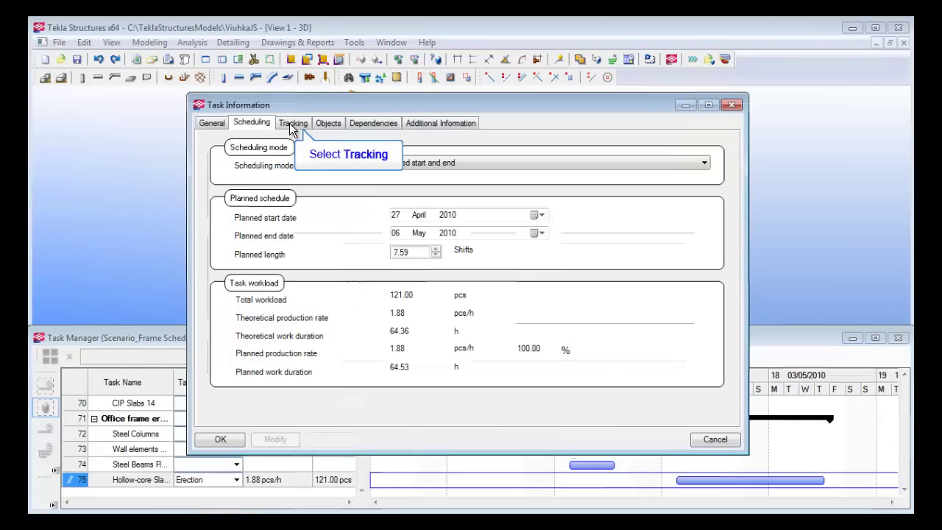
{"action": "left_click", "coordinate": [292, 127]}
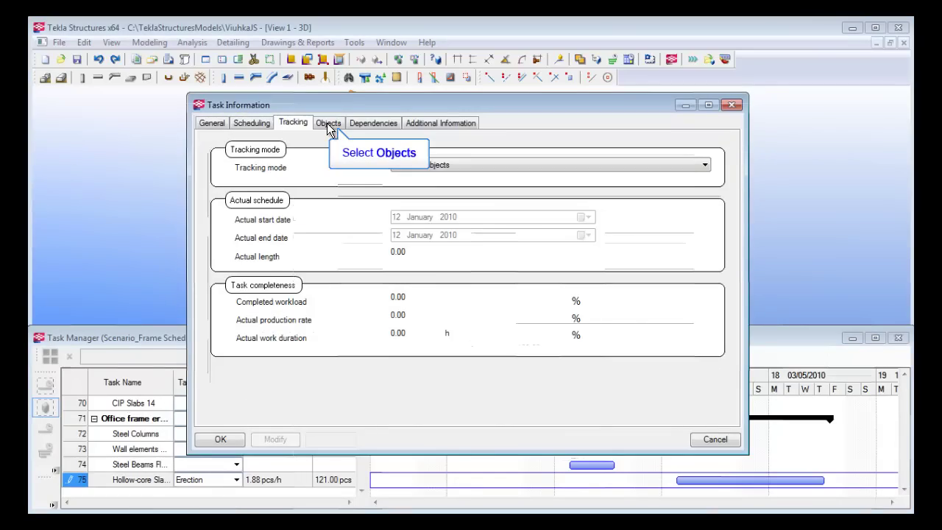
{"action": "left_click", "coordinate": [326, 123]}
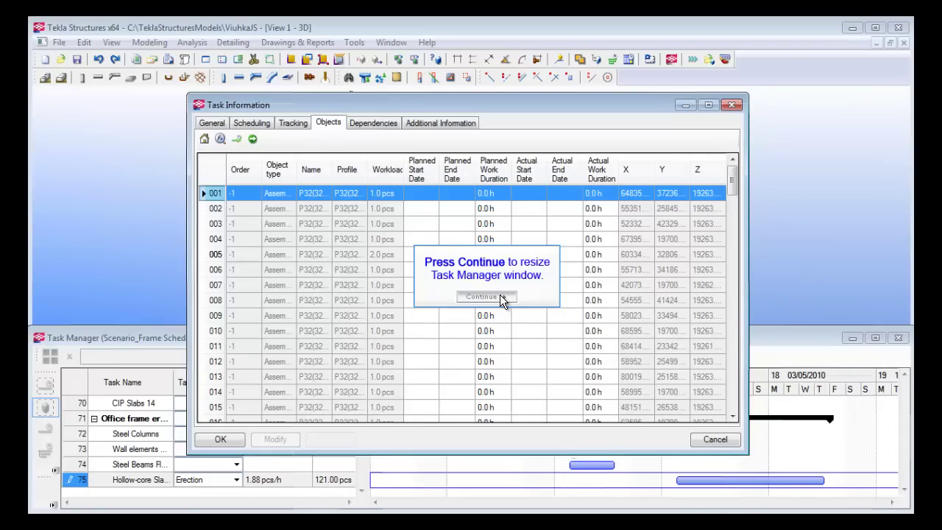
{"action": "left_click", "coordinate": [500, 298]}
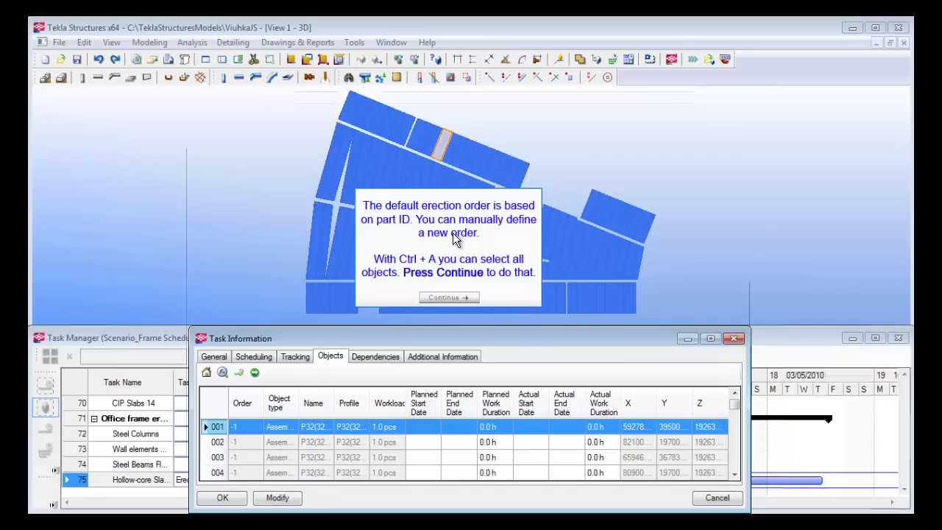
Step: Select all the task's linked objects and define their erection order by picking the slab assemblies in sequence, starting beside the gap in the lower row
{"action": "left_click", "coordinate": [449, 298]}
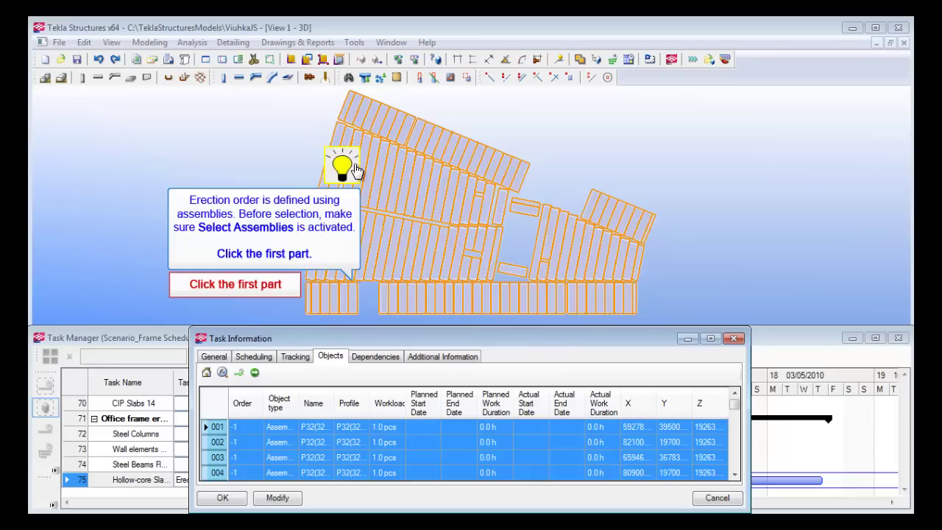
{"action": "mouse_move", "coordinate": [356, 169]}
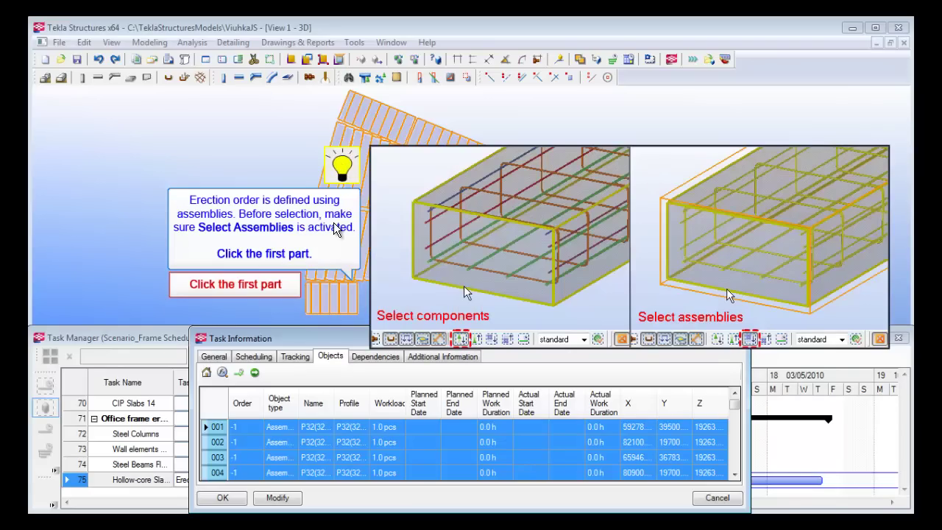
{"action": "mouse_move", "coordinate": [339, 170]}
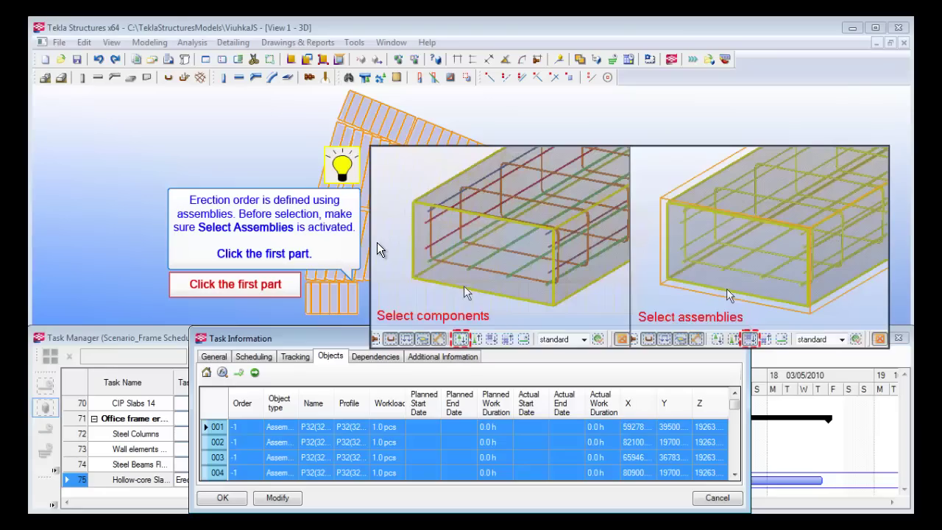
{"action": "left_click", "coordinate": [261, 285]}
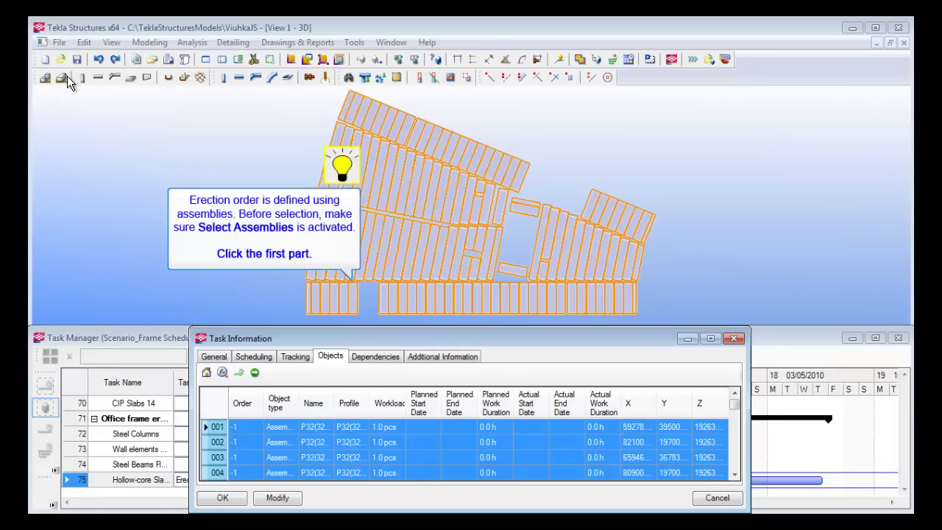
{"action": "left_click", "coordinate": [336, 181]}
{"action": "left_click", "coordinate": [346, 294]}
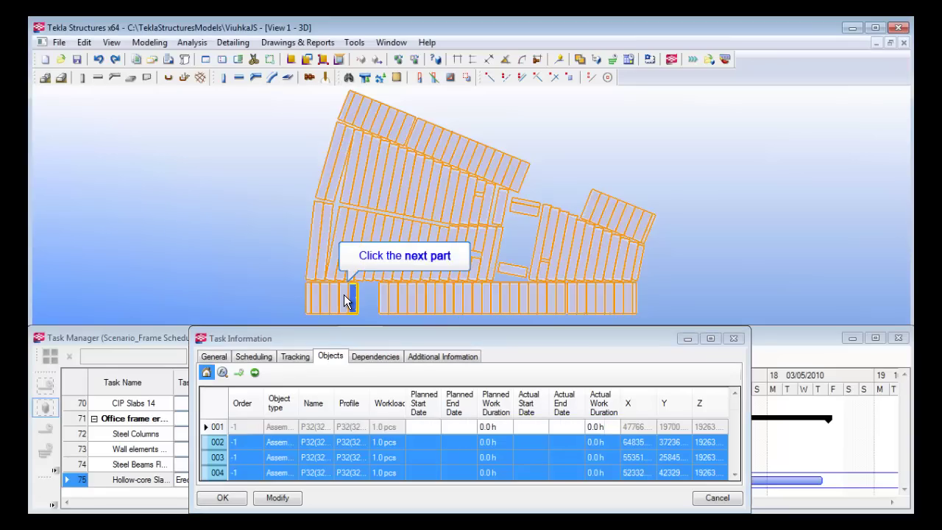
{"action": "left_click", "coordinate": [343, 296]}
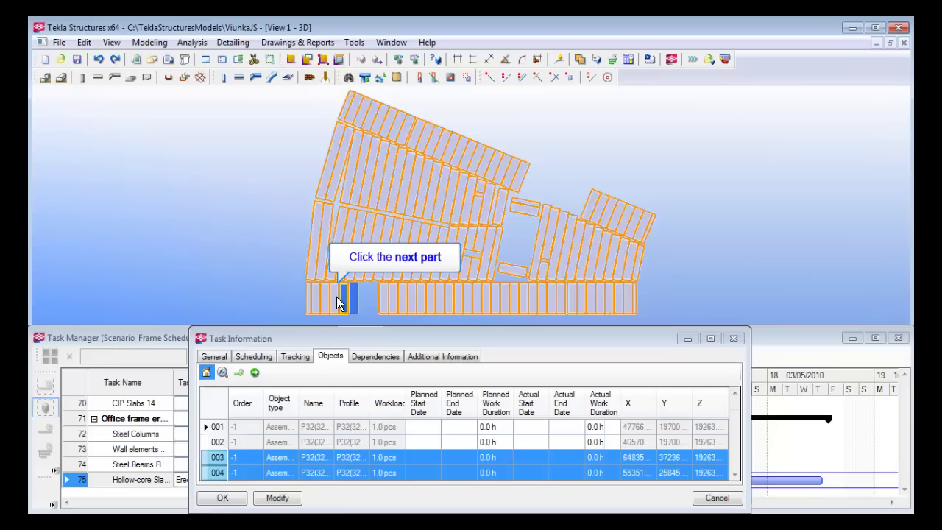
{"action": "left_click", "coordinate": [339, 297]}
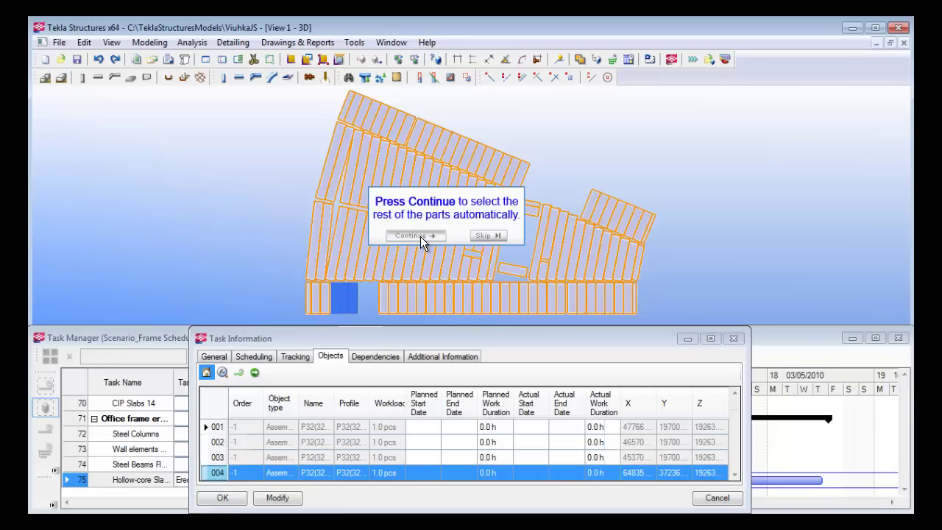
{"action": "left_click", "coordinate": [420, 236]}
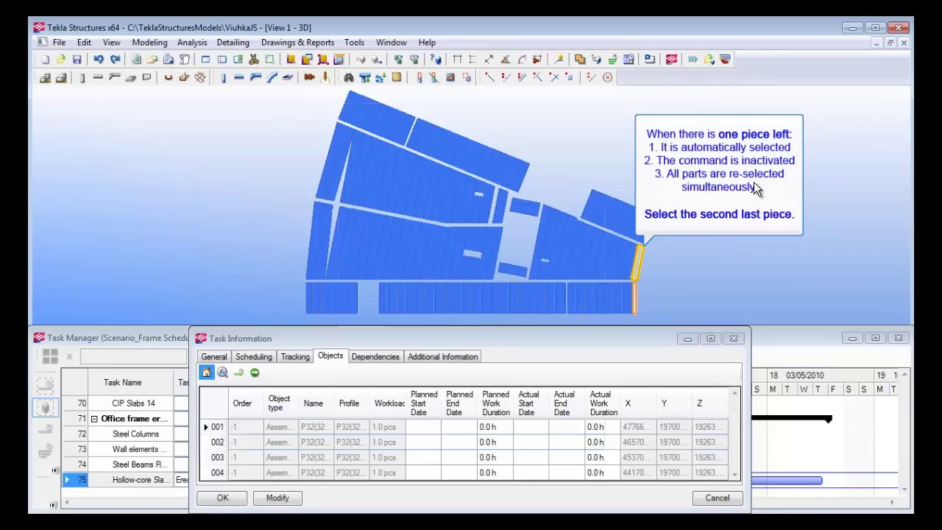
{"action": "left_click", "coordinate": [637, 268]}
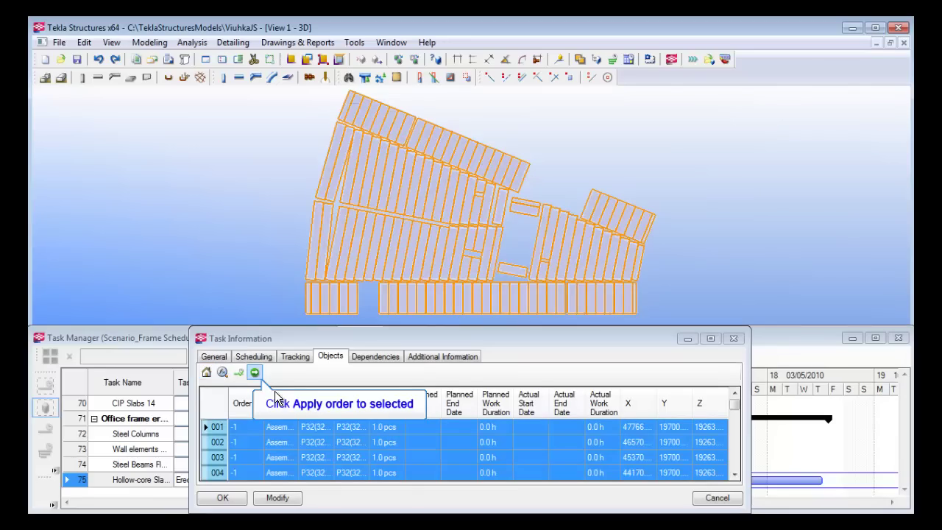
Step: Apply the defined order to the selected objects and calculate their dates from the task's planned dates, saving both changes
{"action": "left_click", "coordinate": [254, 373]}
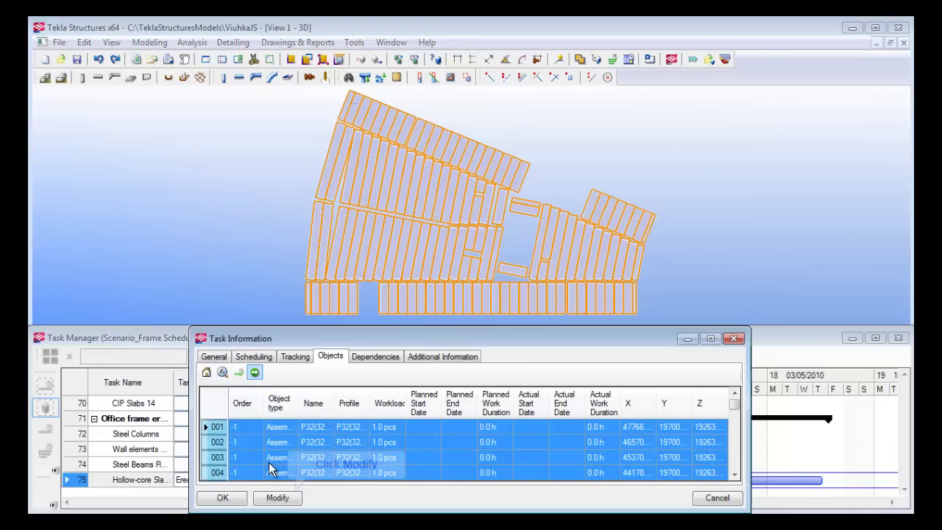
{"action": "left_click", "coordinate": [279, 497]}
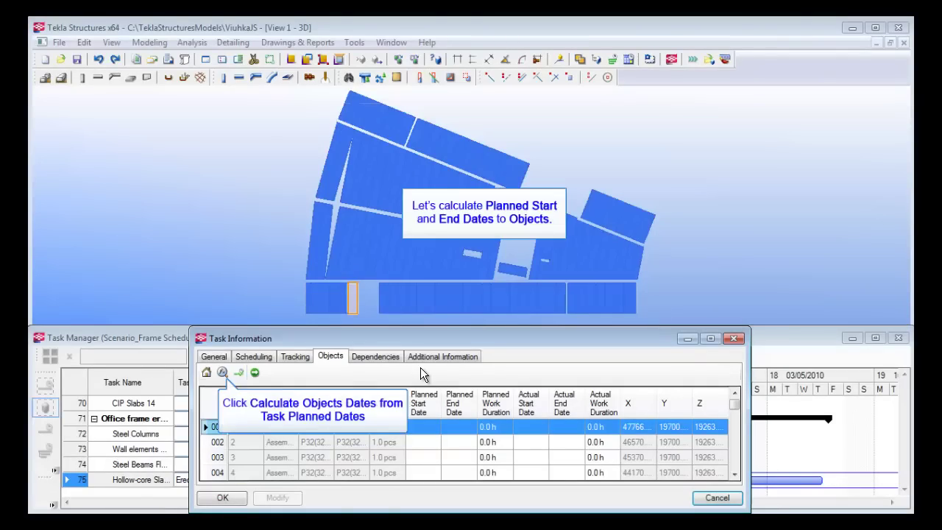
{"action": "left_click", "coordinate": [222, 373]}
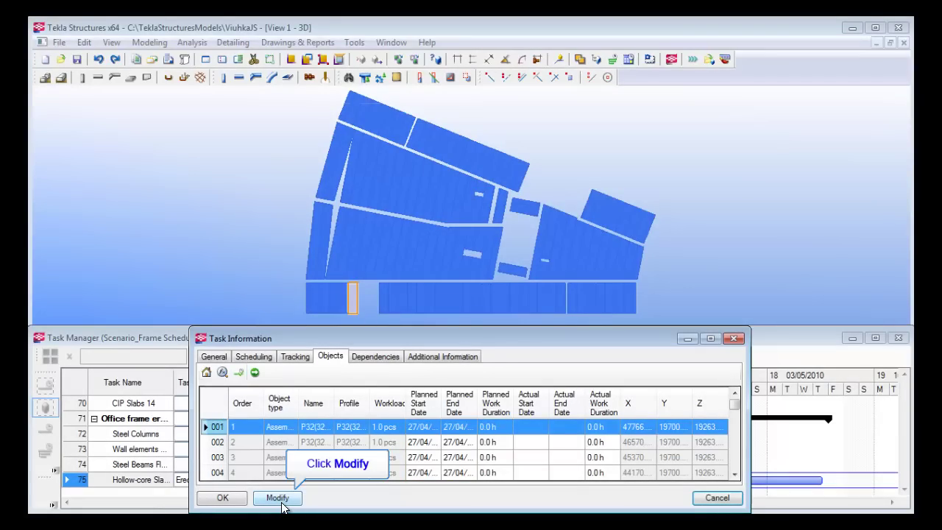
{"action": "left_click", "coordinate": [280, 499]}
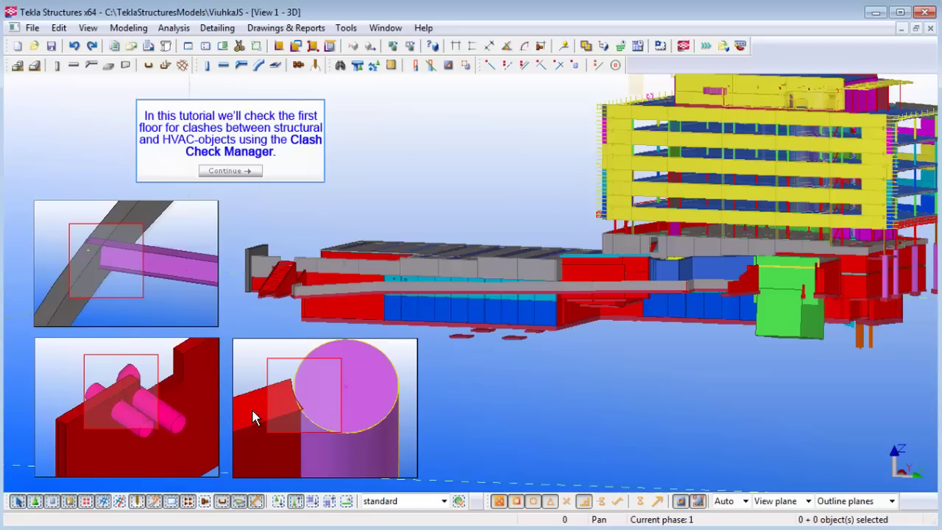
Step: Change the object representation to Show Only Selected and enable union calculation for sections and storeys in the Model Organizer options
{"action": "left_click", "coordinate": [229, 170]}
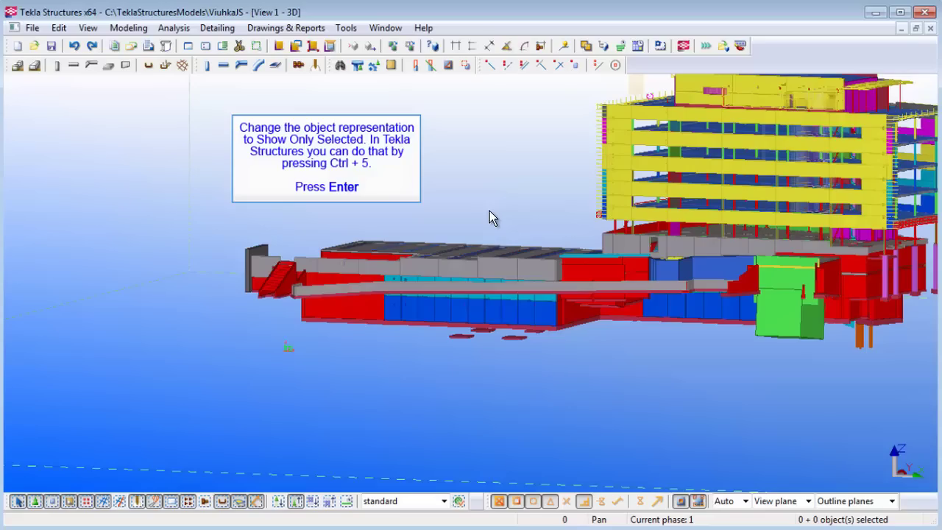
{"action": "key", "text": "ctrl+5"}
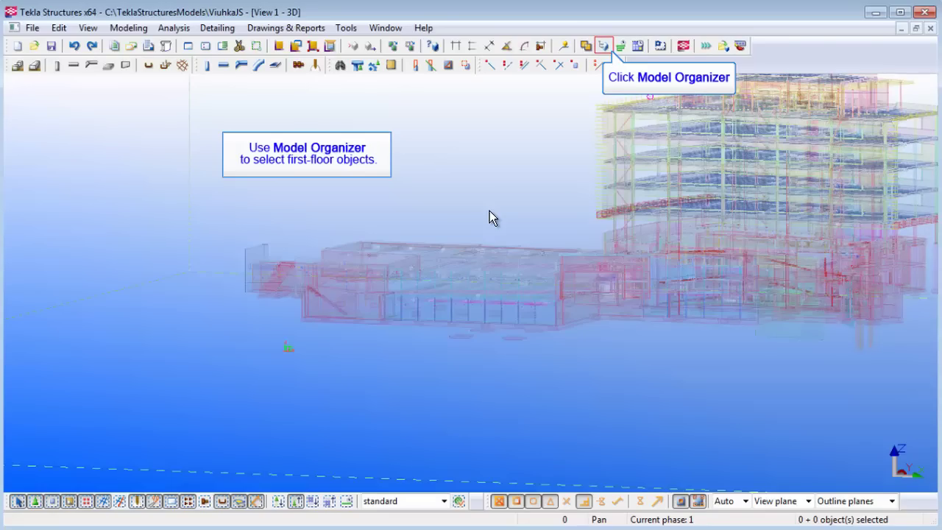
{"action": "left_click", "coordinate": [600, 46]}
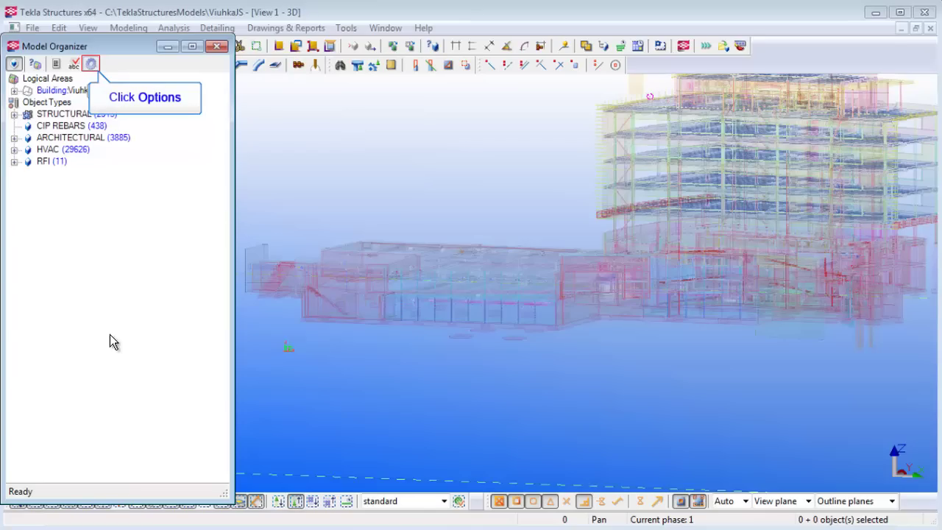
{"action": "left_click", "coordinate": [90, 64]}
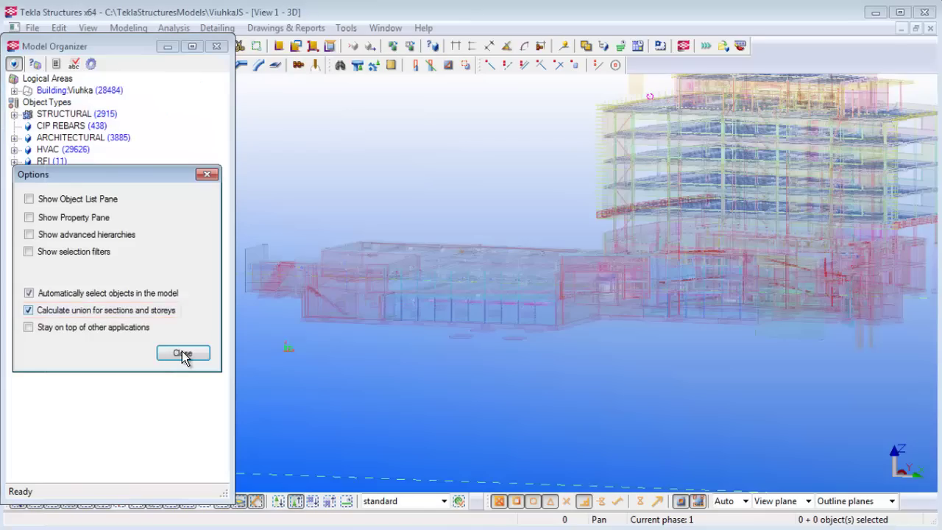
{"action": "left_click", "coordinate": [183, 352]}
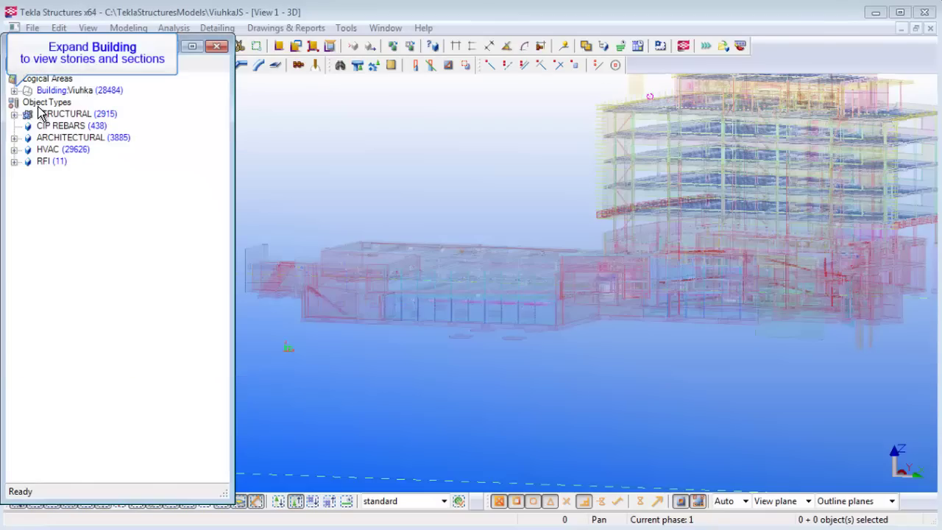
Step: Select section Mech_AC303_In and story Str_P1 of the Viuhka building in the Model Organizer and show only their objects
{"action": "left_click", "coordinate": [14, 91]}
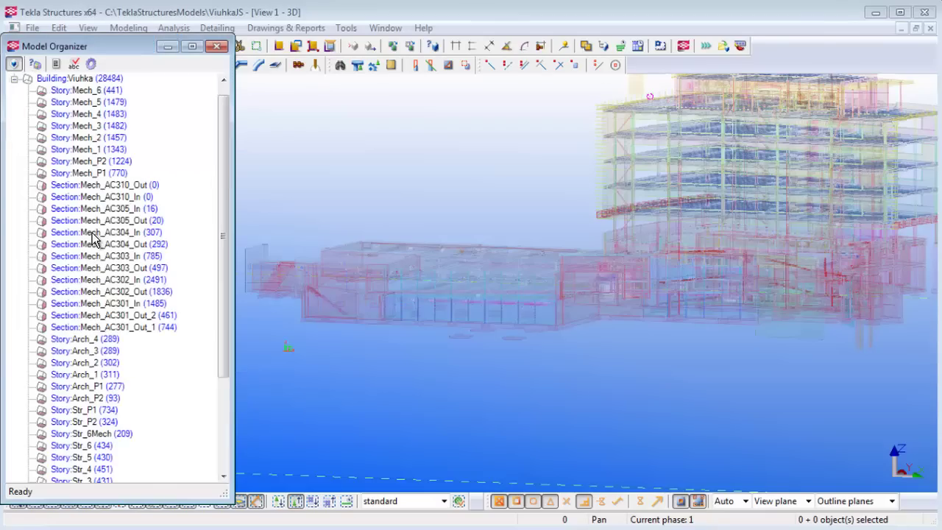
{"action": "left_click", "coordinate": [94, 256]}
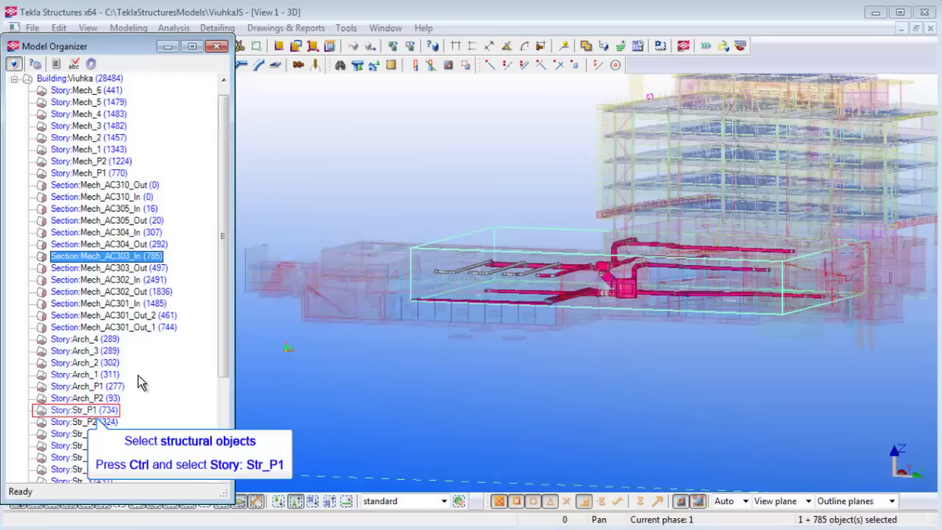
{"action": "left_click", "coordinate": [101, 413], "text": "ctrl"}
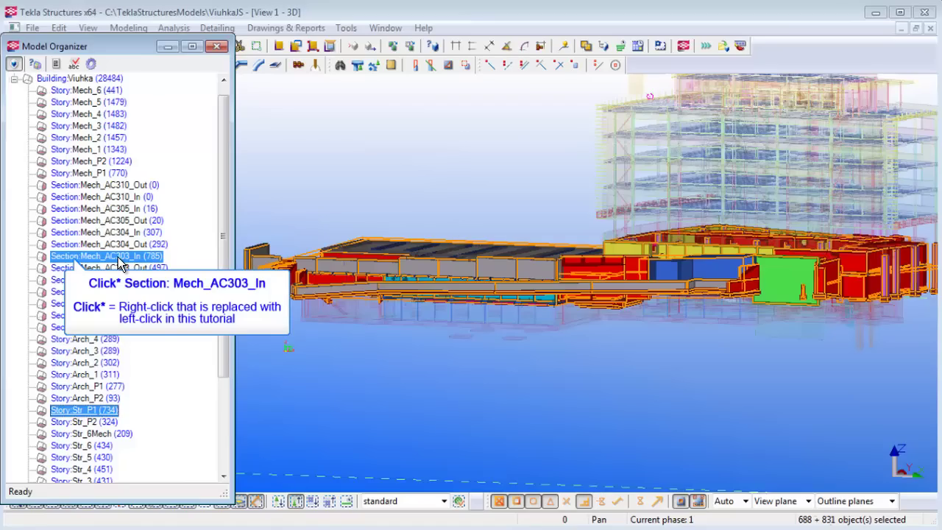
{"action": "right_click", "coordinate": [118, 259]}
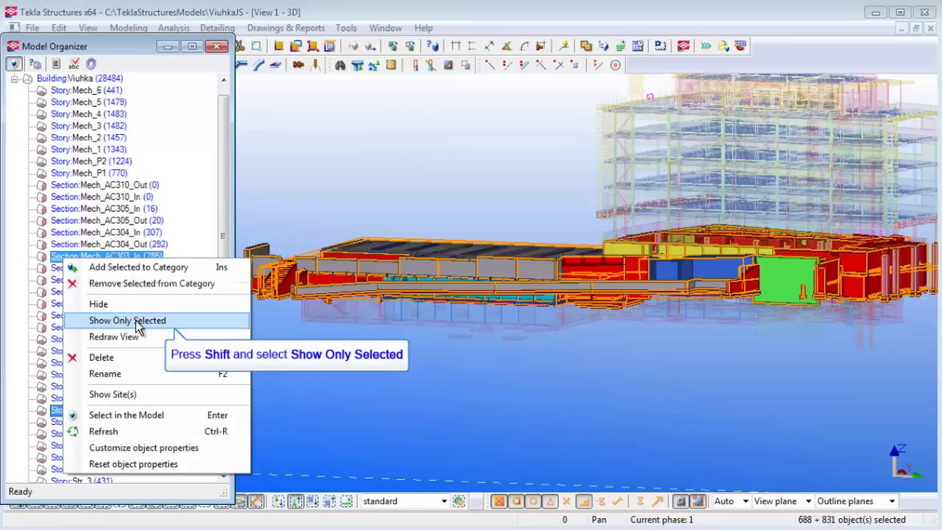
{"action": "left_click", "coordinate": [150, 322], "text": "shift"}
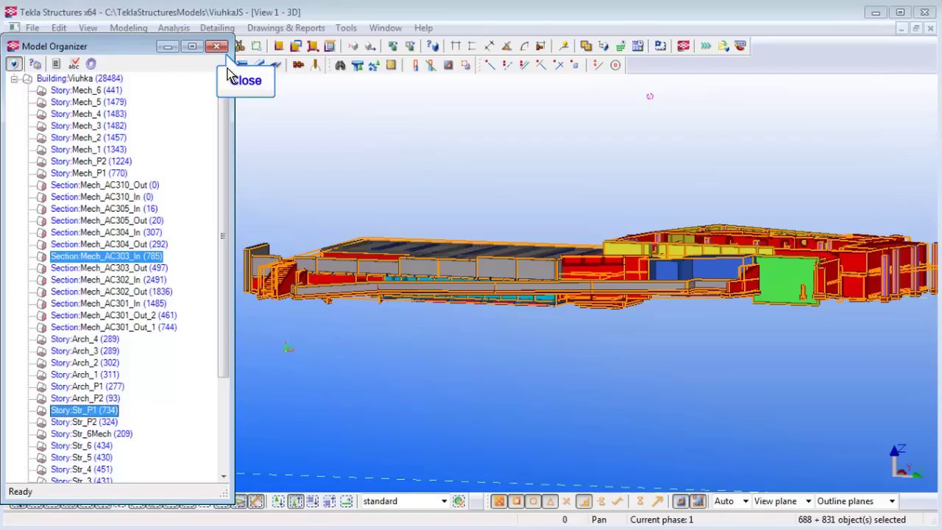
{"action": "left_click", "coordinate": [215, 48]}
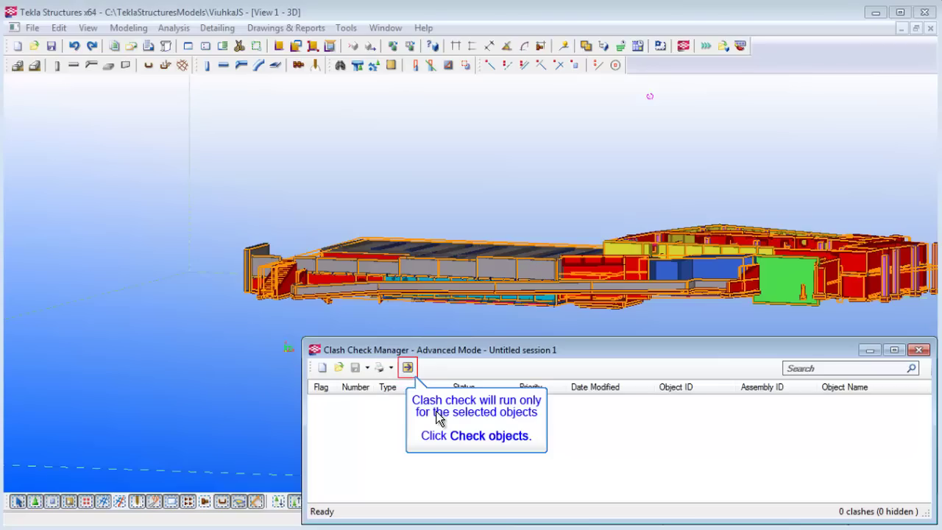
Step: Run a clash check on the selected objects and zoom to the objects of complex clash 1328
{"action": "left_click", "coordinate": [408, 367]}
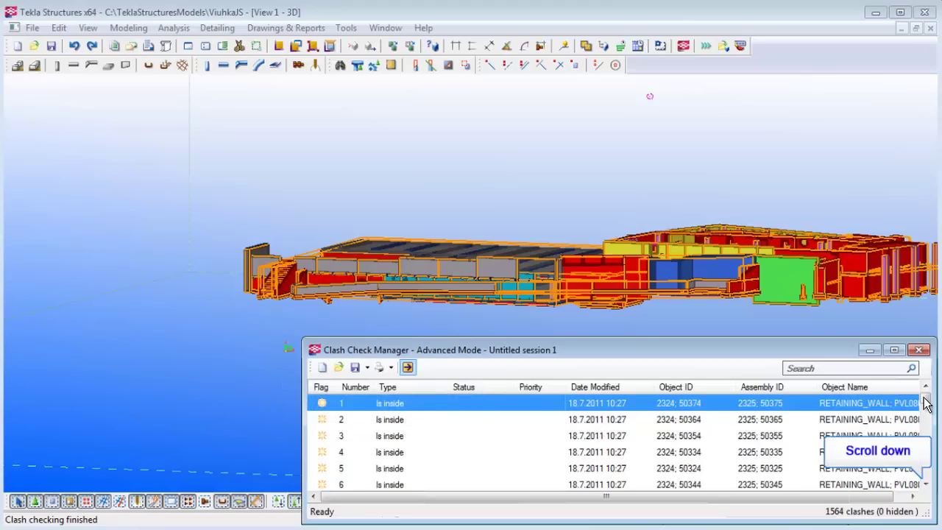
{"action": "left_click", "coordinate": [925, 490]}
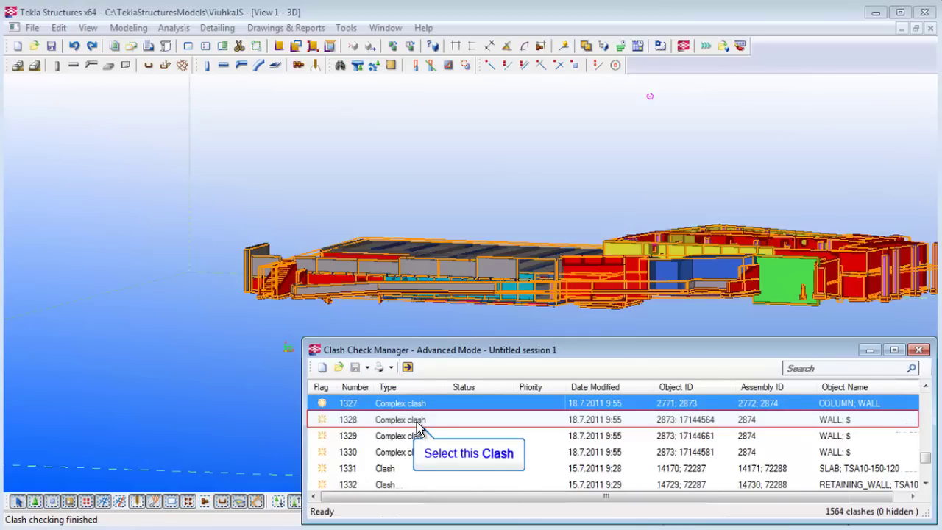
{"action": "left_click", "coordinate": [416, 421]}
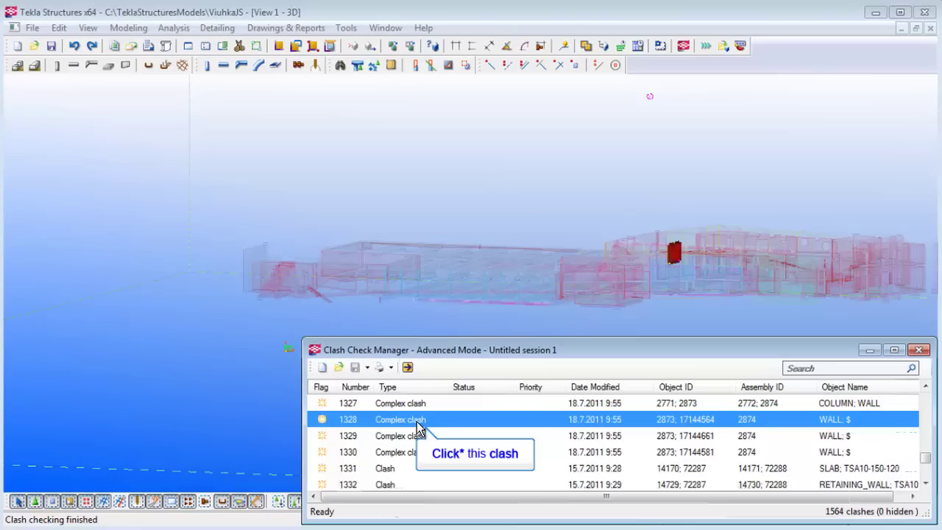
{"action": "right_click", "coordinate": [416, 422]}
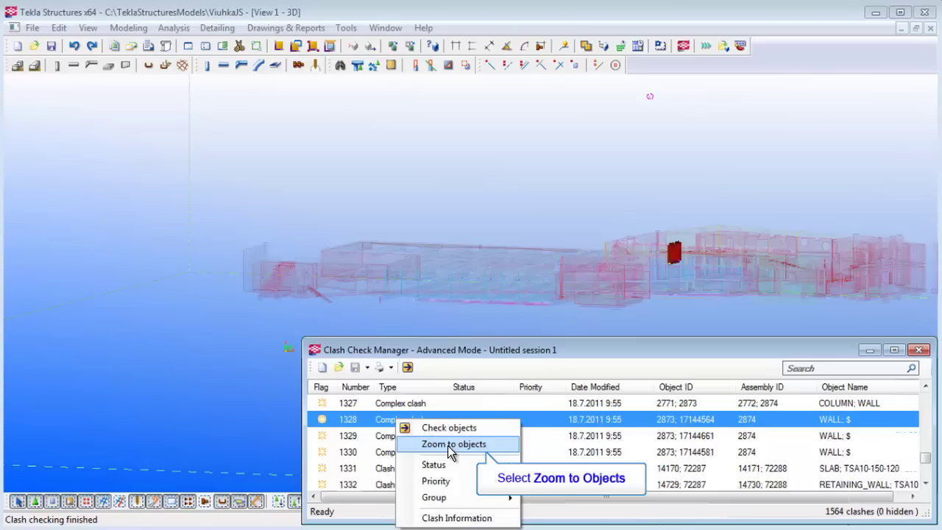
{"action": "left_click", "coordinate": [450, 445]}
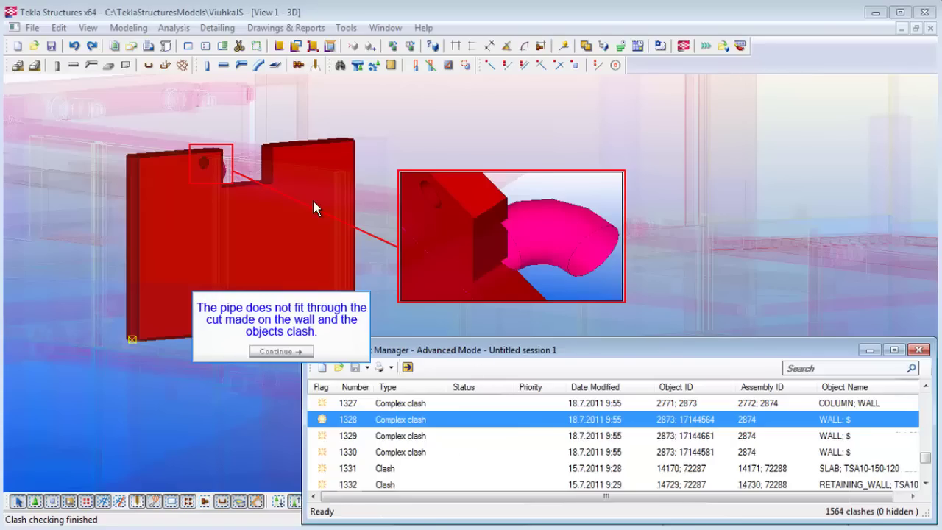
{"action": "left_click", "coordinate": [298, 353]}
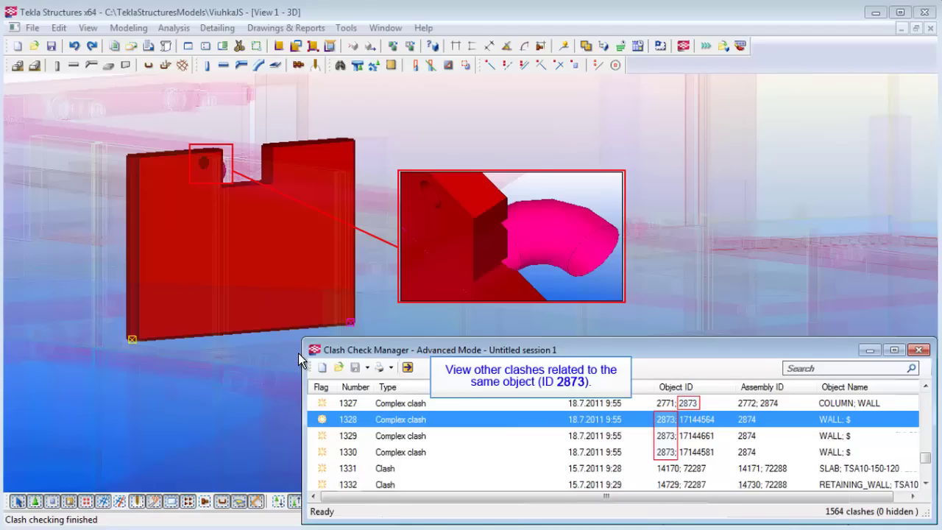
Step: Add clashes 1329, 1330 and 1327, all involving wall 2873, to the selected clash 1328
{"action": "left_click", "coordinate": [663, 443], "text": "ctrl"}
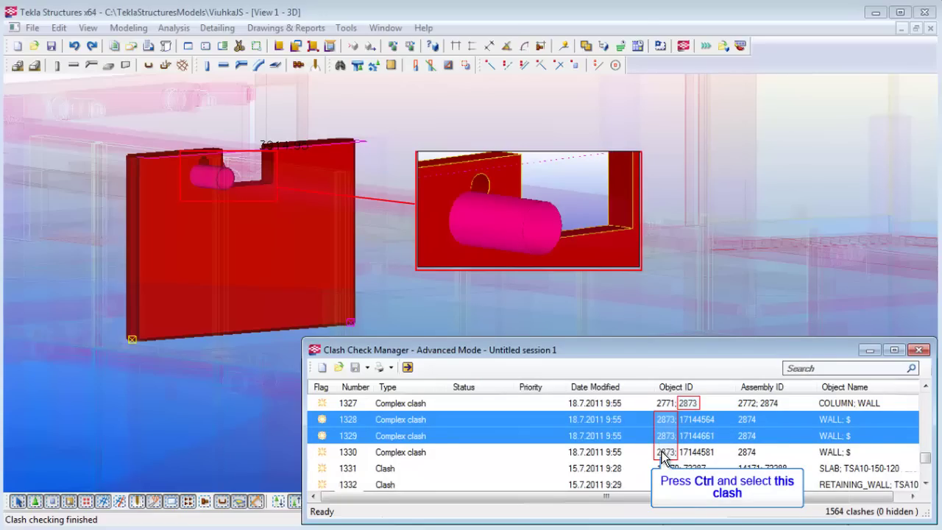
{"action": "left_click", "coordinate": [662, 452], "text": "ctrl"}
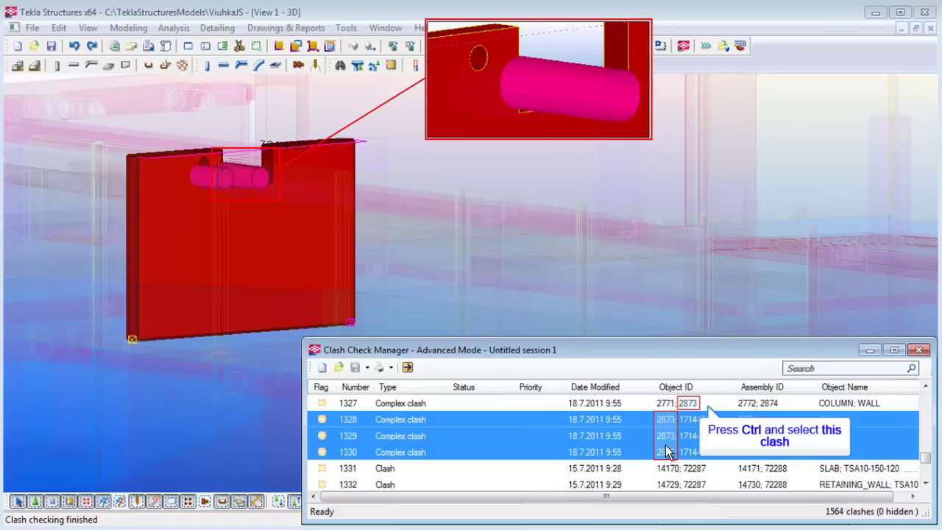
{"action": "left_click", "coordinate": [693, 403], "text": "ctrl"}
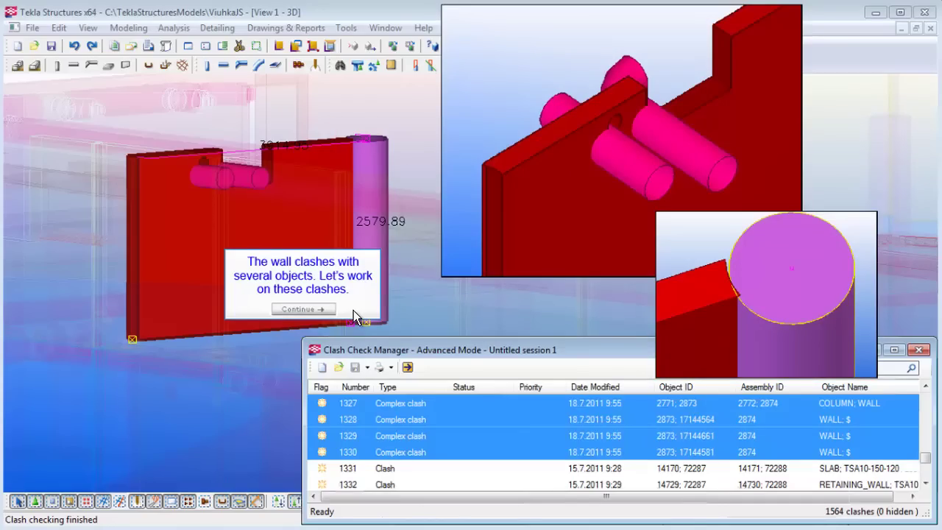
{"action": "left_click", "coordinate": [303, 309]}
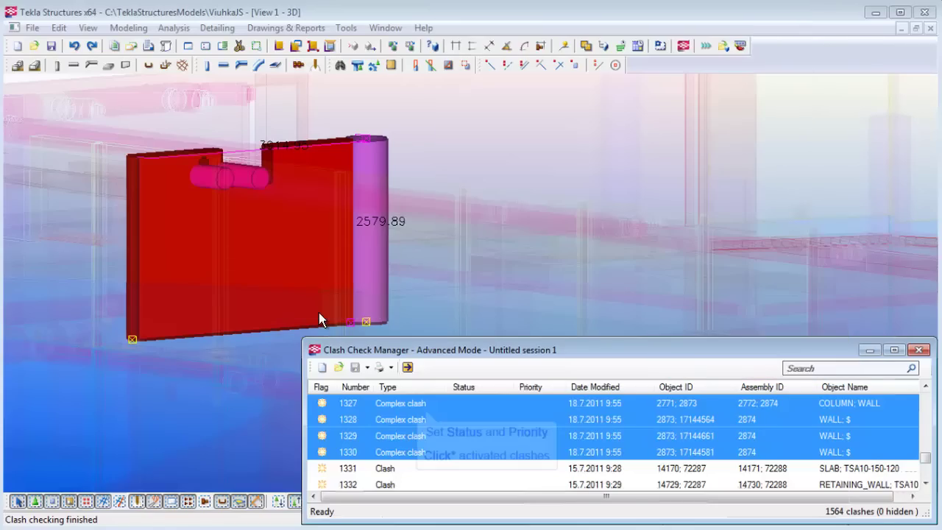
Step: Assign the four selected clashes of wall 2873 and set their priority to Medium
{"action": "right_click", "coordinate": [415, 404]}
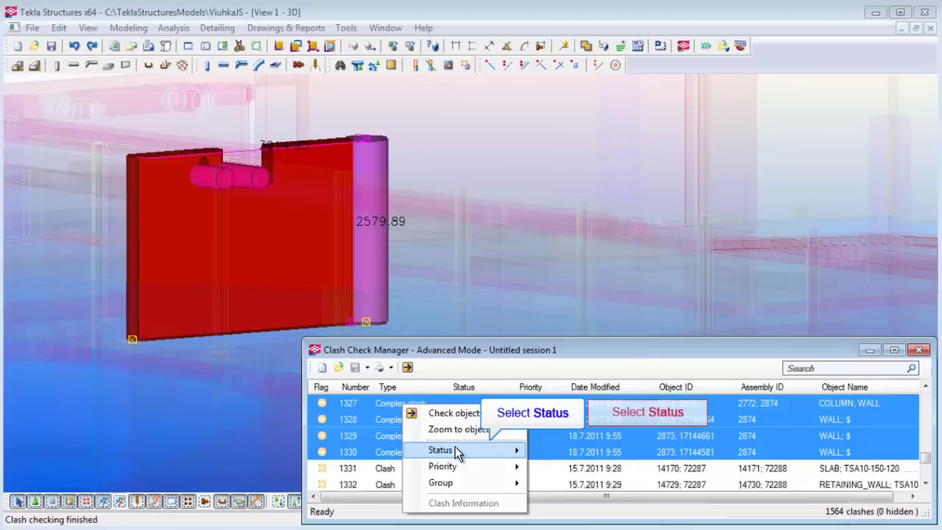
{"action": "left_click", "coordinate": [498, 452]}
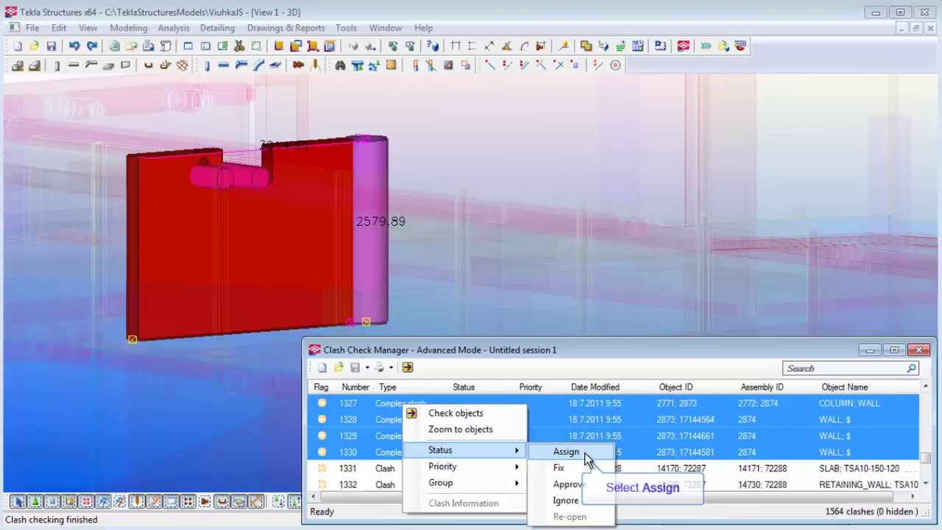
{"action": "left_click", "coordinate": [566, 452]}
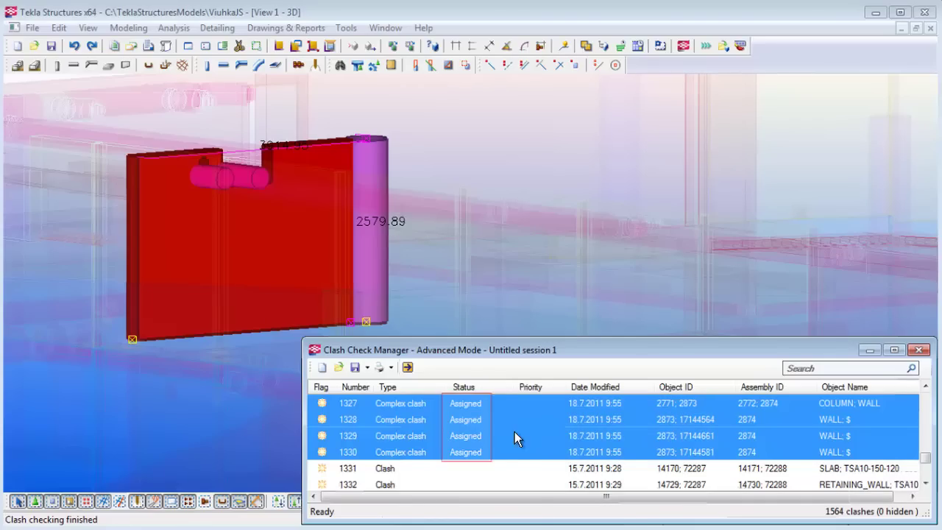
{"action": "right_click", "coordinate": [413, 431]}
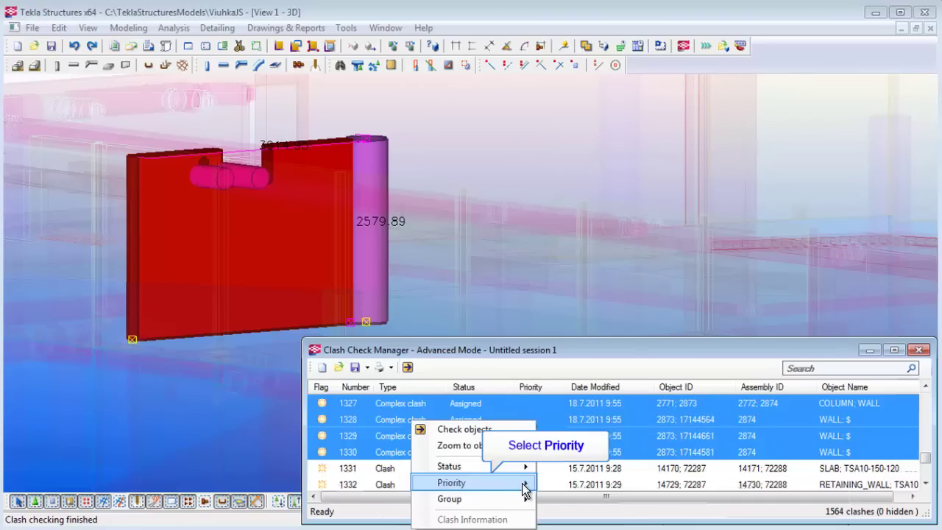
{"action": "mouse_move", "coordinate": [525, 486]}
{"action": "left_click", "coordinate": [575, 501]}
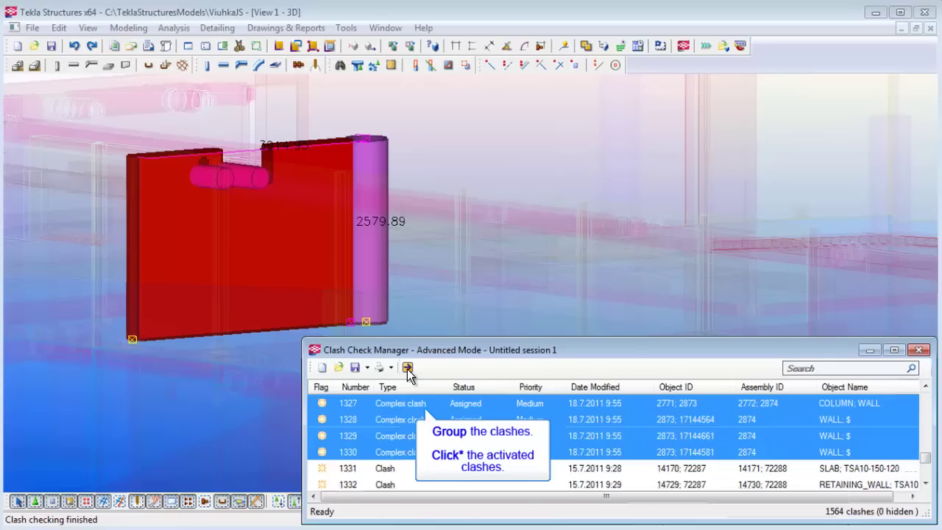
Step: Group the four selected clashes 1327 to 1330 into one clash group
{"action": "right_click", "coordinate": [409, 409]}
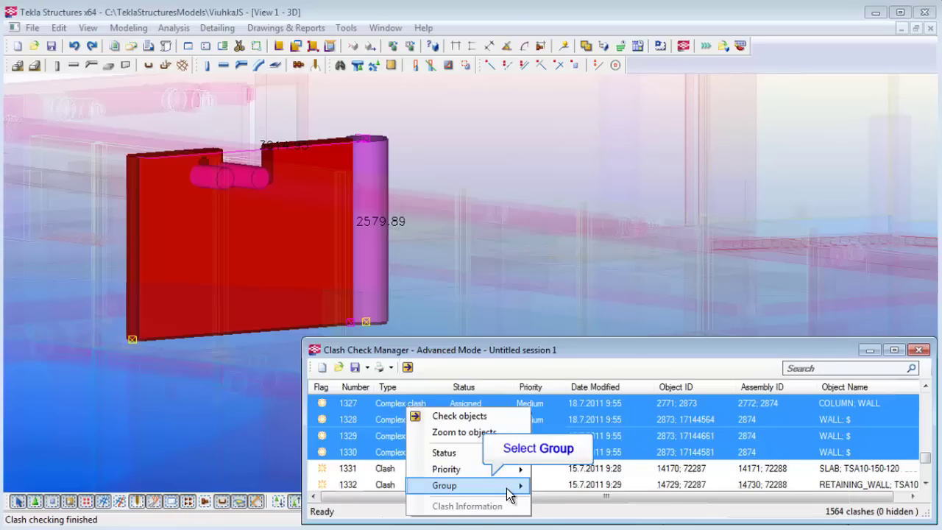
{"action": "mouse_move", "coordinate": [519, 486]}
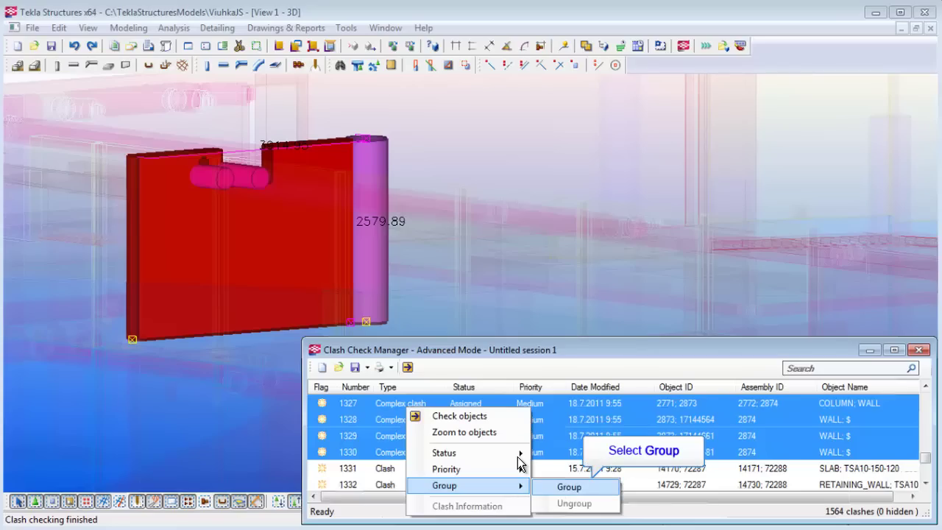
{"action": "left_click", "coordinate": [559, 487]}
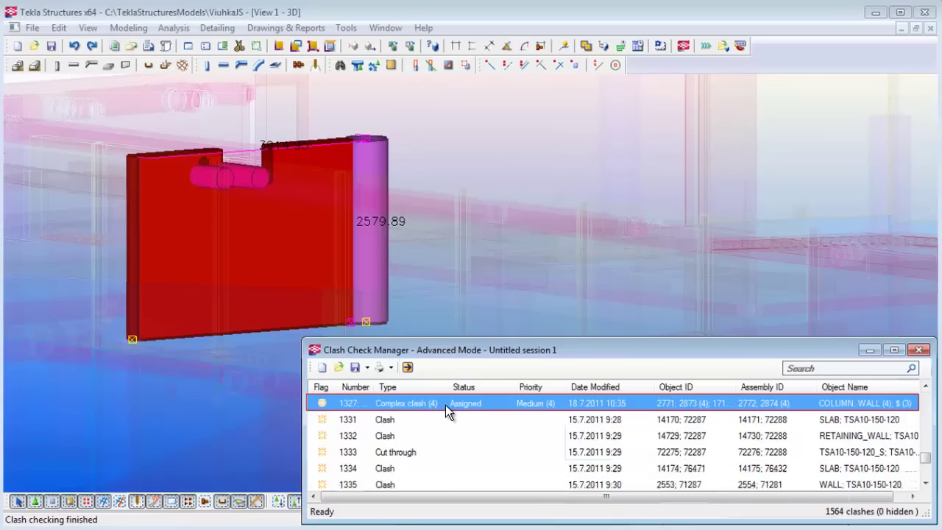
Step: Add the comment "fix this" to the wall's clash group in its clash information and close the information window
{"action": "left_click", "coordinate": [407, 404]}
{"action": "right_click", "coordinate": [407, 404]}
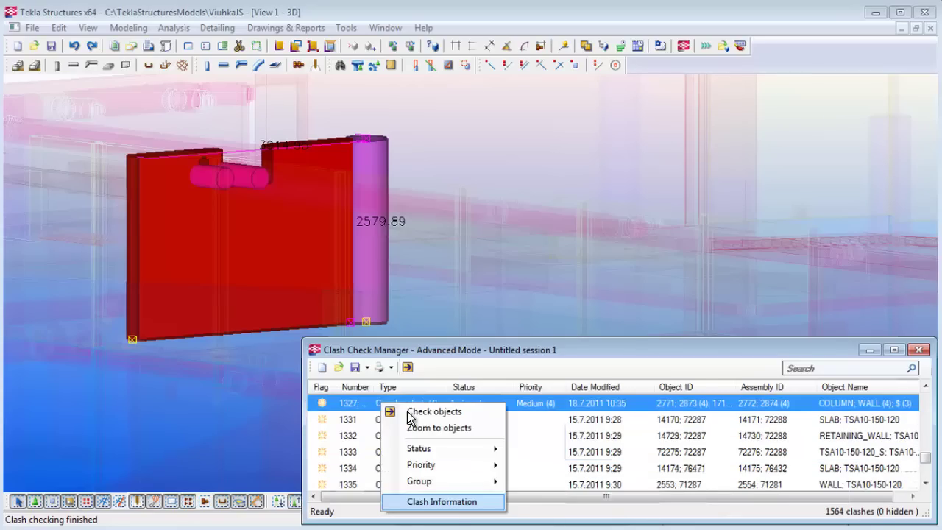
{"action": "left_click", "coordinate": [442, 502]}
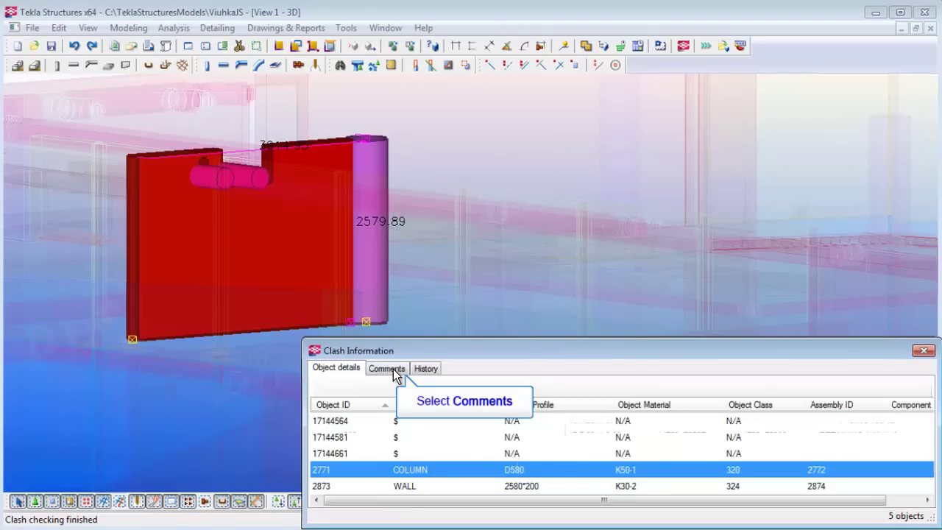
{"action": "left_click", "coordinate": [393, 369]}
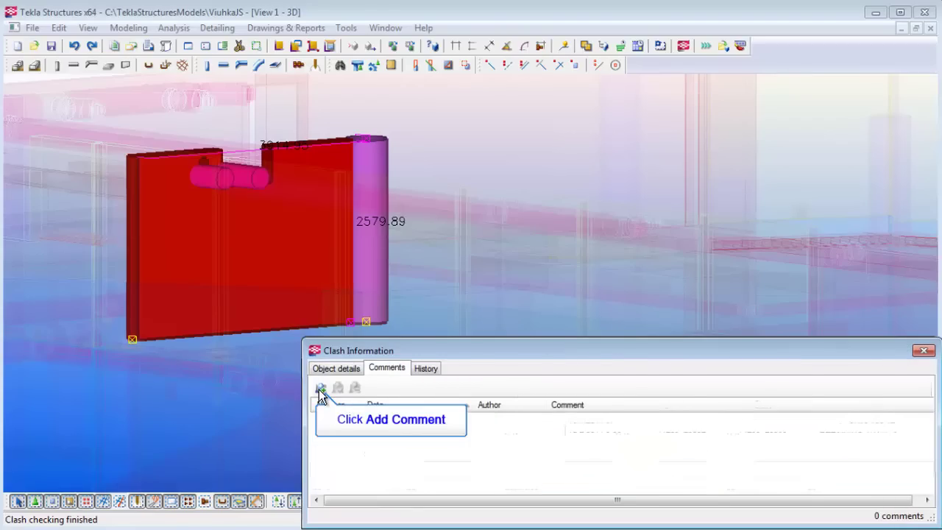
{"action": "left_click", "coordinate": [320, 388]}
{"action": "type", "text": "Fix this"}
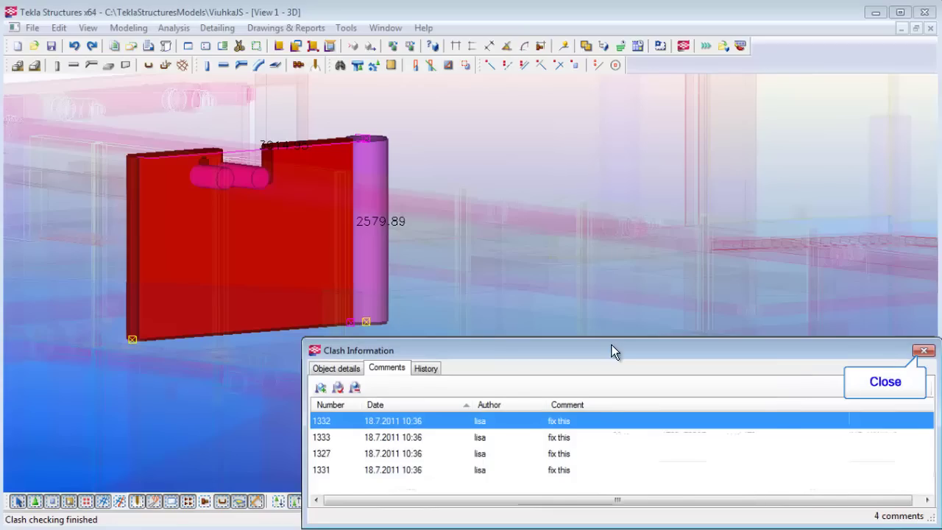
{"action": "key", "text": "Escape"}
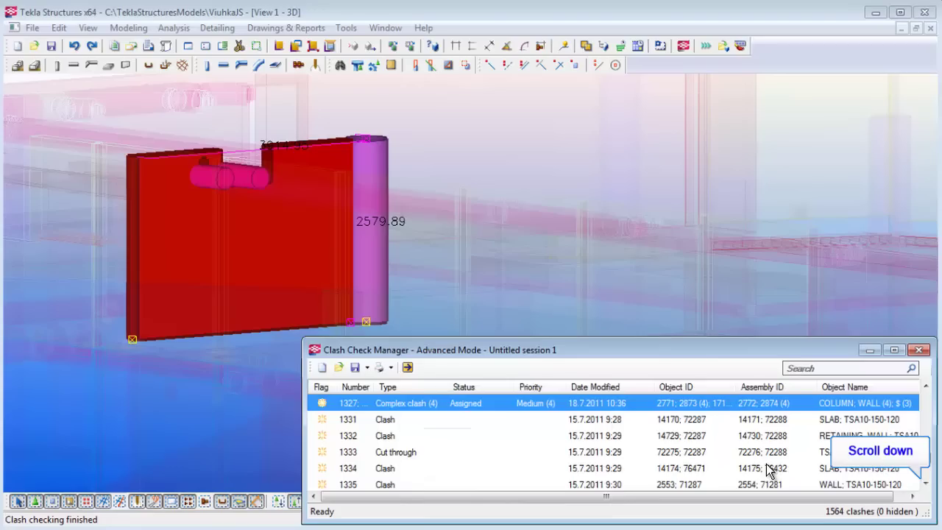
Step: Find clash 1515 between the Deltabeam and the cast-in-place beam and zoom to its objects
{"action": "scroll", "coordinate": [769, 469], "scroll_direction": "down", "scroll_amount": 10}
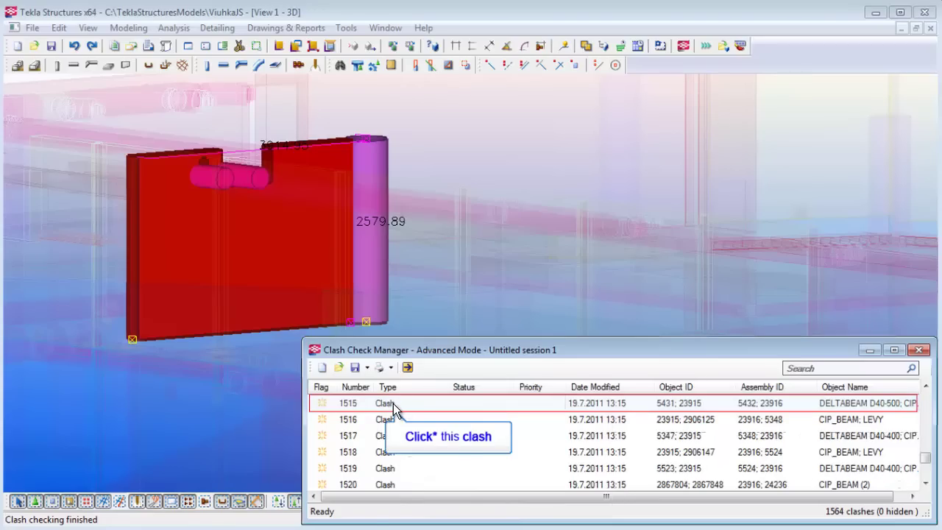
{"action": "right_click", "coordinate": [393, 404]}
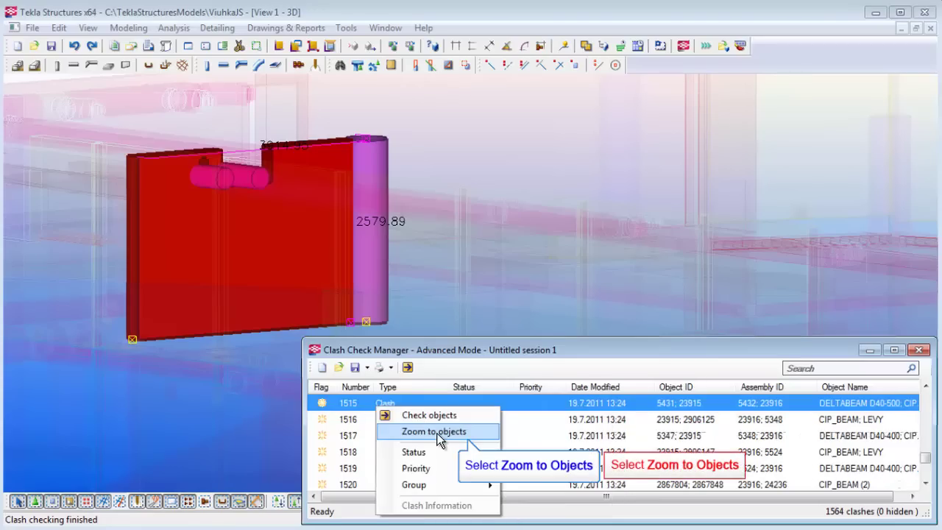
{"action": "left_click", "coordinate": [438, 433]}
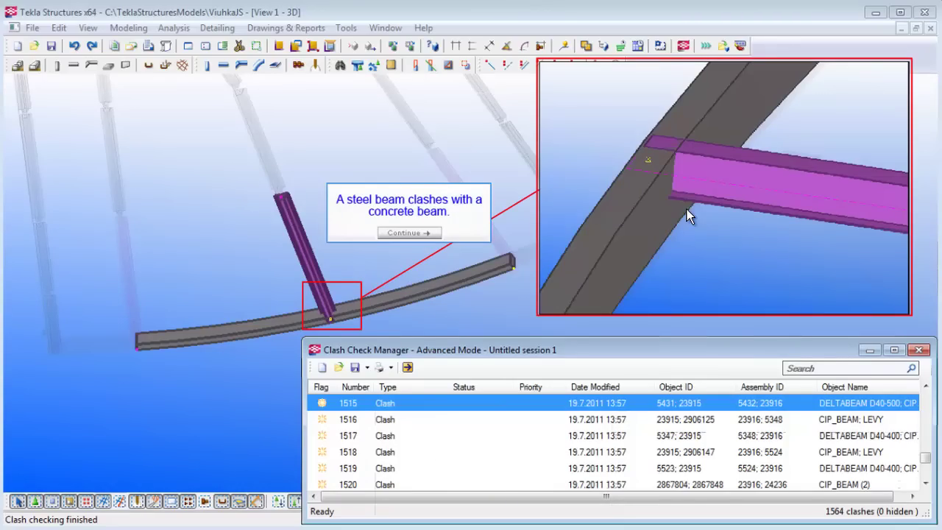
{"action": "left_click", "coordinate": [405, 233]}
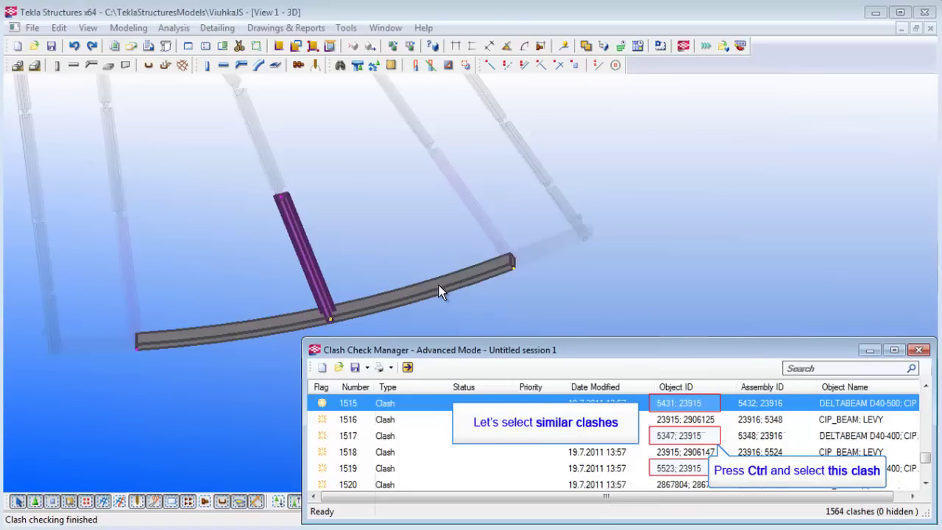
Step: Add the similar clashes 1517 and 1519 of beam 23915 to clash 1515 and group the three
{"action": "left_click", "coordinate": [684, 436], "text": "ctrl"}
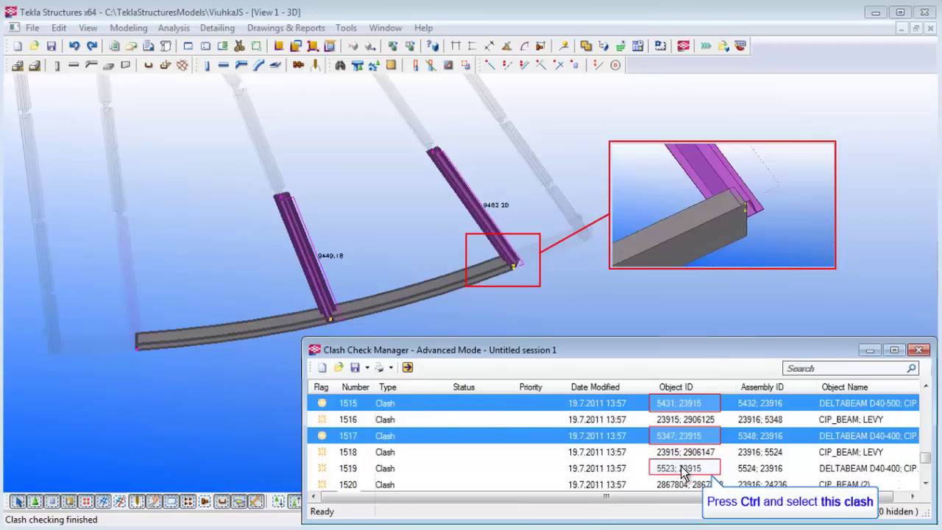
{"action": "left_click", "coordinate": [681, 468], "text": "ctrl"}
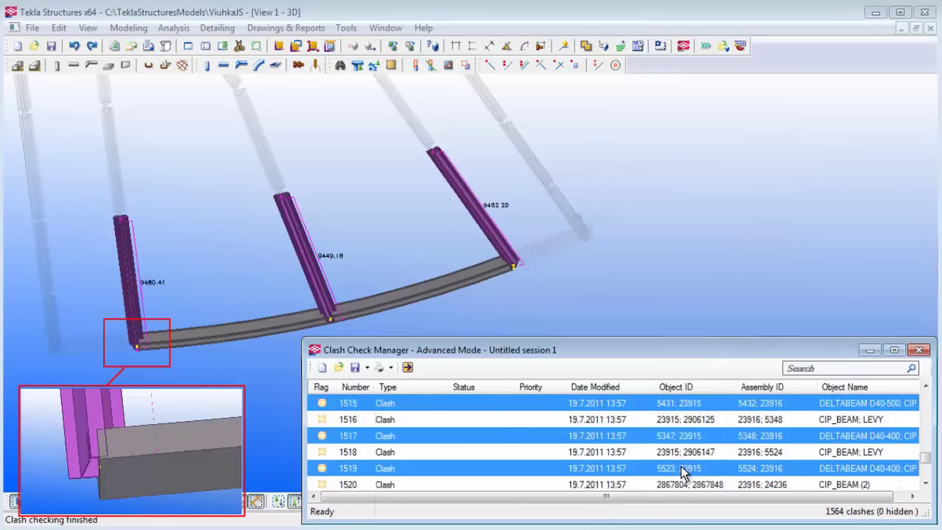
{"action": "right_click", "coordinate": [400, 405]}
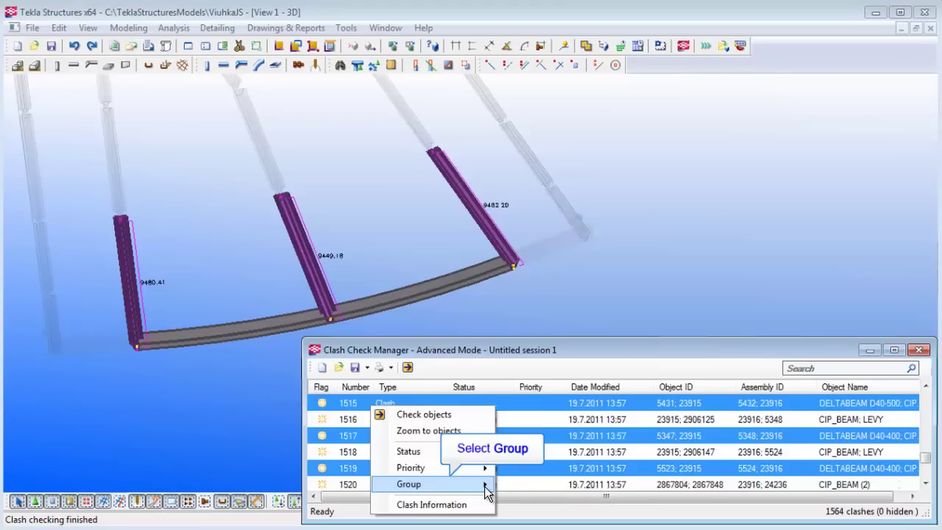
{"action": "mouse_move", "coordinate": [490, 483]}
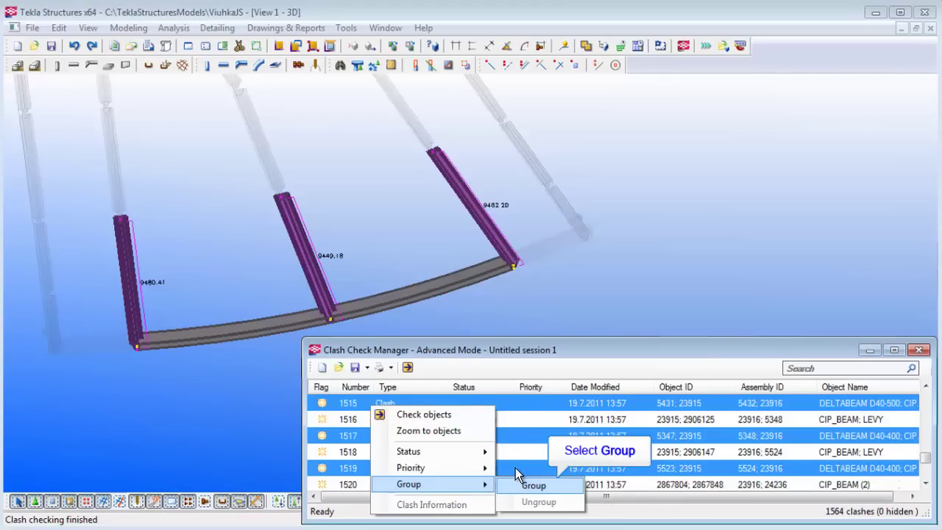
{"action": "left_click", "coordinate": [531, 485]}
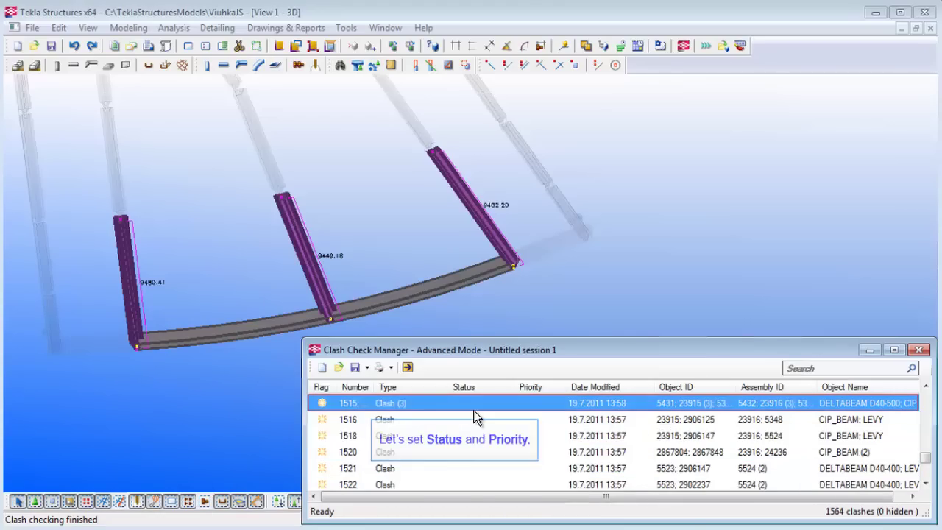
Step: Assign the new clash group of beam 23915 and set its priority to Medium
{"action": "right_click", "coordinate": [400, 404]}
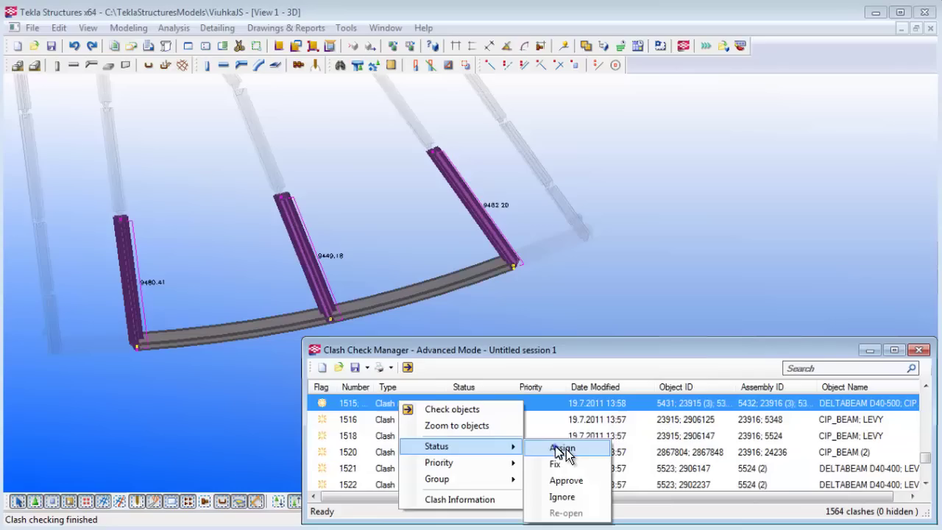
{"action": "left_click", "coordinate": [563, 448]}
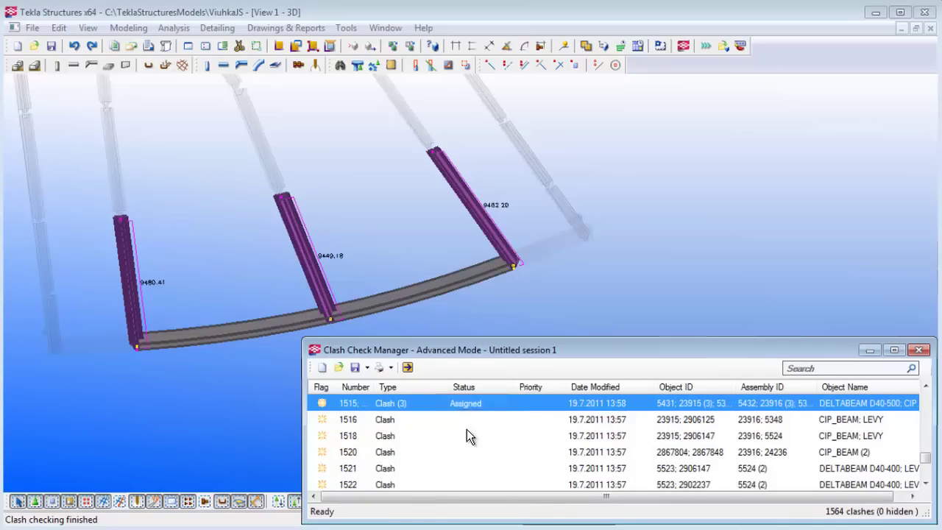
{"action": "right_click", "coordinate": [390, 404]}
{"action": "mouse_move", "coordinate": [430, 469]}
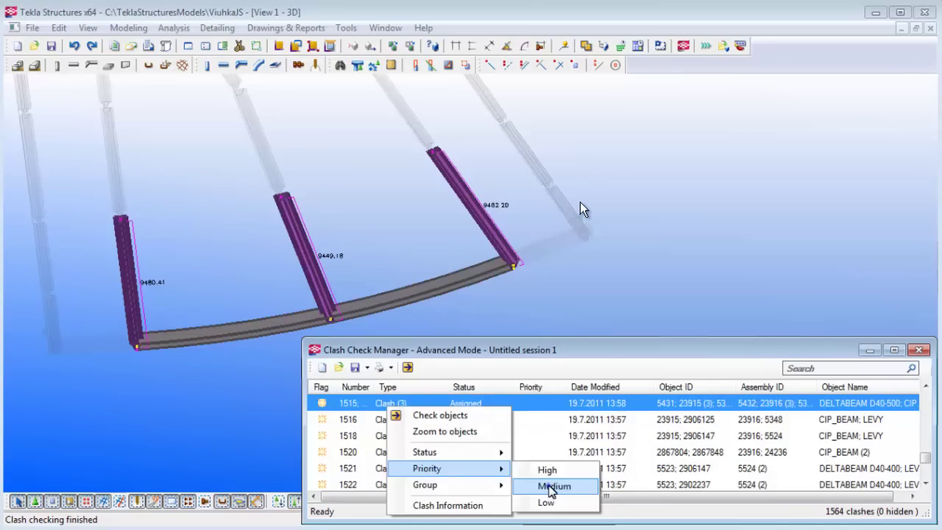
{"action": "left_click", "coordinate": [552, 486]}
{"action": "left_click", "coordinate": [480, 356]}
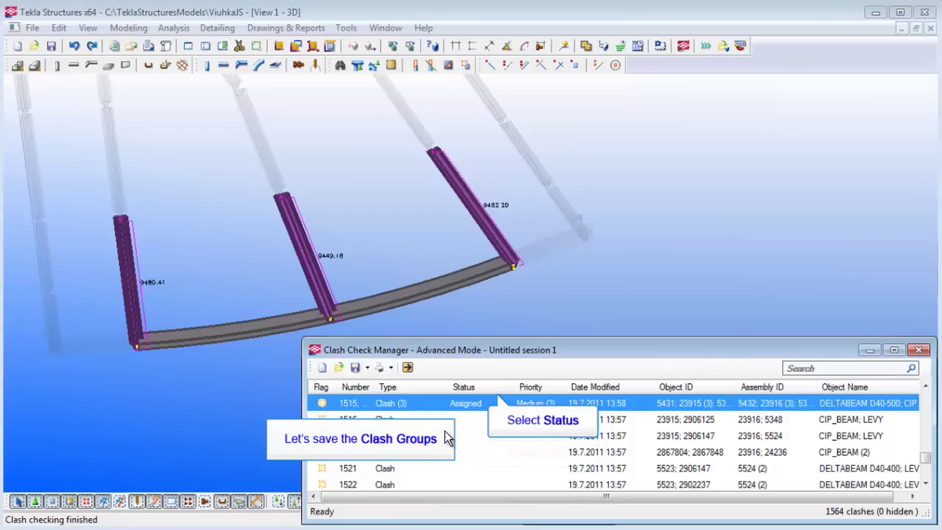
Step: Sort the clashes by status and save only the assigned clash groups 1327 and 1515 to fix.xml in the Clashes folder
{"action": "left_click", "coordinate": [472, 393]}
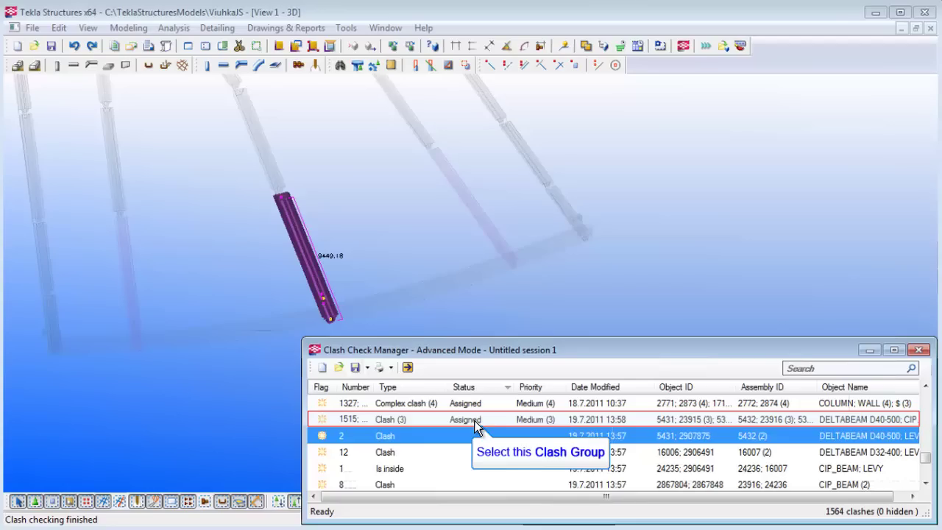
{"action": "left_click", "coordinate": [474, 420]}
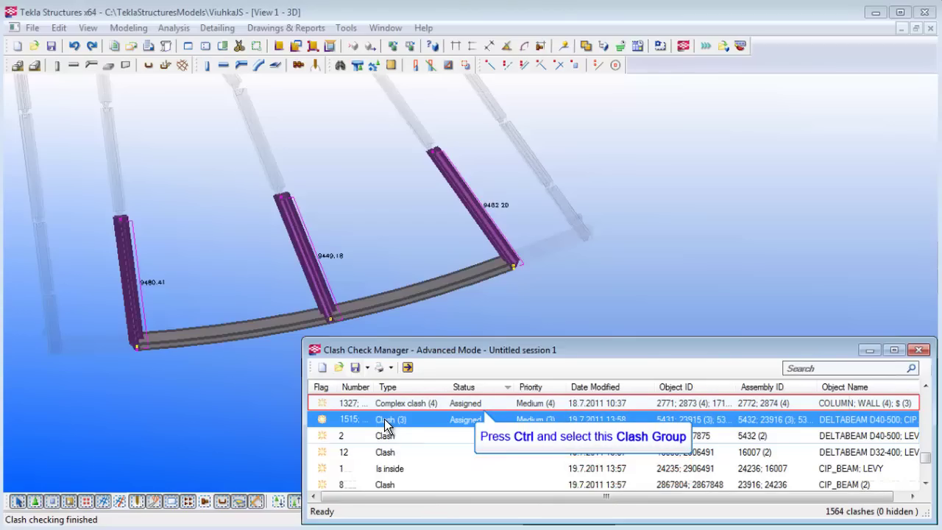
{"action": "left_click", "coordinate": [477, 405], "text": "ctrl"}
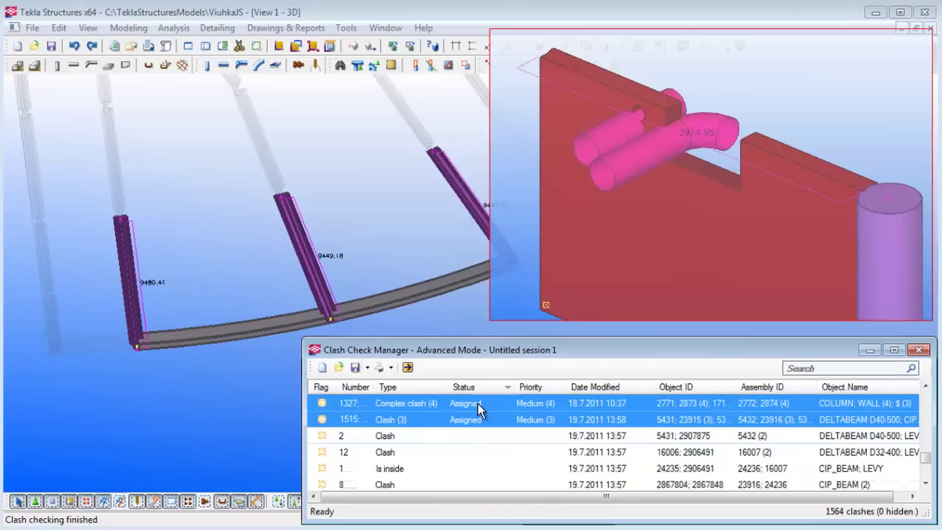
{"action": "left_click", "coordinate": [367, 367]}
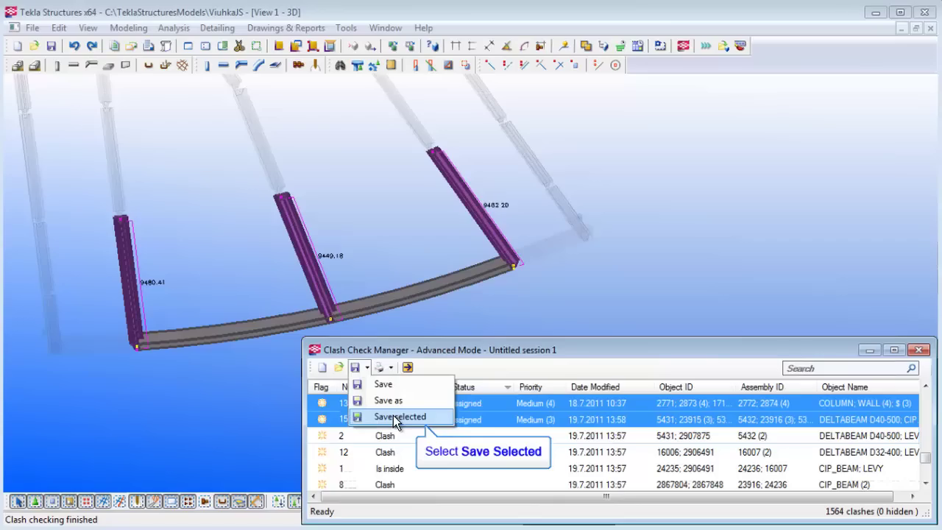
{"action": "left_click", "coordinate": [393, 415]}
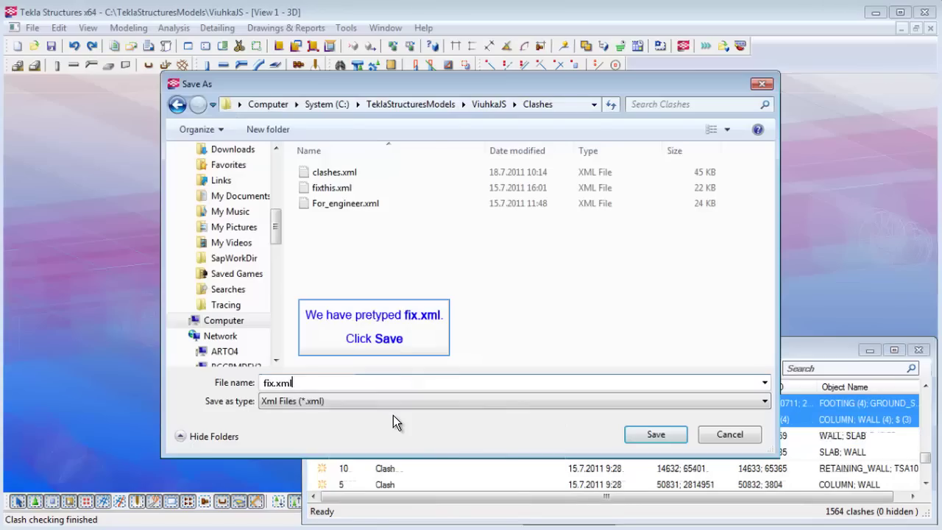
{"action": "left_click", "coordinate": [654, 435]}
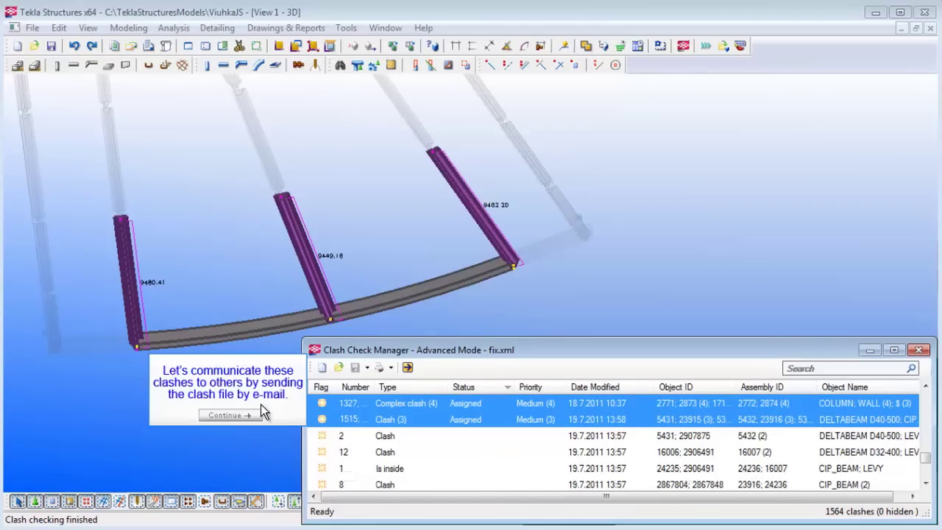
Step: Open the model folder and send fix.xml from its Clashes folder to a mail recipient
{"action": "left_click", "coordinate": [243, 417]}
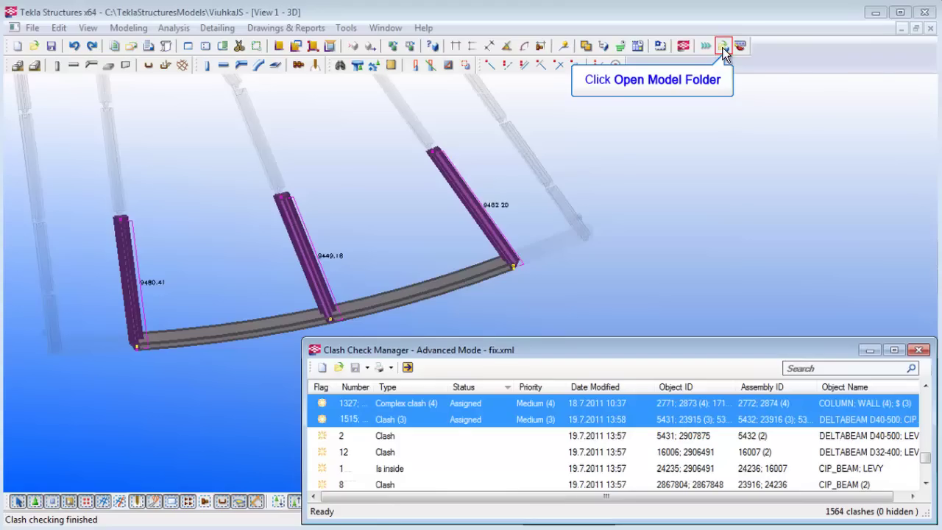
{"action": "left_click", "coordinate": [722, 47]}
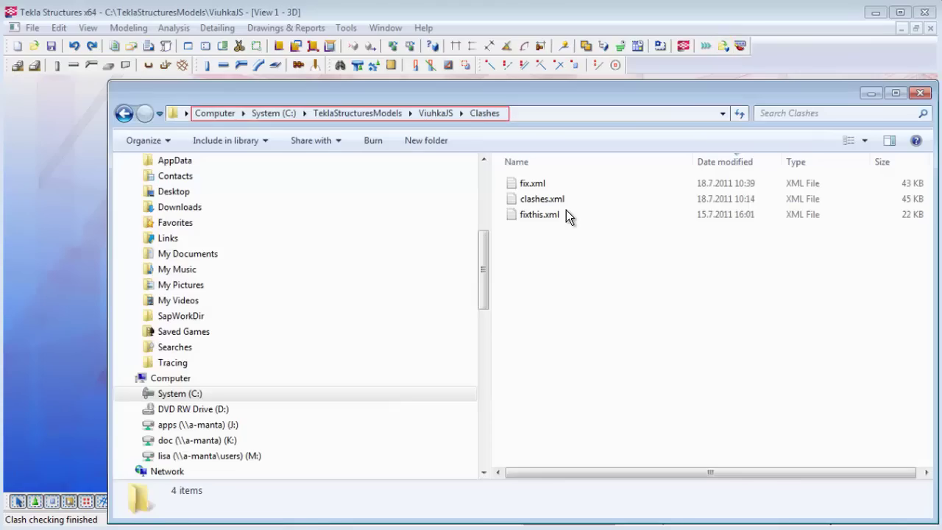
{"action": "right_click", "coordinate": [533, 186]}
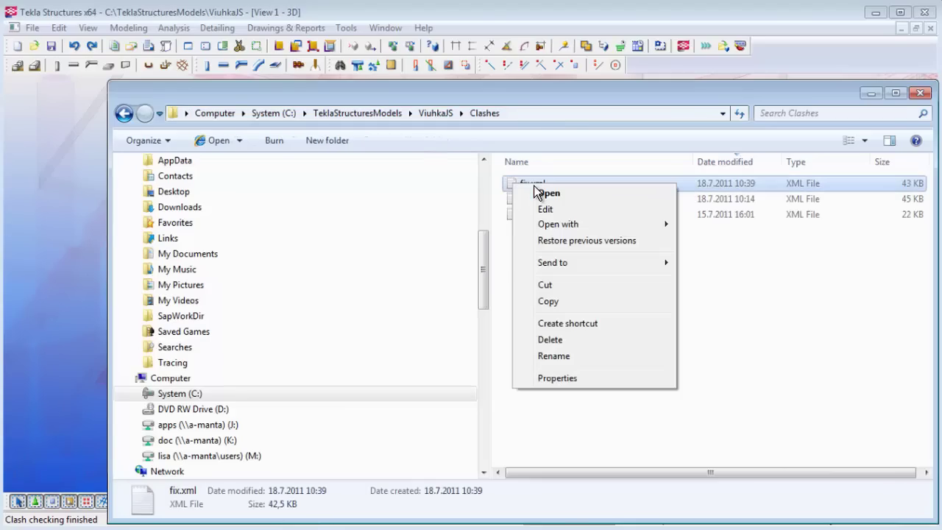
{"action": "mouse_move", "coordinate": [588, 262]}
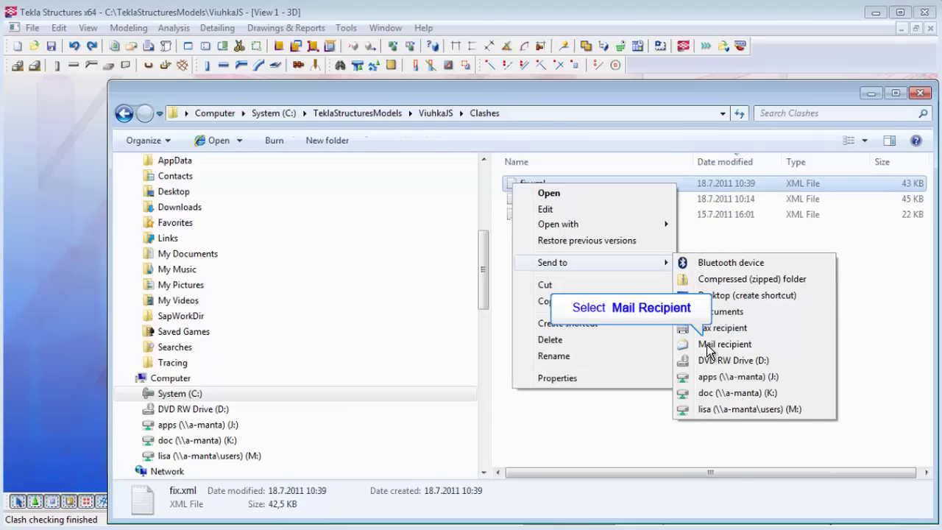
{"action": "left_click", "coordinate": [707, 344]}
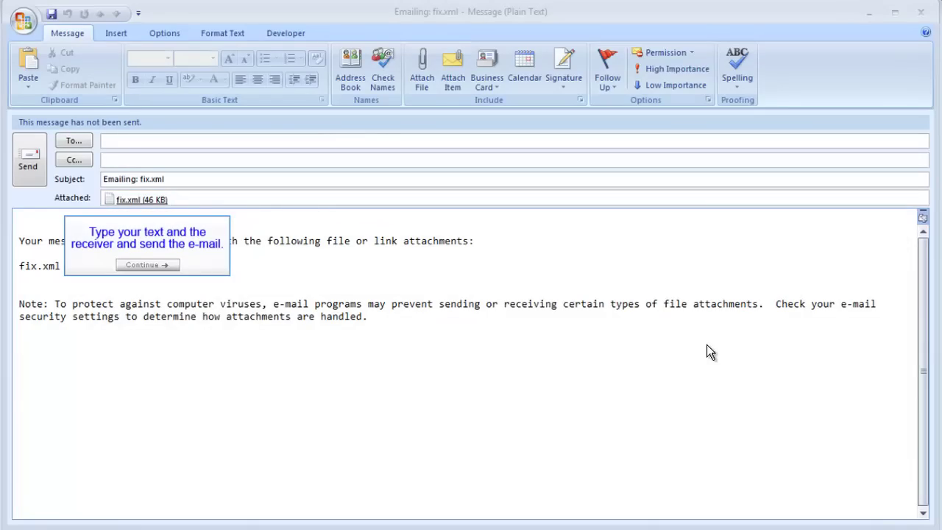
{"action": "left_click", "coordinate": [160, 265]}
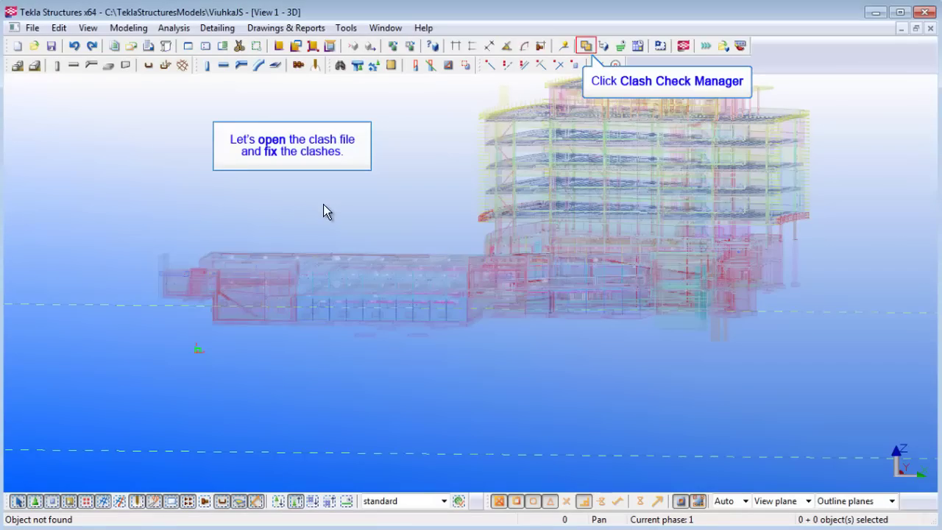
Step: Start the Clash Check Manager and load the clash file fix.xml from the Clashes folder
{"action": "left_click", "coordinate": [587, 47]}
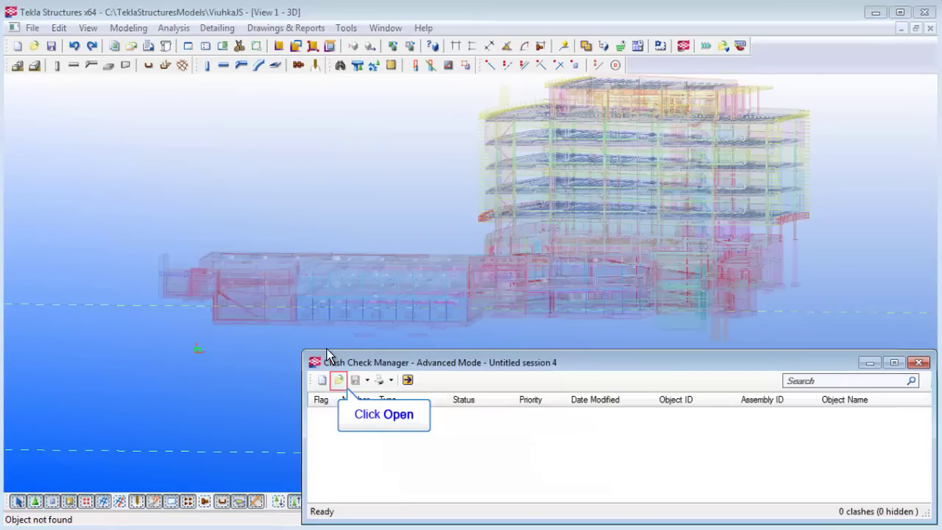
{"action": "left_click", "coordinate": [338, 380]}
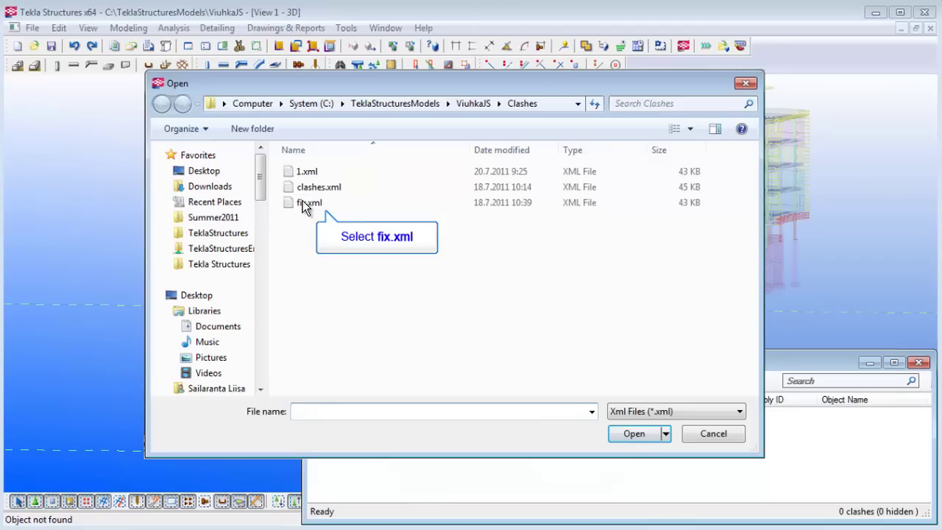
{"action": "left_click", "coordinate": [303, 202]}
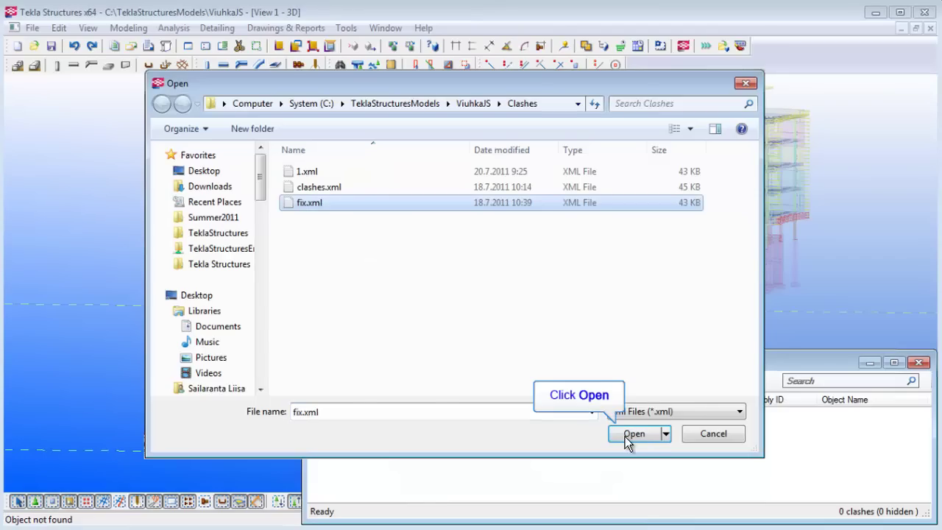
{"action": "left_click", "coordinate": [630, 434]}
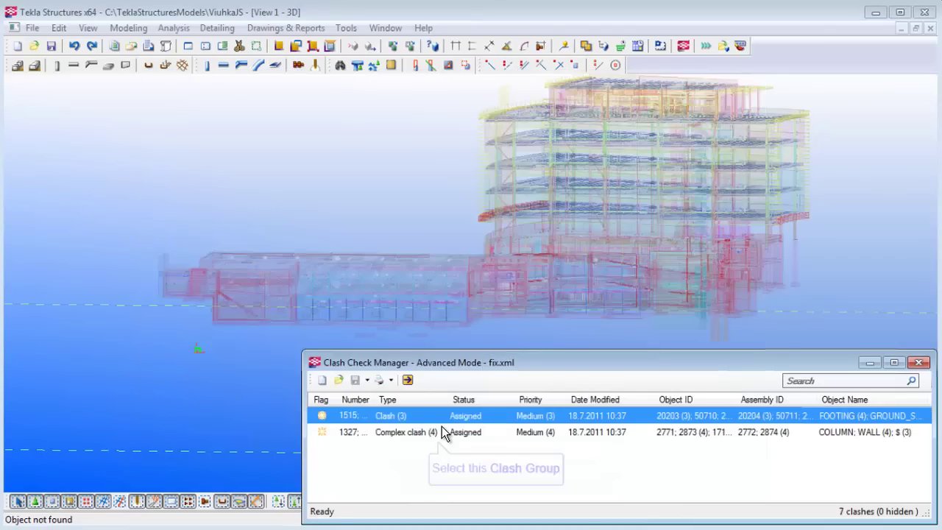
Step: Zoom to the objects of complex clash group 1327 and show only the selected wall, column and pipes
{"action": "left_click", "coordinate": [401, 434]}
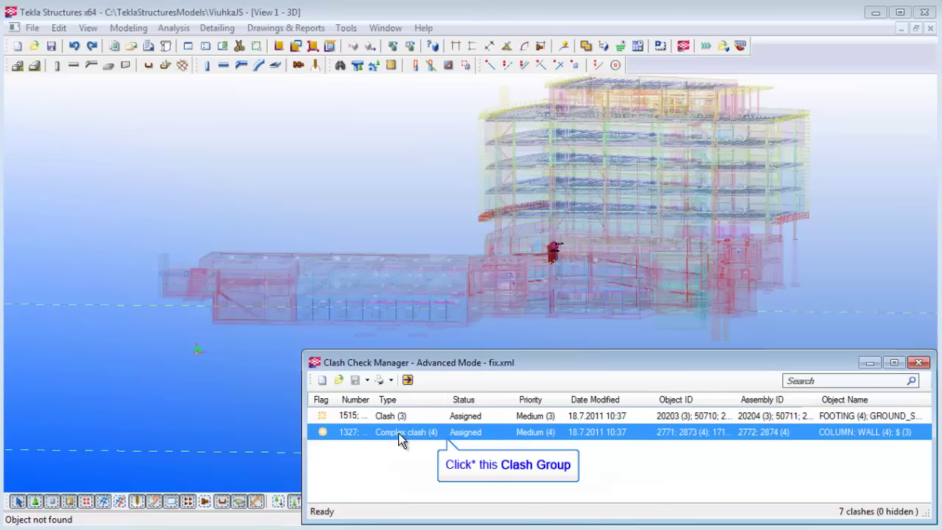
{"action": "right_click", "coordinate": [402, 434]}
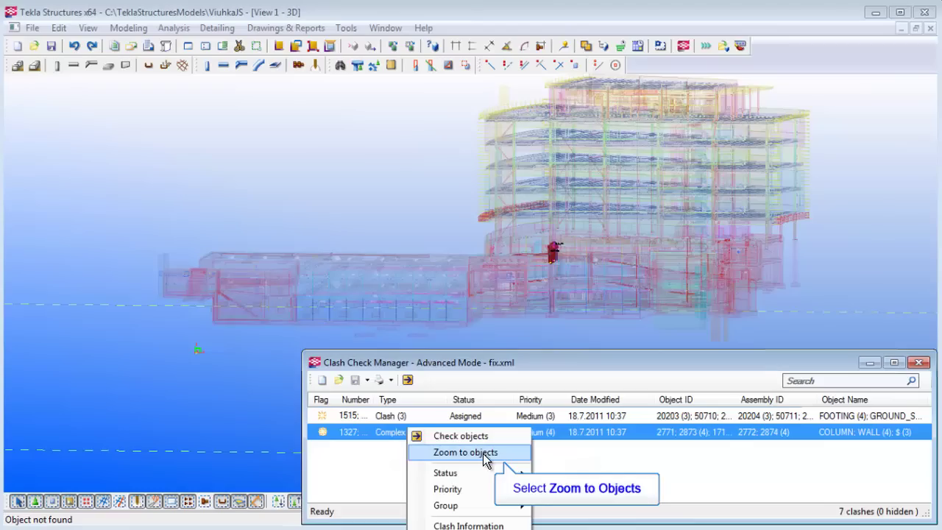
{"action": "left_click", "coordinate": [465, 453]}
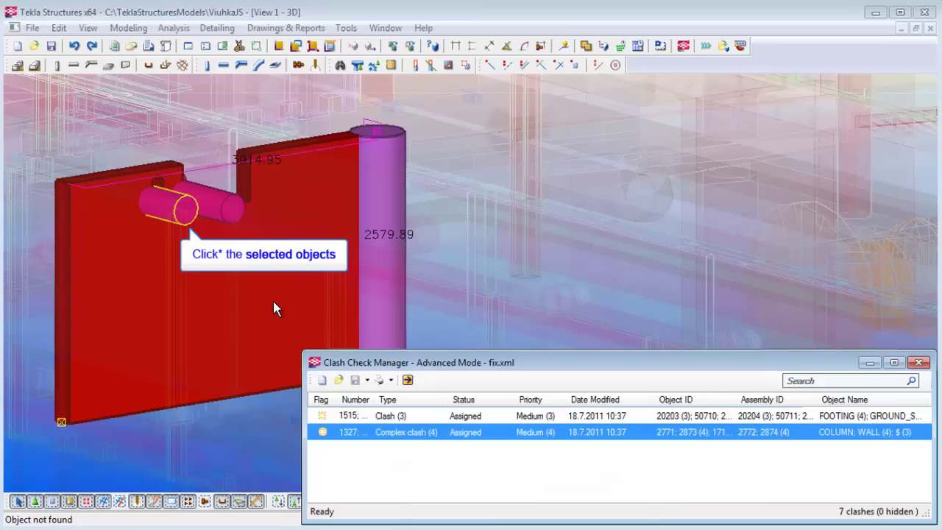
{"action": "right_click", "coordinate": [197, 229]}
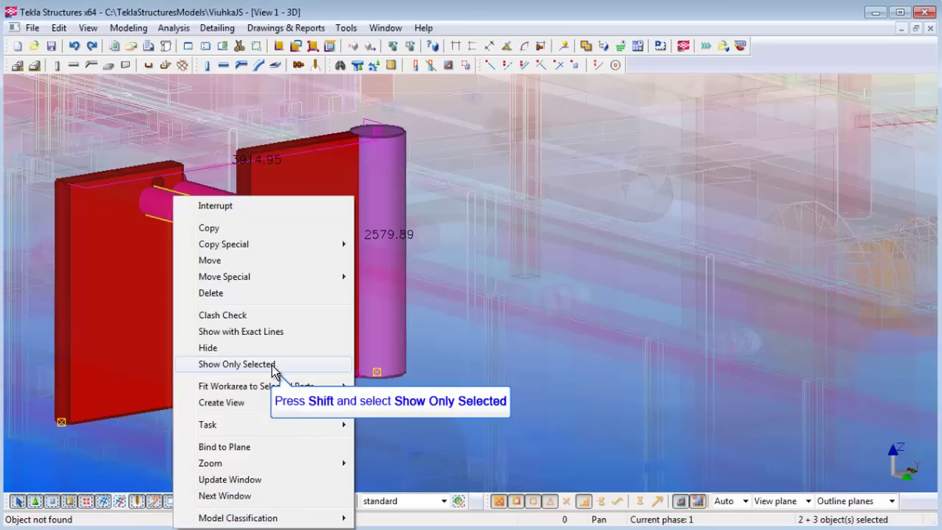
{"action": "left_click", "coordinate": [272, 365], "text": "shift"}
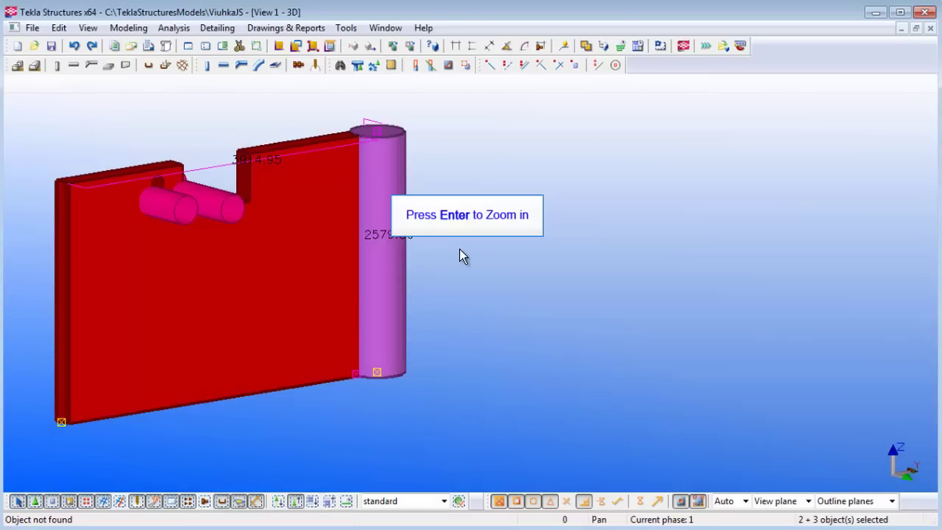
{"action": "key", "text": "Return"}
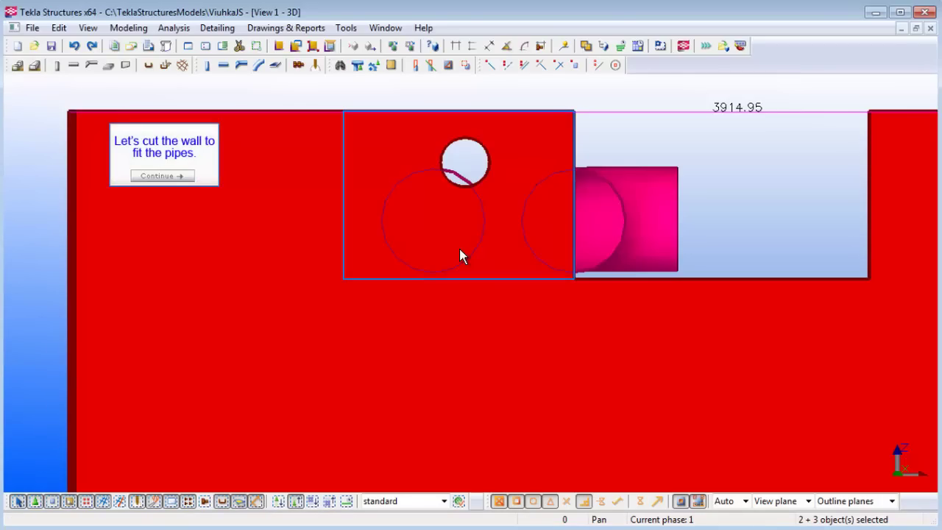
{"action": "left_click", "coordinate": [183, 179]}
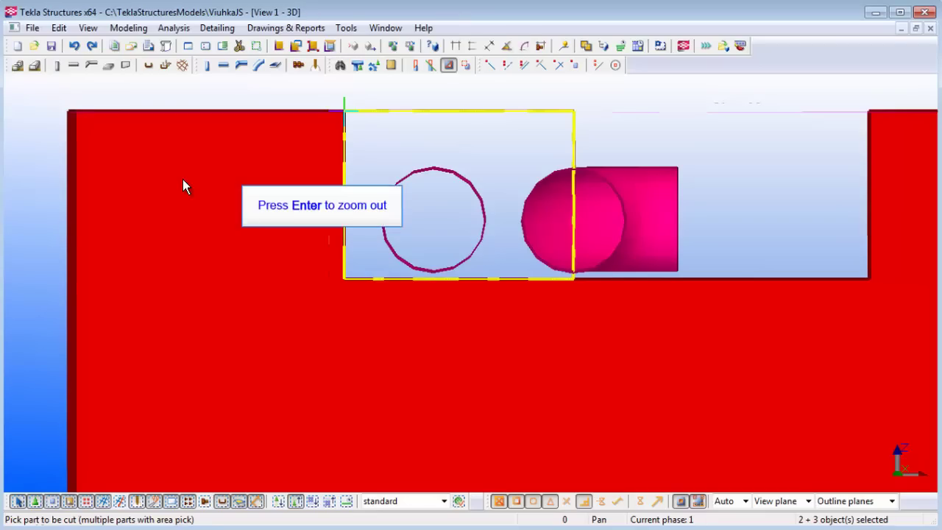
{"action": "key", "text": "Return"}
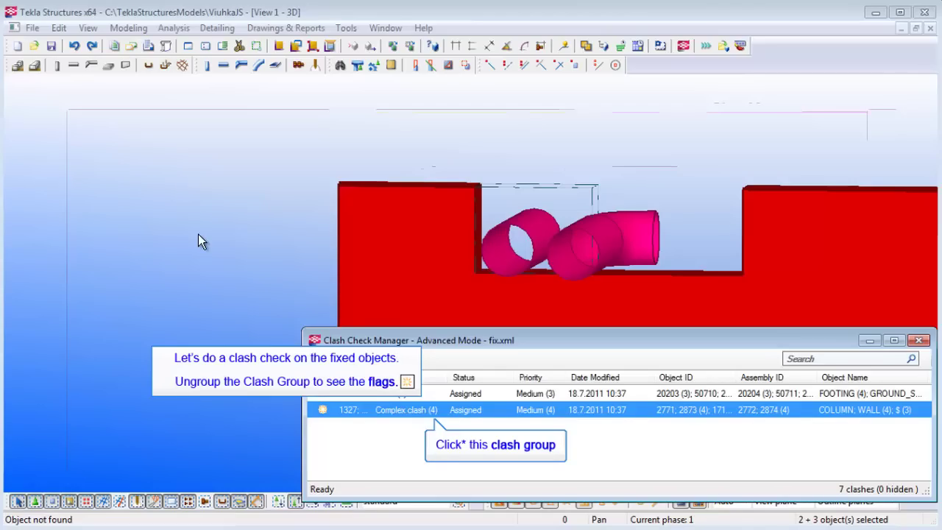
Step: Ungroup complex clash group 1327 and rerun the clash check on its objects
{"action": "right_click", "coordinate": [403, 410]}
{"action": "mouse_move", "coordinate": [457, 488]}
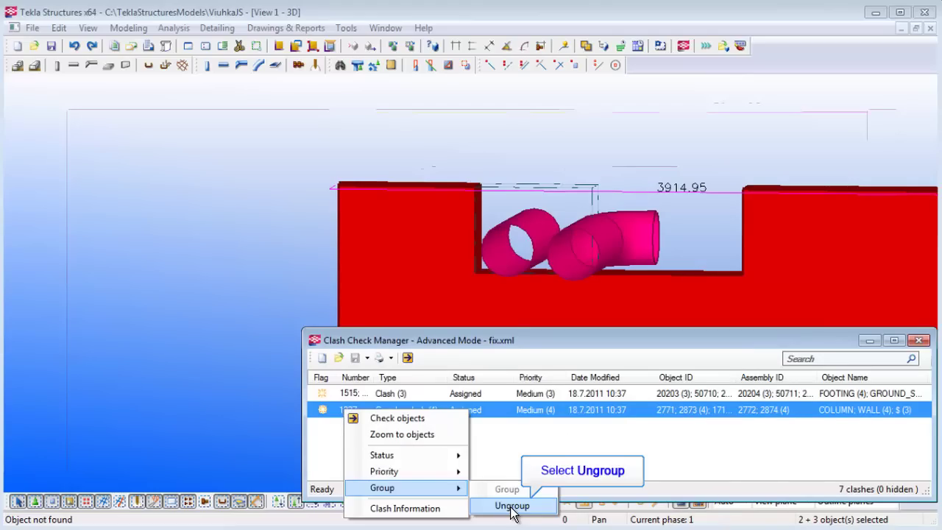
{"action": "left_click", "coordinate": [512, 506]}
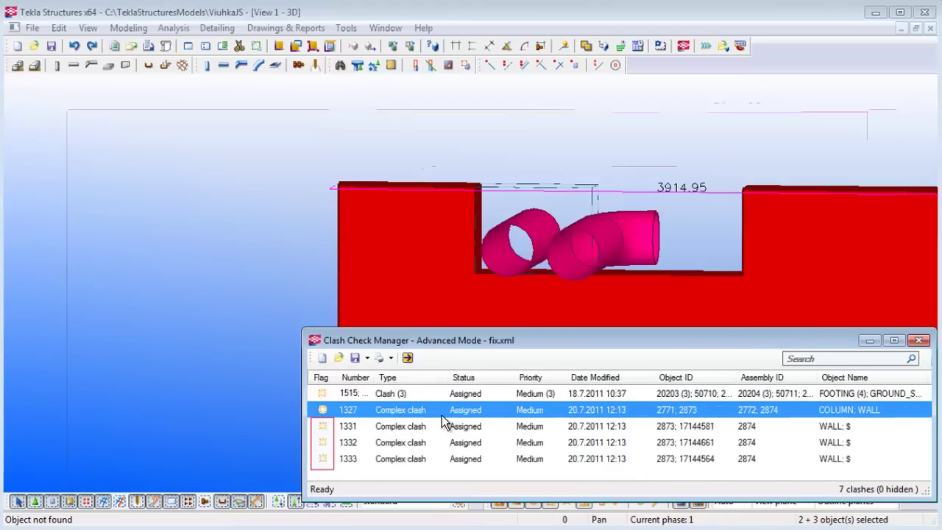
{"action": "left_click", "coordinate": [408, 358]}
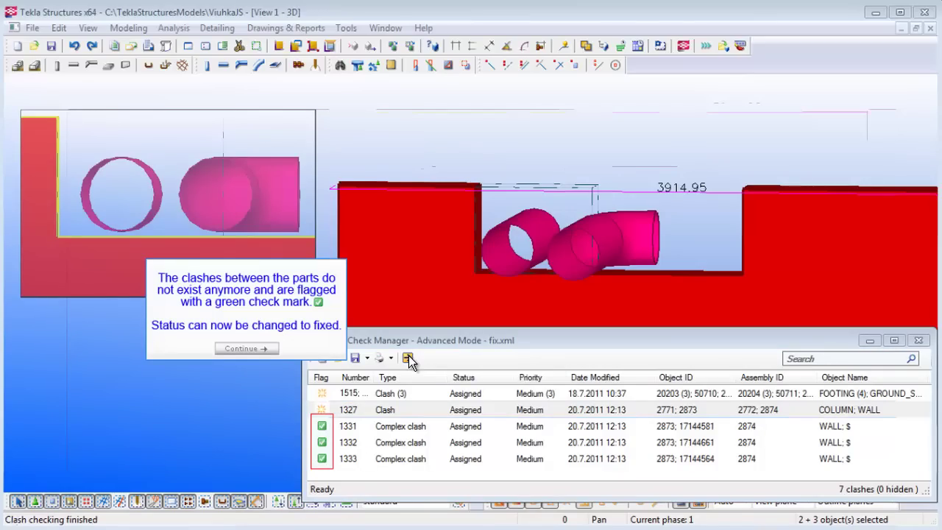
{"action": "left_click", "coordinate": [259, 349]}
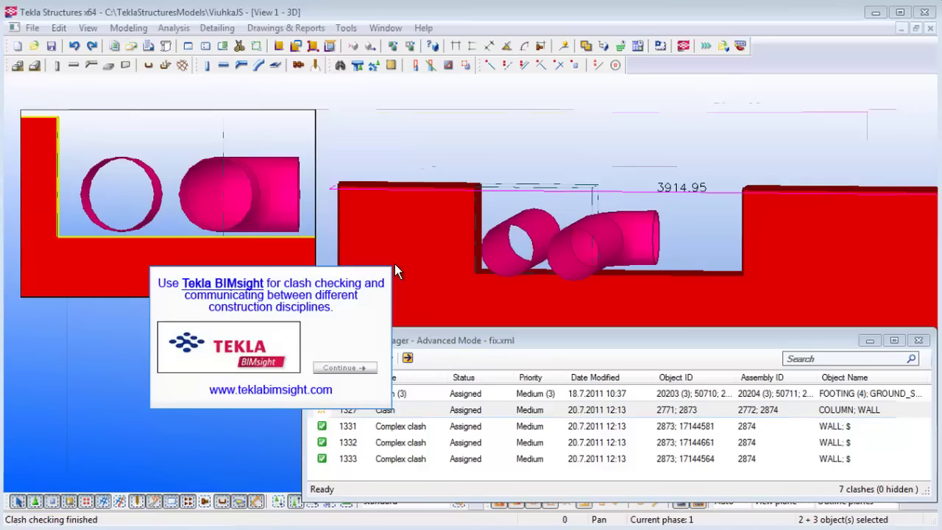
{"action": "left_click", "coordinate": [350, 374]}
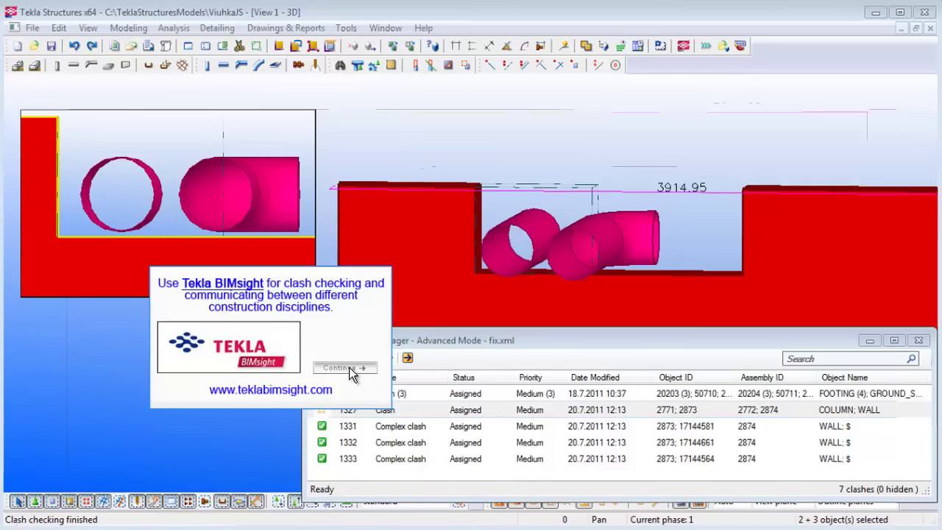
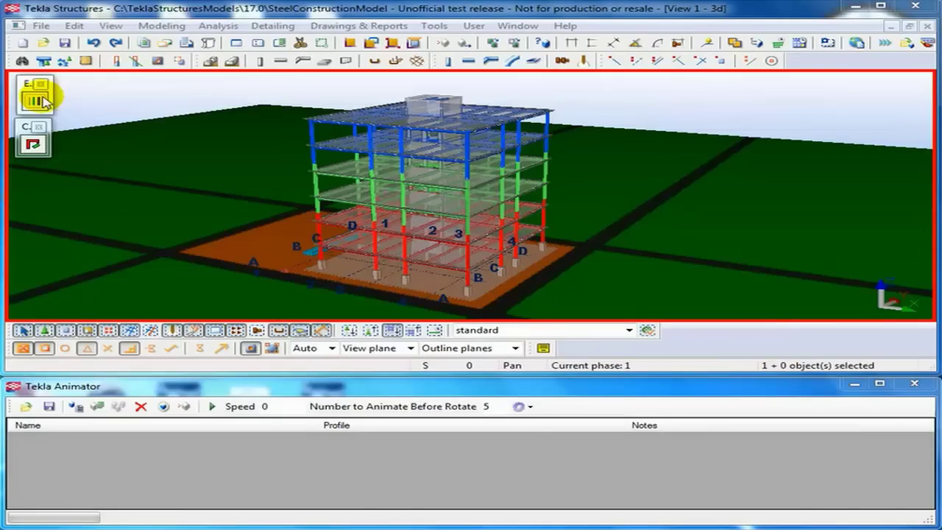
{"action": "left_click", "coordinate": [40, 98]}
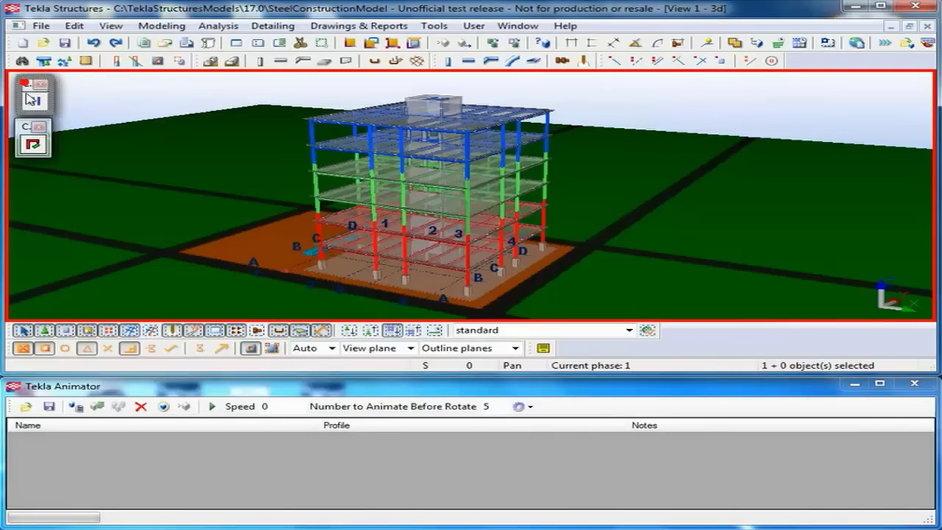
{"action": "left_click", "coordinate": [33, 103]}
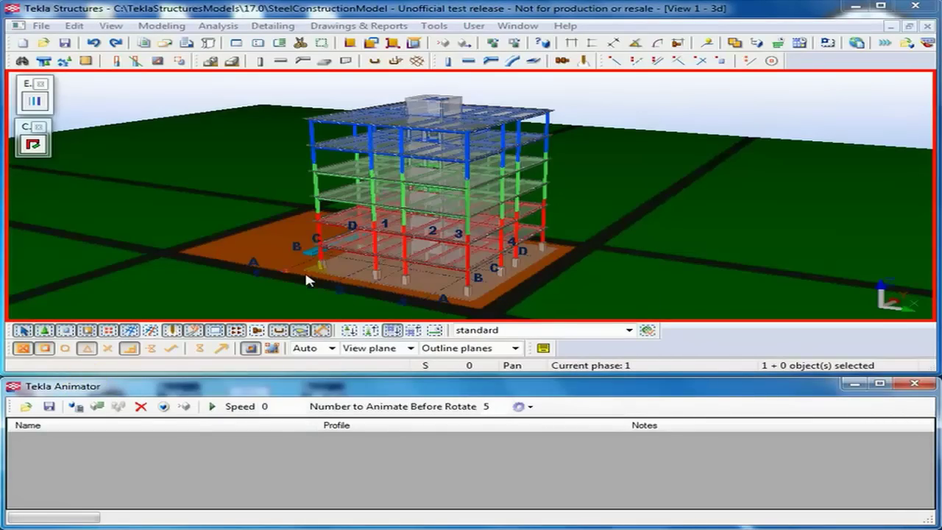
Step: Examine the steel building model, its red lower-floor framing and the stacked steel on the jobsite from several angles and distances
{"action": "left_click", "coordinate": [326, 267]}
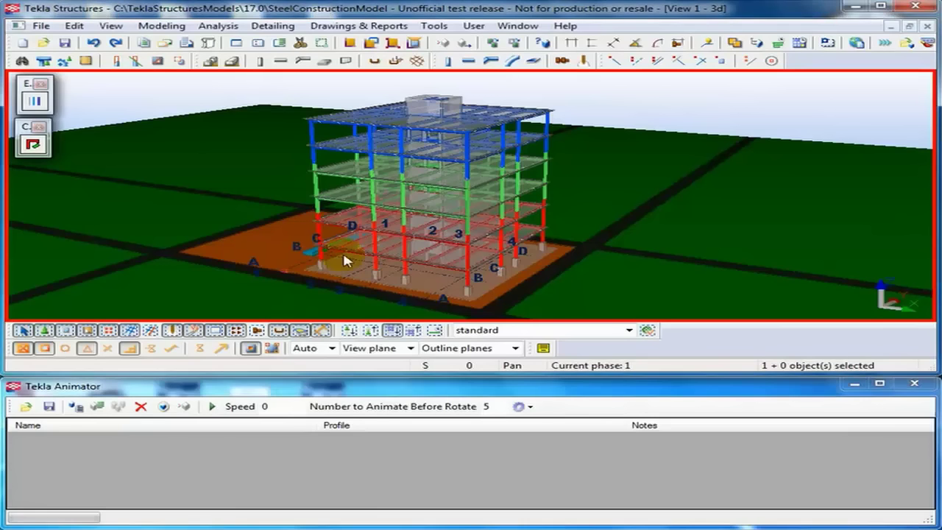
{"action": "scroll", "coordinate": [346, 259], "scroll_direction": "up", "scroll_amount": 4}
{"action": "scroll", "coordinate": [346, 243], "scroll_direction": "up", "scroll_amount": 4}
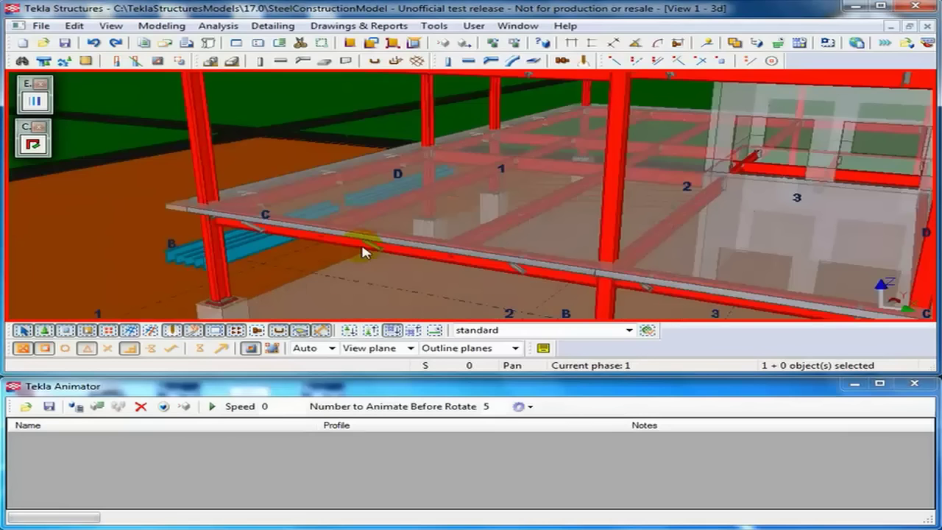
{"action": "middle_click_drag", "start_coordinate": [408, 229], "coordinate": [376, 221]}
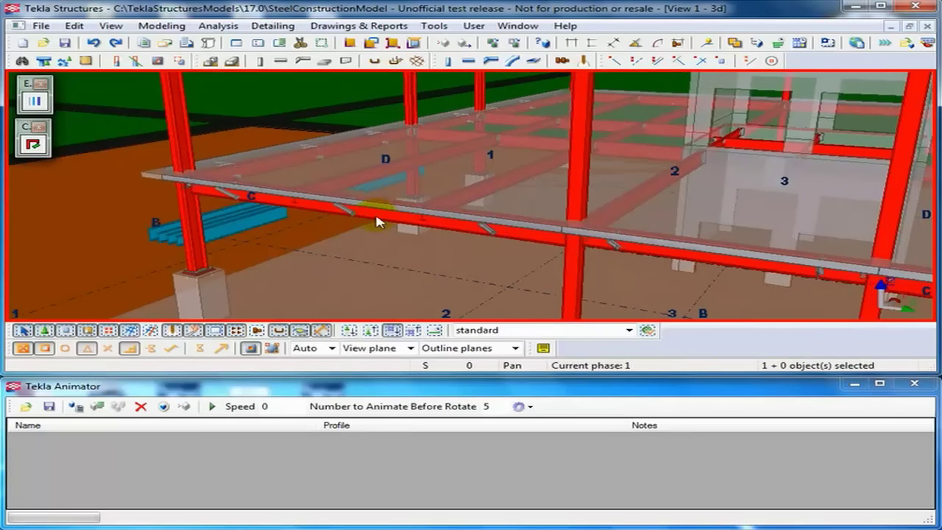
{"action": "scroll", "coordinate": [361, 223], "scroll_direction": "down", "scroll_amount": 2}
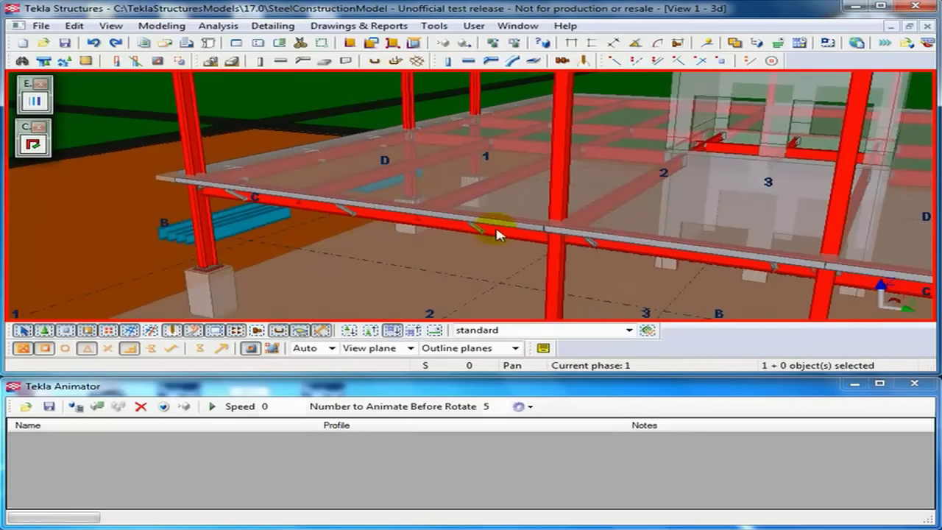
{"action": "middle_click_drag", "start_coordinate": [496, 234], "coordinate": [384, 231]}
{"action": "scroll", "coordinate": [383, 231], "scroll_direction": "down", "scroll_amount": 3}
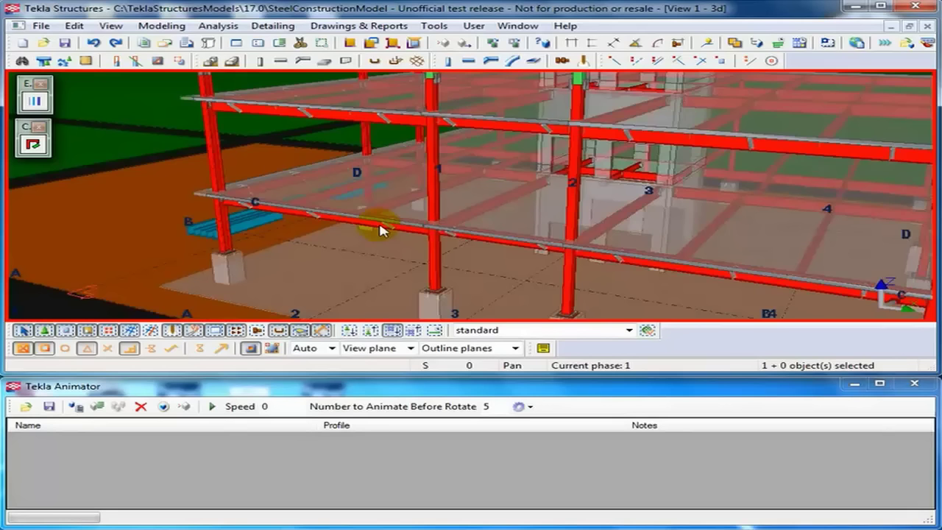
{"action": "scroll", "coordinate": [381, 230], "scroll_direction": "down", "scroll_amount": 2}
{"action": "scroll", "coordinate": [401, 223], "scroll_direction": "down", "scroll_amount": 3}
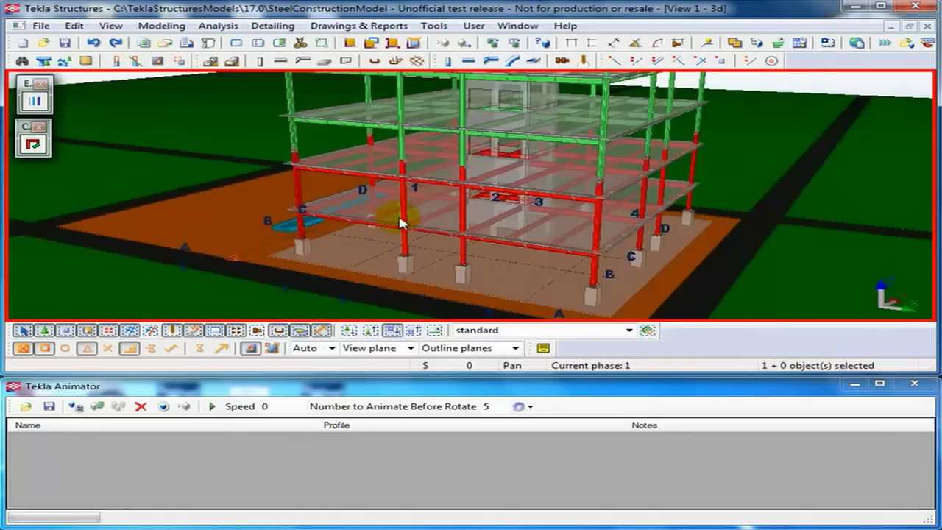
{"action": "middle_click_drag", "start_coordinate": [401, 223], "coordinate": [340, 244]}
{"action": "scroll", "coordinate": [342, 240], "scroll_direction": "down", "scroll_amount": 2}
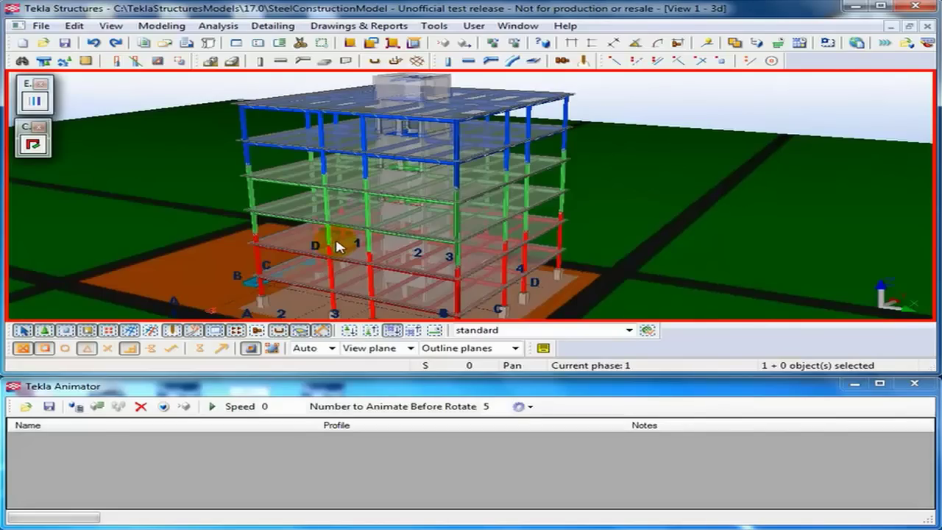
{"action": "middle_click_drag", "start_coordinate": [337, 247], "coordinate": [365, 228]}
{"action": "scroll", "coordinate": [363, 241], "scroll_direction": "down", "scroll_amount": 1}
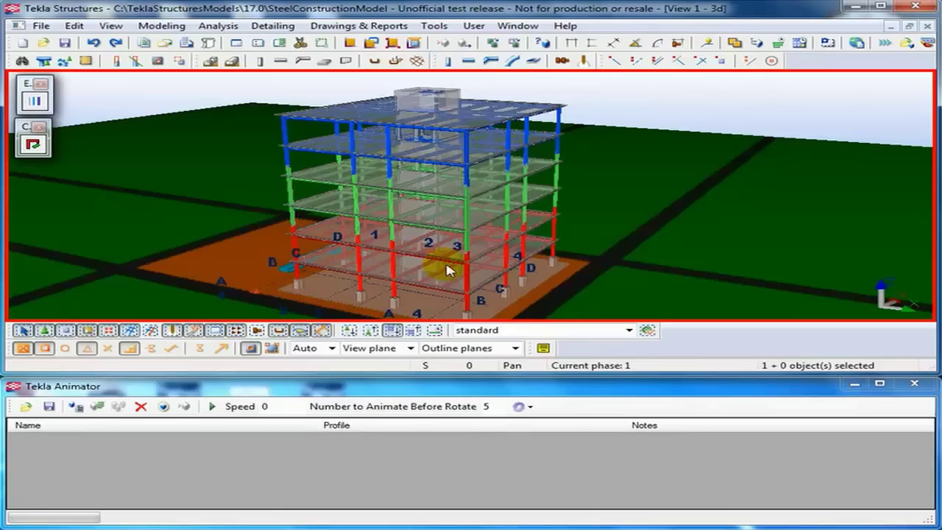
{"action": "scroll", "coordinate": [457, 278], "scroll_direction": "up", "scroll_amount": 2}
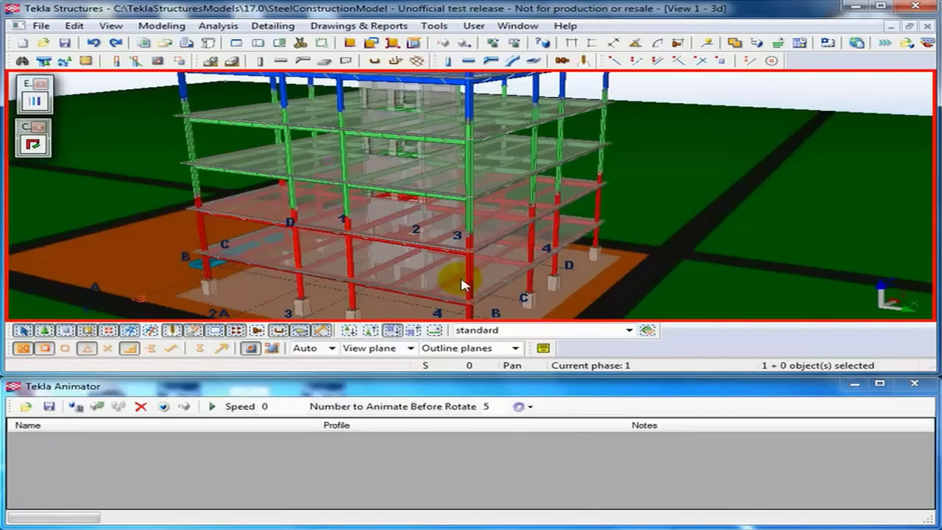
{"action": "scroll", "coordinate": [448, 280], "scroll_direction": "down", "scroll_amount": 2}
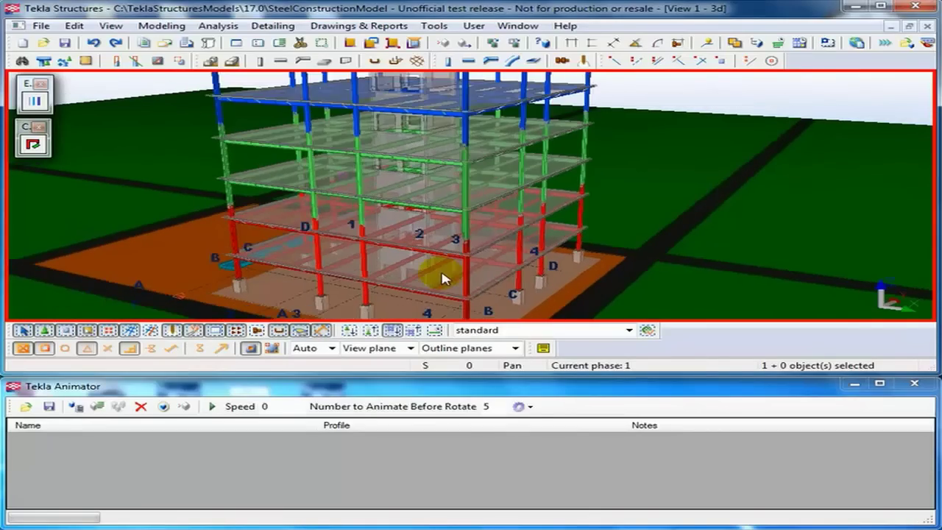
{"action": "scroll", "coordinate": [434, 276], "scroll_direction": "down", "scroll_amount": 1}
{"action": "scroll", "coordinate": [405, 267], "scroll_direction": "down", "scroll_amount": 1}
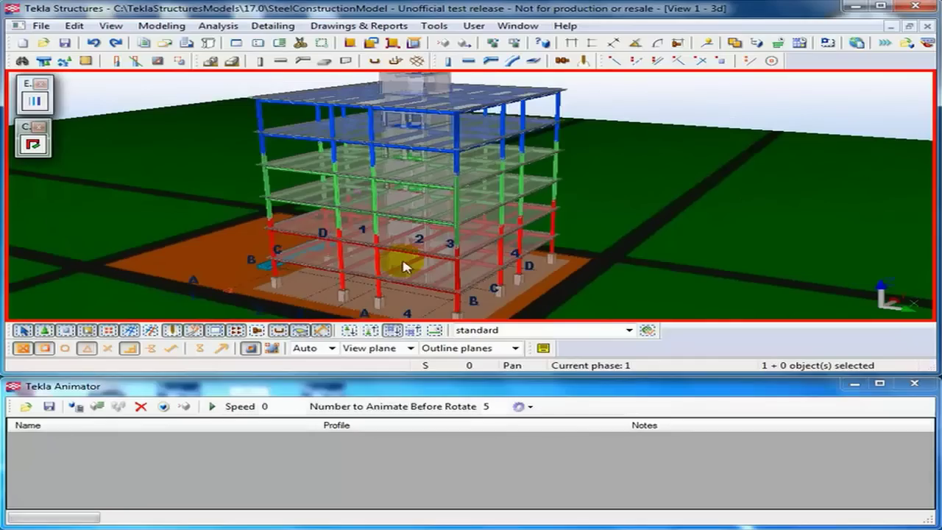
{"action": "middle_click_drag", "start_coordinate": [263, 179], "coordinate": [316, 183]}
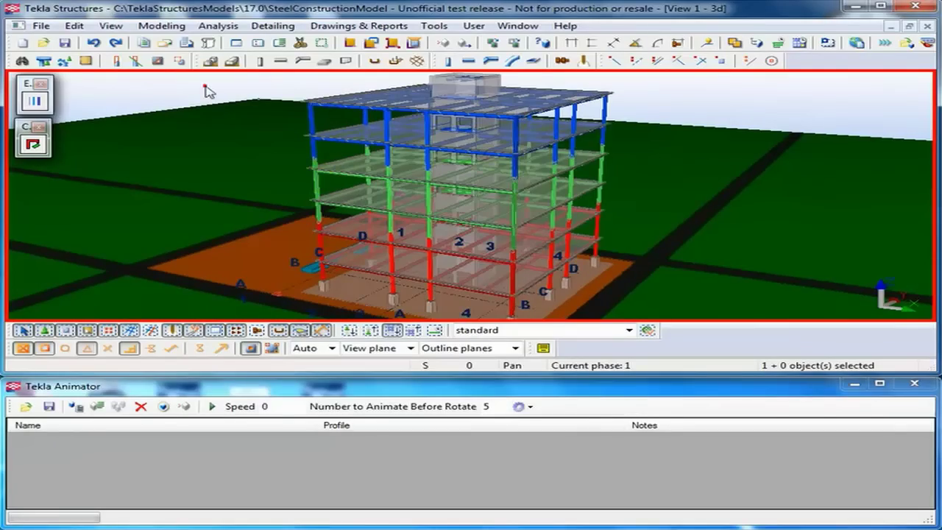
{"action": "scroll", "coordinate": [278, 188], "scroll_direction": "down", "scroll_amount": 1}
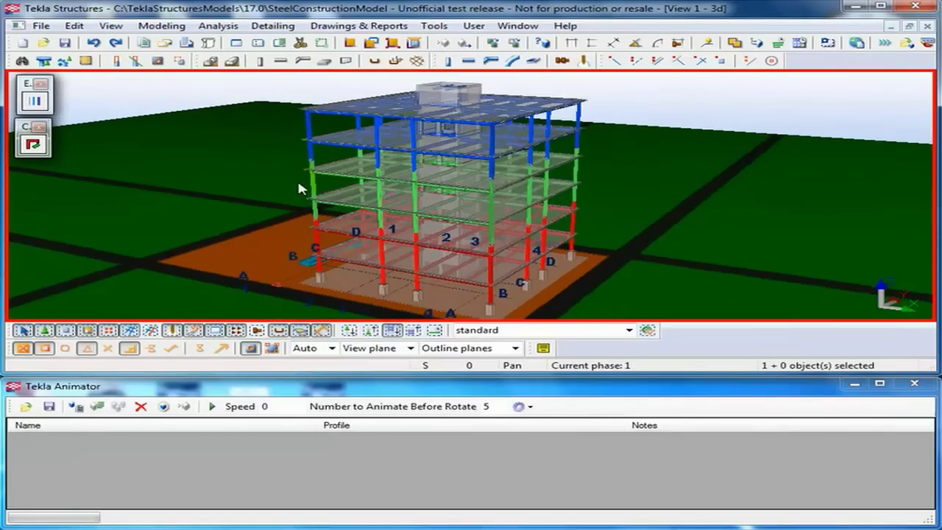
{"action": "middle_click_drag", "start_coordinate": [300, 184], "coordinate": [350, 197], "text": "ctrl"}
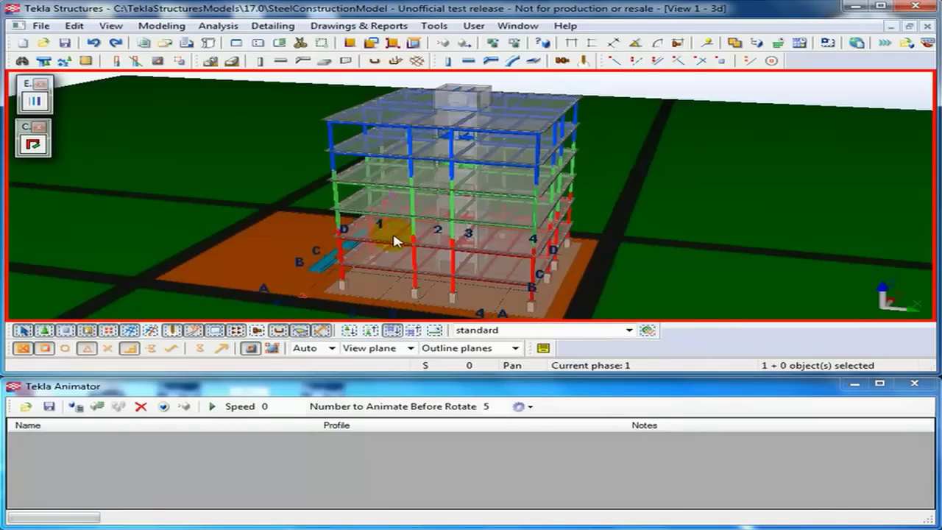
{"action": "scroll", "coordinate": [396, 259], "scroll_direction": "up", "scroll_amount": 2}
{"action": "scroll", "coordinate": [395, 276], "scroll_direction": "up", "scroll_amount": 1}
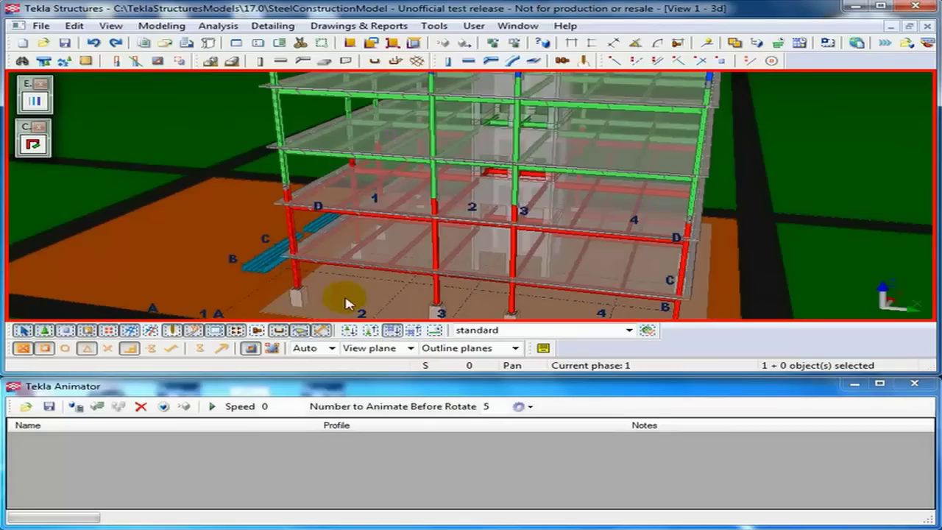
Step: Gather the assembly names for the animation, review their order in AnimationNames.txt and close the file
{"action": "left_click", "coordinate": [98, 407]}
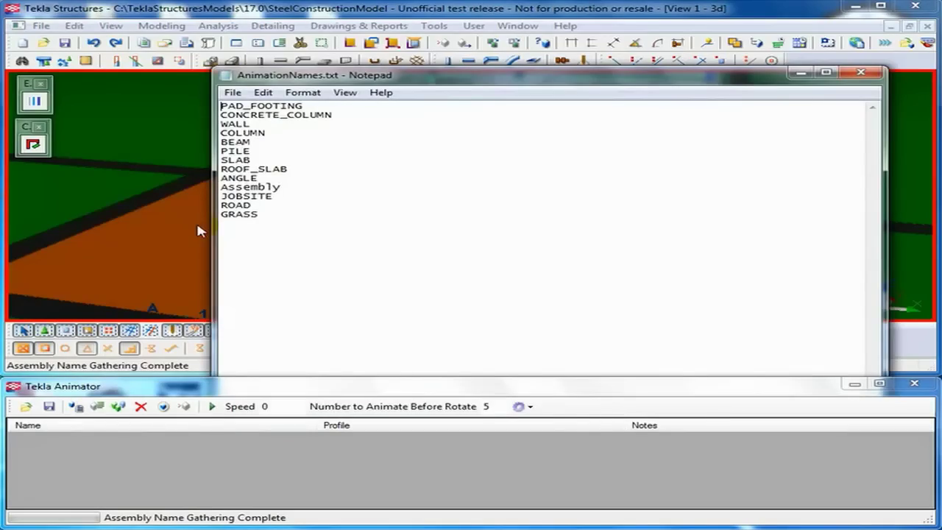
{"action": "left_click", "coordinate": [230, 195]}
{"action": "left_click", "coordinate": [256, 121]}
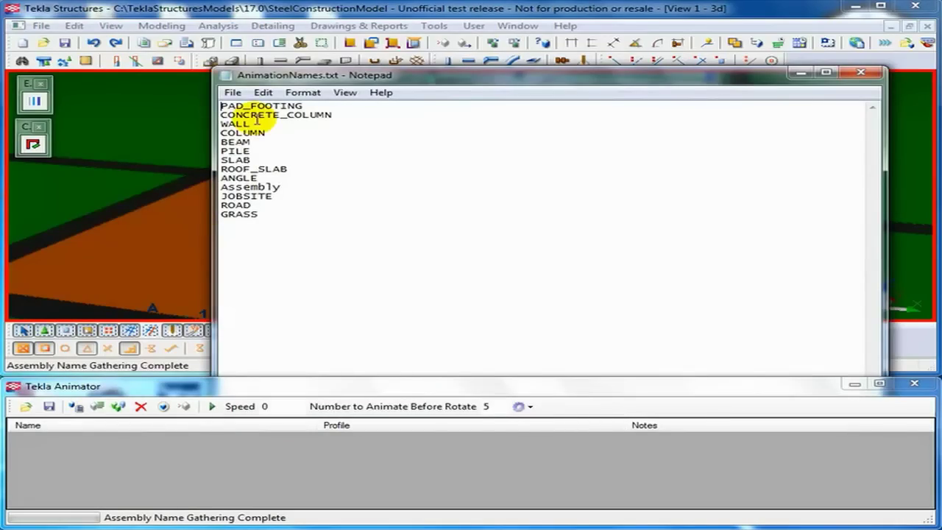
{"action": "left_click", "coordinate": [293, 177]}
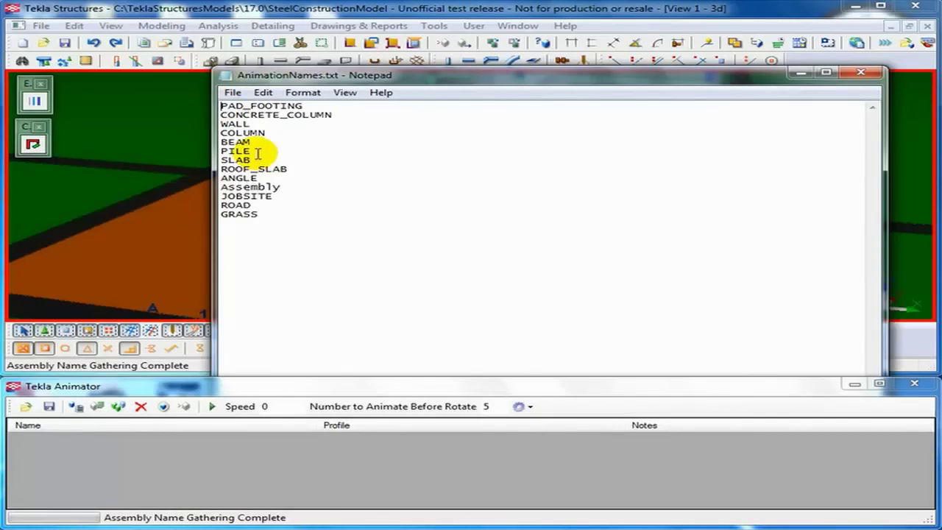
{"action": "left_click", "coordinate": [874, 77]}
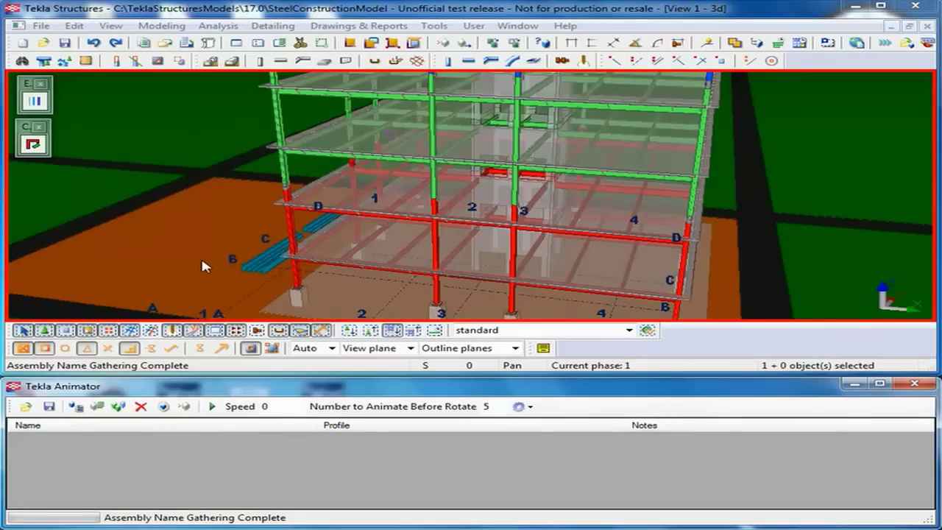
Step: Select all assemblies of the two lowest, red floors and add them to the animation list with Automatic Selection
{"action": "middle_click_drag", "start_coordinate": [200, 255], "coordinate": [233, 221]}
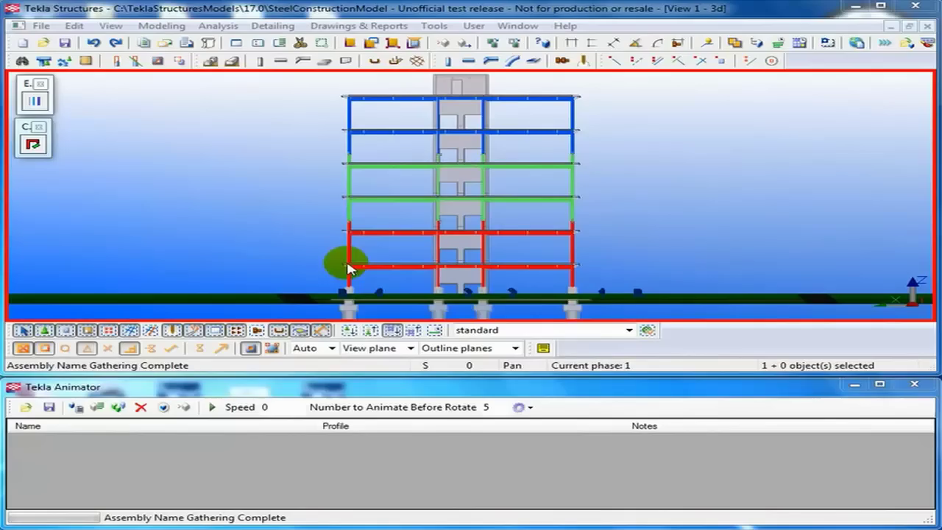
{"action": "left_click", "coordinate": [374, 148]}
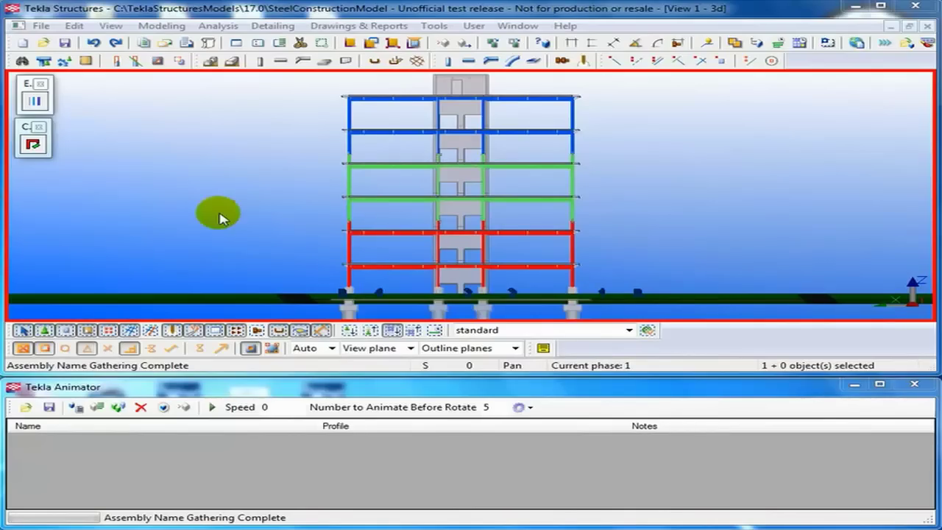
{"action": "left_click", "coordinate": [123, 358]}
{"action": "left_click", "coordinate": [209, 351]}
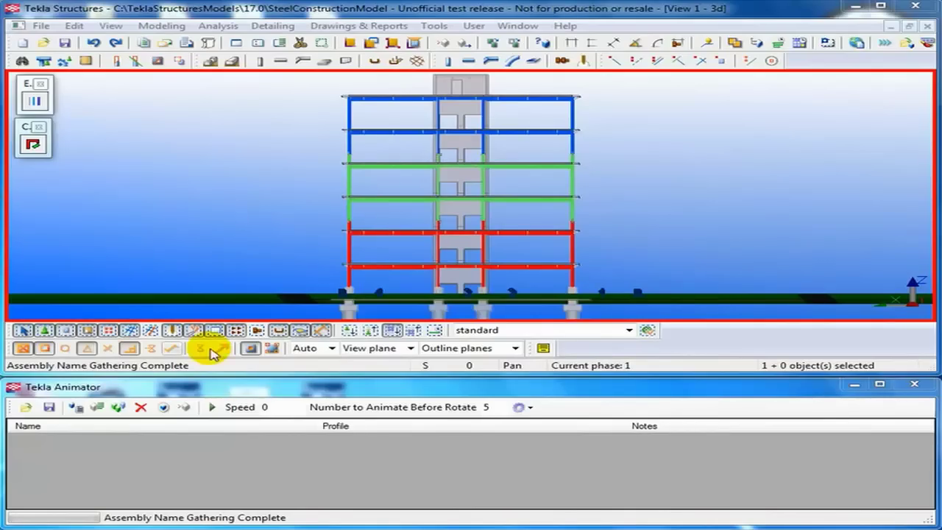
{"action": "left_click", "coordinate": [227, 349]}
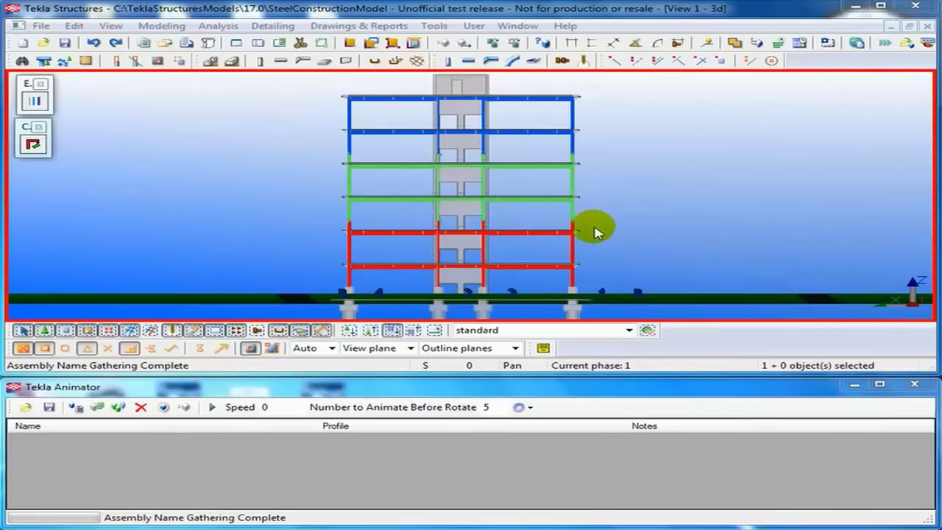
{"action": "left_click_drag", "start_coordinate": [591, 232], "coordinate": [324, 277]}
{"action": "left_click", "coordinate": [454, 266]}
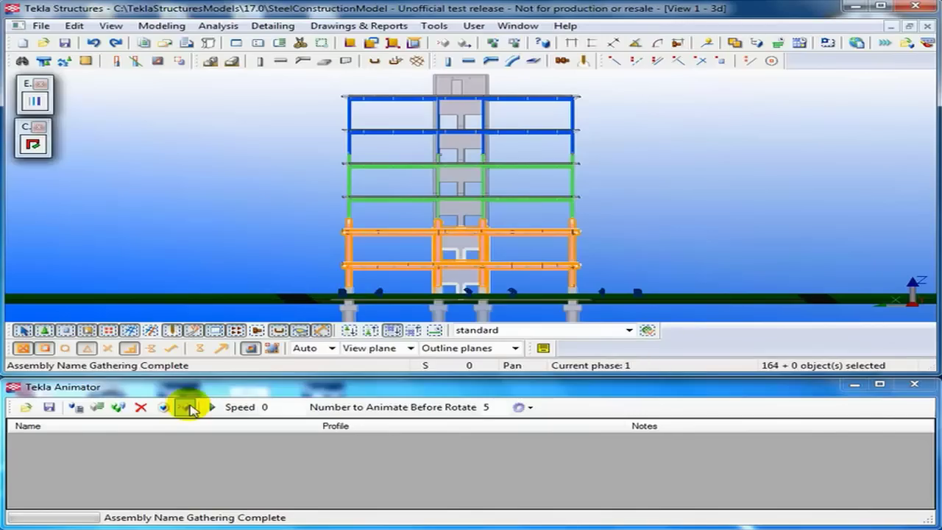
{"action": "left_click", "coordinate": [116, 409]}
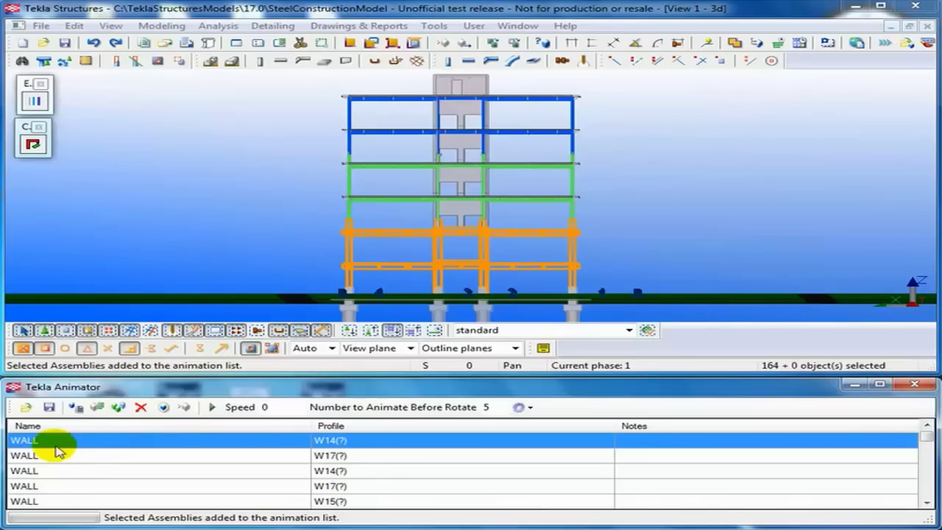
Step: Review the WALL and BEAM entries in the animation list and clear the selection of the red floors
{"action": "left_click", "coordinate": [58, 471]}
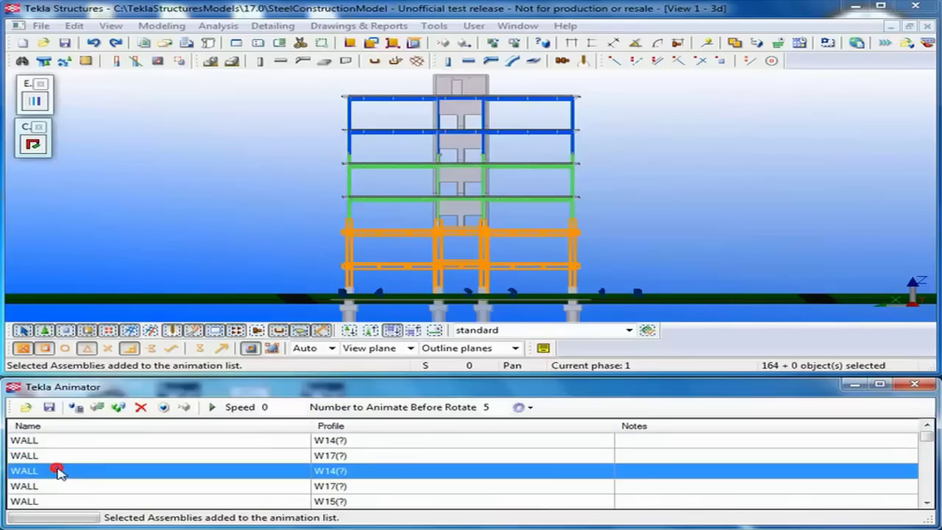
{"action": "double_click", "coordinate": [59, 471]}
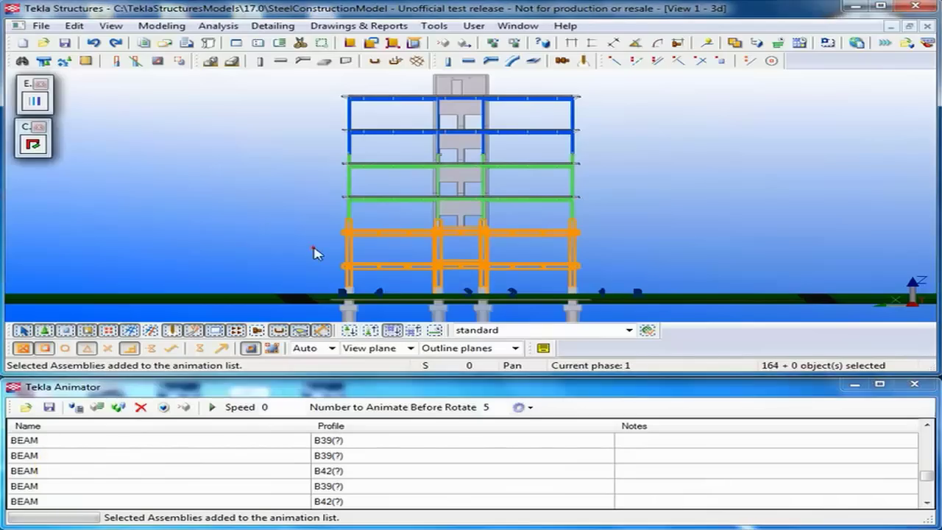
{"action": "left_click", "coordinate": [479, 246]}
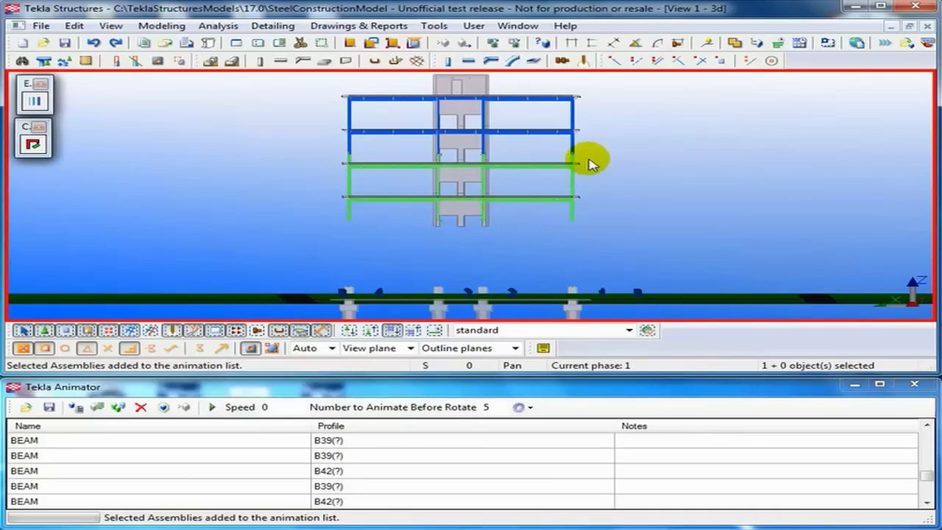
Step: Add all assemblies of the two middle, green floors to the animation list with Automatic Selection and clear the selection
{"action": "left_click_drag", "start_coordinate": [589, 162], "coordinate": [311, 241]}
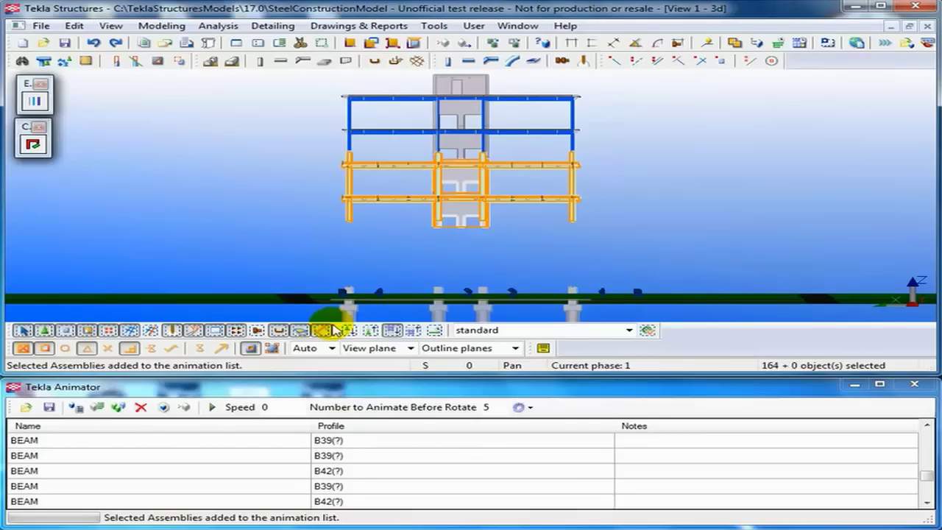
{"action": "left_click", "coordinate": [118, 407]}
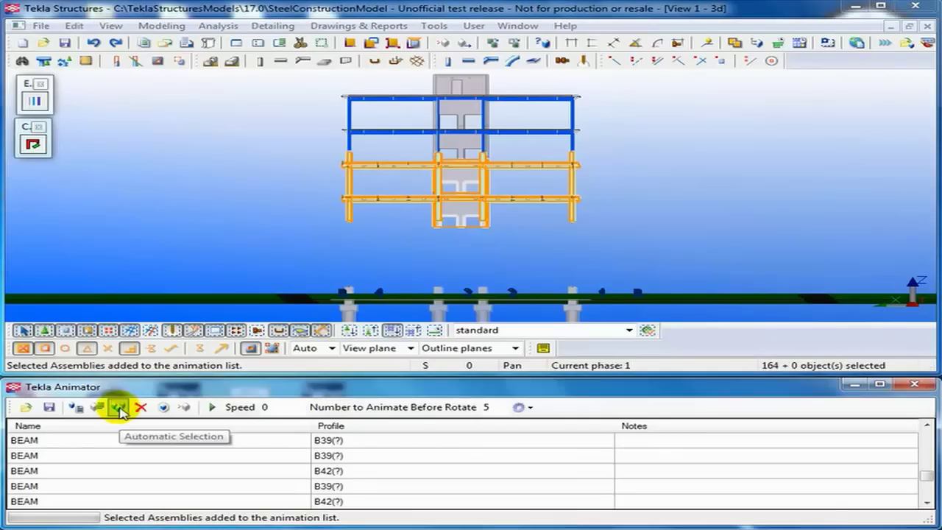
{"action": "left_click", "coordinate": [119, 409]}
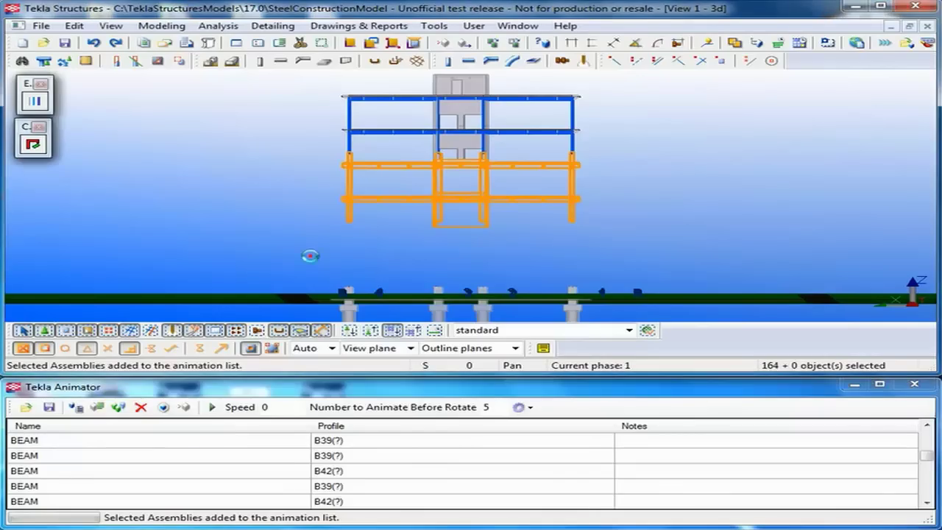
{"action": "left_click", "coordinate": [588, 96]}
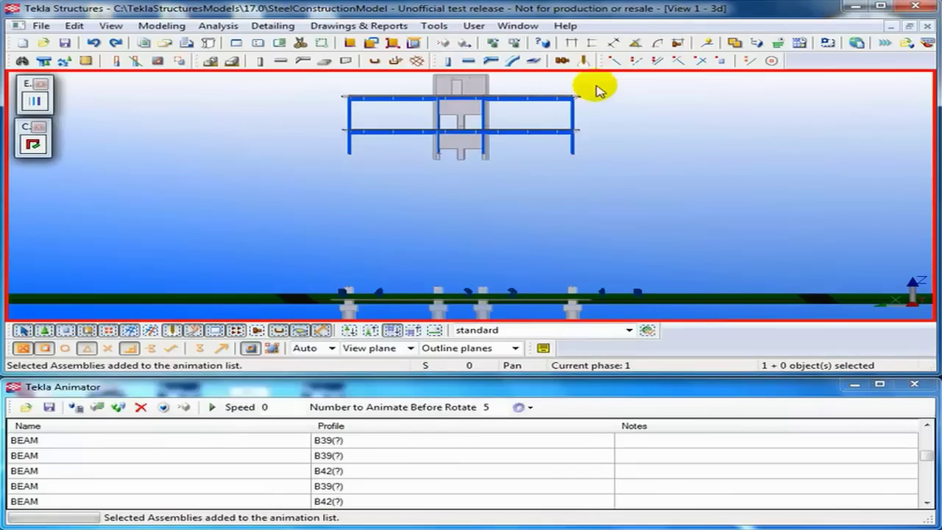
Step: Add the two top, blue floors and the core walls there to the animation list with Automatic Selection and clear the selection
{"action": "left_click_drag", "start_coordinate": [595, 77], "coordinate": [280, 184]}
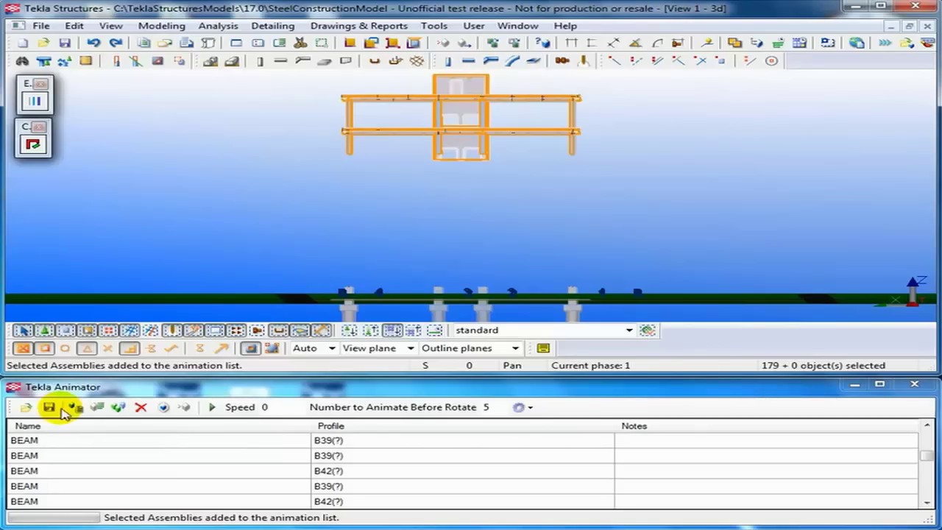
{"action": "left_click", "coordinate": [118, 407]}
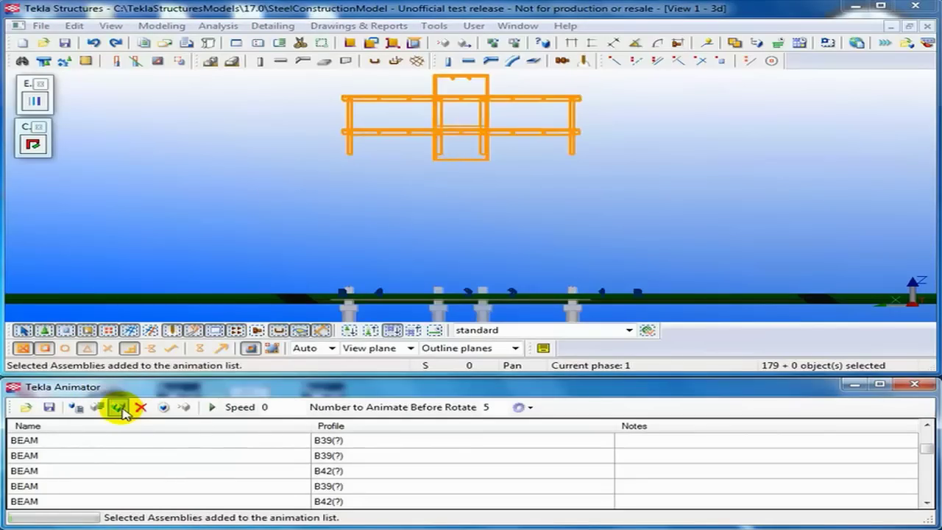
{"action": "left_click", "coordinate": [315, 210]}
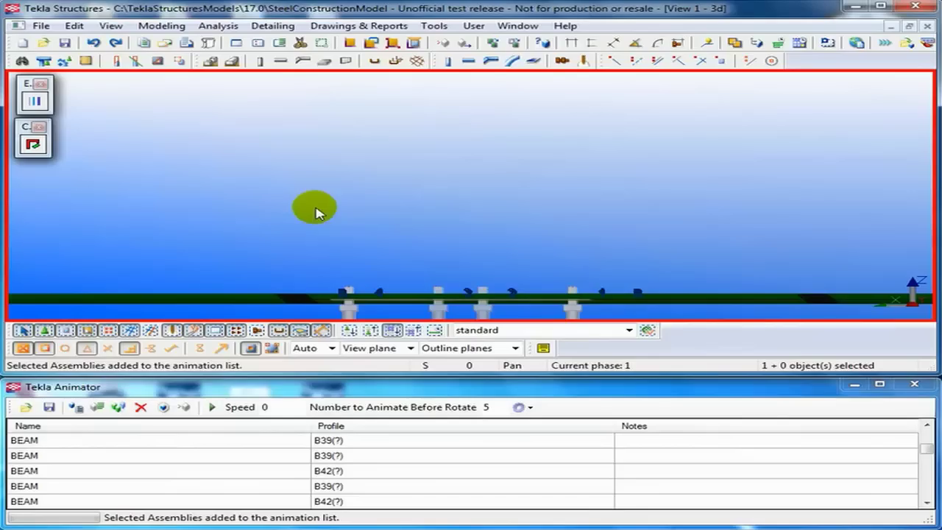
Step: Enable the Rotate Model option for the construction animation and check the speed and playback options
{"action": "middle_click_drag", "start_coordinate": [315, 212], "coordinate": [370, 193], "text": "ctrl"}
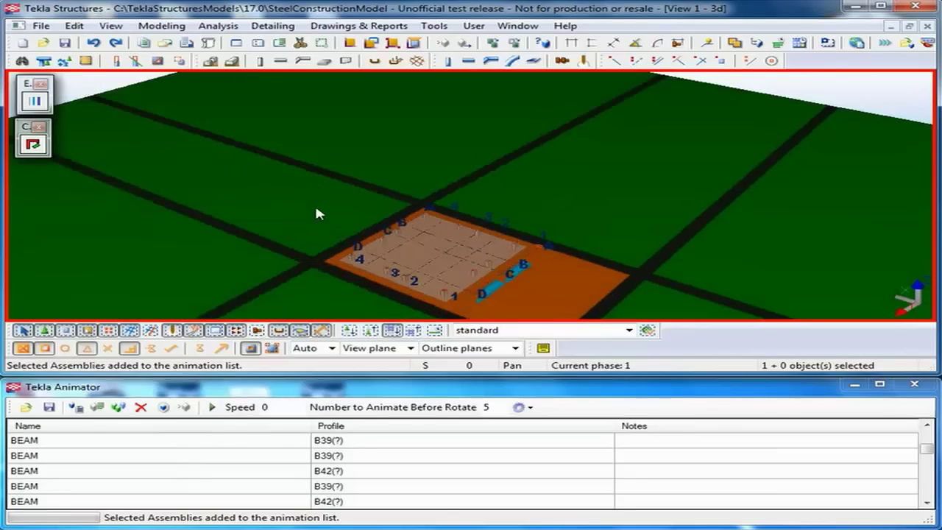
{"action": "left_click", "coordinate": [372, 395]}
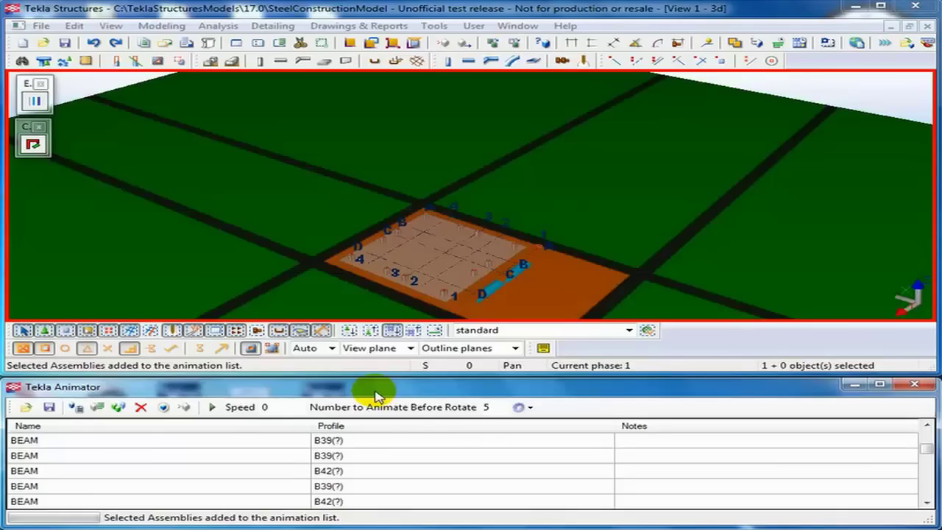
{"action": "left_click", "coordinate": [275, 407]}
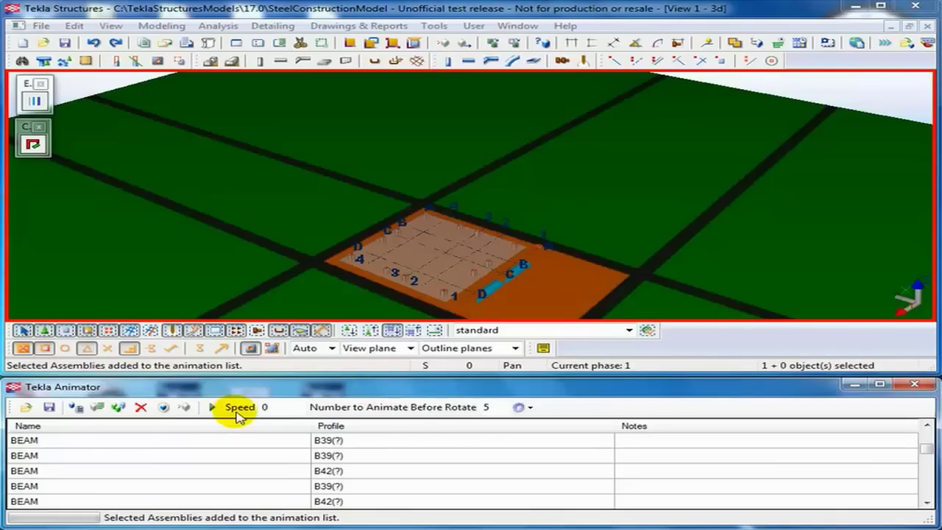
{"action": "left_click", "coordinate": [526, 408]}
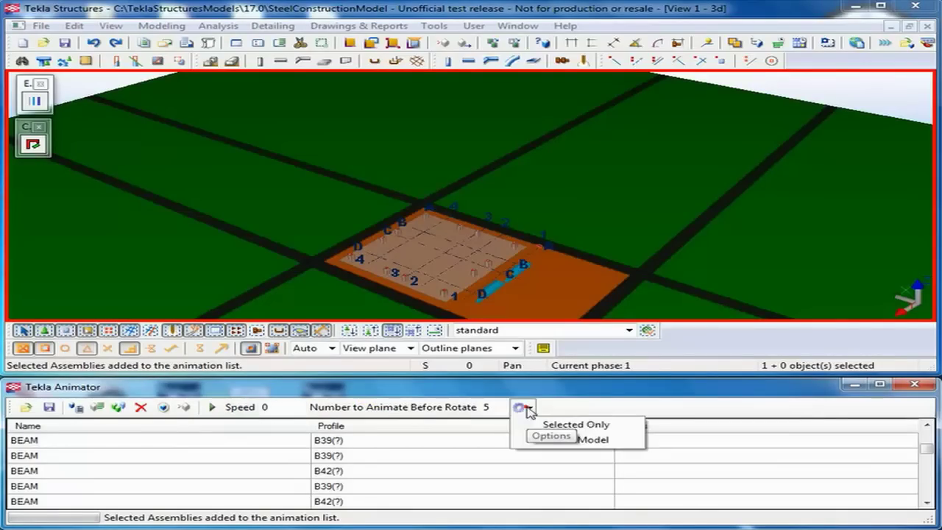
{"action": "left_click", "coordinate": [563, 445]}
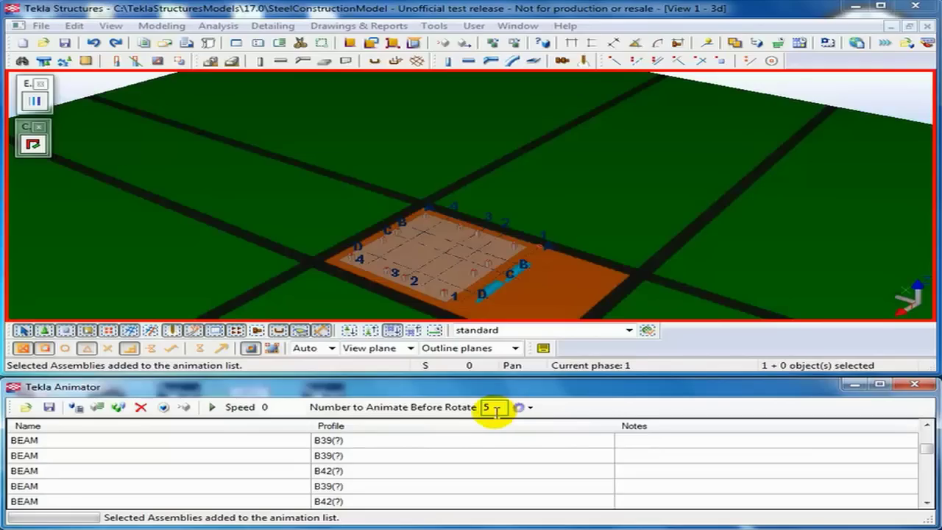
{"action": "left_click", "coordinate": [279, 410]}
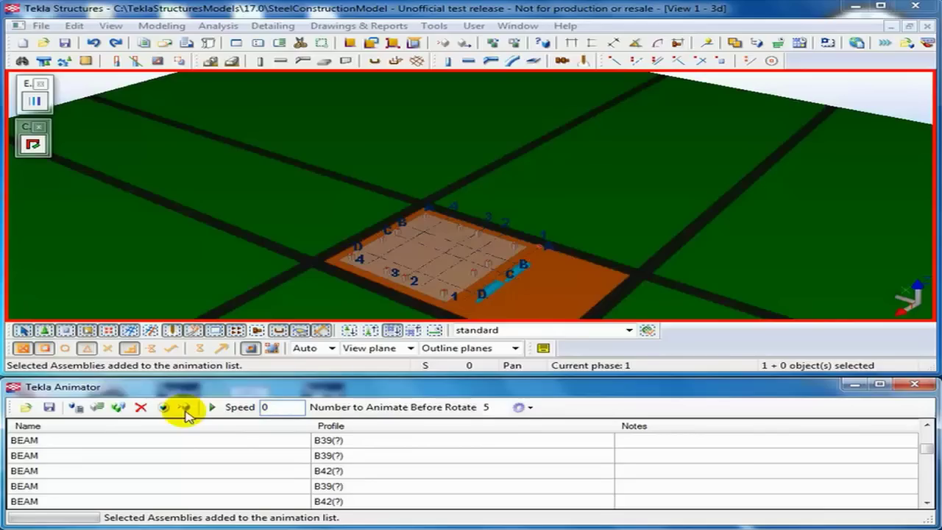
{"action": "left_click", "coordinate": [525, 411]}
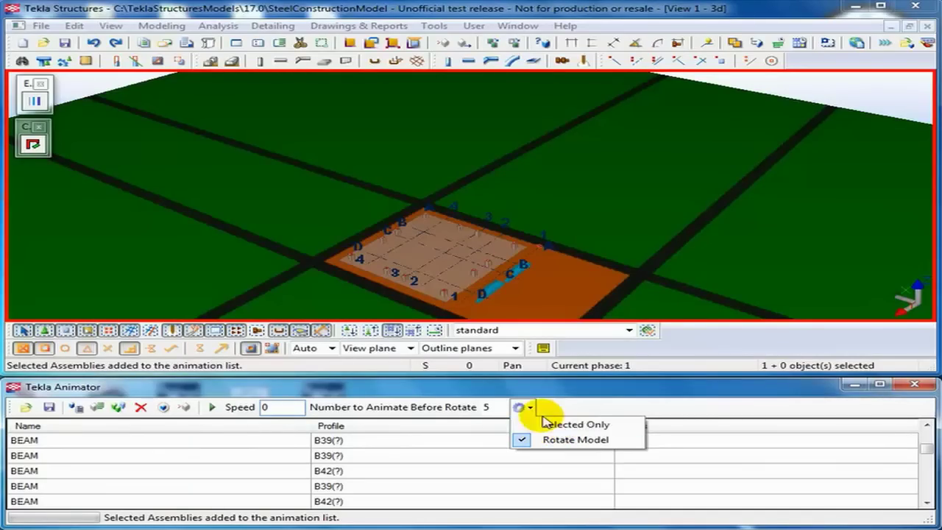
{"action": "left_click", "coordinate": [542, 389]}
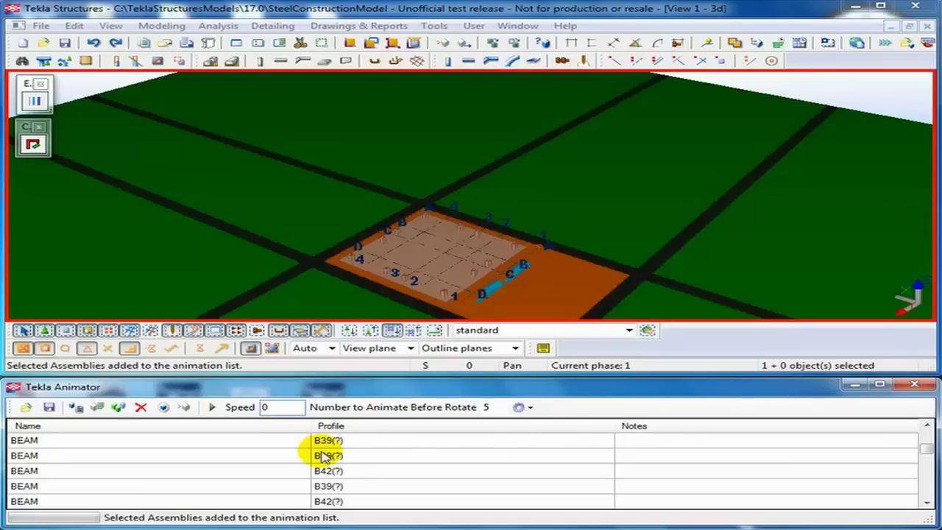
Step: Check the Notes column at the beginning of the animation list and play the construction animation
{"action": "left_click", "coordinate": [634, 441]}
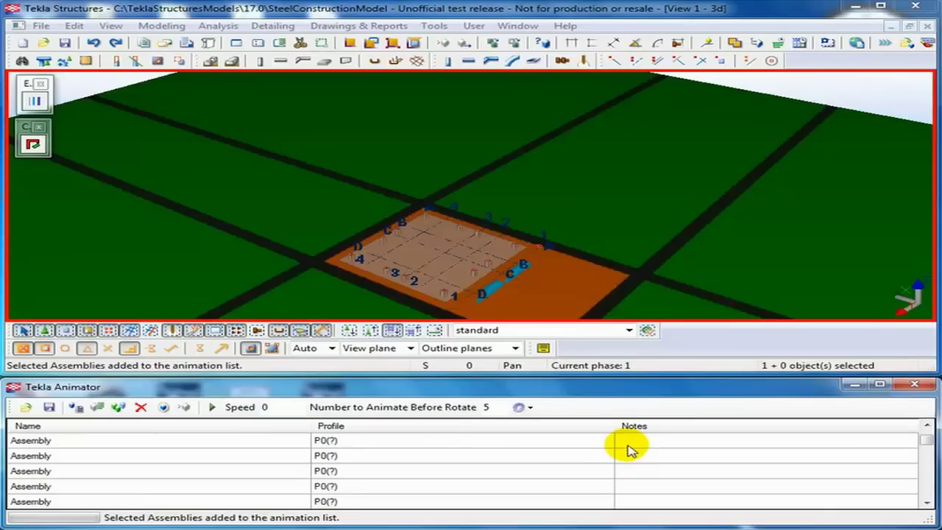
{"action": "left_click", "coordinate": [627, 440]}
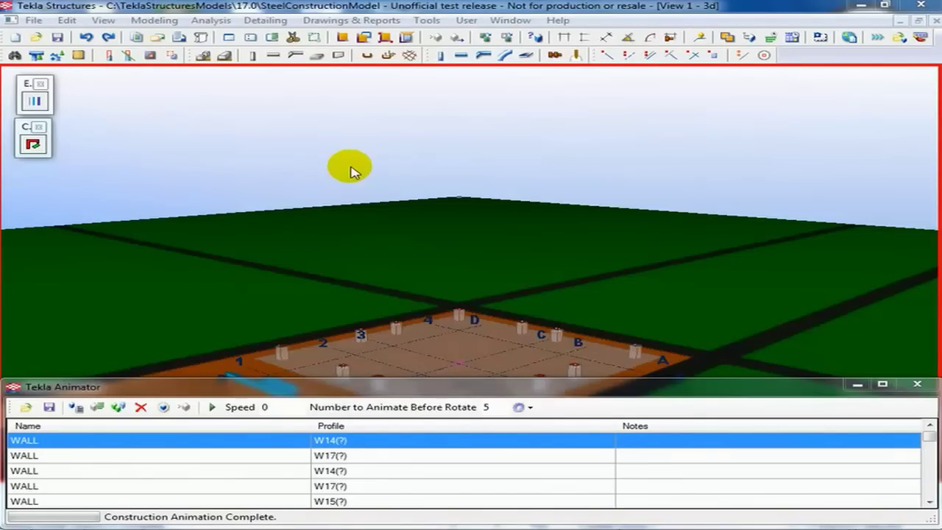
{"action": "left_click", "coordinate": [211, 407]}
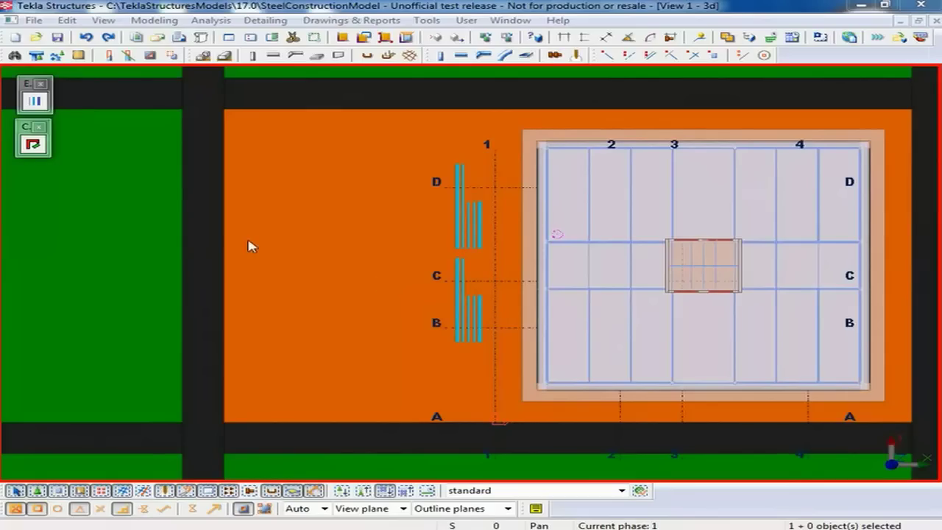
Step: Import the custom component file TowerCrane.uel from the SteelConstructionModel folder into the Component Catalog
{"action": "left_click", "coordinate": [13, 56]}
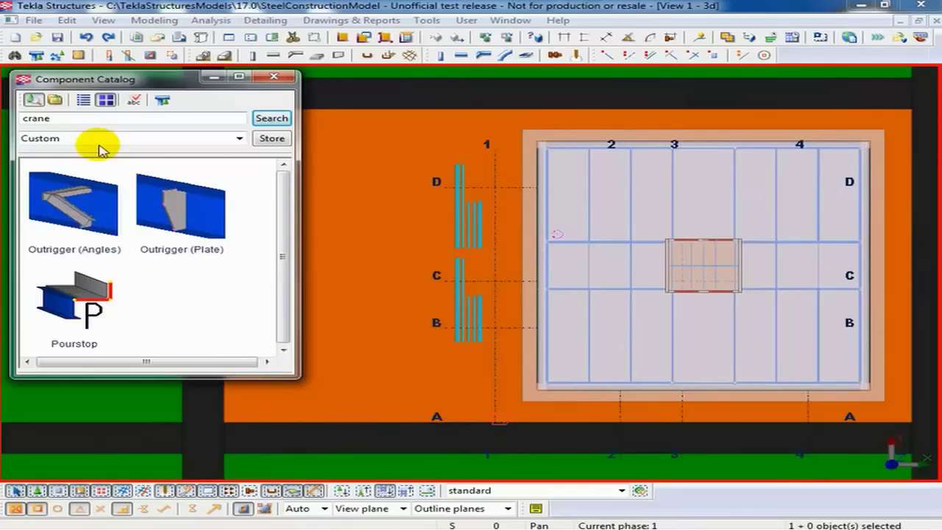
{"action": "right_click", "coordinate": [183, 289]}
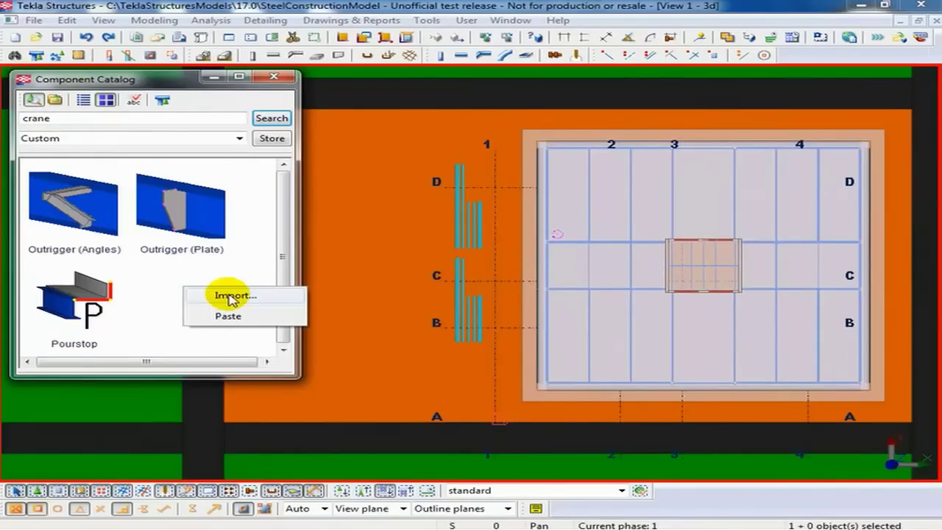
{"action": "left_click", "coordinate": [233, 297]}
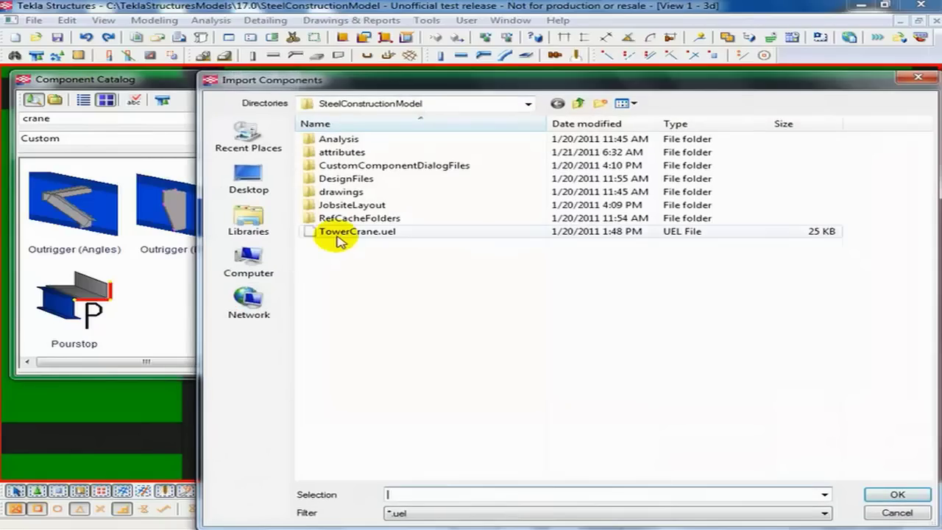
{"action": "left_click", "coordinate": [340, 232]}
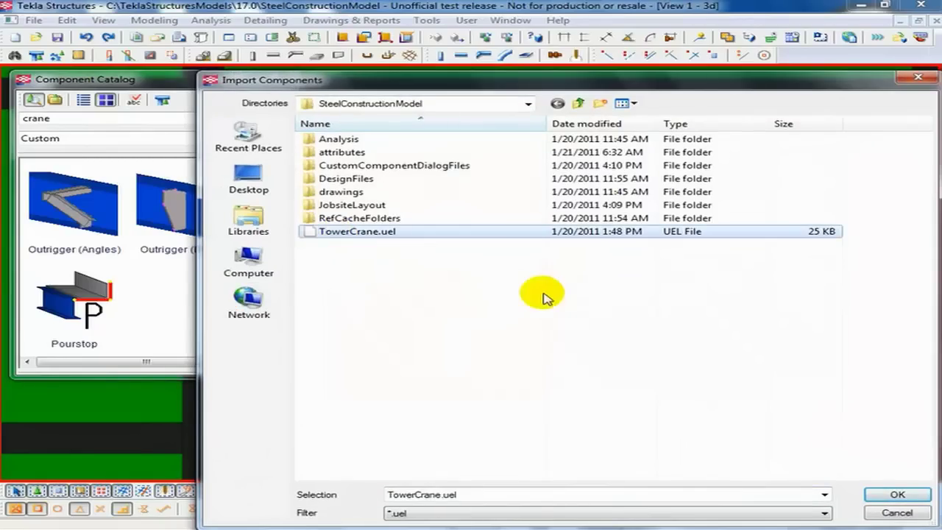
{"action": "left_click", "coordinate": [876, 494]}
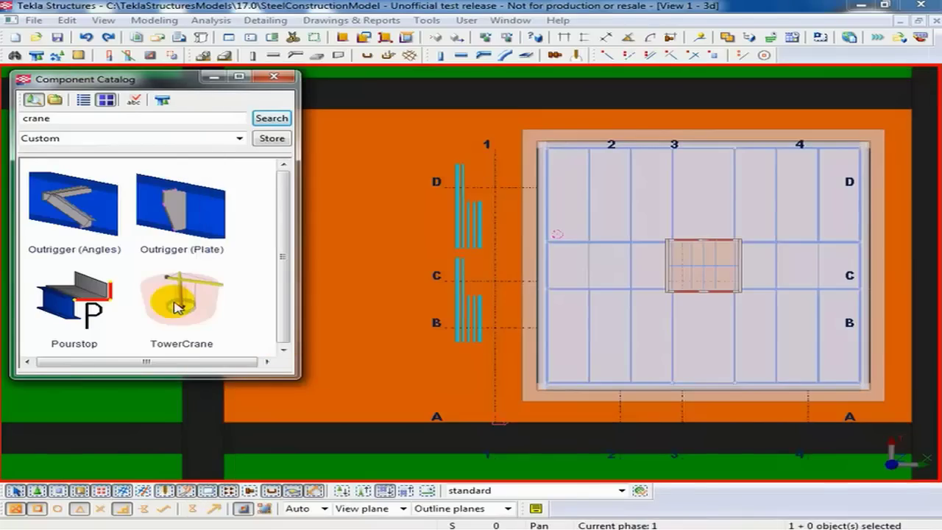
Step: Start placing the TowerCrane component and set its tower height to 125'-0"
{"action": "double_click", "coordinate": [177, 307]}
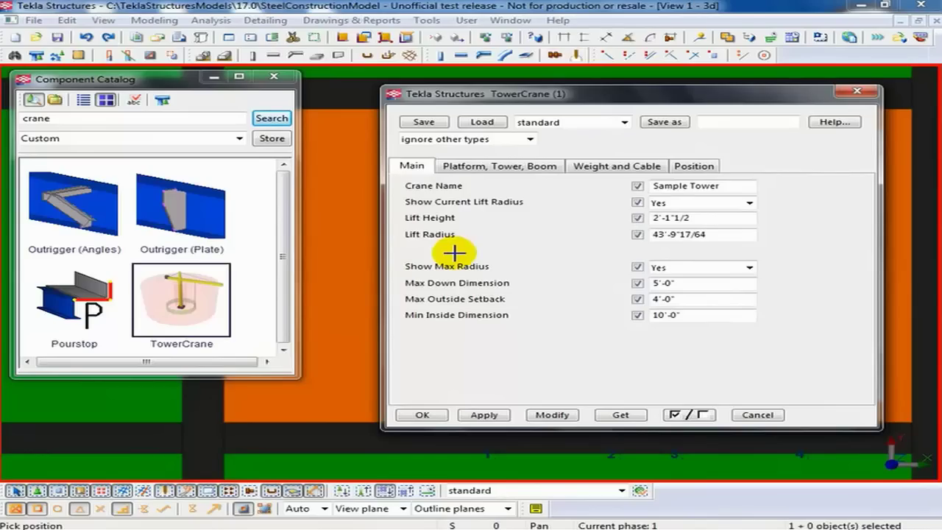
{"action": "left_click", "coordinate": [477, 170]}
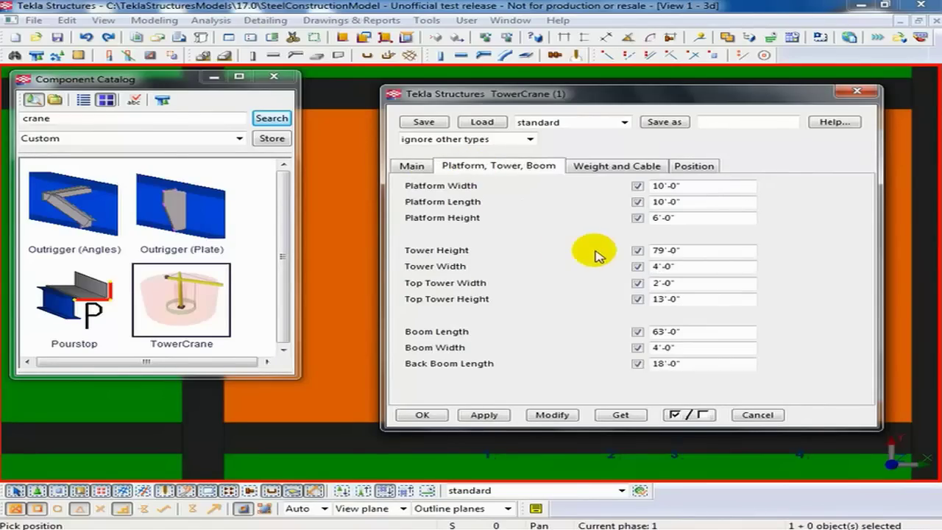
{"action": "double_click", "coordinate": [690, 251]}
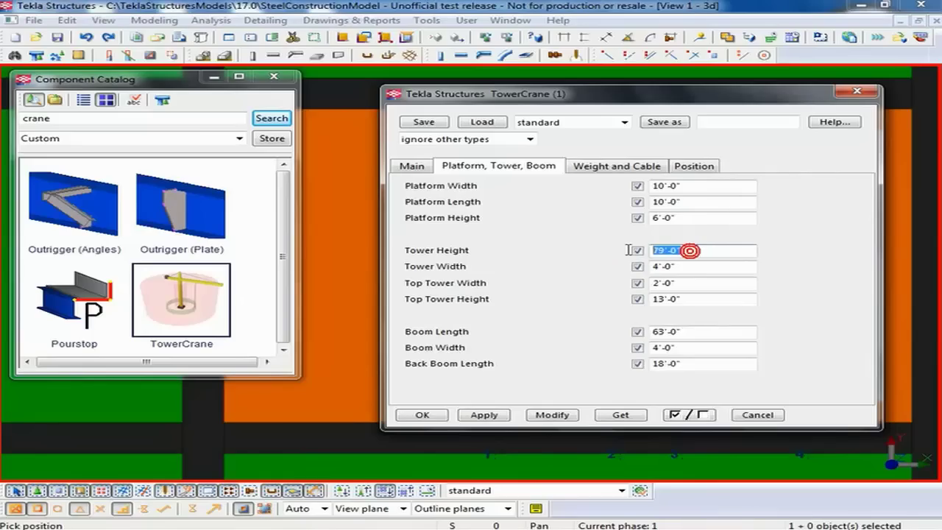
{"action": "type", "text": "125"}
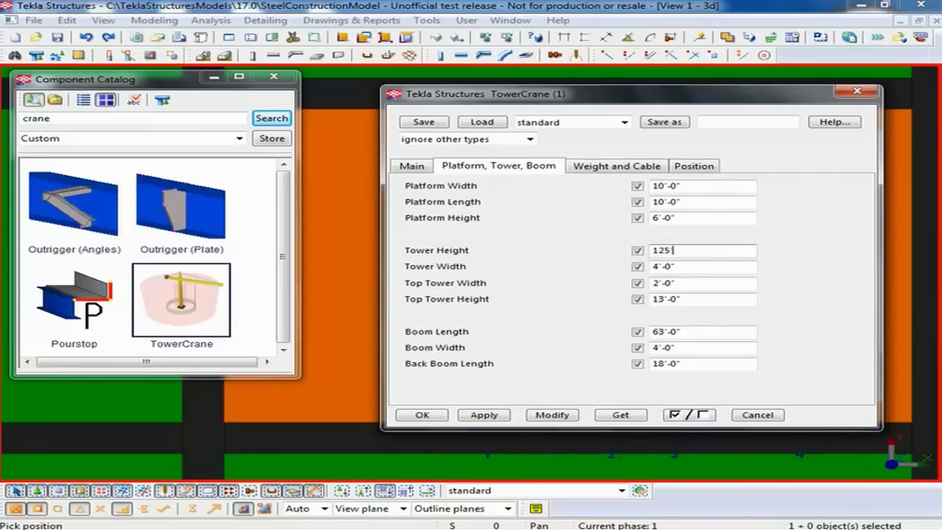
{"action": "left_click", "coordinate": [462, 416]}
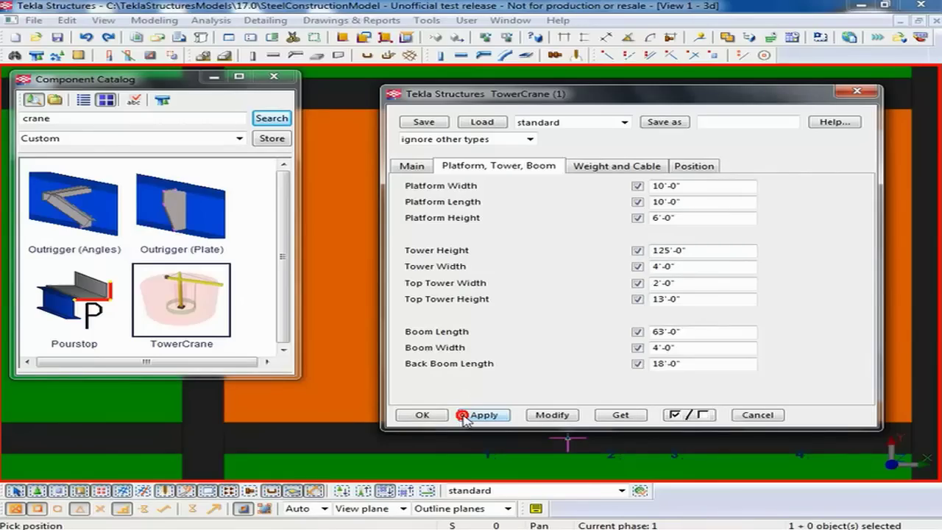
{"action": "left_click", "coordinate": [422, 415]}
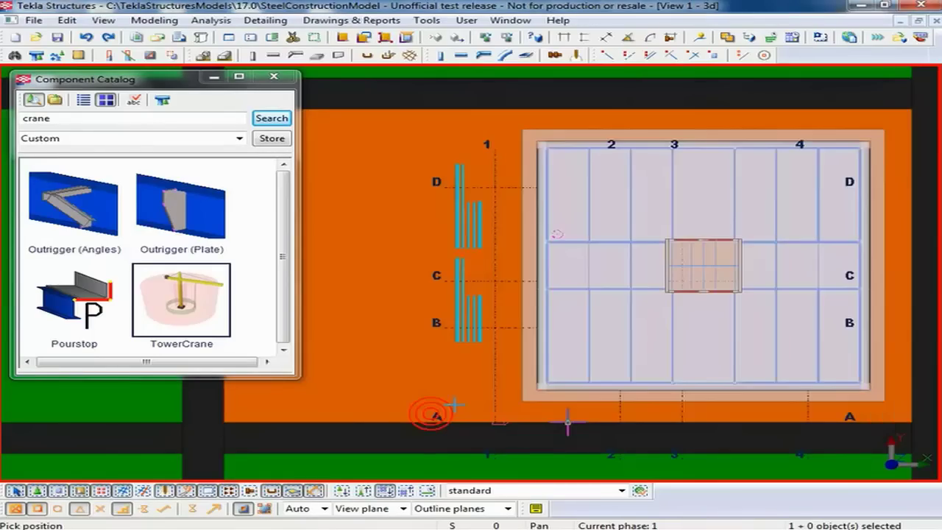
Step: Place the tower crane at the centre of the building core and display the model transparently in perspective
{"action": "left_click", "coordinate": [704, 268]}
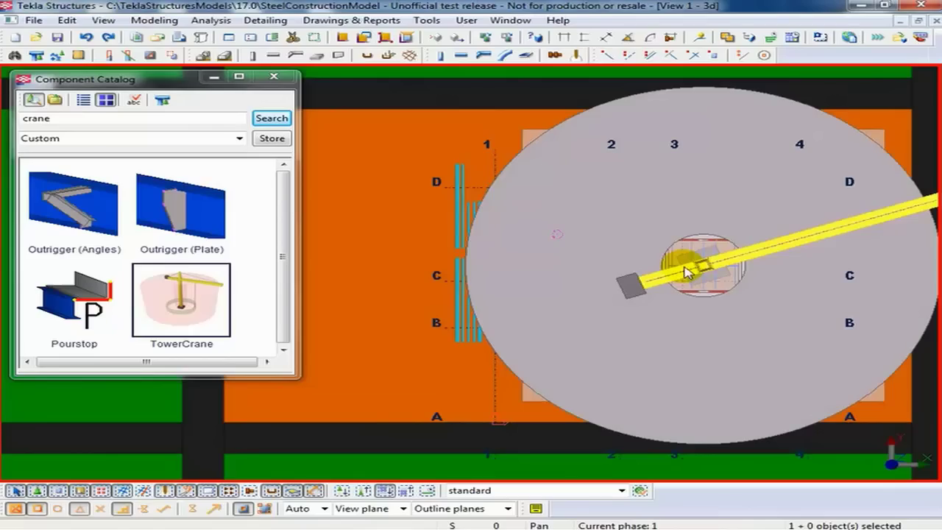
{"action": "key", "text": "ctrl+p"}
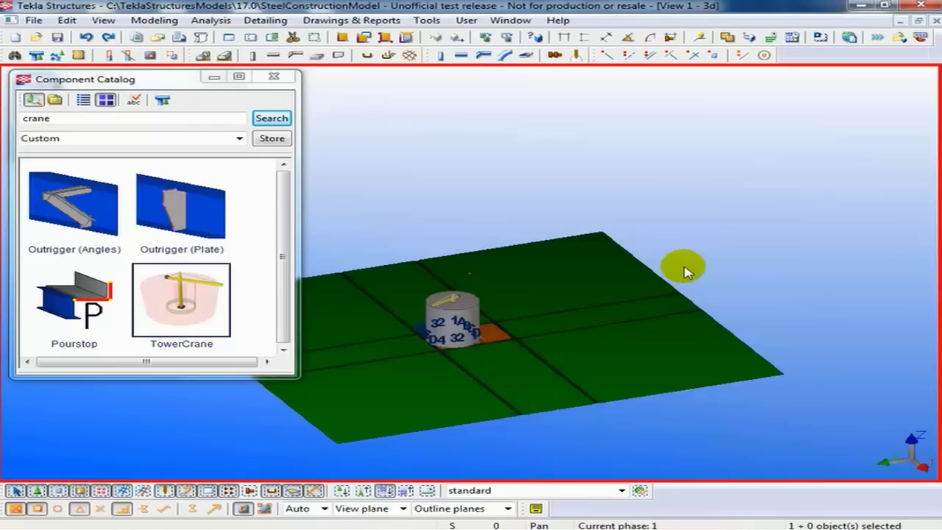
{"action": "scroll", "coordinate": [440, 325], "scroll_direction": "up", "scroll_amount": 5}
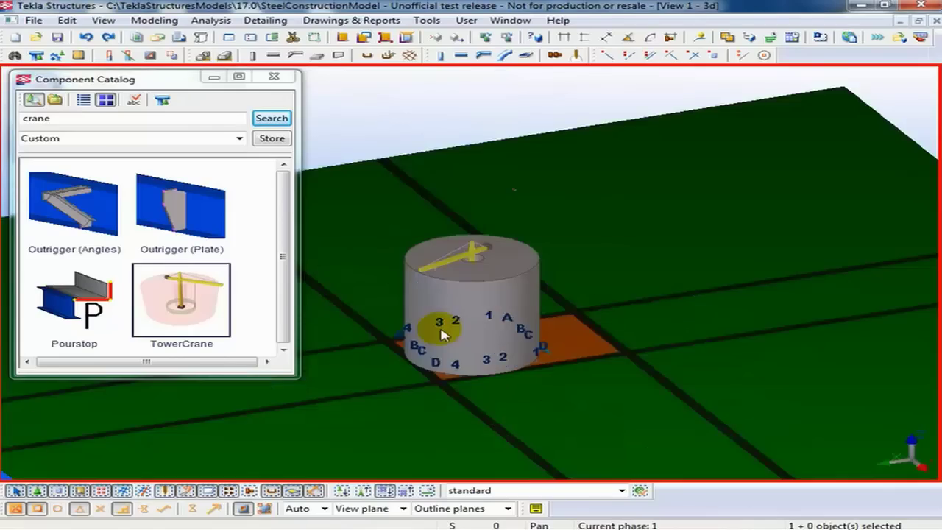
{"action": "scroll", "coordinate": [444, 327], "scroll_direction": "up", "scroll_amount": 4}
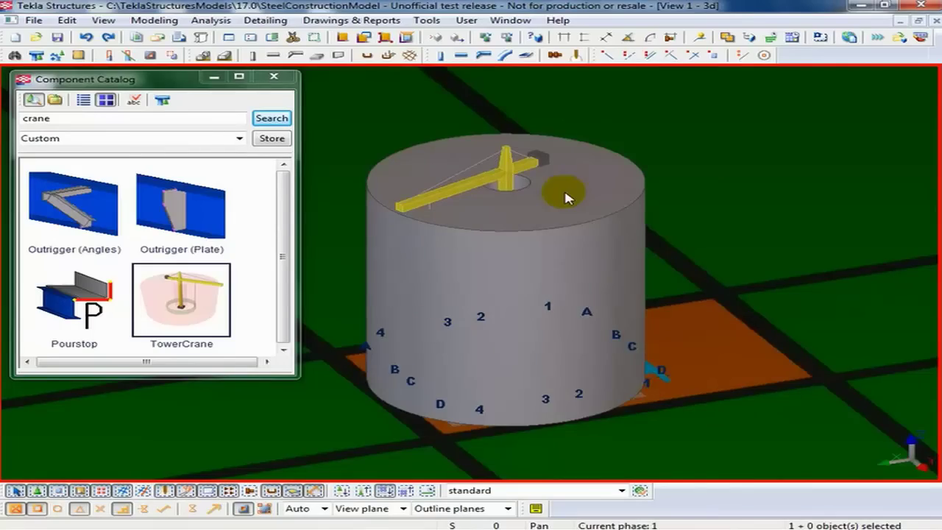
{"action": "key", "text": "ctrl+2"}
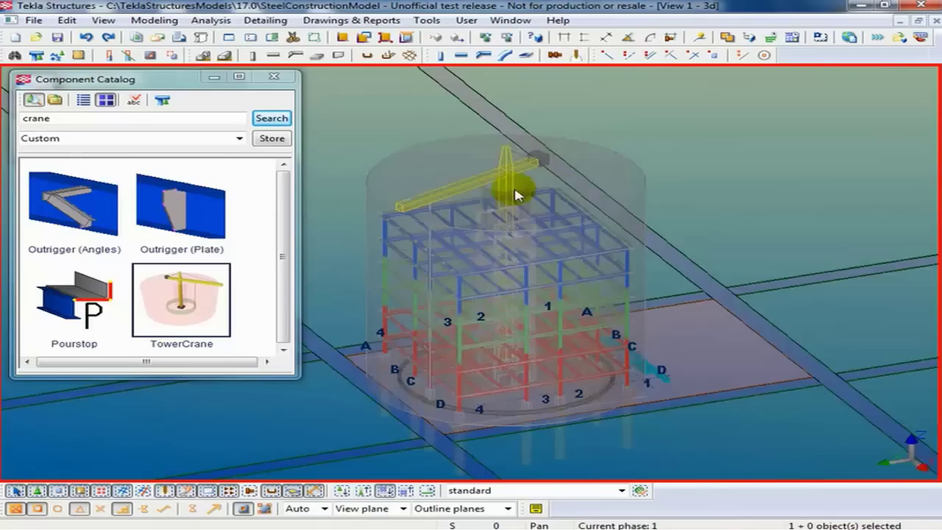
{"action": "scroll", "coordinate": [515, 195], "scroll_direction": "up", "scroll_amount": 2}
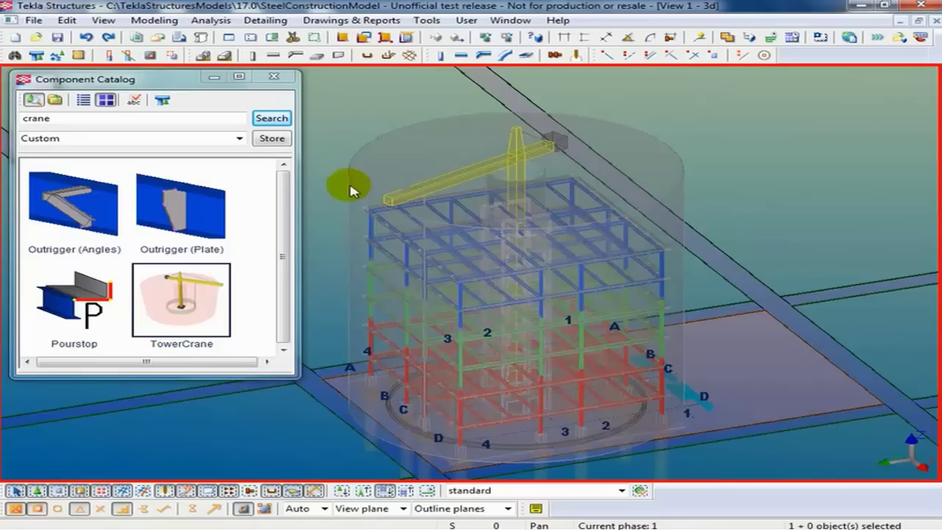
Step: Select the placed tower crane as a component and modify it with Show Max Radius set to No
{"action": "left_click", "coordinate": [345, 490]}
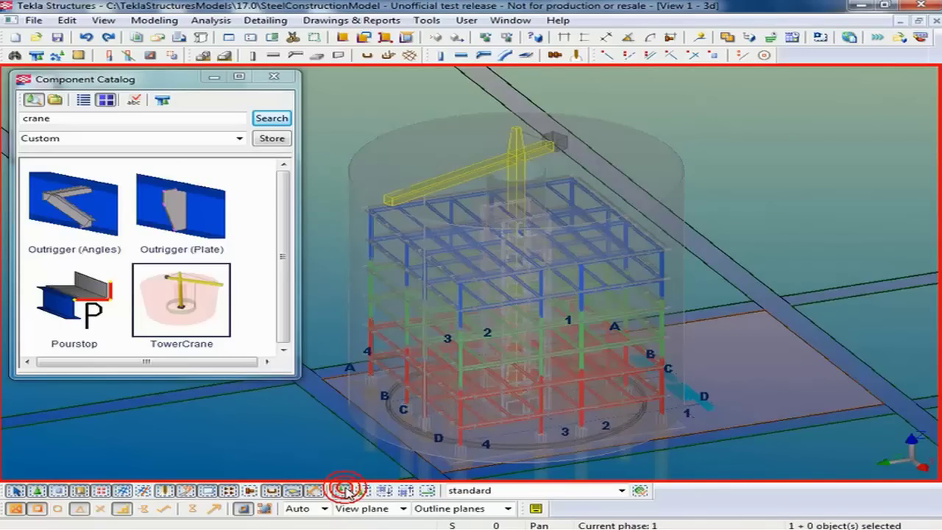
{"action": "left_click", "coordinate": [361, 193]}
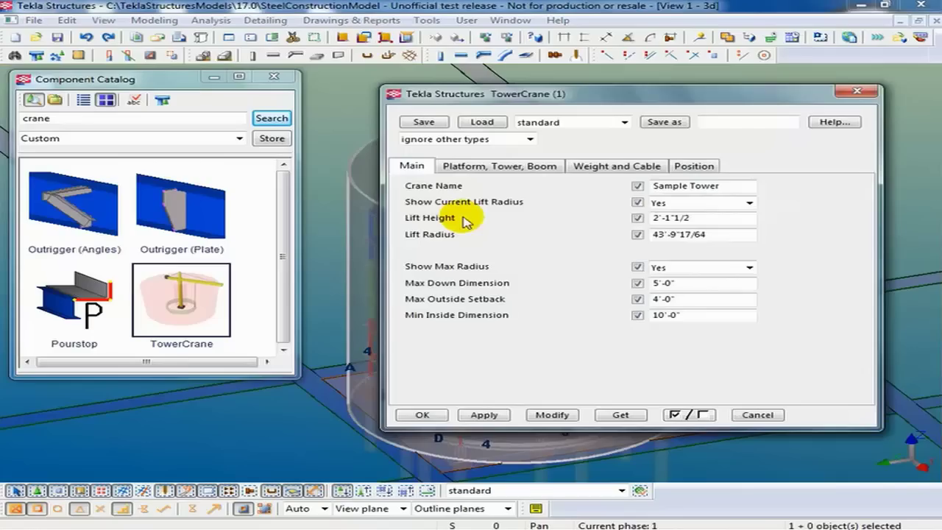
{"action": "left_click", "coordinate": [679, 274]}
{"action": "left_click", "coordinate": [668, 288]}
{"action": "left_click", "coordinate": [547, 415]}
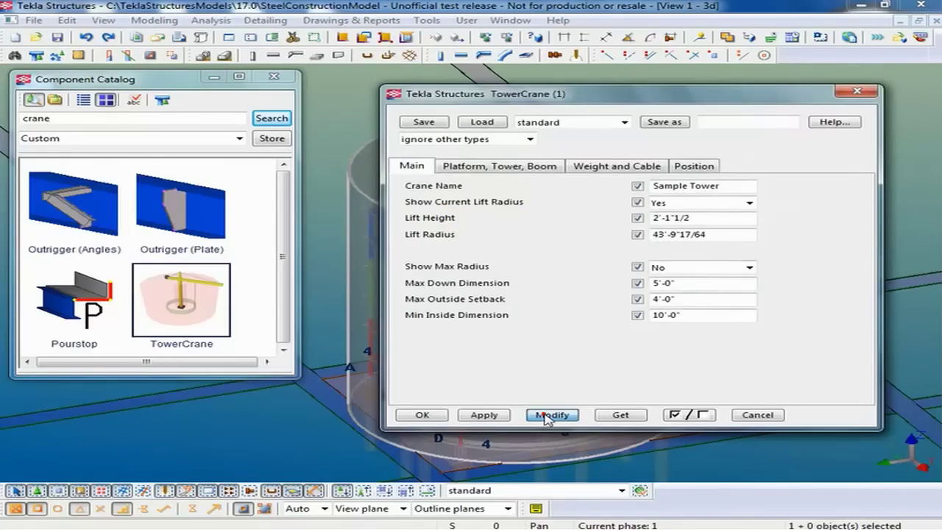
{"action": "left_click", "coordinate": [755, 415]}
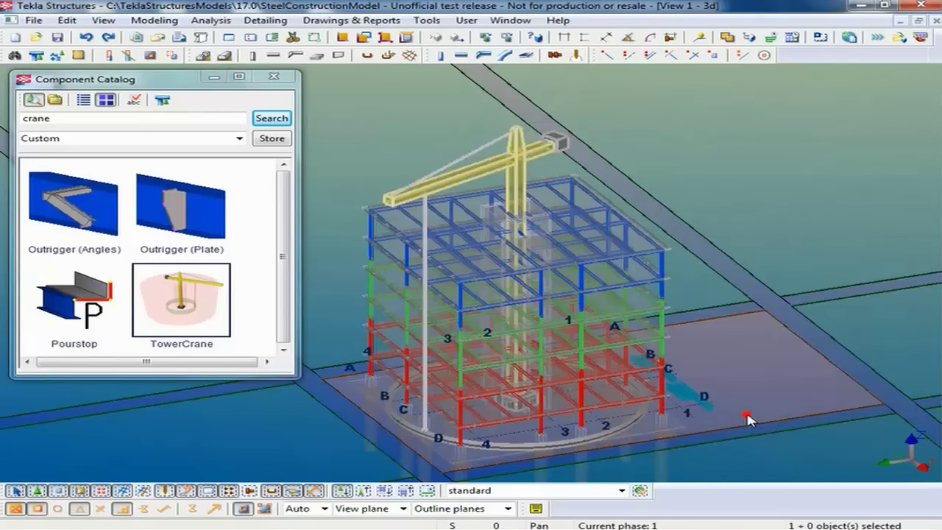
Step: Clear the tower crane selection and open the Crane Console
{"action": "left_click", "coordinate": [720, 412]}
{"action": "left_click", "coordinate": [634, 390]}
{"action": "scroll", "coordinate": [413, 369], "scroll_direction": "up", "scroll_amount": 1}
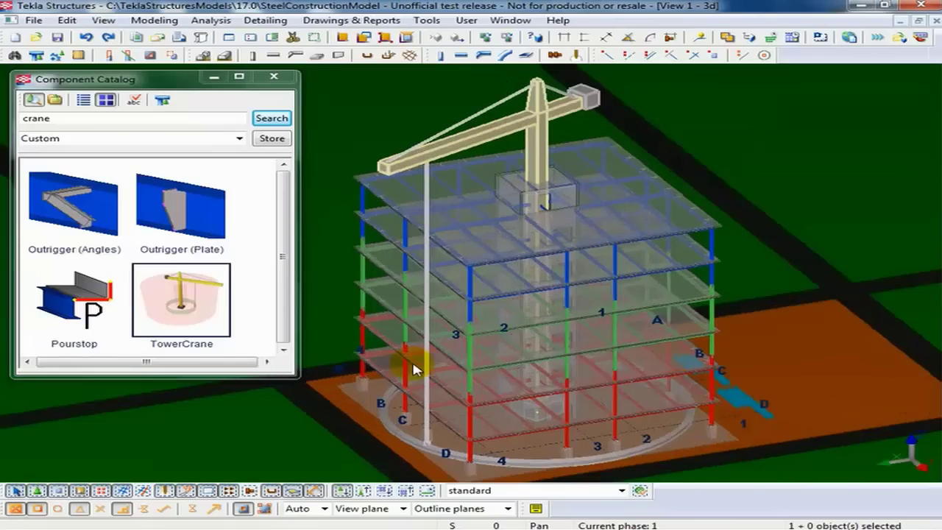
{"action": "middle_click_drag", "start_coordinate": [414, 369], "coordinate": [428, 356]}
{"action": "left_click", "coordinate": [335, 421]}
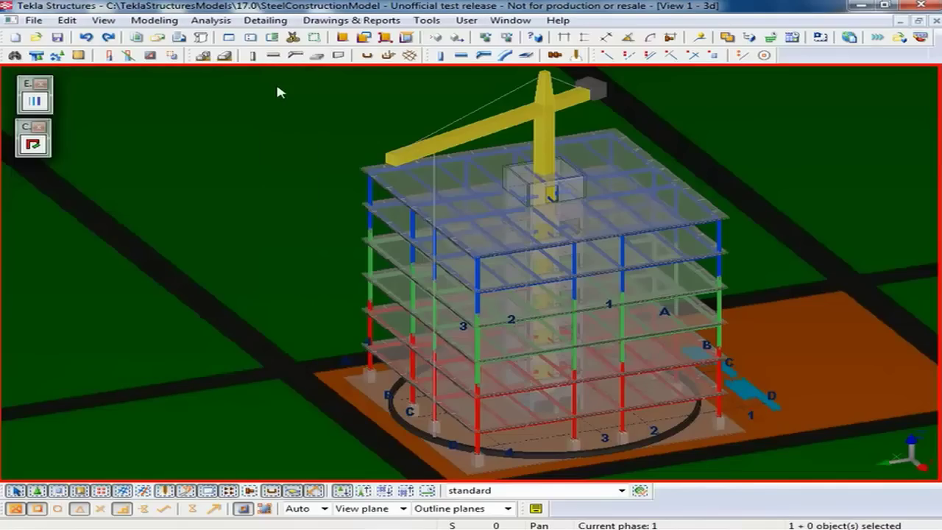
{"action": "left_click", "coordinate": [32, 147]}
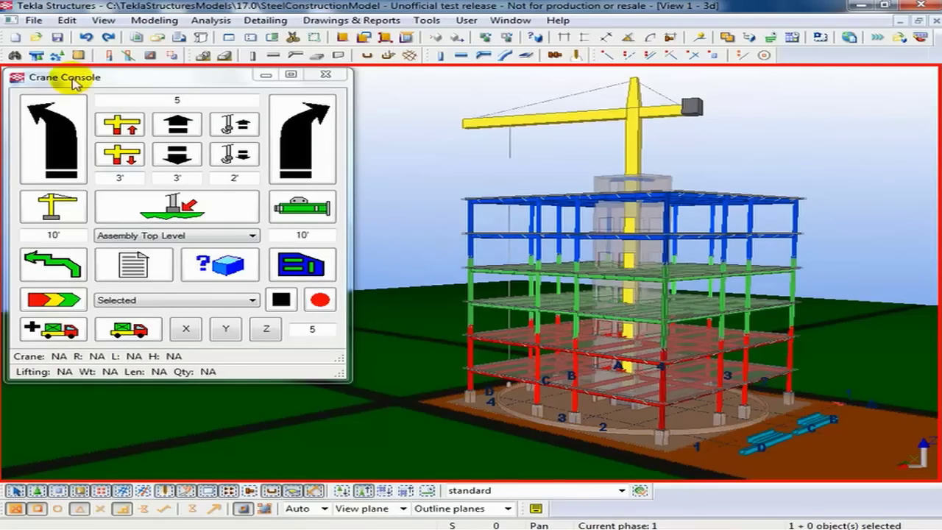
Step: Link the Crane Console to the tower crane by enabling component selection and picking the crane in the model
{"action": "left_click", "coordinate": [72, 78]}
{"action": "left_click", "coordinate": [59, 141]}
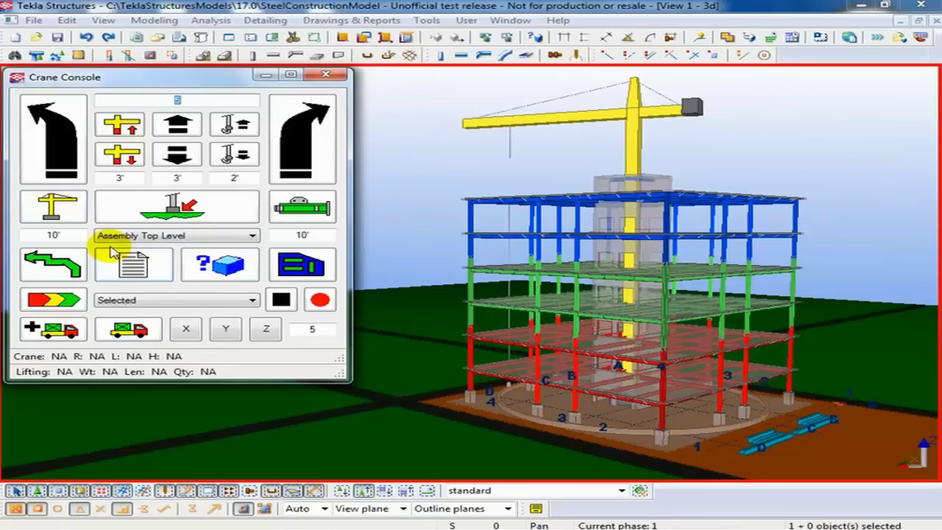
{"action": "left_click", "coordinate": [343, 491]}
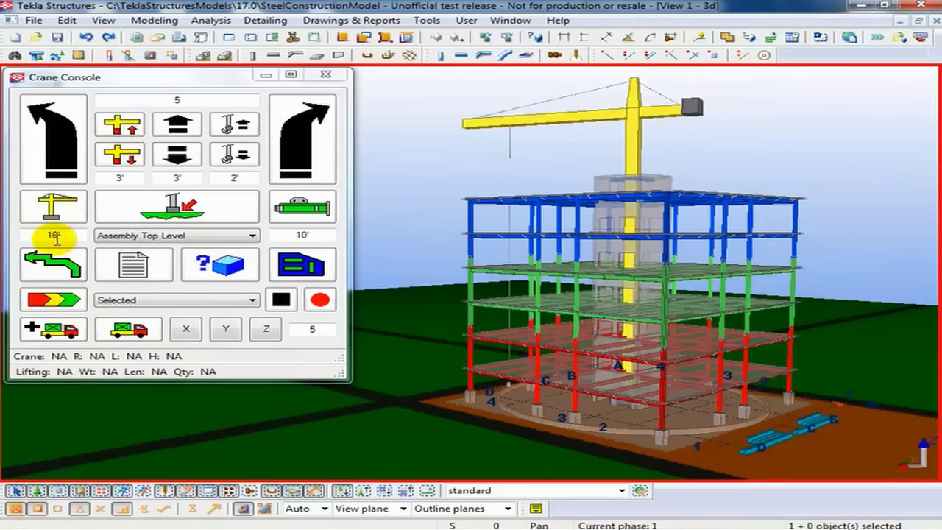
{"action": "left_click", "coordinate": [53, 208]}
{"action": "left_click", "coordinate": [468, 130]}
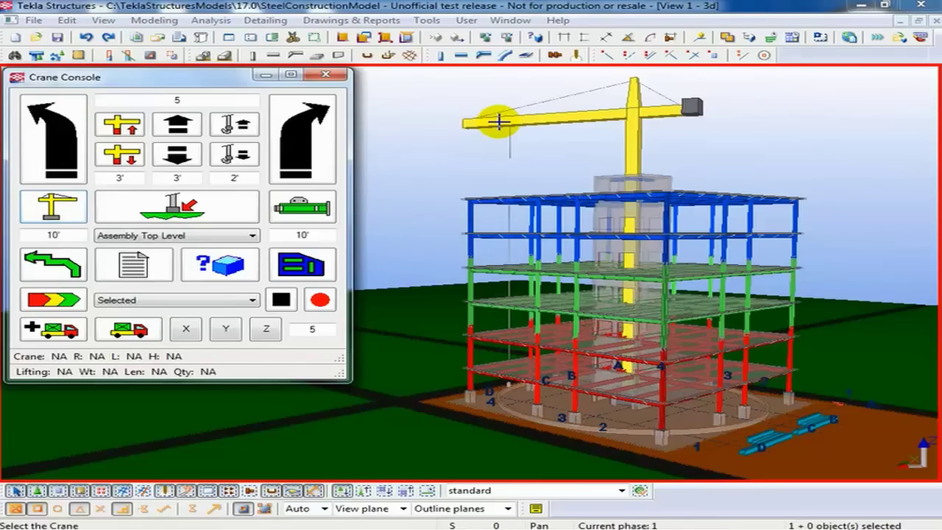
{"action": "left_click", "coordinate": [498, 121]}
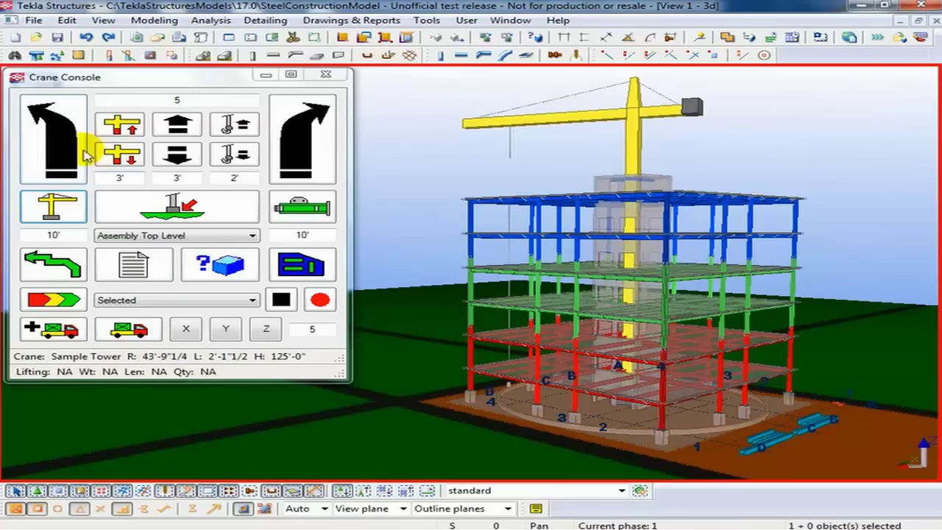
Step: Rotate the crane jib counterclockwise in increments of 5 until the hook hangs near grid line 1, by the laid-out steel
{"action": "left_click", "coordinate": [76, 152]}
{"action": "left_click", "coordinate": [76, 152]}
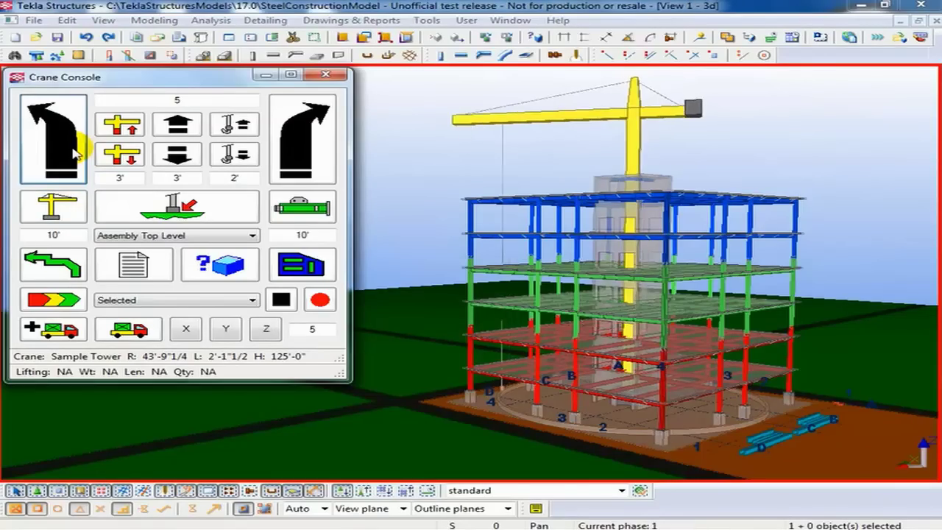
{"action": "left_click", "coordinate": [76, 152]}
{"action": "left_click", "coordinate": [76, 152]}
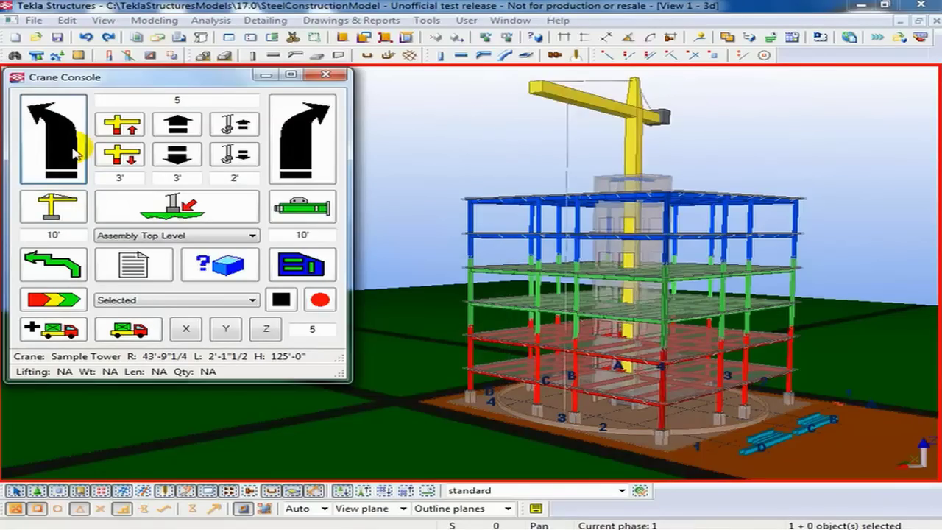
{"action": "left_click", "coordinate": [75, 152]}
{"action": "left_click", "coordinate": [76, 152]}
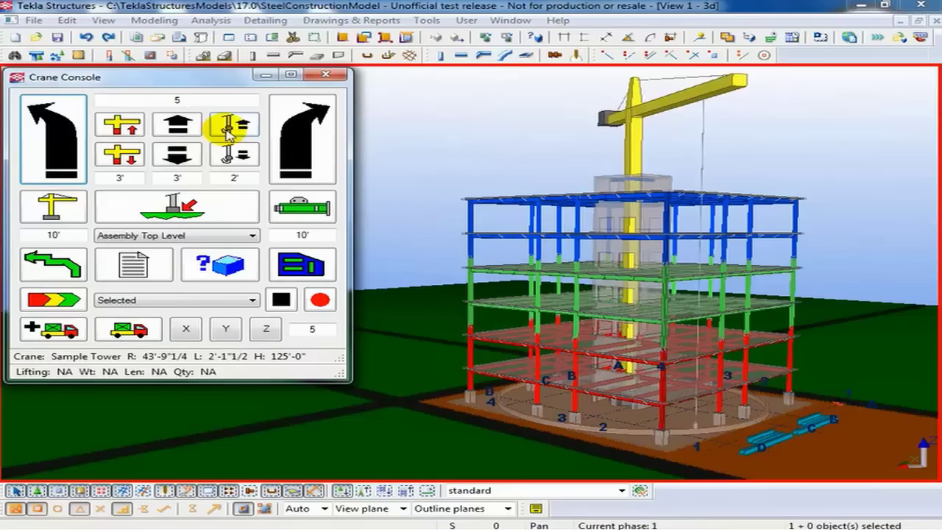
Step: Raise the crane hook in 2' increments to a height of 54'-1"1/2
{"action": "left_click", "coordinate": [230, 129]}
{"action": "left_click", "coordinate": [231, 129]}
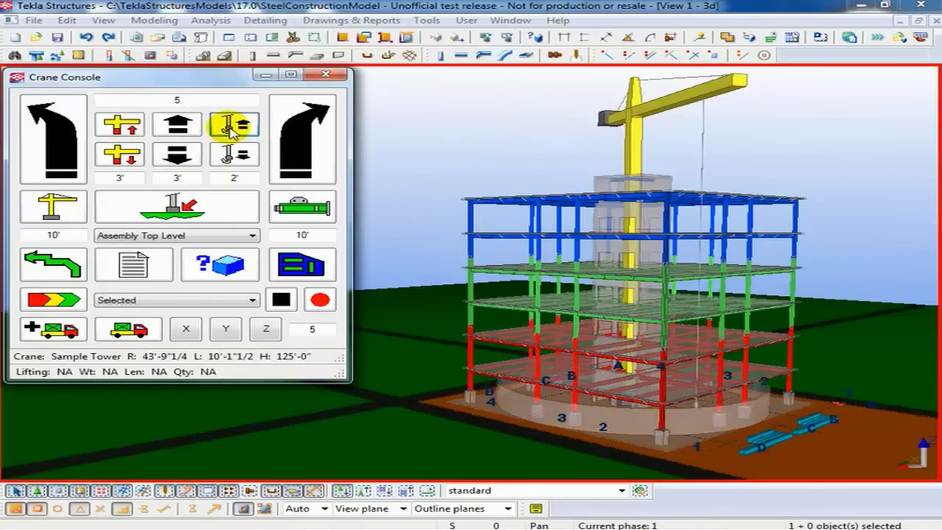
{"action": "left_click", "coordinate": [232, 129]}
{"action": "left_click", "coordinate": [231, 129]}
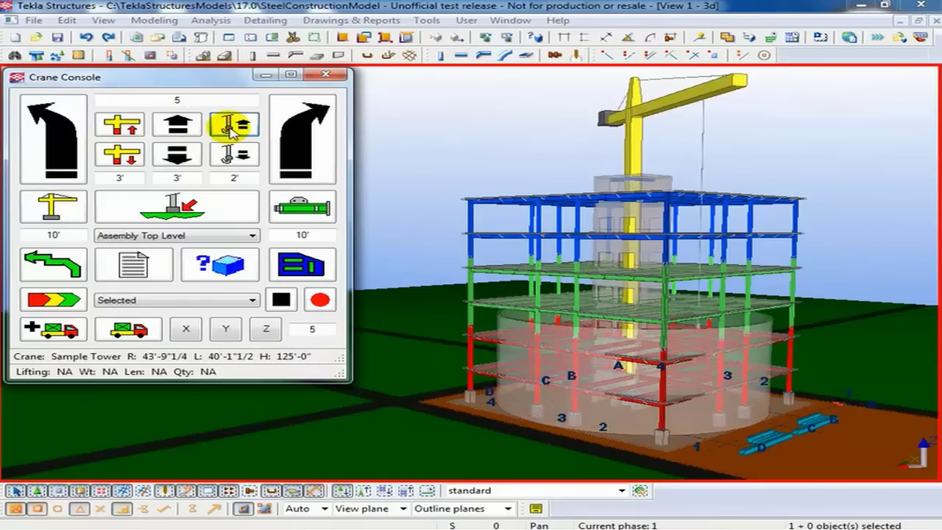
{"action": "left_click", "coordinate": [232, 129]}
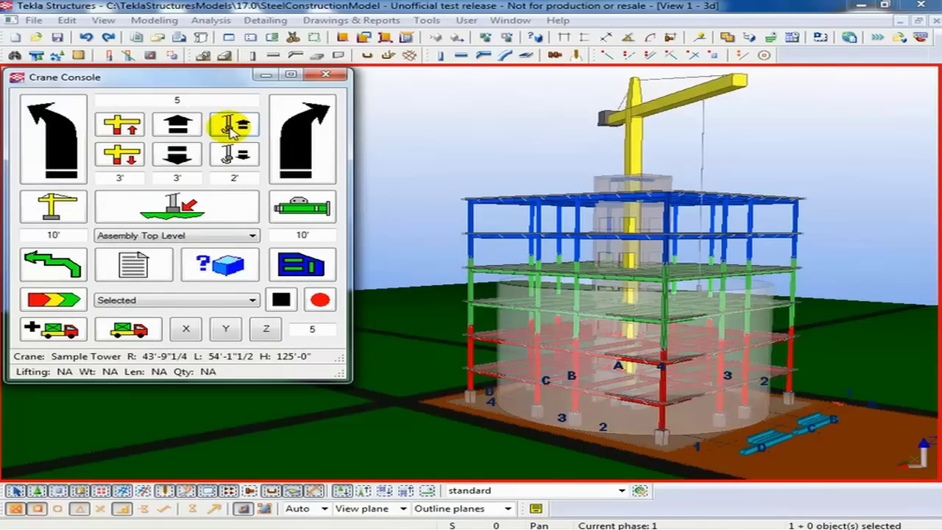
Step: Run the hook inward along the jib to a 31'-9"1/4 radius, then back out to 52'-9"1/4
{"action": "left_click", "coordinate": [171, 154]}
{"action": "left_click", "coordinate": [173, 154]}
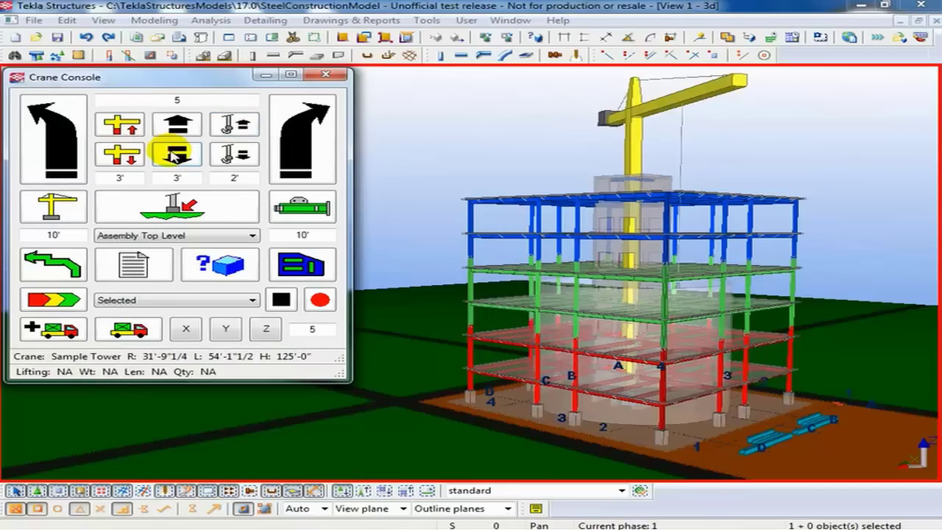
{"action": "left_click", "coordinate": [178, 126]}
{"action": "left_click", "coordinate": [178, 126]}
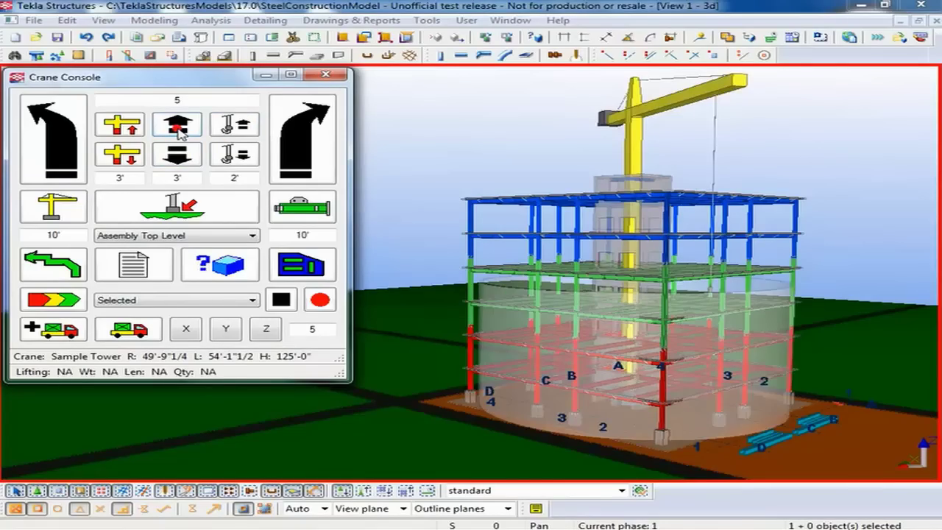
{"action": "left_click", "coordinate": [178, 128]}
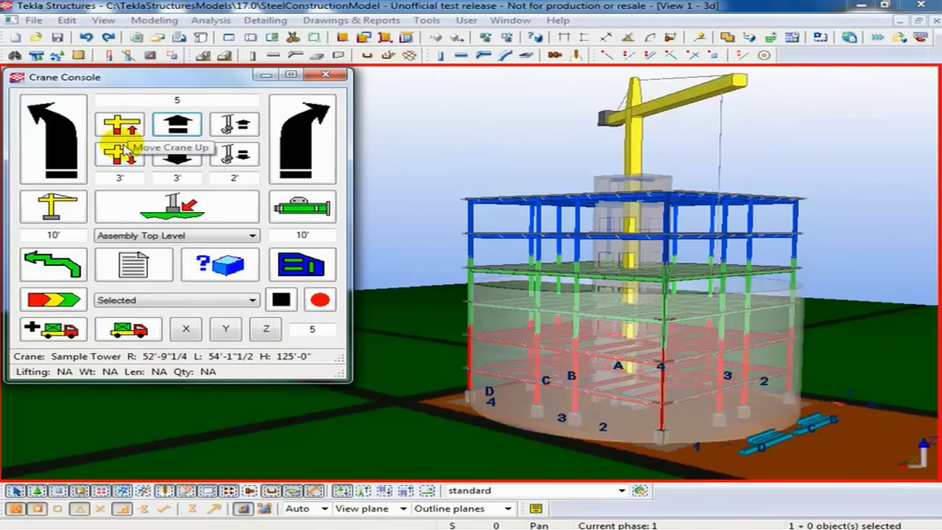
Step: Lower the tower crane to 116'-0" in 3' increments and raise it back to 125'-0"
{"action": "left_click", "coordinate": [123, 153]}
{"action": "left_click", "coordinate": [123, 154]}
{"action": "left_click", "coordinate": [124, 154]}
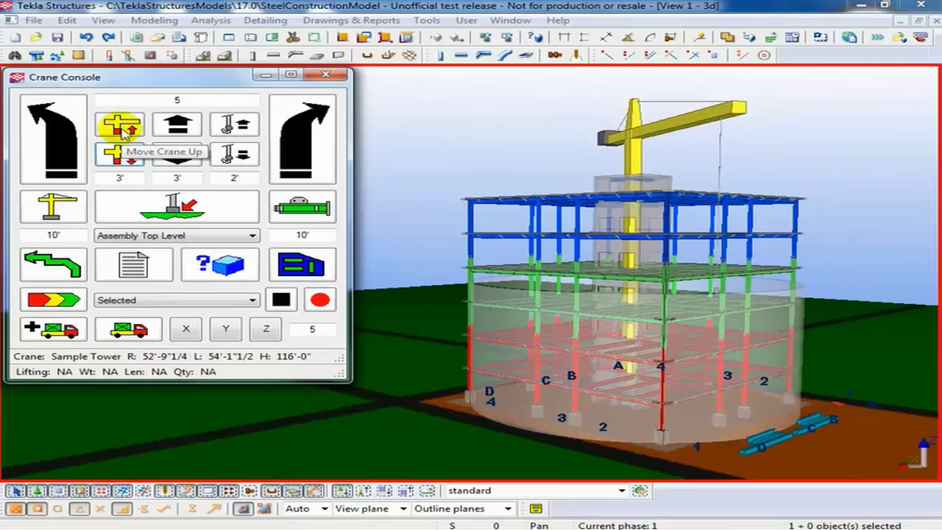
{"action": "left_click", "coordinate": [122, 129]}
{"action": "left_click", "coordinate": [122, 129]}
{"action": "left_click", "coordinate": [122, 129]}
{"action": "left_click", "coordinate": [181, 175]}
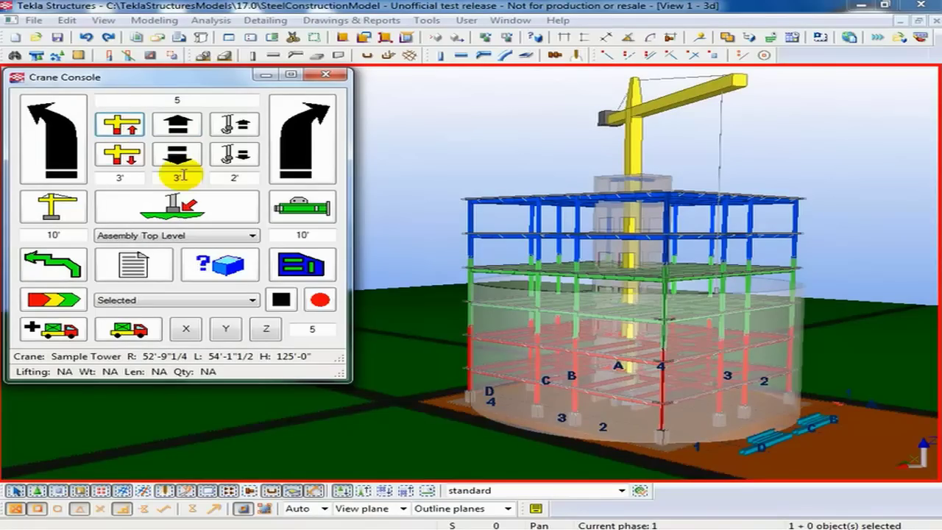
{"action": "double_click", "coordinate": [177, 178]}
{"action": "key", "text": "BackSpace"}
{"action": "right_click", "coordinate": [179, 176]}
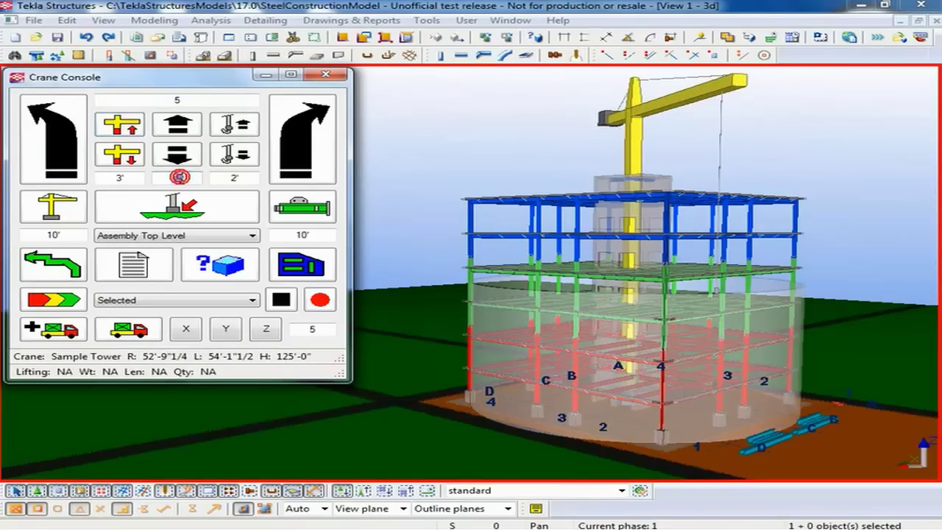
{"action": "left_click", "coordinate": [200, 185]}
{"action": "left_click", "coordinate": [190, 153]}
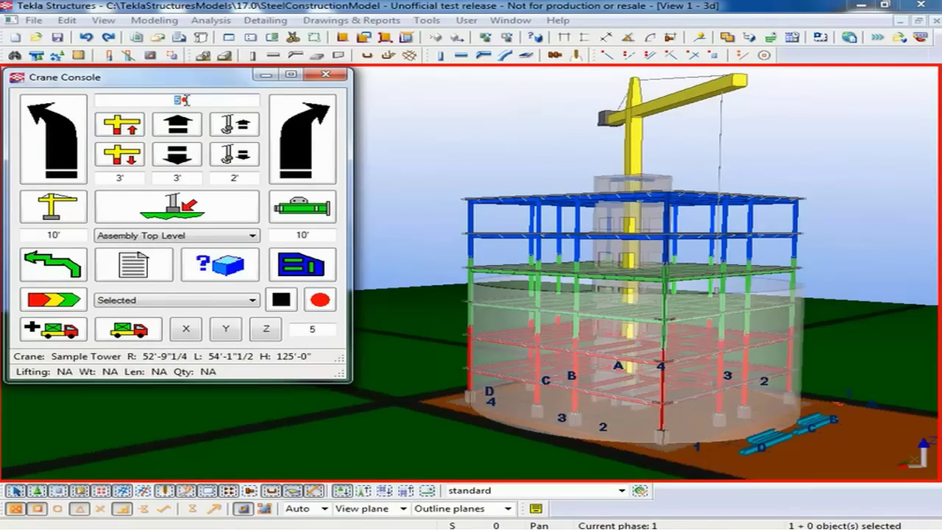
{"action": "left_click", "coordinate": [284, 130]}
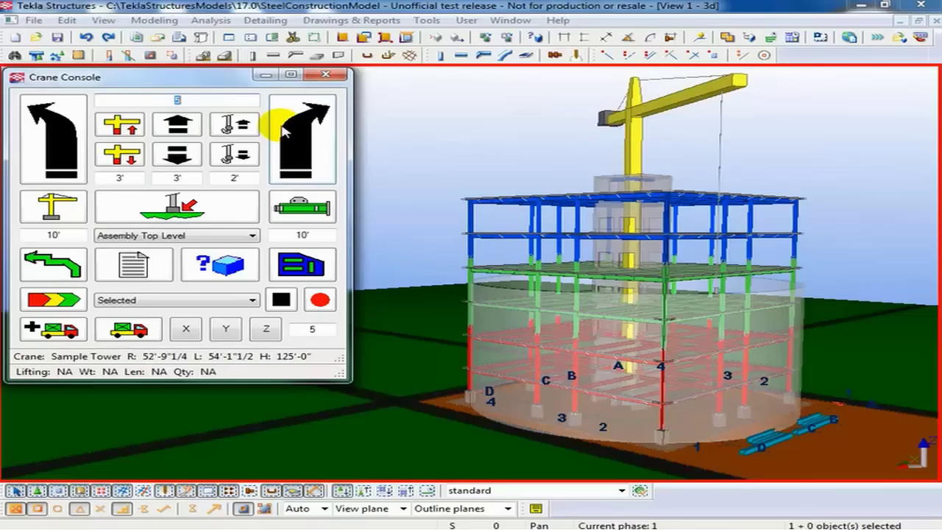
{"action": "left_click", "coordinate": [235, 180]}
Step: Generate the Crane Reach Report for the model's assemblies and move its list clear of the console
{"action": "left_click", "coordinate": [133, 265]}
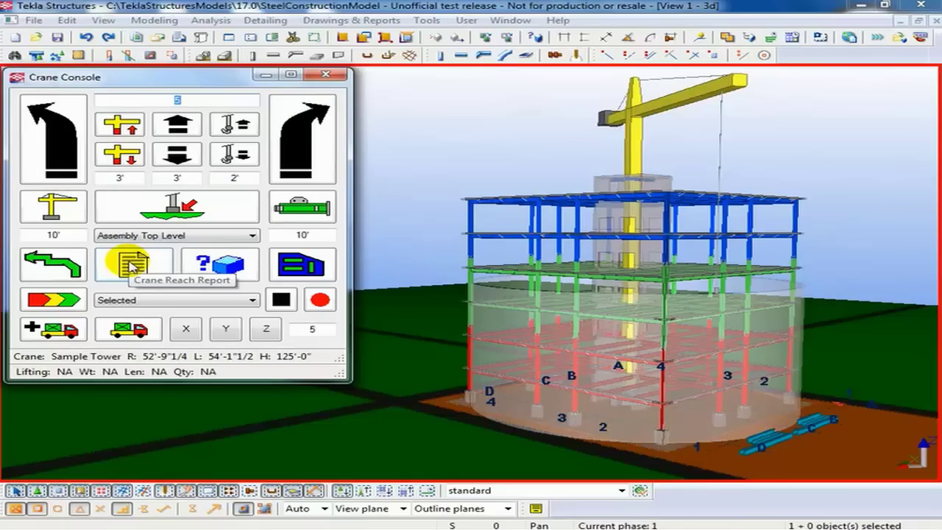
{"action": "left_click", "coordinate": [140, 264]}
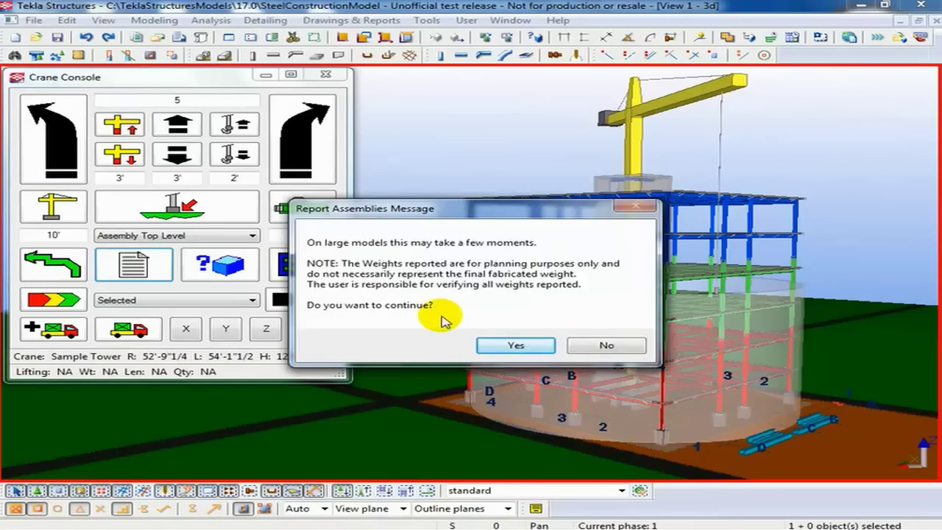
{"action": "left_click", "coordinate": [514, 346]}
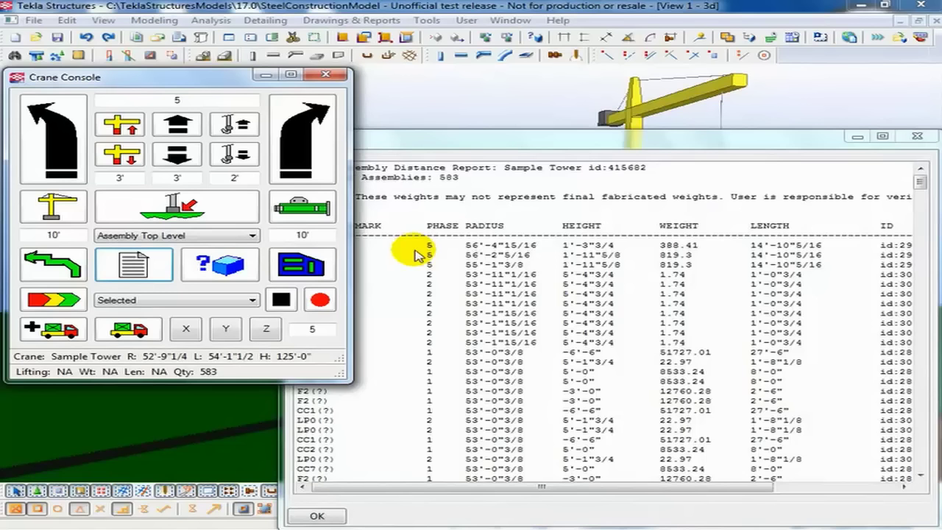
{"action": "left_click_drag", "start_coordinate": [451, 161], "coordinate": [522, 90]}
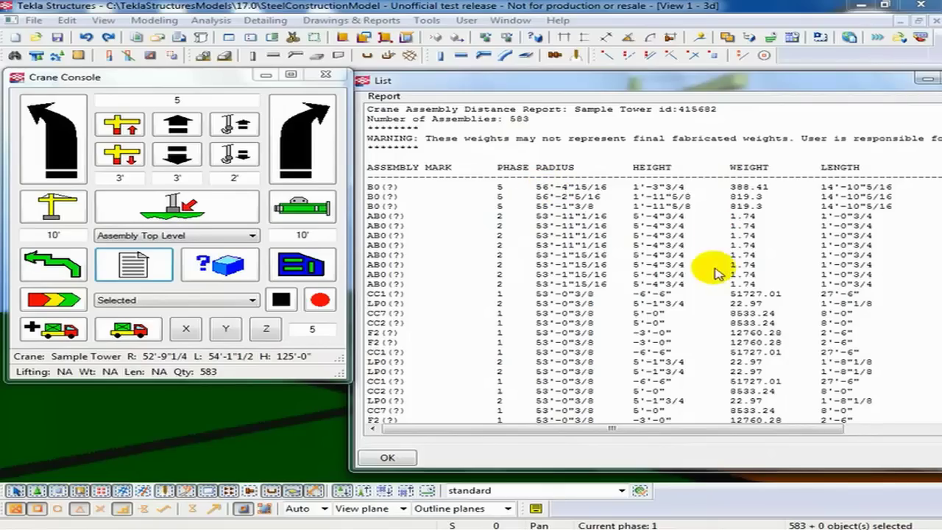
Step: Examine the assembly radii, heights, weights and lengths in the reach report, close it and clear the assembly selection
{"action": "scroll", "coordinate": [615, 300], "scroll_direction": "down", "scroll_amount": 1}
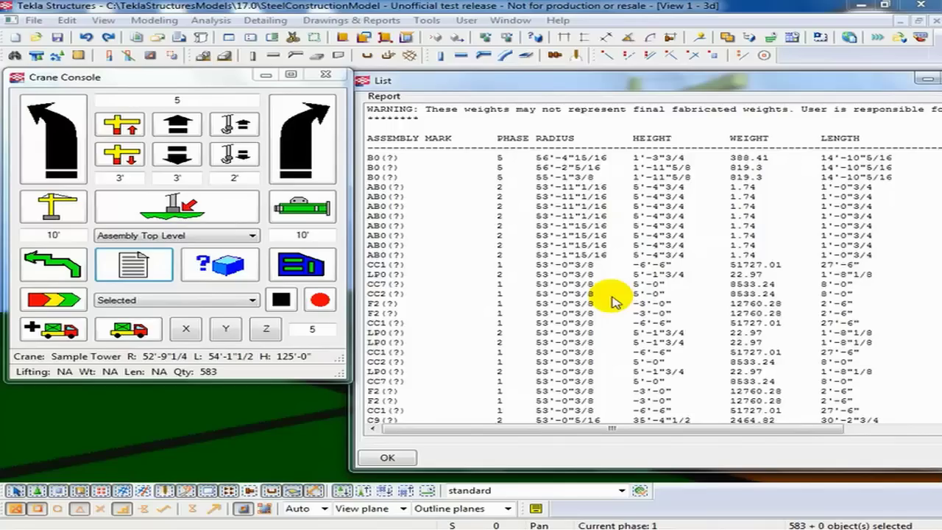
{"action": "scroll", "coordinate": [614, 300], "scroll_direction": "down", "scroll_amount": 1}
{"action": "scroll", "coordinate": [614, 300], "scroll_direction": "down", "scroll_amount": 1}
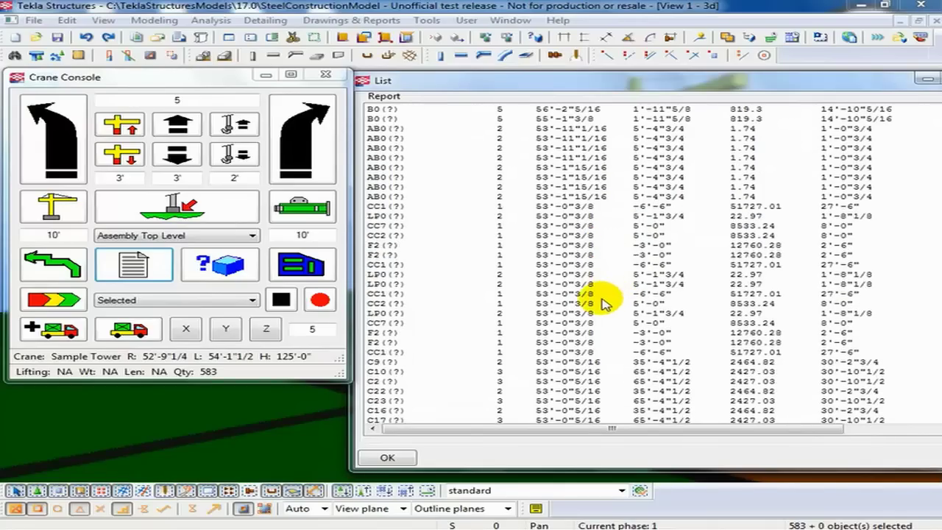
{"action": "left_click", "coordinate": [385, 459]}
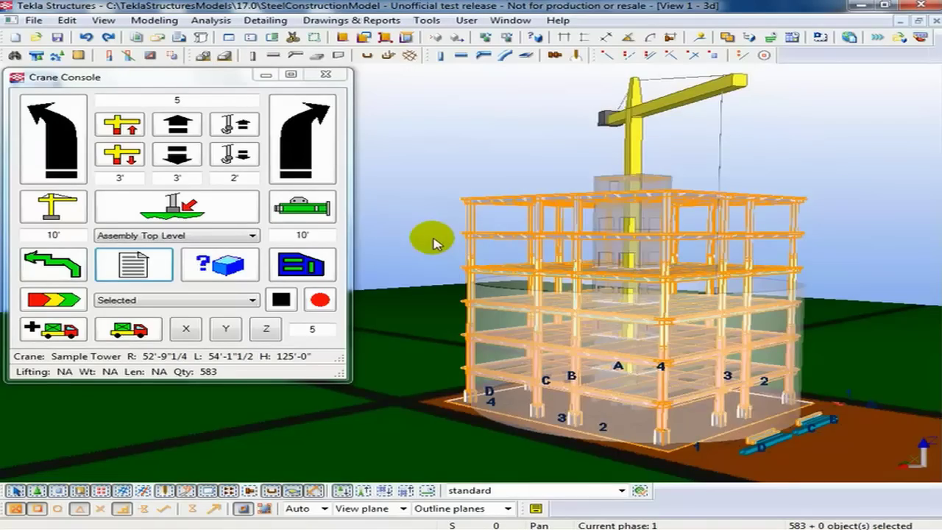
{"action": "left_click", "coordinate": [434, 243]}
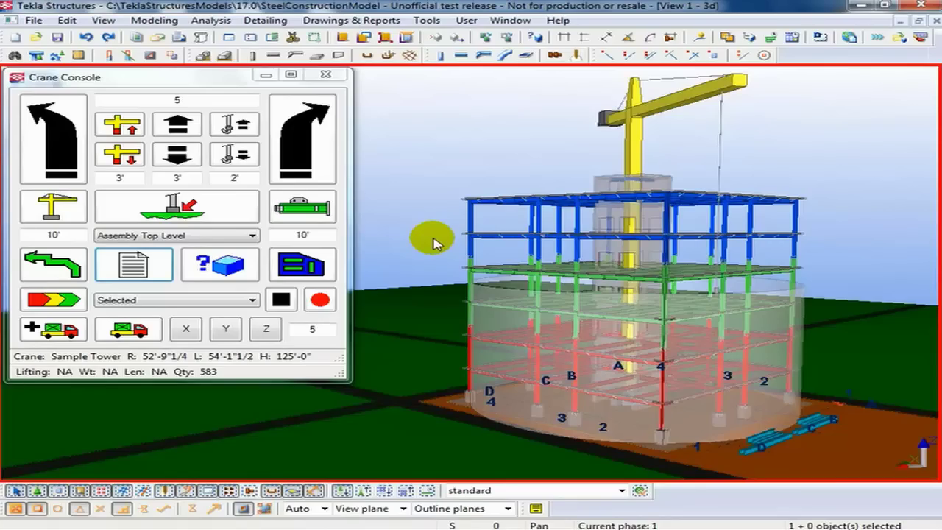
Step: Set the crane animation source to Animation File
{"action": "left_click", "coordinate": [171, 301]}
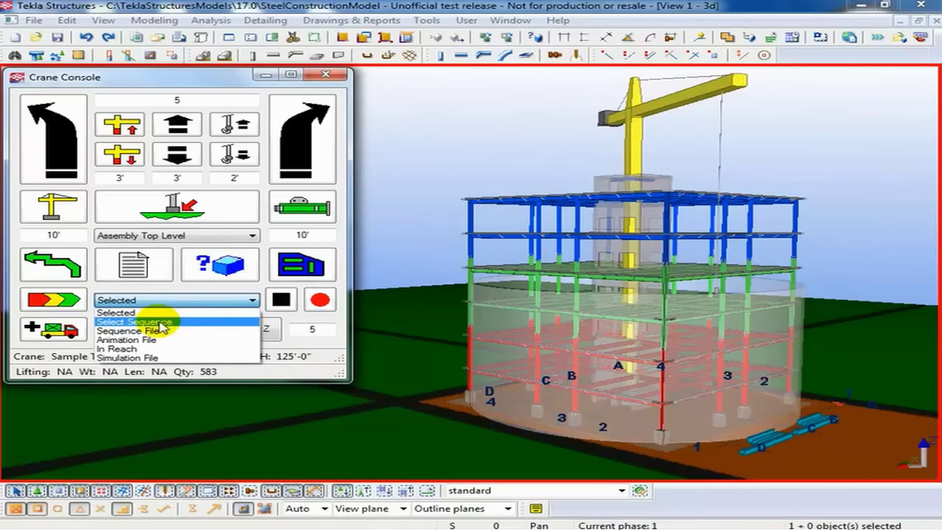
{"action": "left_click", "coordinate": [156, 301]}
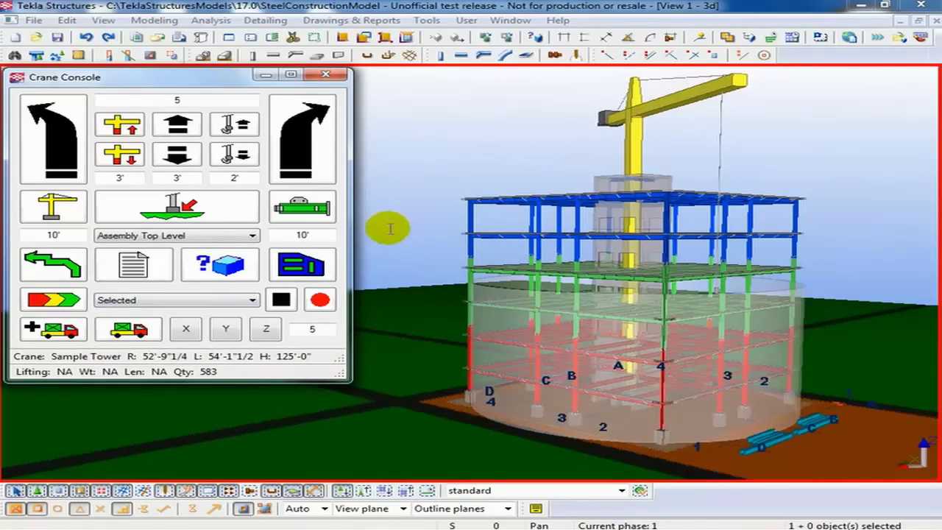
{"action": "left_click", "coordinate": [117, 300]}
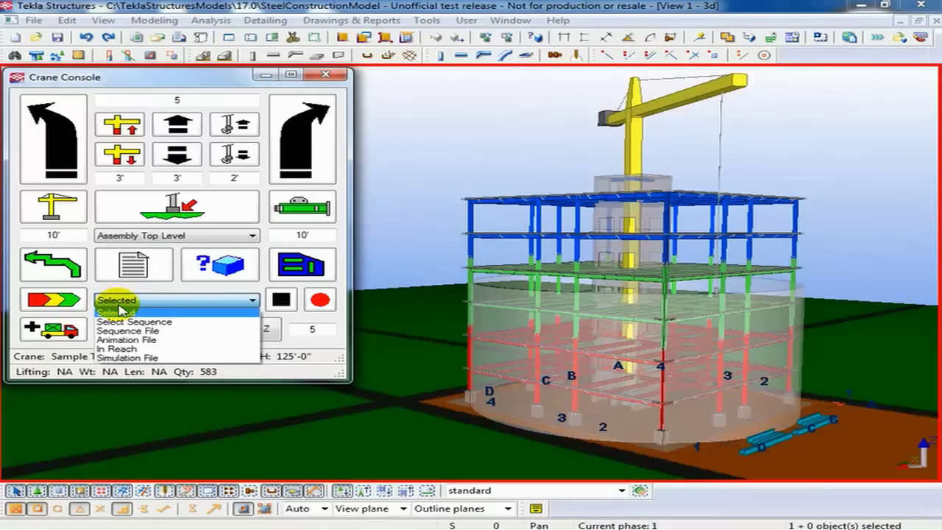
{"action": "left_click", "coordinate": [138, 340]}
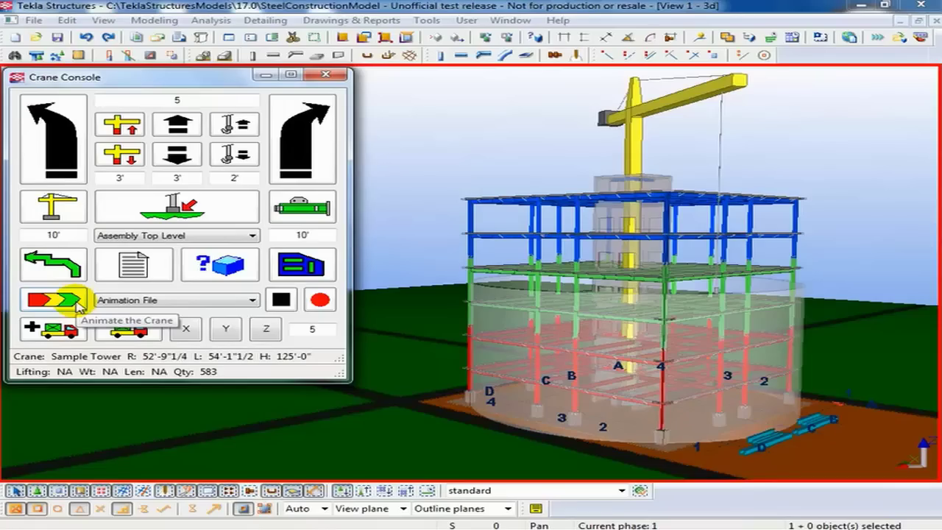
Step: Start animating the crane and pick the work area points beside the building near the laid-out steel
{"action": "left_click", "coordinate": [80, 302]}
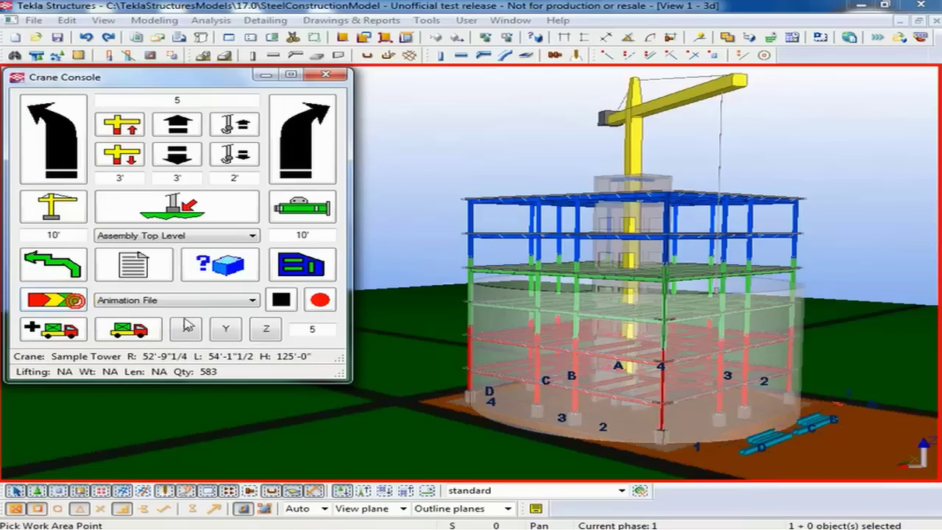
{"action": "left_click", "coordinate": [573, 355]}
{"action": "left_click", "coordinate": [759, 428]}
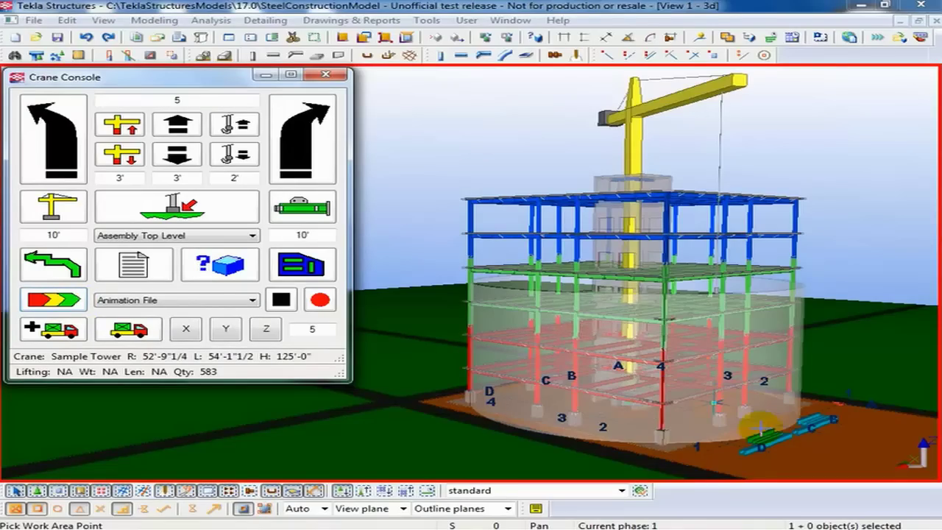
{"action": "left_click", "coordinate": [796, 440]}
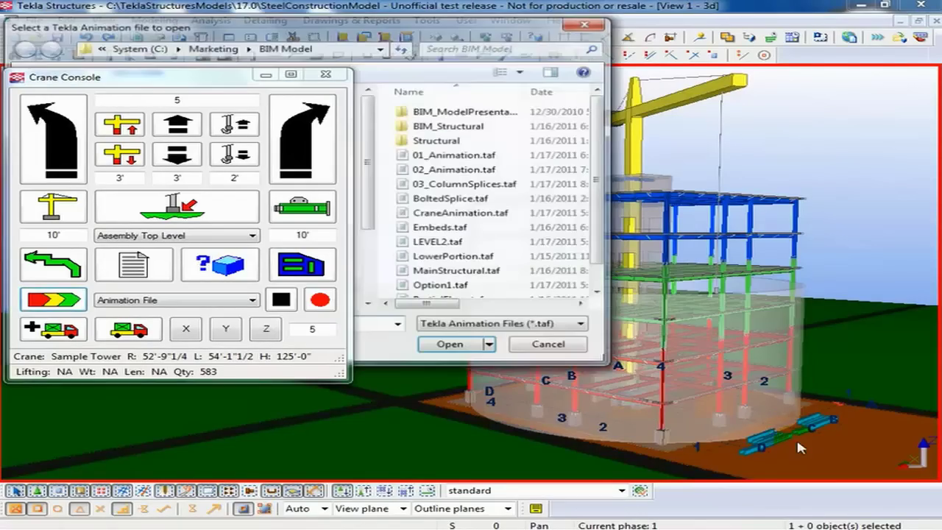
Step: Load AnimationFile.taf from the SteelConstructionModel folder in C:\TeklaStructuresModels\17.0 and let the crane erection animation run
{"action": "left_click_drag", "start_coordinate": [509, 36], "coordinate": [791, 106]}
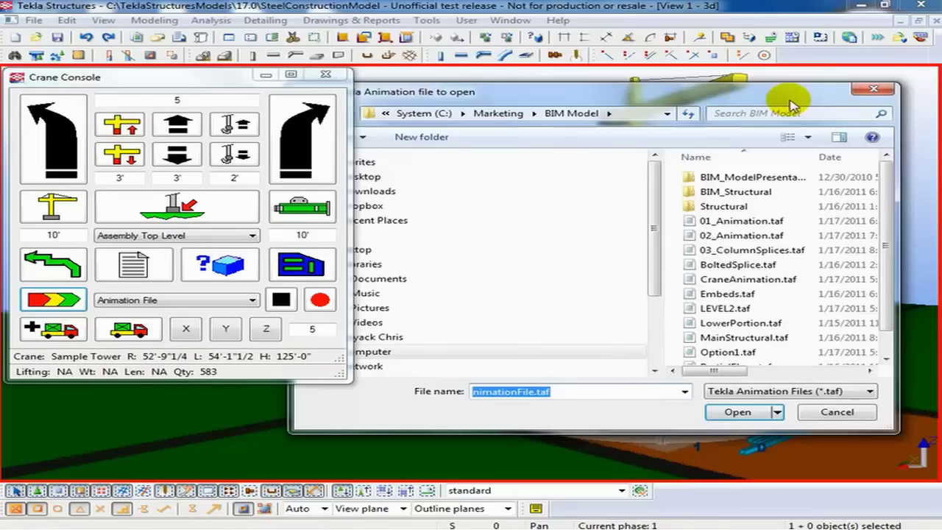
{"action": "left_click", "coordinate": [418, 115]}
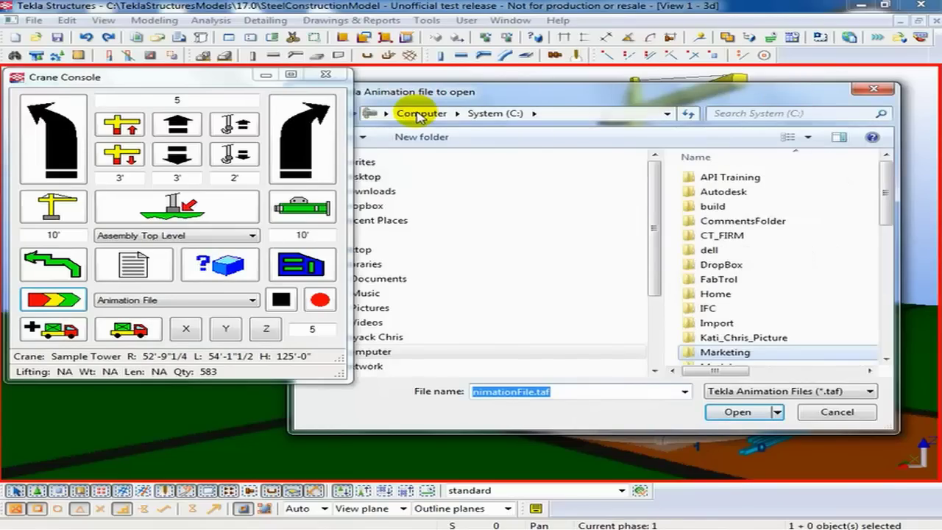
{"action": "left_click", "coordinate": [755, 323]}
{"action": "scroll", "coordinate": [758, 332], "scroll_direction": "down", "scroll_amount": 1}
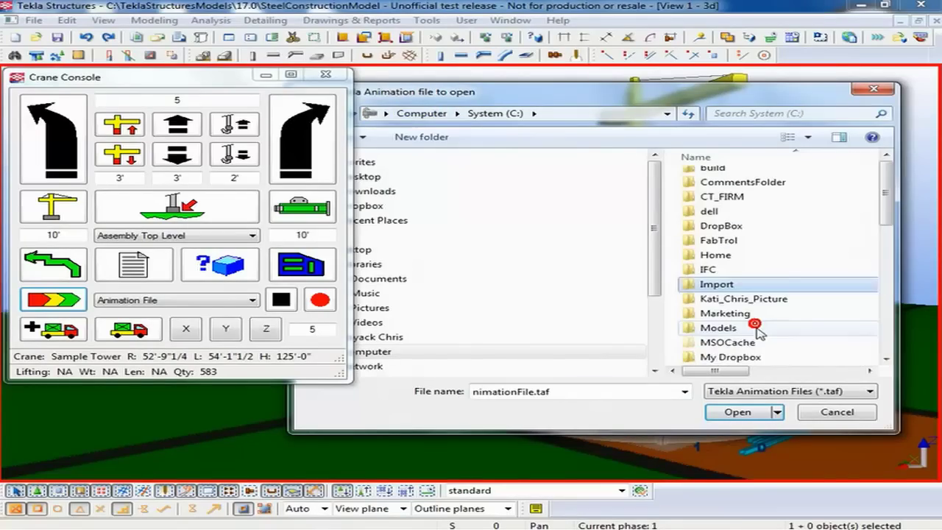
{"action": "scroll", "coordinate": [758, 331], "scroll_direction": "down", "scroll_amount": 5}
{"action": "scroll", "coordinate": [755, 328], "scroll_direction": "down", "scroll_amount": 2}
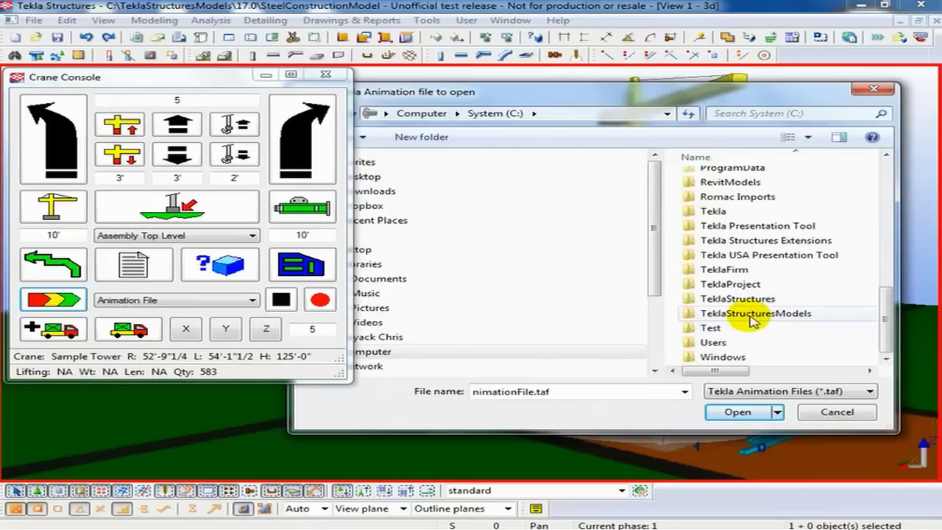
{"action": "double_click", "coordinate": [754, 315]}
{"action": "double_click", "coordinate": [711, 220]}
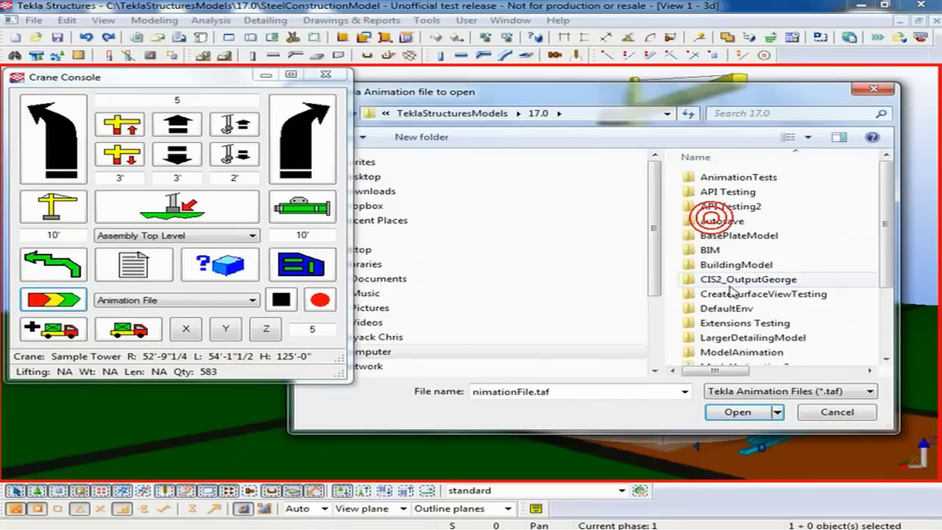
{"action": "scroll", "coordinate": [729, 298], "scroll_direction": "down", "scroll_amount": 2}
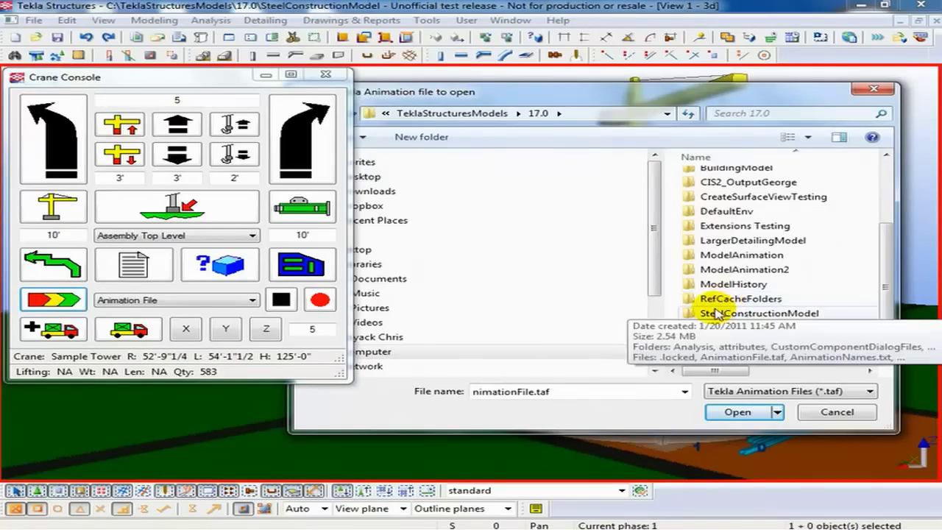
{"action": "double_click", "coordinate": [742, 312]}
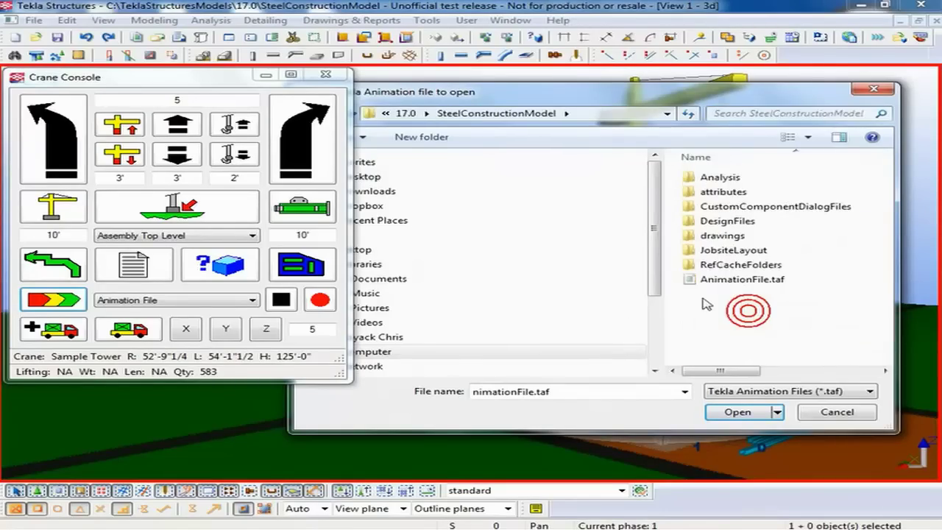
{"action": "left_click", "coordinate": [740, 279]}
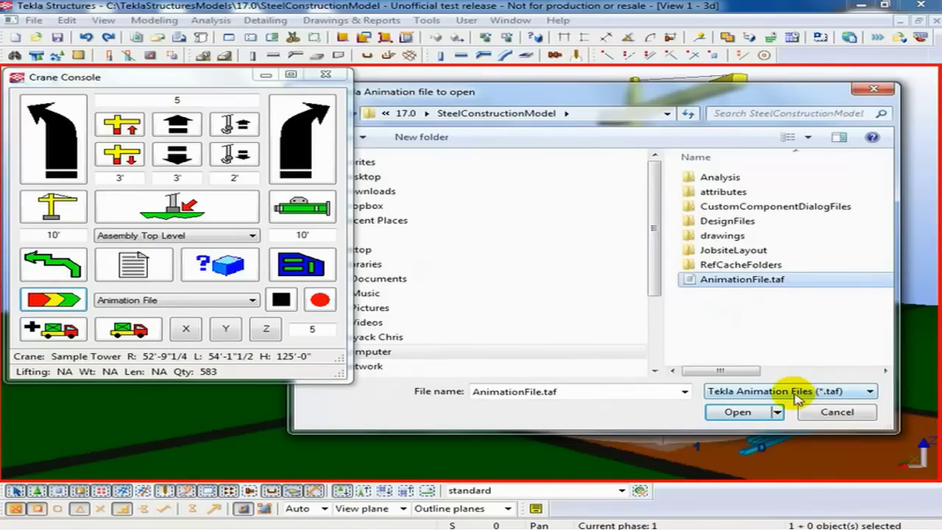
{"action": "left_click", "coordinate": [737, 412]}
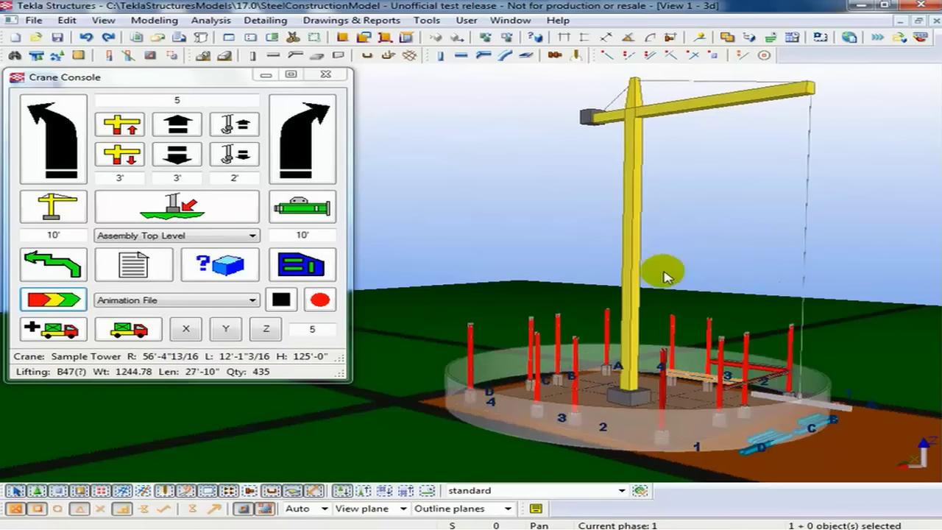
Step: Stop the crane animation, decline keeping the erected status on the model objects and close the stop message
{"action": "left_click", "coordinate": [281, 300]}
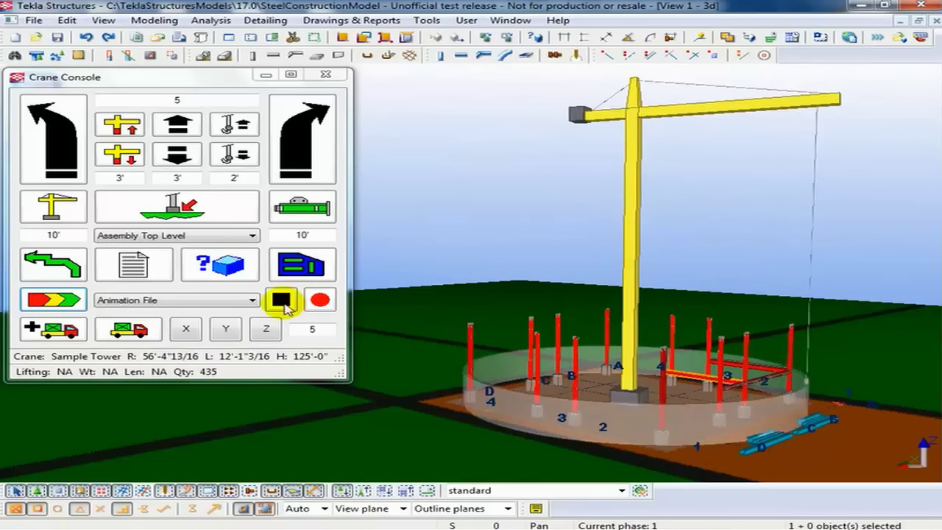
{"action": "left_click", "coordinate": [642, 324]}
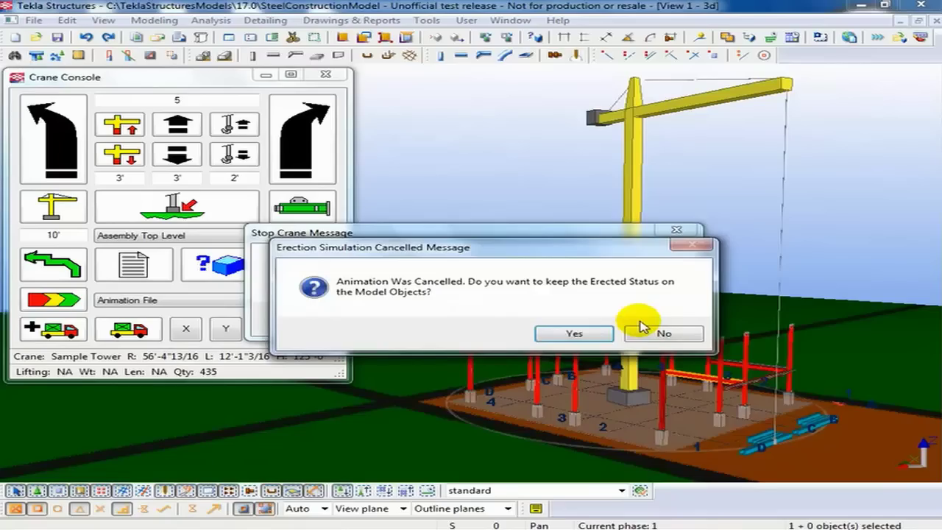
{"action": "left_click", "coordinate": [639, 339]}
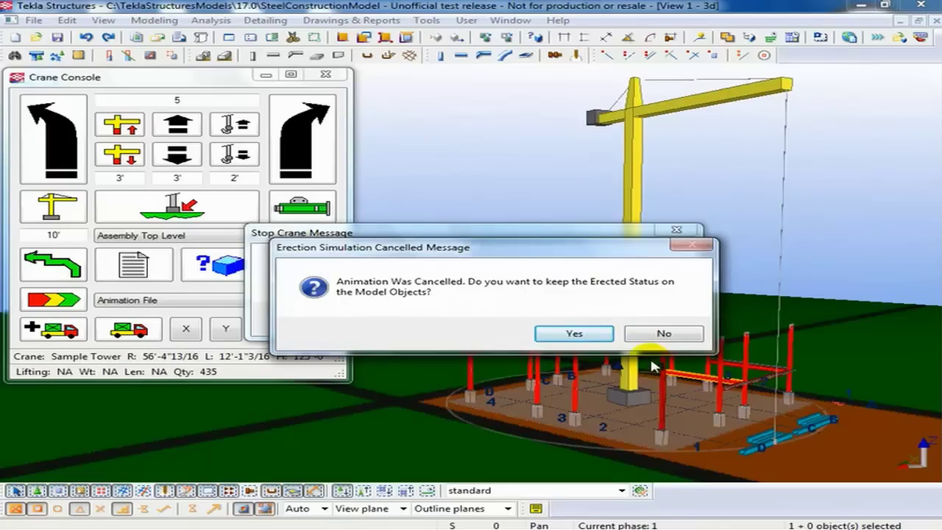
{"action": "left_click", "coordinate": [651, 335]}
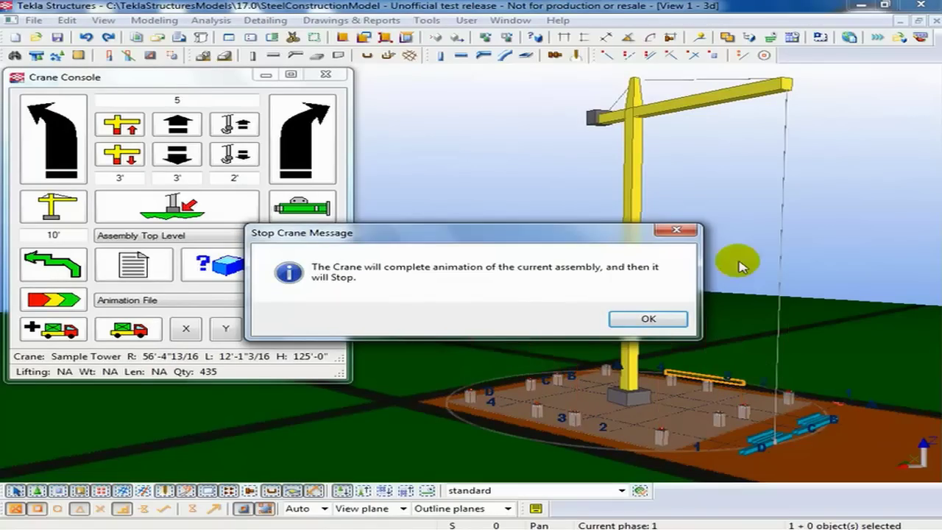
{"action": "left_click", "coordinate": [622, 324]}
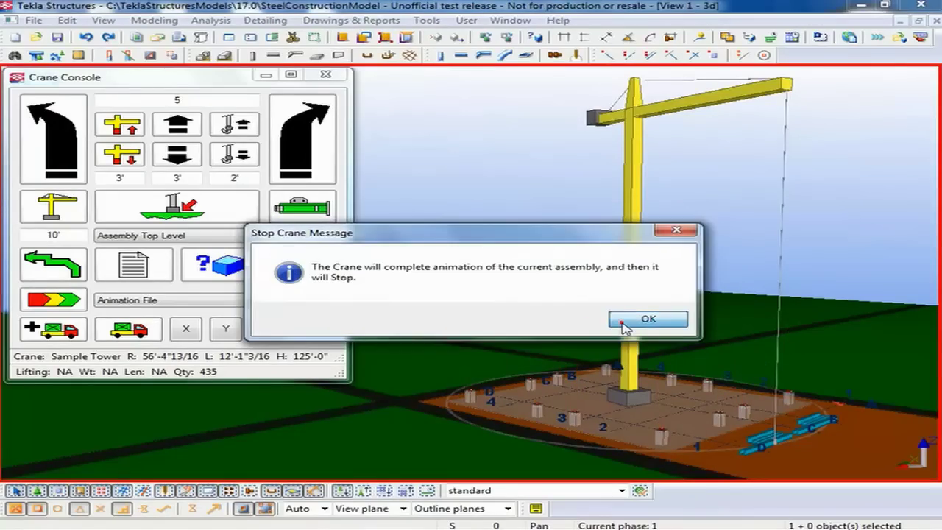
{"action": "left_click", "coordinate": [623, 323]}
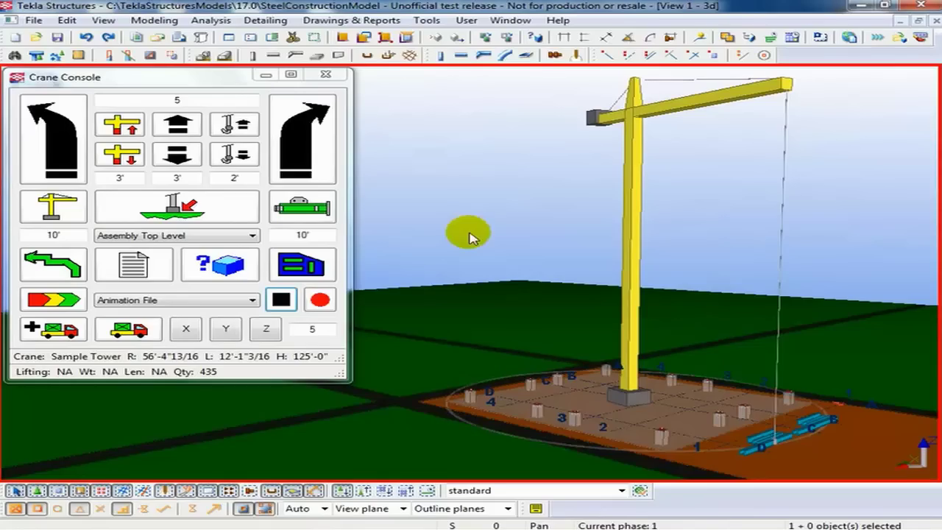